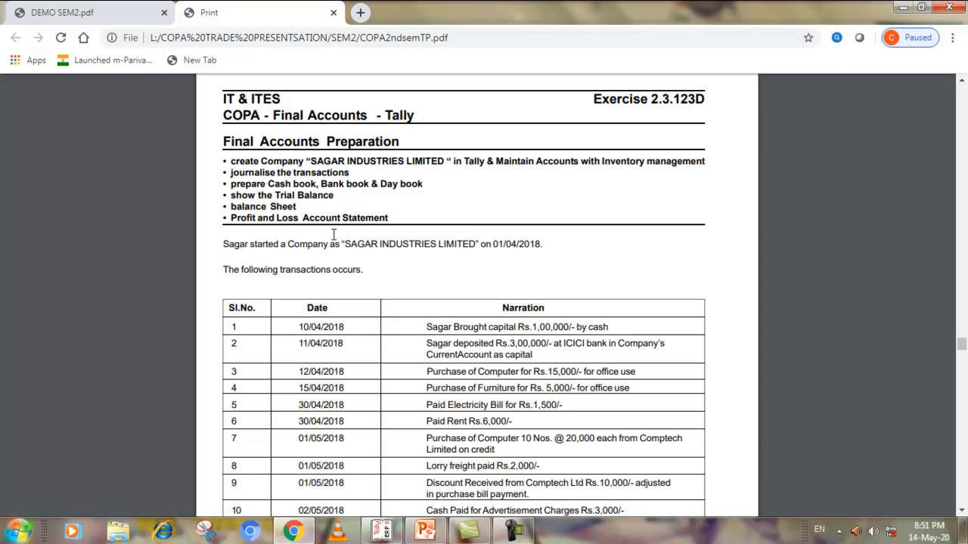
Switch from the exercise PDF to Tally.ERP 9 and start it in Educational Mode as Silver Edition (Single User)
scroll(433, 264, "down", 2)
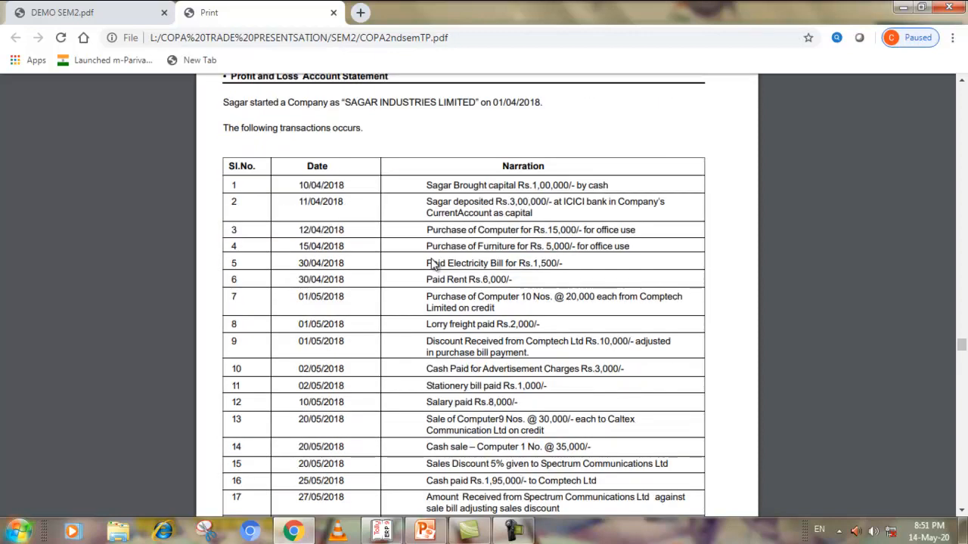
scroll(434, 264, "down", 1)
scroll(433, 264, "down", 2)
scroll(433, 264, "up", 2)
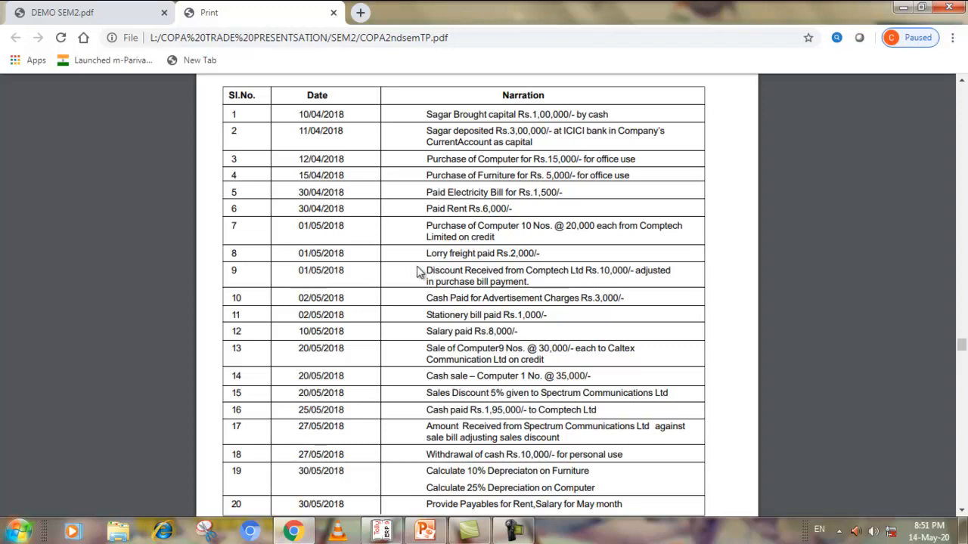
left_click(382, 533)
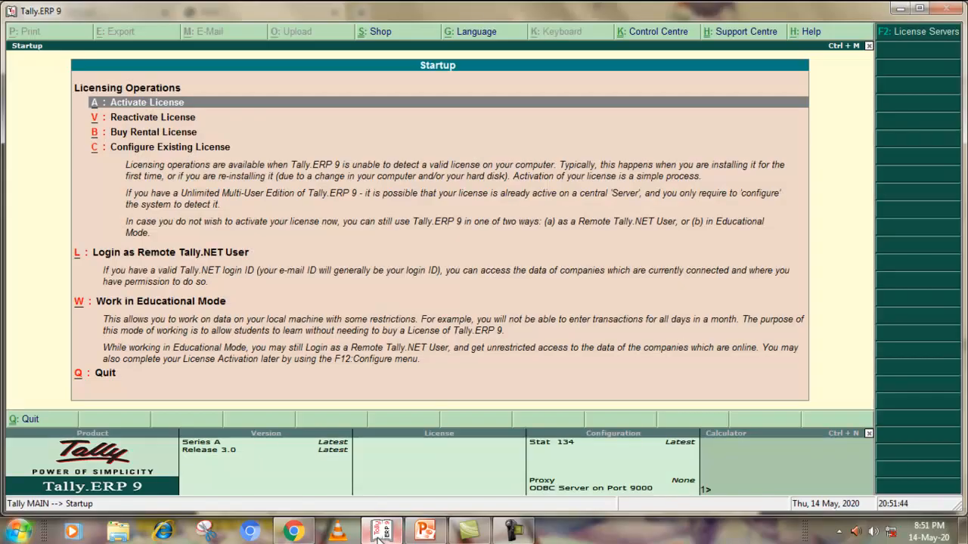
left_click(147, 303)
left_click(148, 304)
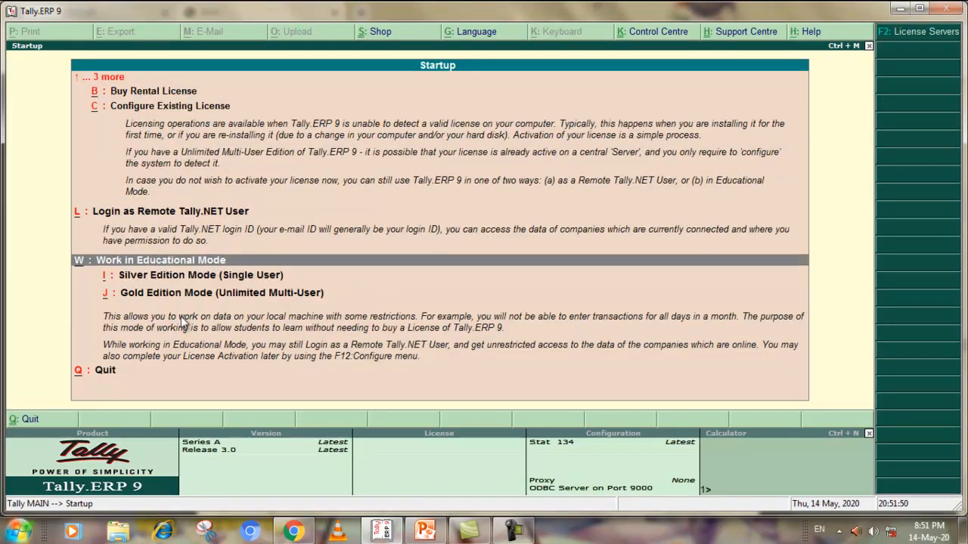
left_click(159, 278)
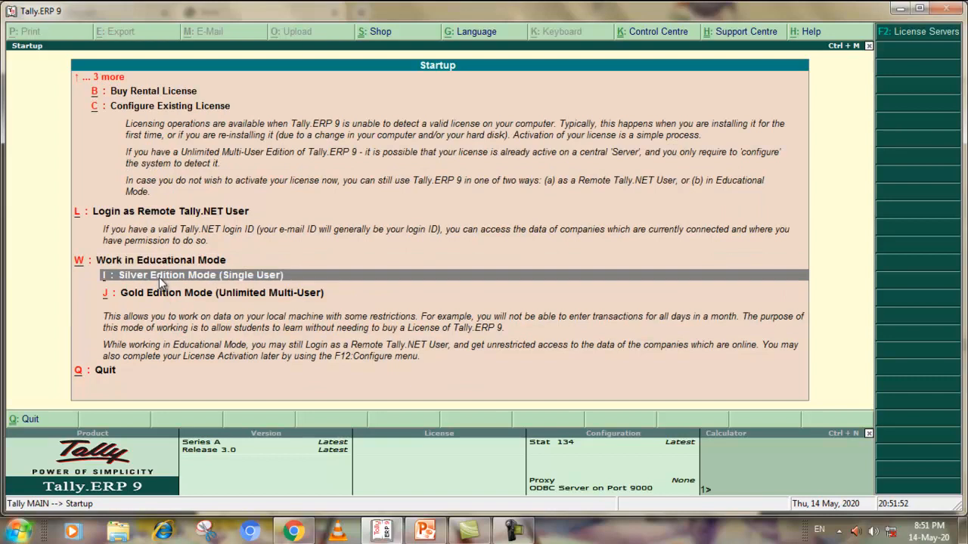
left_click(160, 279)
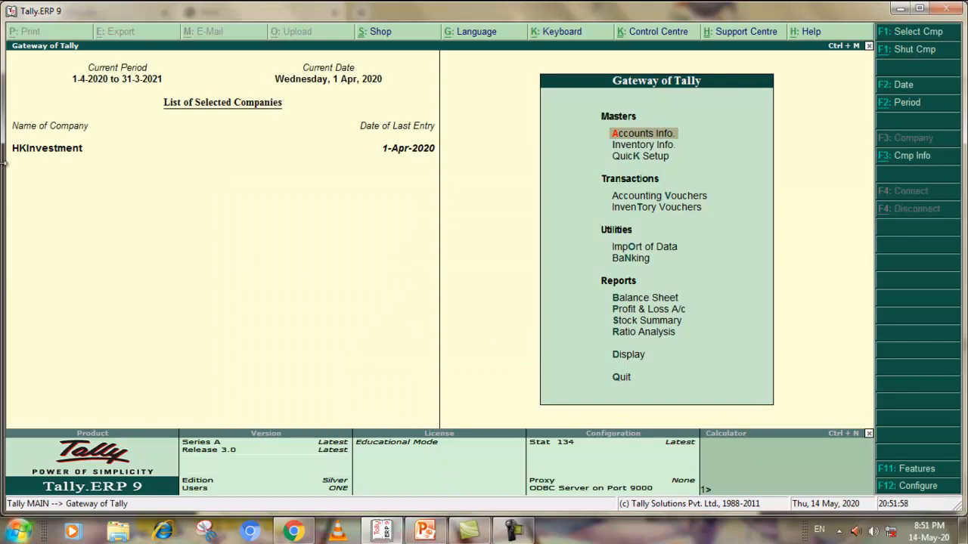
Shut the open HKInvestment company and start a new company with Sagar Industries Ltd as its name and mailing name
left_click(912, 48)
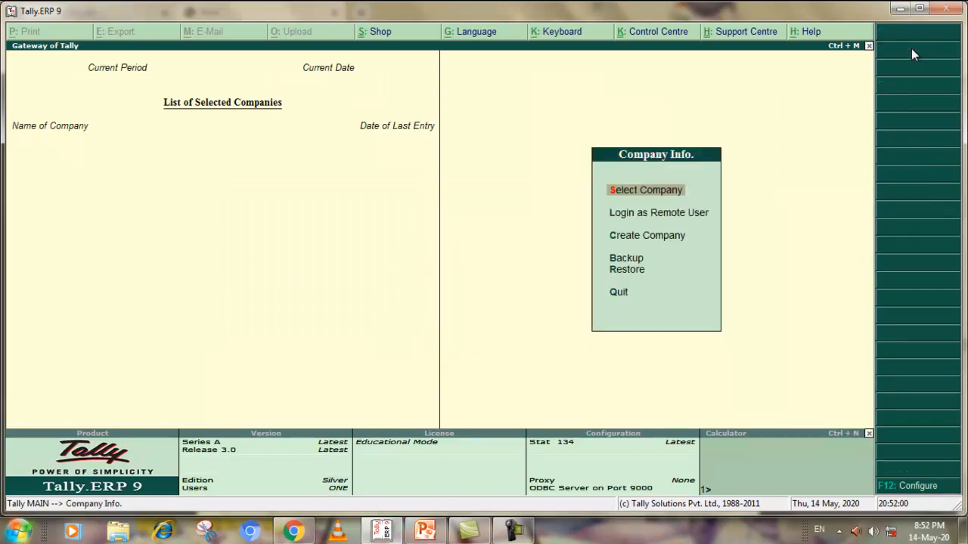
left_click(644, 237)
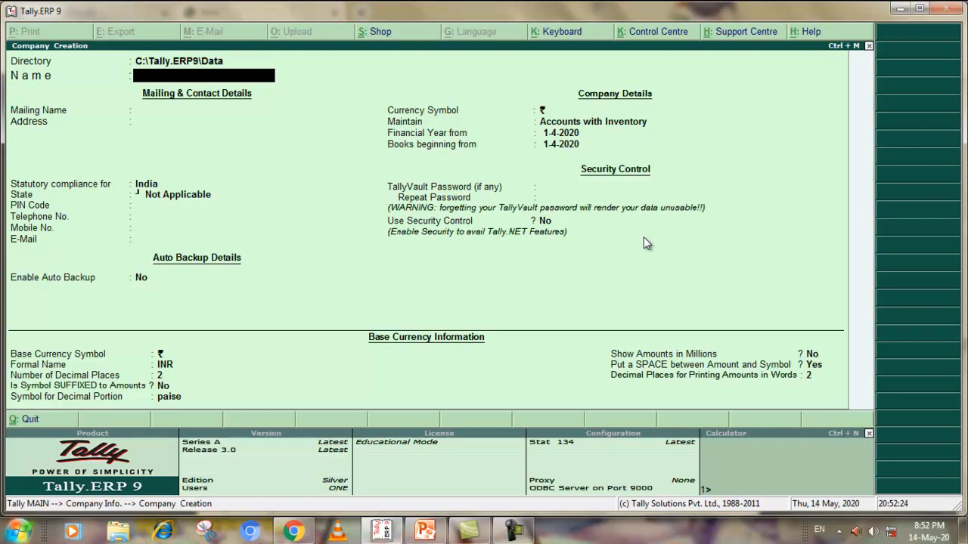
type("Sagar Industries Ltd")
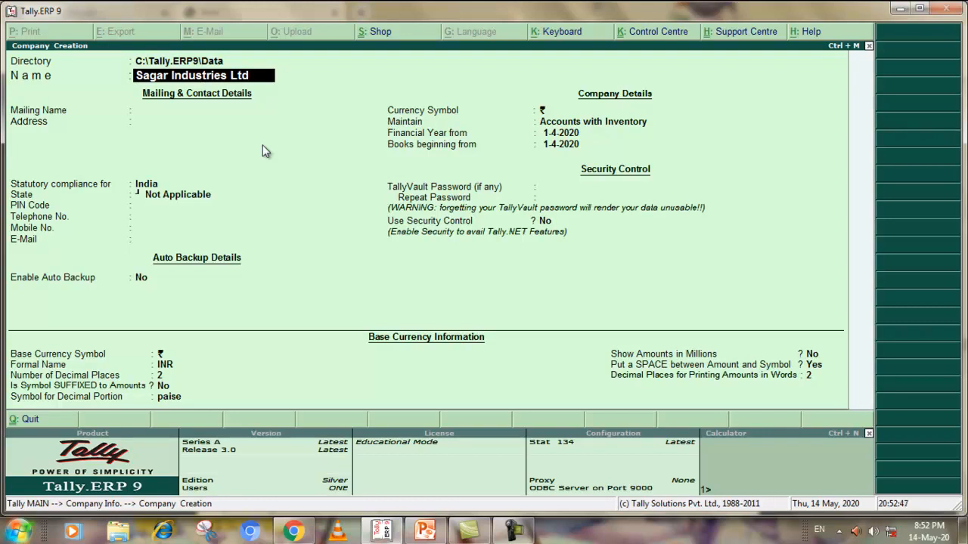
key("Return")
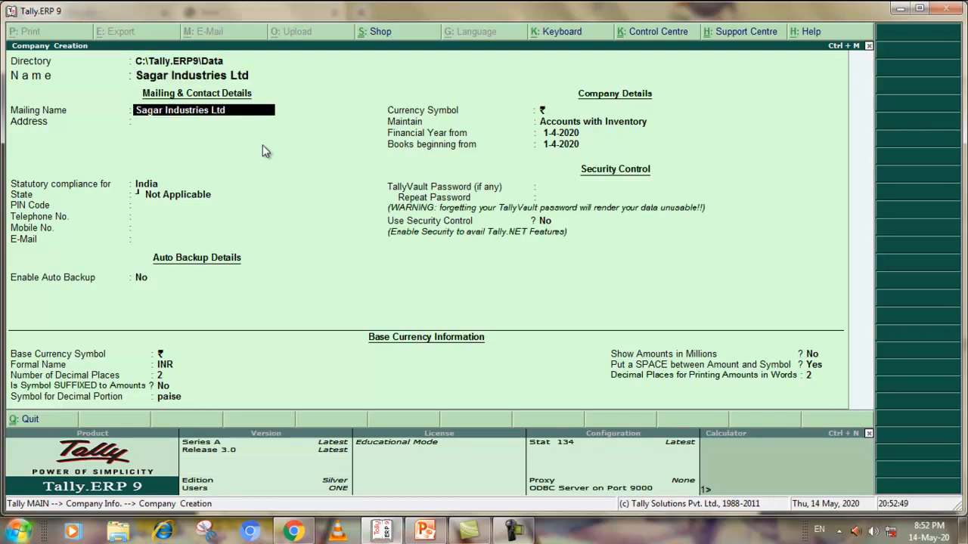
key("Return")
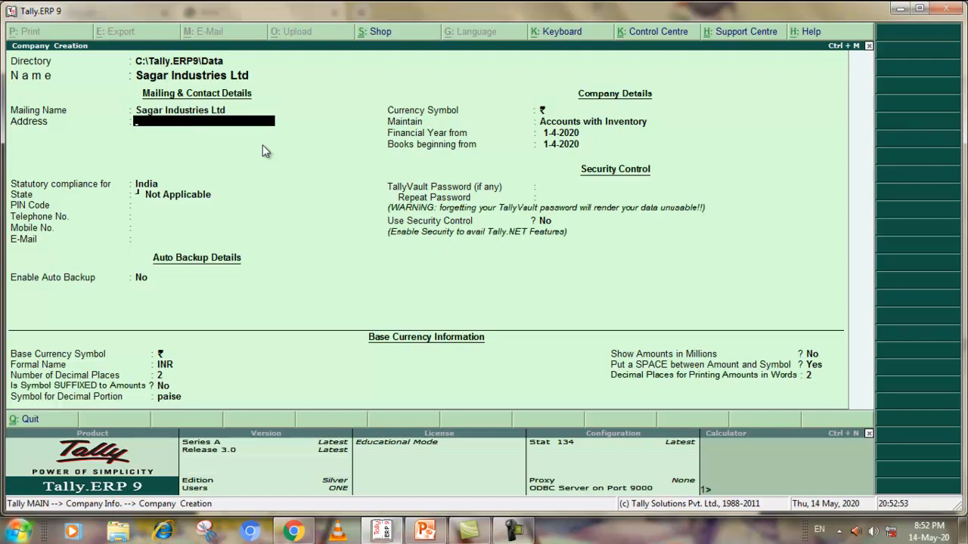
Fill in the new company's street address and city, keeping India for statutory compliance
type("Dho")
type("lakuva")
type(" Lambh")
type("ev")
key("BackSpace")
key("BackSpace")
type("v")
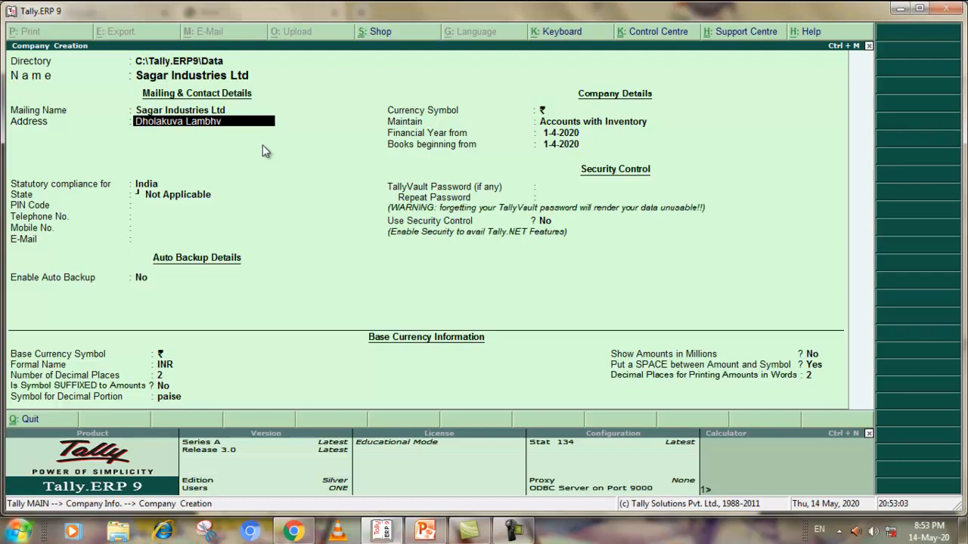
type("el Bakrol Roas")
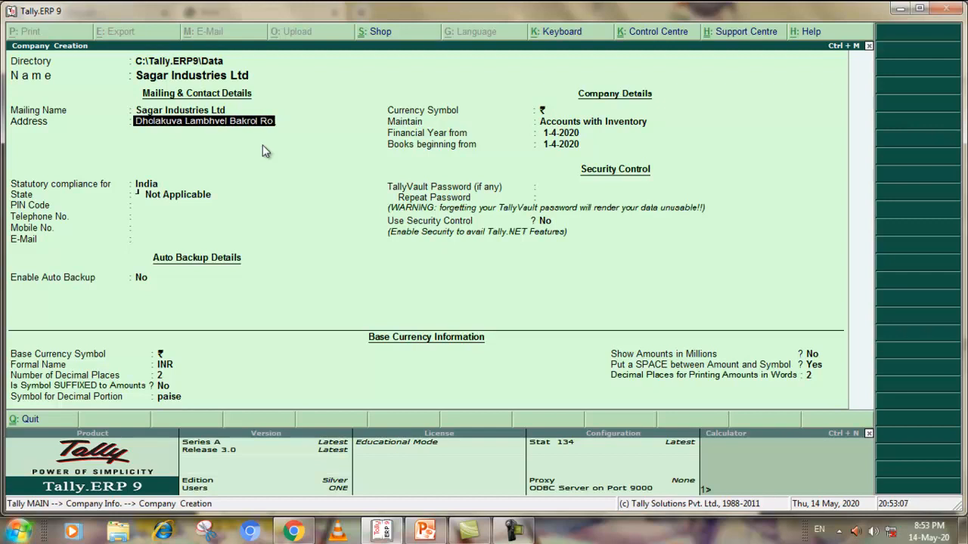
key("BackSpace")
type("d")
key("Return")
type("Anand")
key("Return")
key("Return")
key("Return")
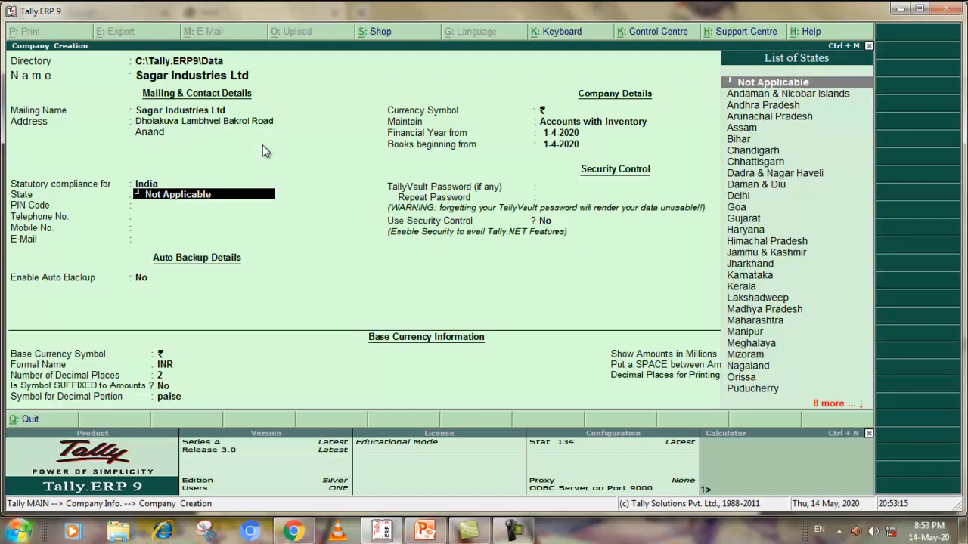
Set the company's state to Gujarat, leaving the PIN code, telephone, mobile and e-mail blank and auto backup at No
left_click(749, 218)
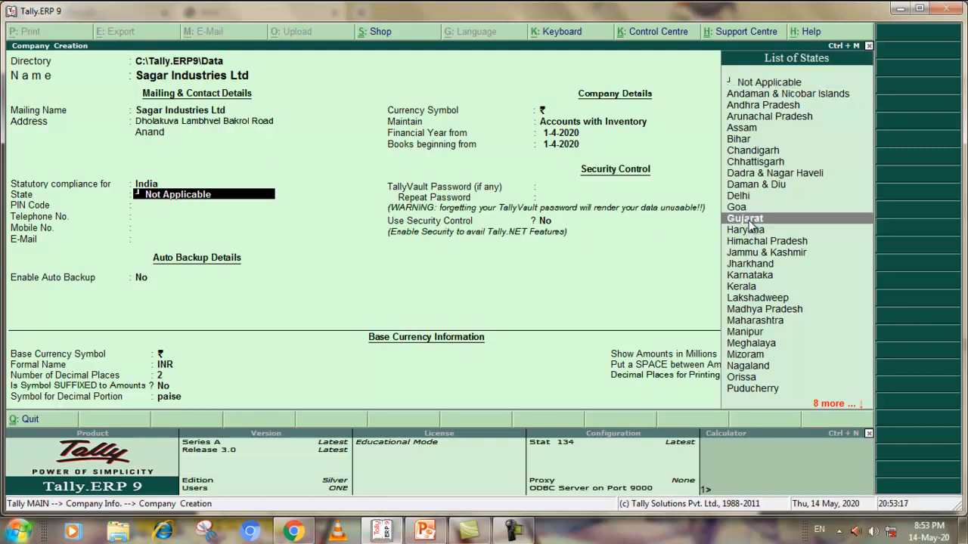
key("Return")
key("Return")
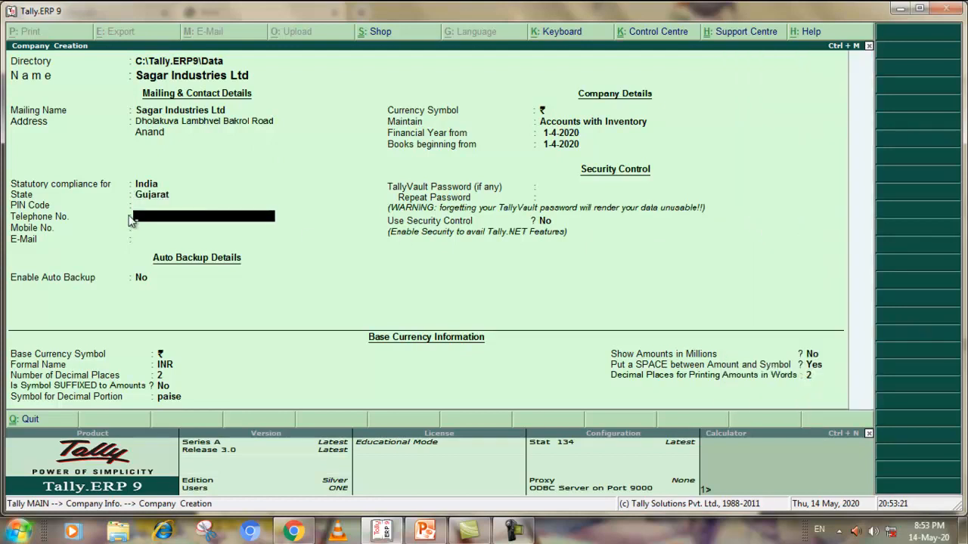
key("Return")
key("Return")
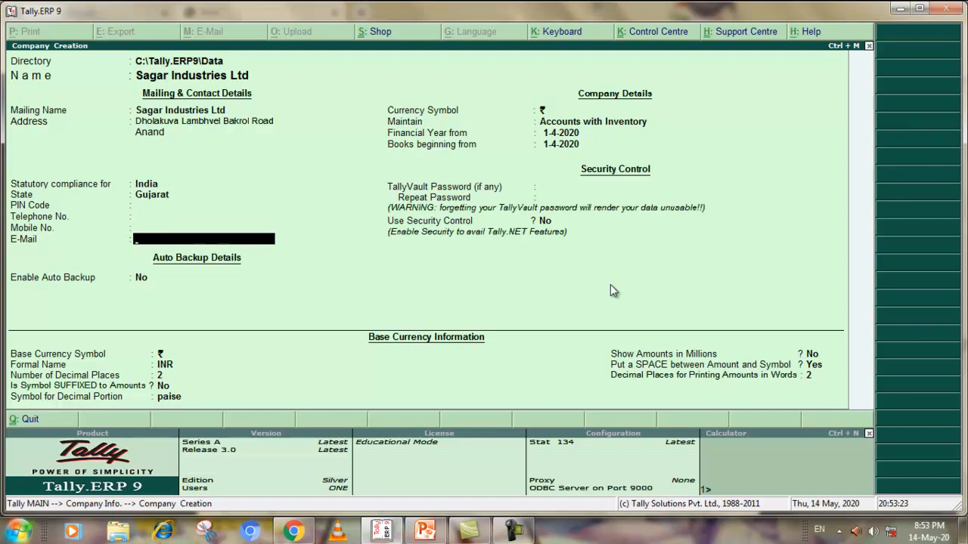
key("Return")
Keep Accounts with Inventory, 1-4-2020 for the financial year and books beginning, no TallyVault password and security control at No
key("Return")
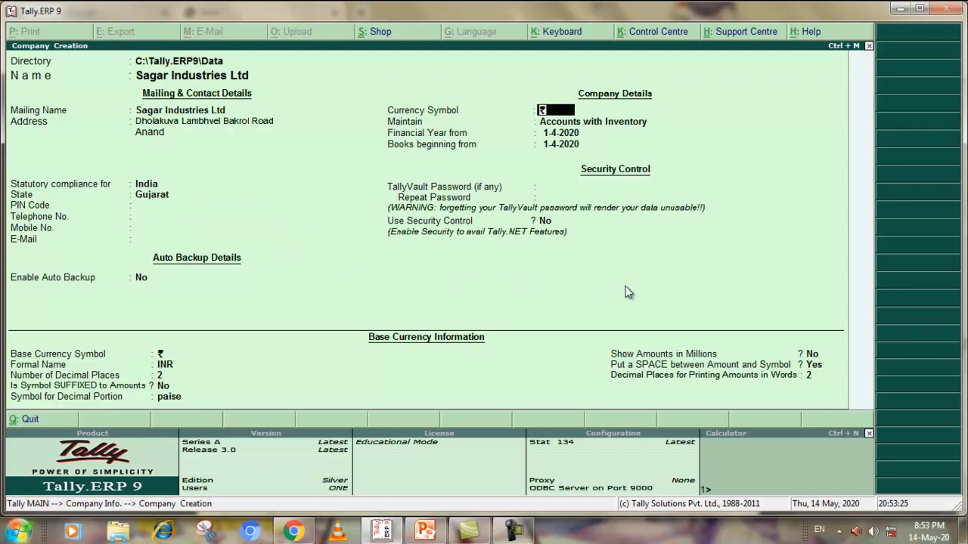
key("Return")
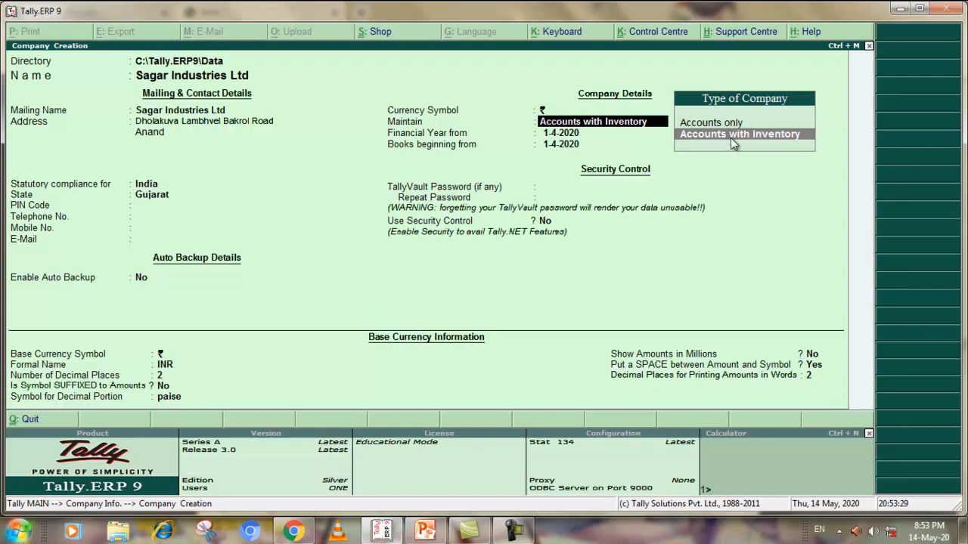
key("Return")
key("Return")
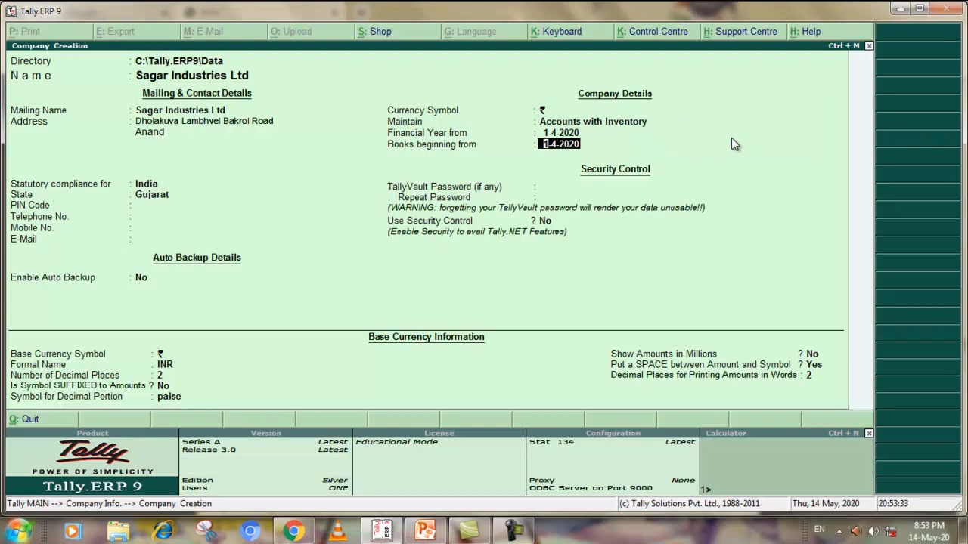
key("Return")
key("Return")
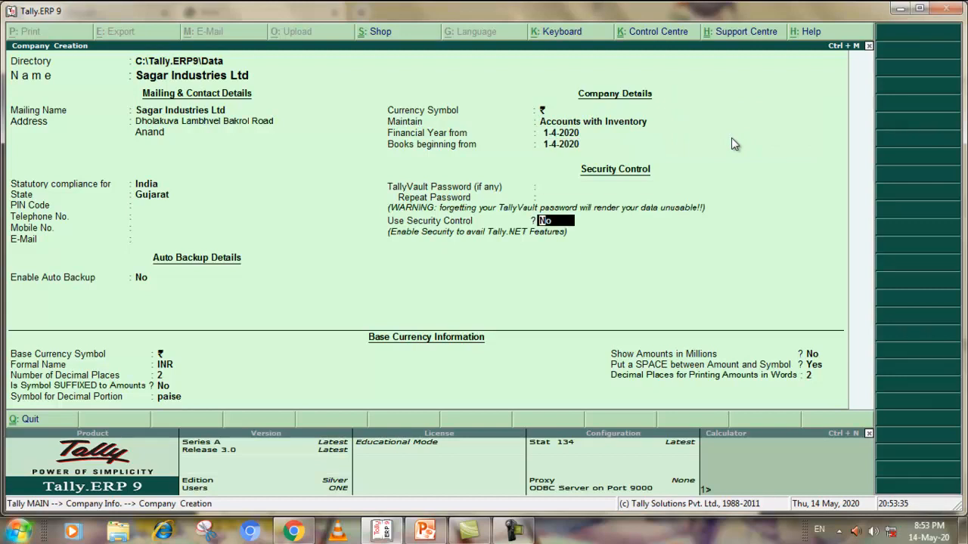
Keep the default INR base currency settings and accept the creation of the company
key("Return")
key("Return")
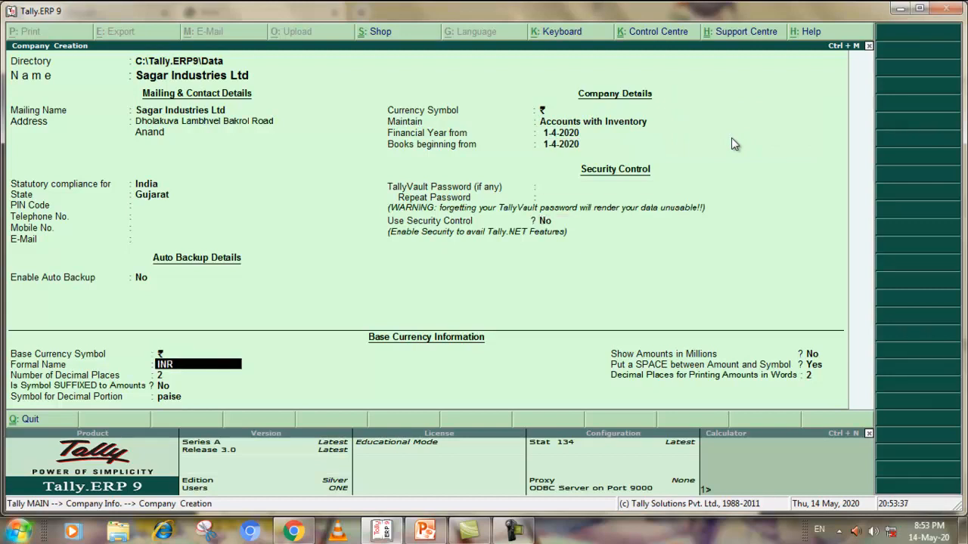
key("Return")
key("Return")
key("Return")
key("Return")
key("Return")
key("Return")
key("Return")
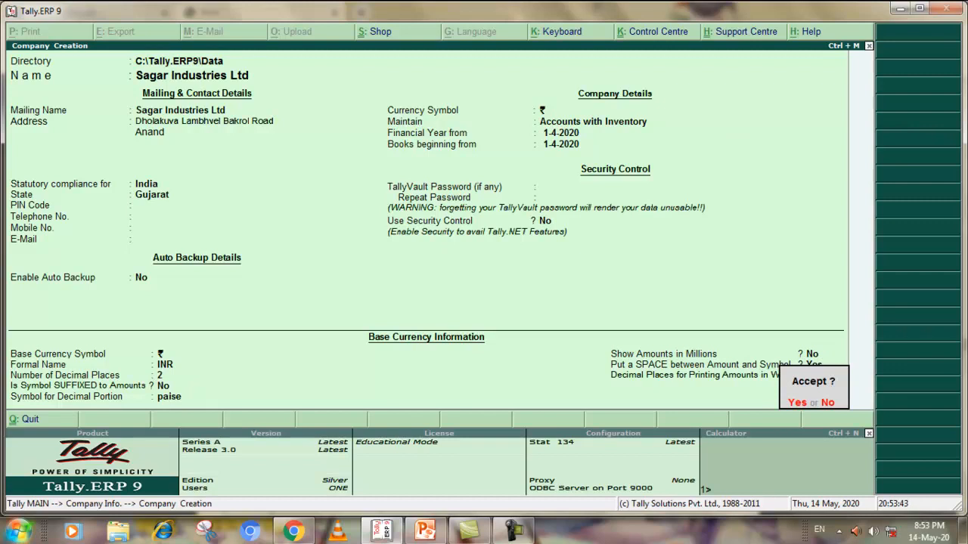
left_click(794, 403)
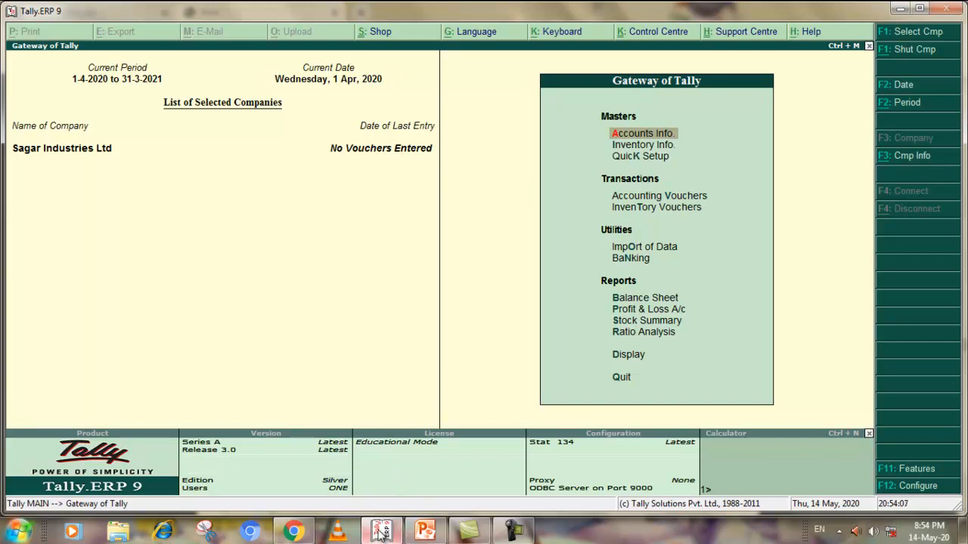
Switch to the exercise PDF in Chrome and review the Ledger Creation tables, including the group each ledger belongs under
mouse_move(387, 532)
left_click(299, 532)
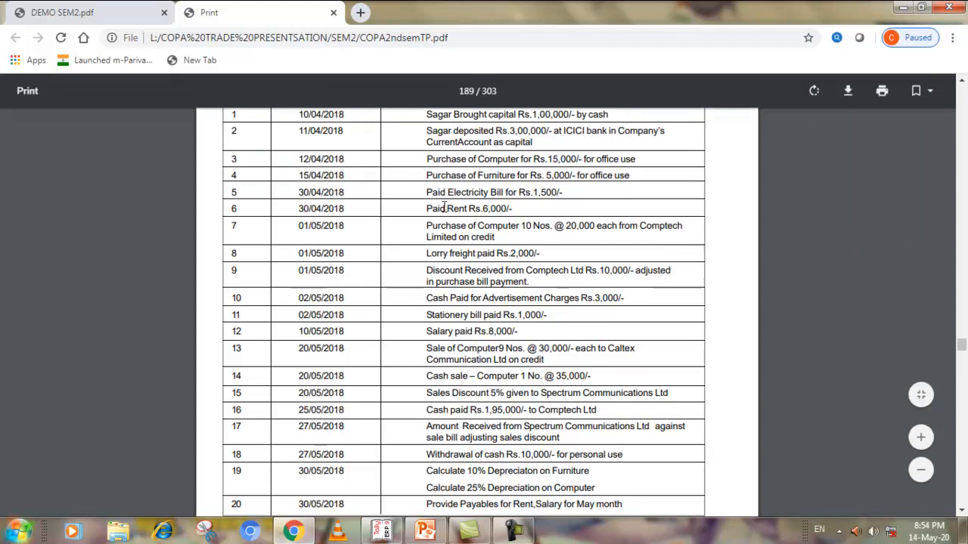
scroll(445, 206, "down", 1)
scroll(444, 206, "down", 8)
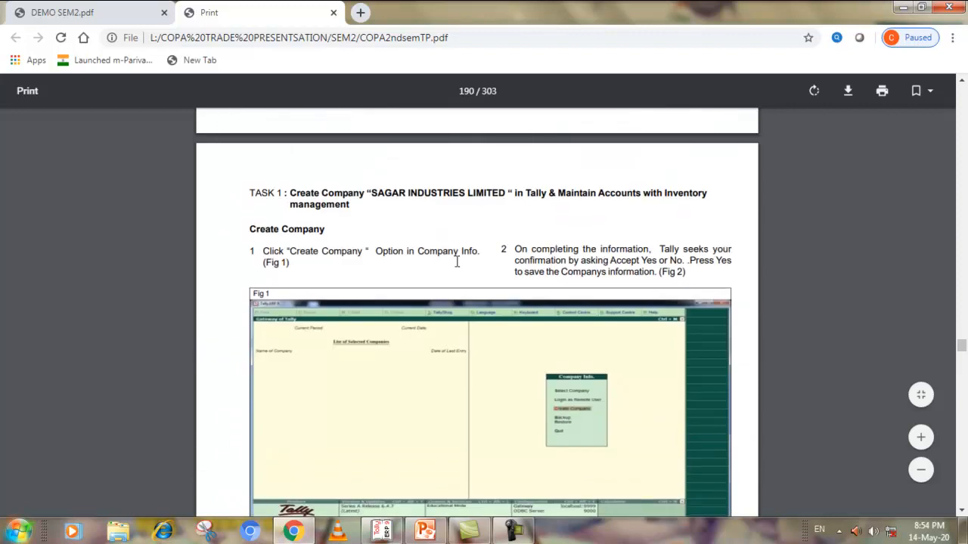
scroll(420, 249, "down", 4)
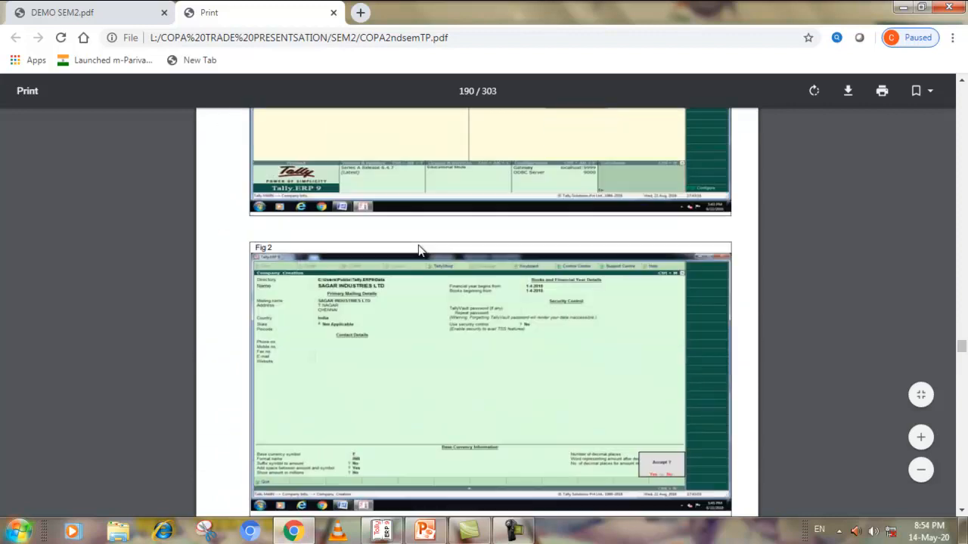
scroll(421, 251, "down", 12)
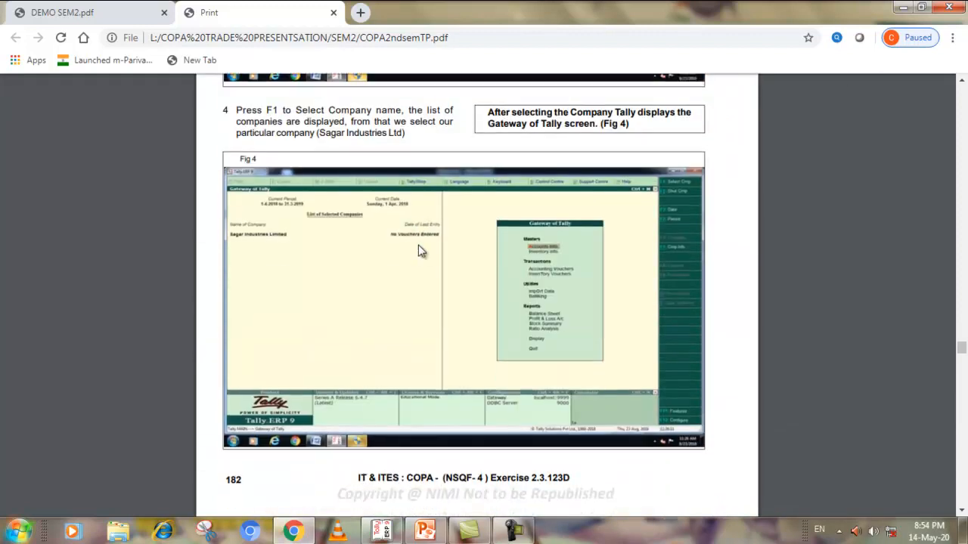
scroll(421, 251, "down", 5)
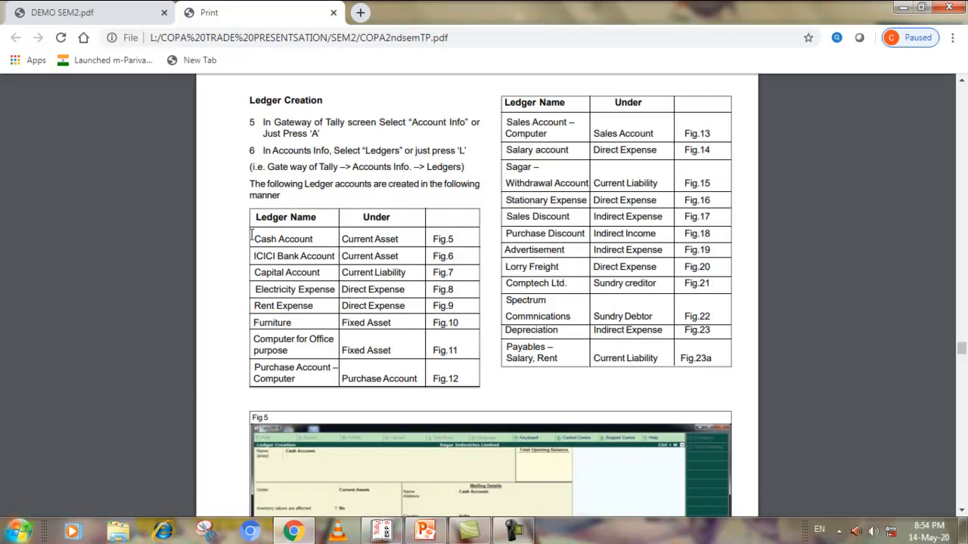
left_click_drag(349, 240, 386, 376)
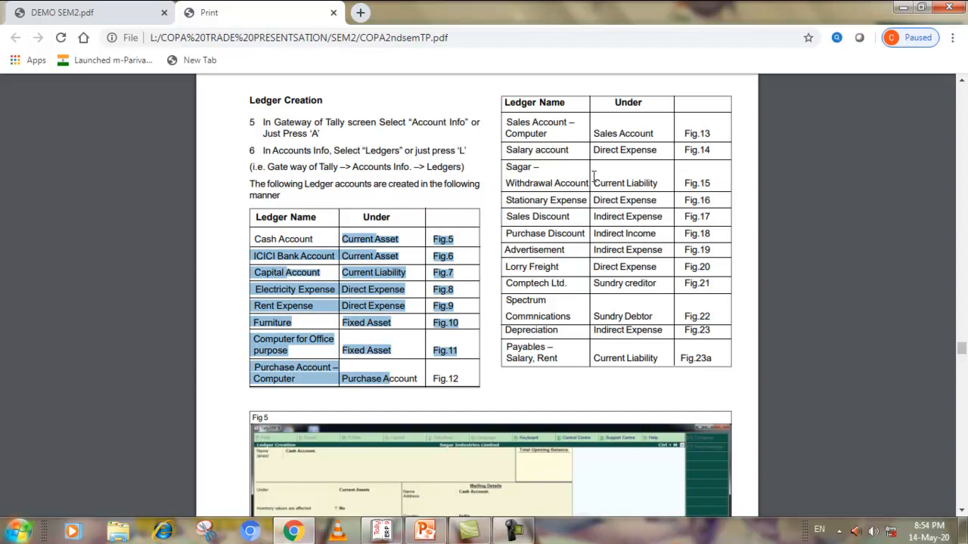
left_click_drag(595, 134, 606, 195)
left_click_drag(619, 311, 626, 348)
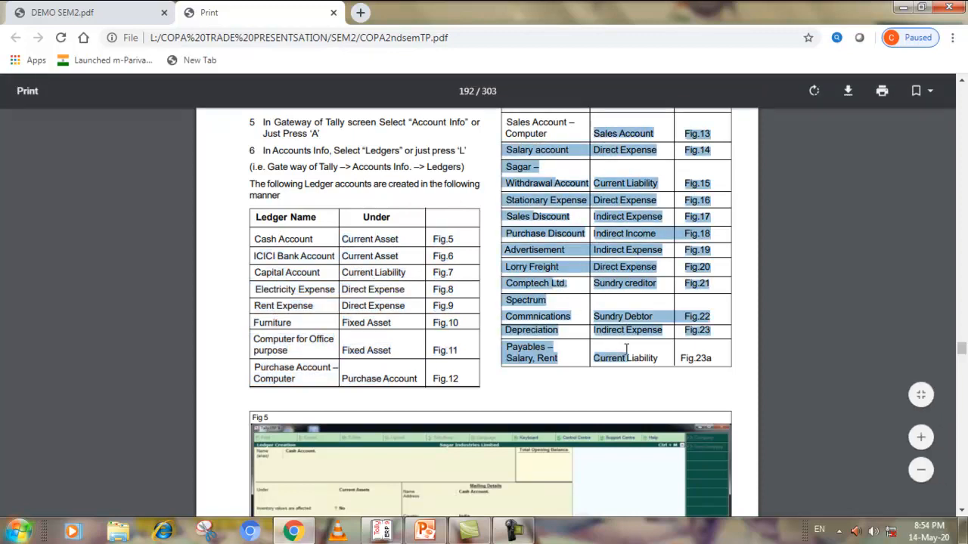
left_click(613, 274)
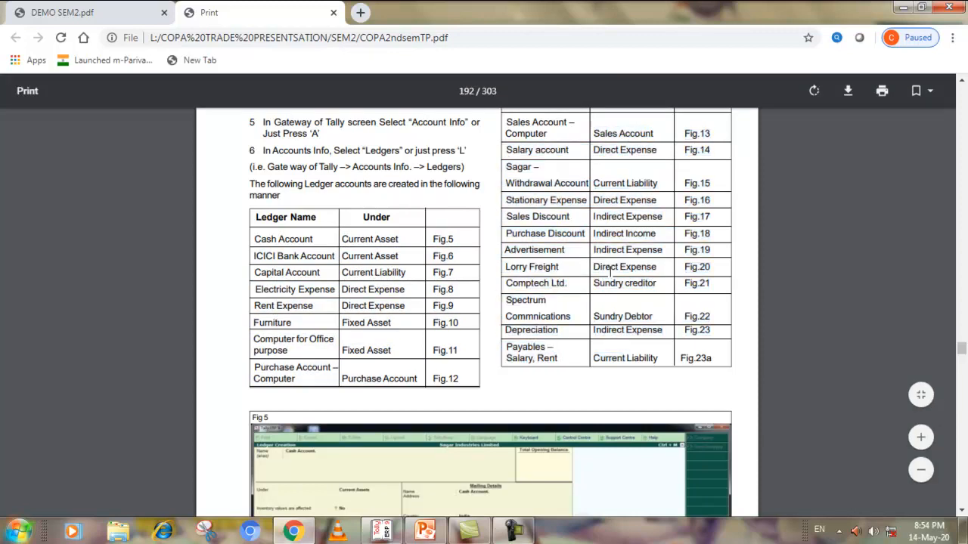
scroll(609, 255, "up", 1)
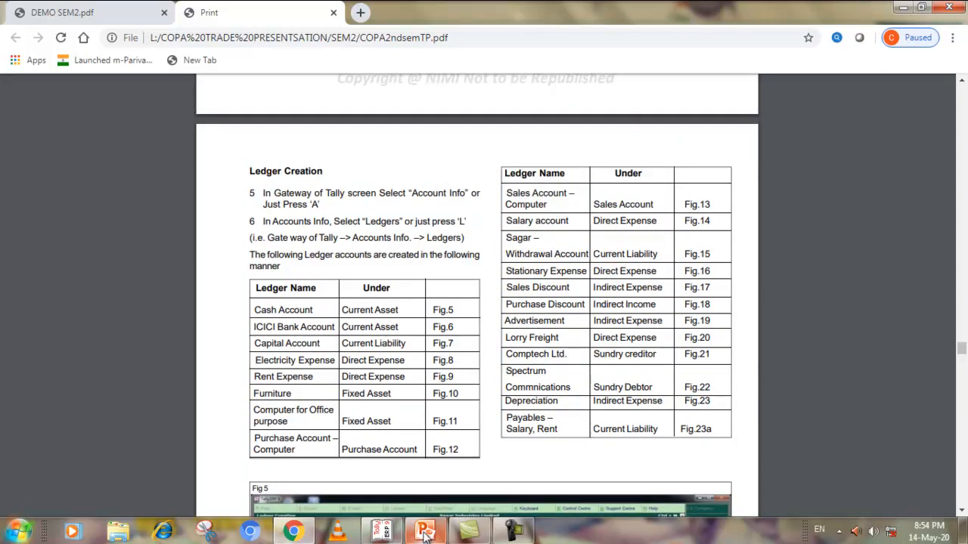
mouse_move(386, 533)
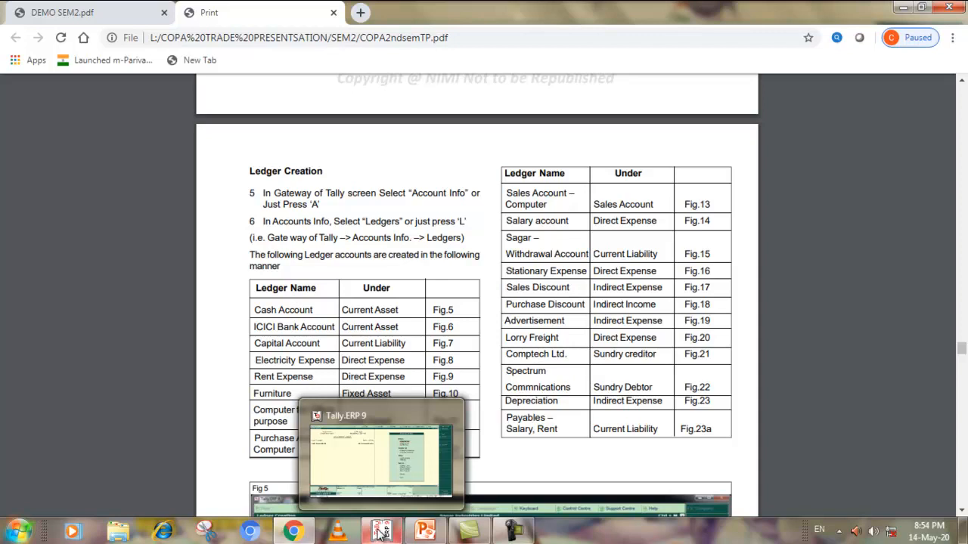
Switch to Tally.ERP 9 and open the Ledgers options within Accounts Info
left_click(381, 457)
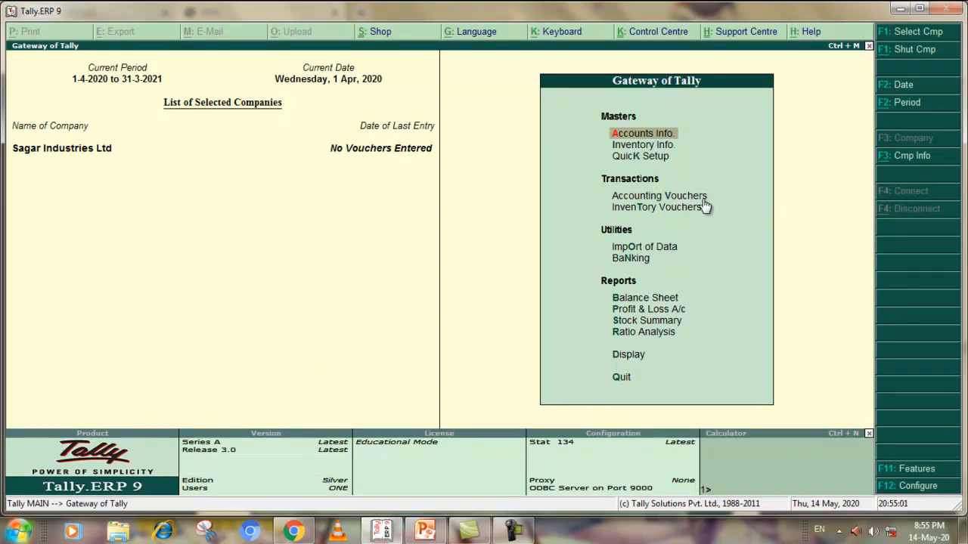
left_click(630, 135)
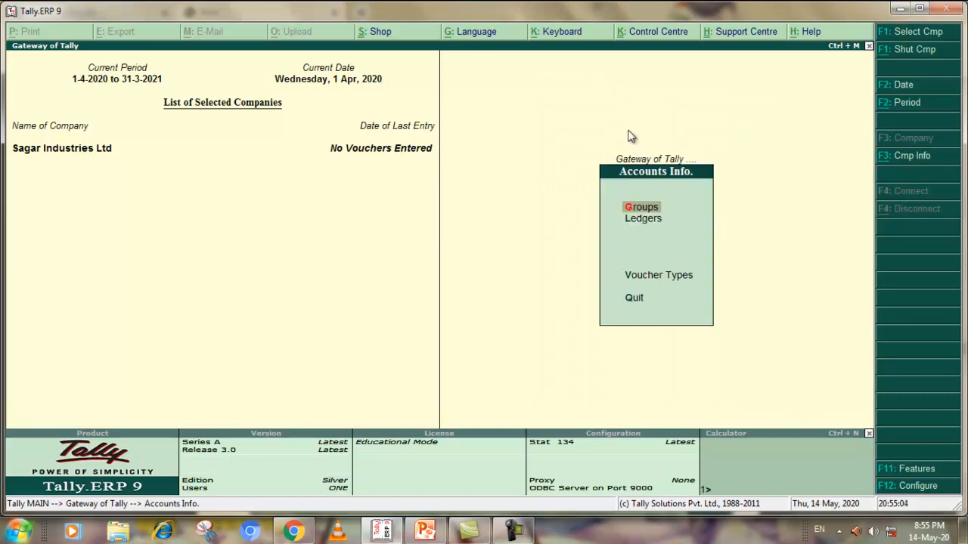
left_click(644, 219)
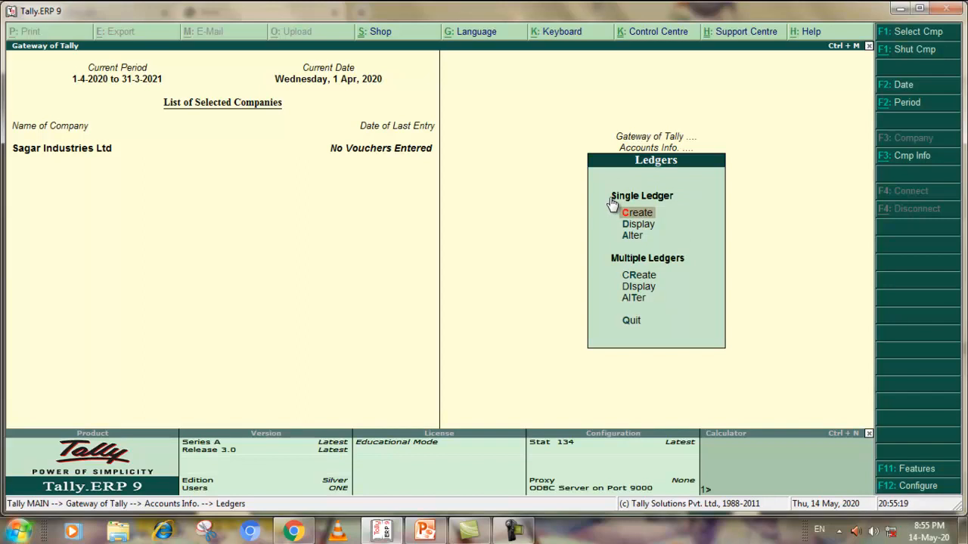
Switch to the exercise PDF in Chrome and check the groups for Cash Account, ICICI Bank Account, Sales Discount, Advertisement and Depreciation
left_click(379, 532)
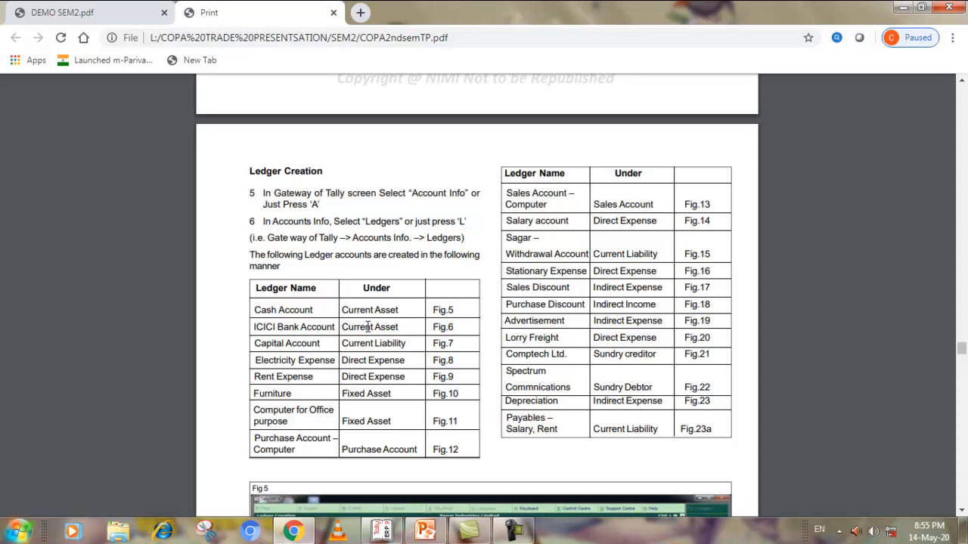
left_click_drag(343, 310, 398, 310)
left_click_drag(344, 327, 403, 317)
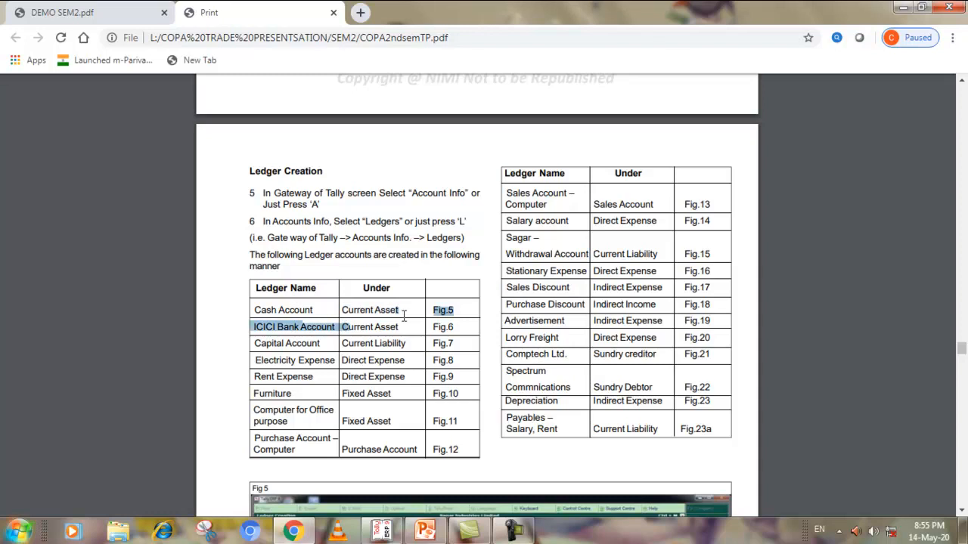
left_click(273, 317)
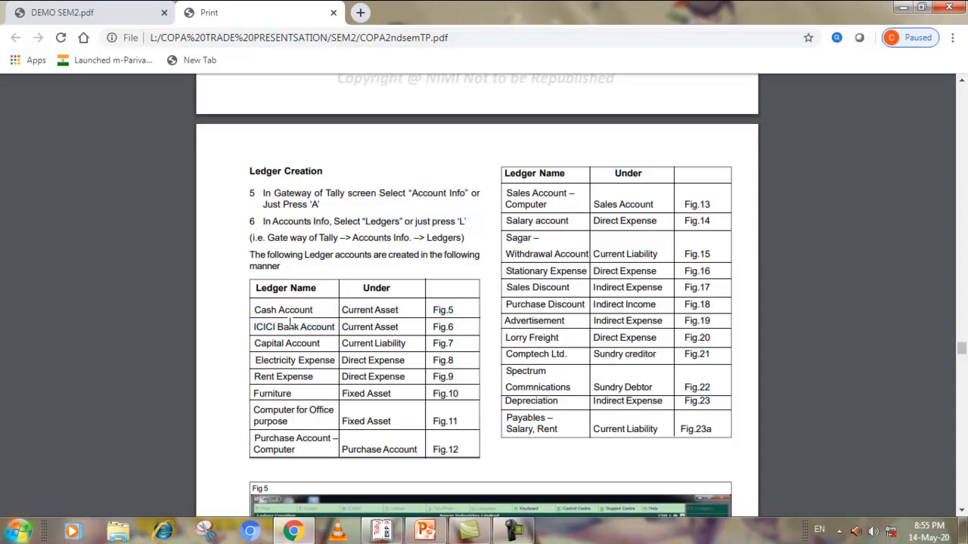
left_click_drag(594, 287, 664, 286)
left_click_drag(594, 320, 663, 321)
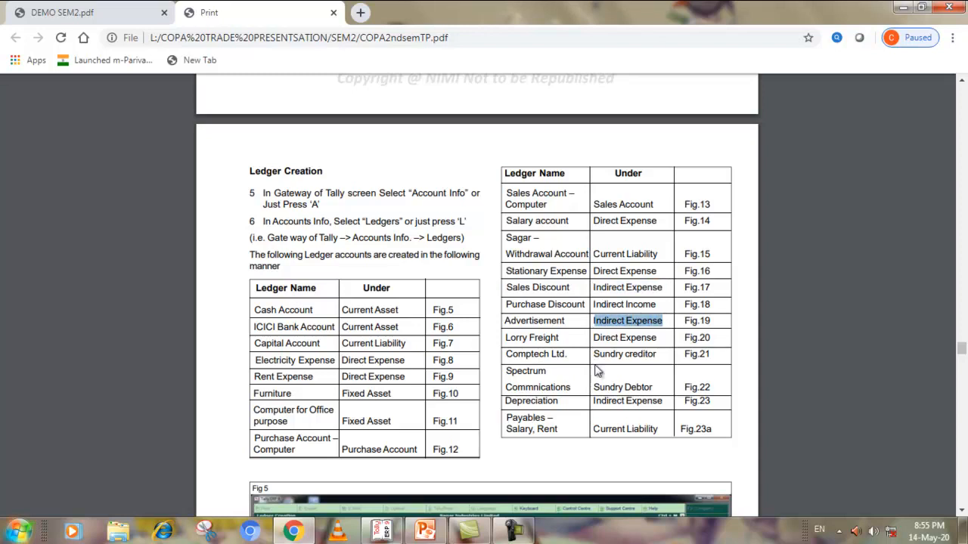
left_click_drag(594, 401, 673, 406)
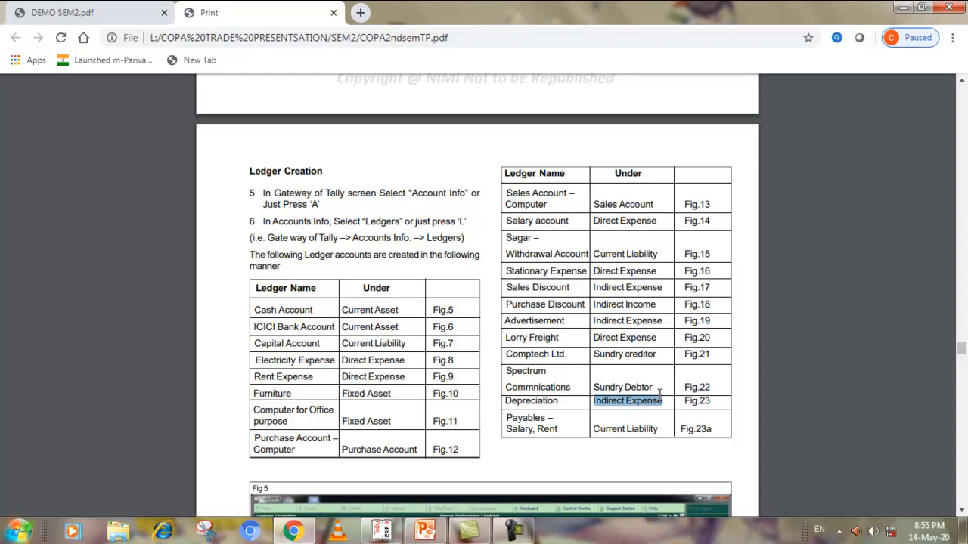
Return to Tally.ERP 9 and start creating multiple ledgers
left_click(381, 533)
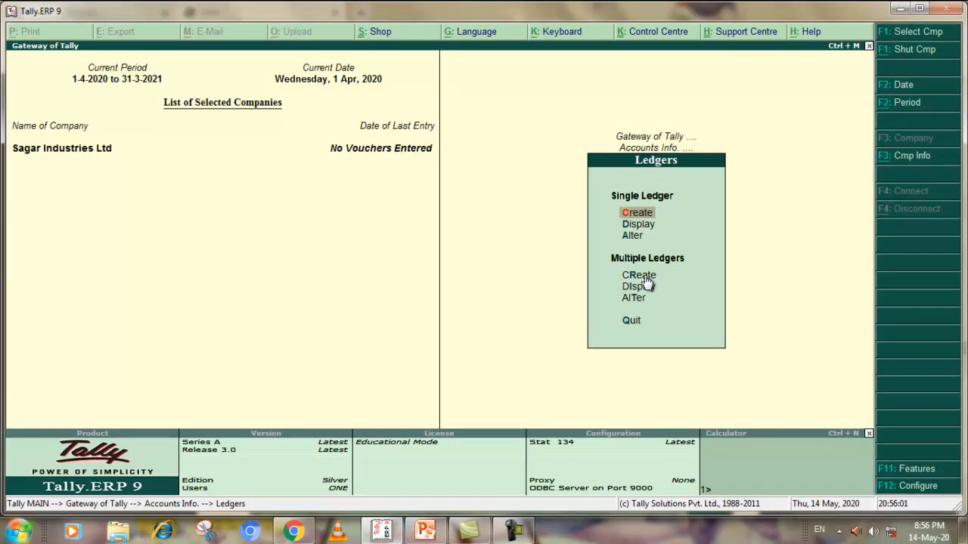
left_click(645, 280)
left_click(645, 279)
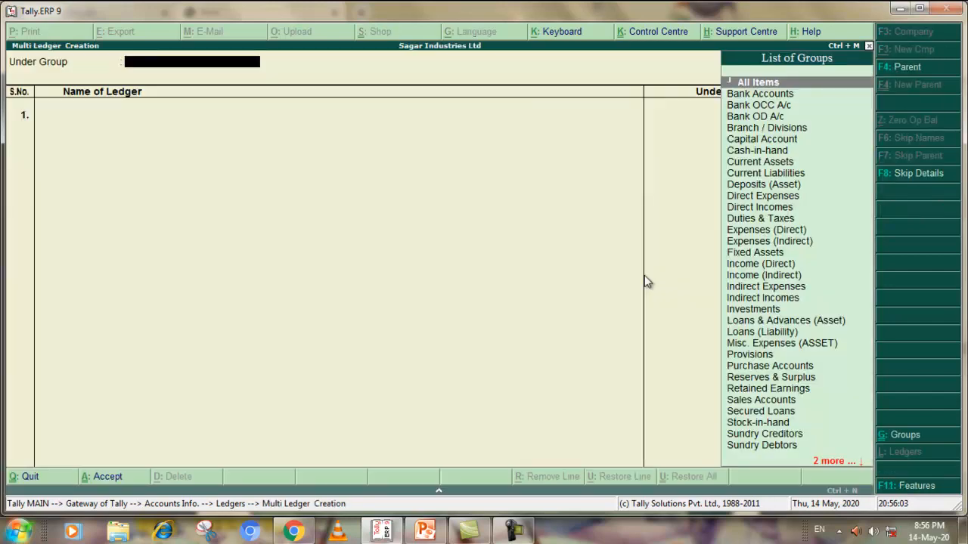
left_click(384, 533)
left_click(384, 533)
type("Cas")
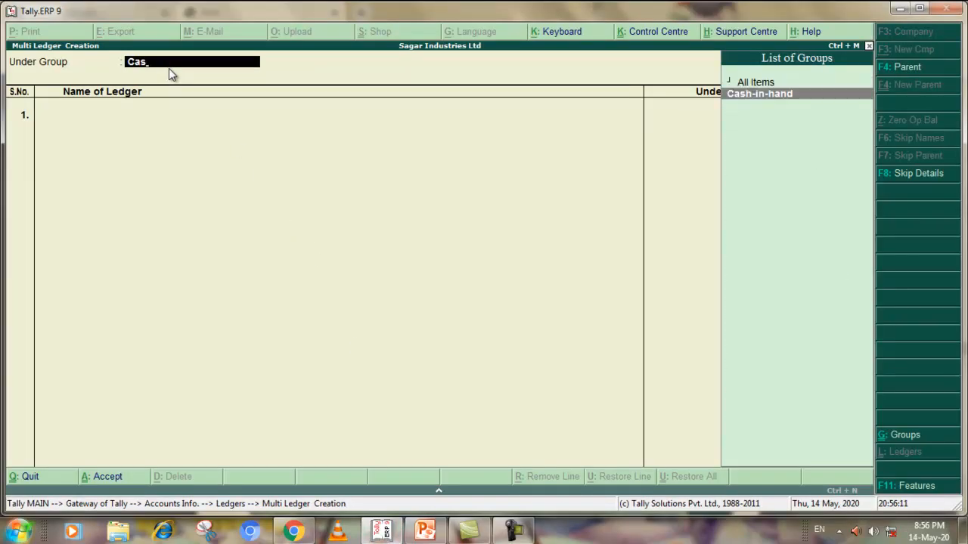
key("BackSpace")
key("BackSpace")
key("BackSpace")
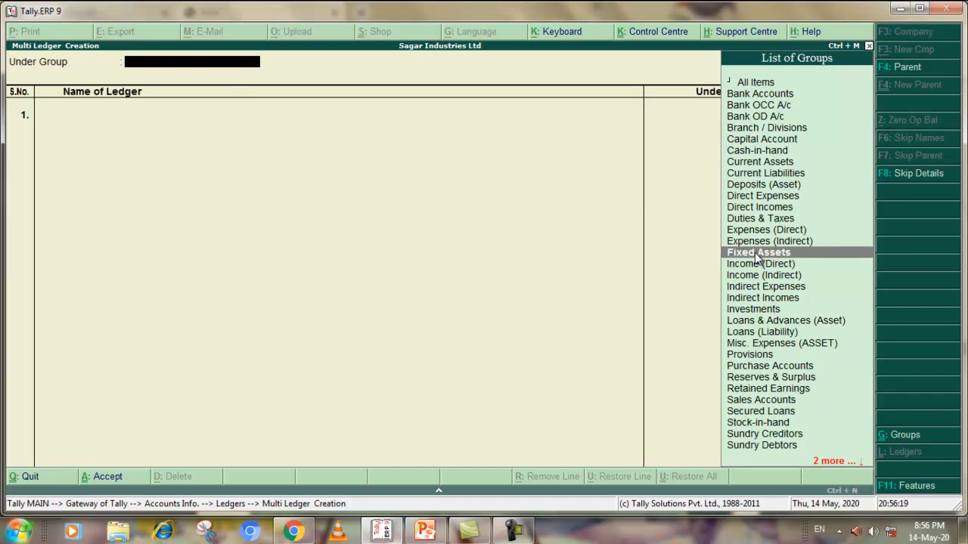
Create the ledger Cash Accounts under the Fixed Assets group with no opening balance and accept it
left_click(756, 255)
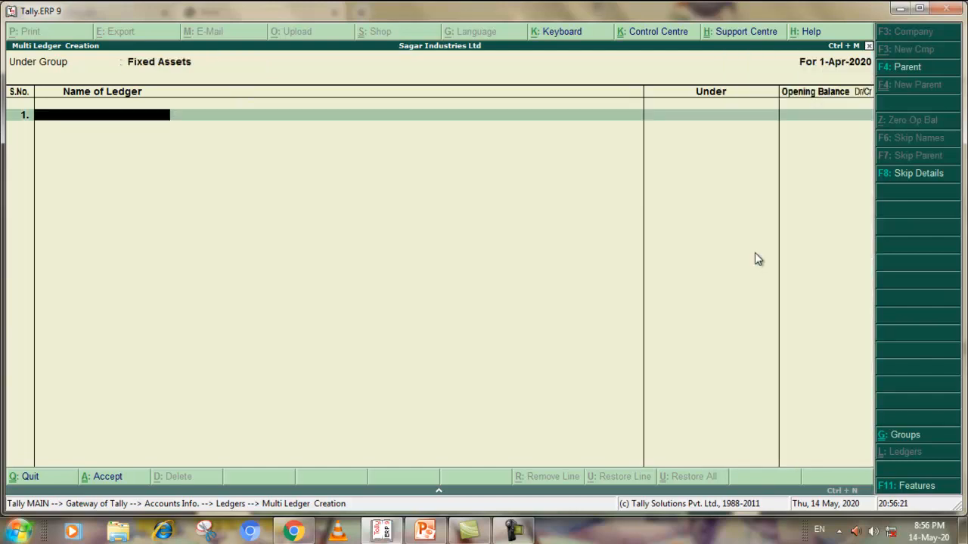
type("Cash Accounts")
key("Return")
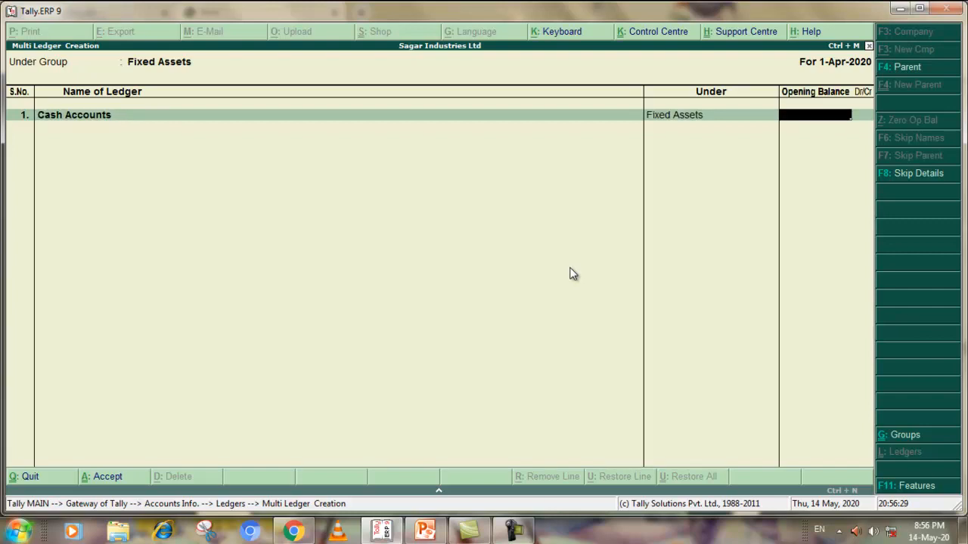
key("Return")
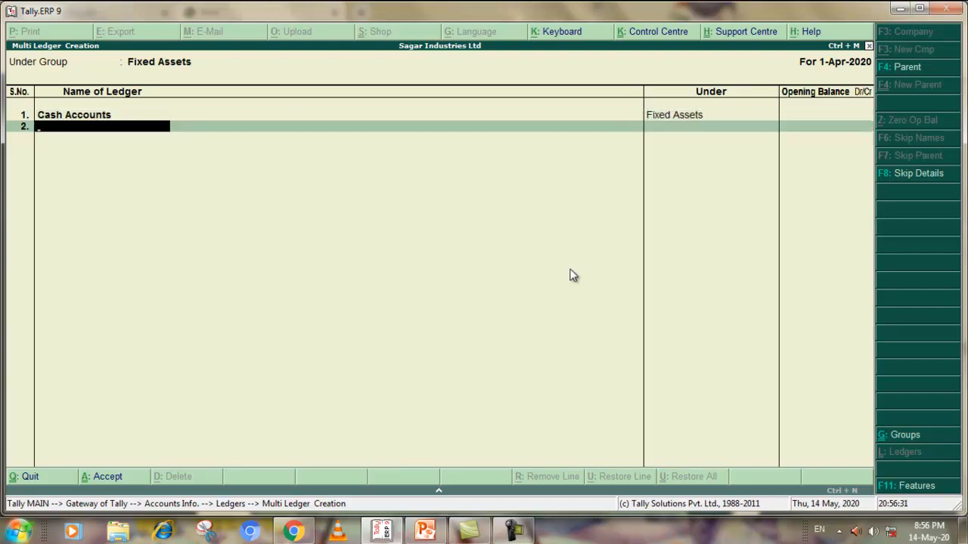
left_click(103, 481)
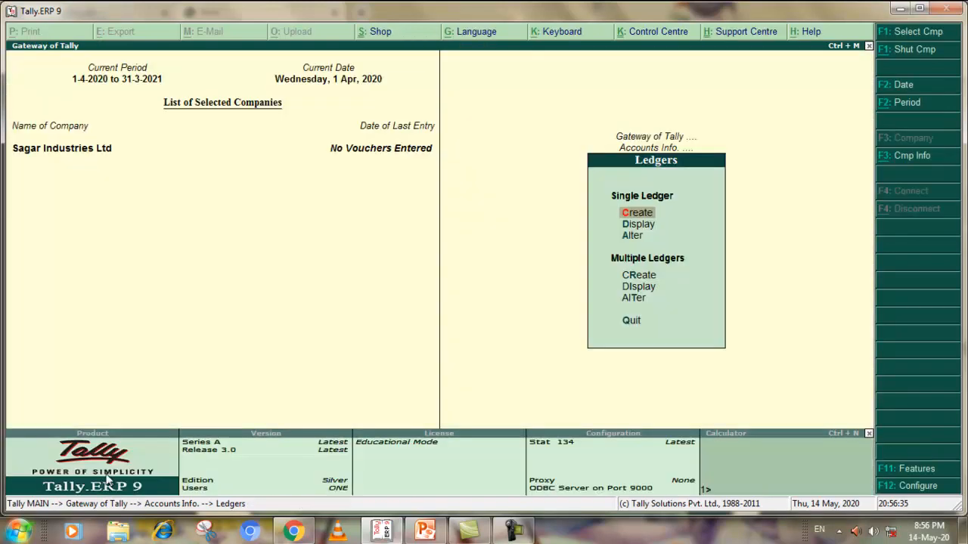
Start another multiple ledger creation, check the ICICI Bank Account's group in the Chrome PDF, and return to Tally.ERP 9
left_click(639, 277)
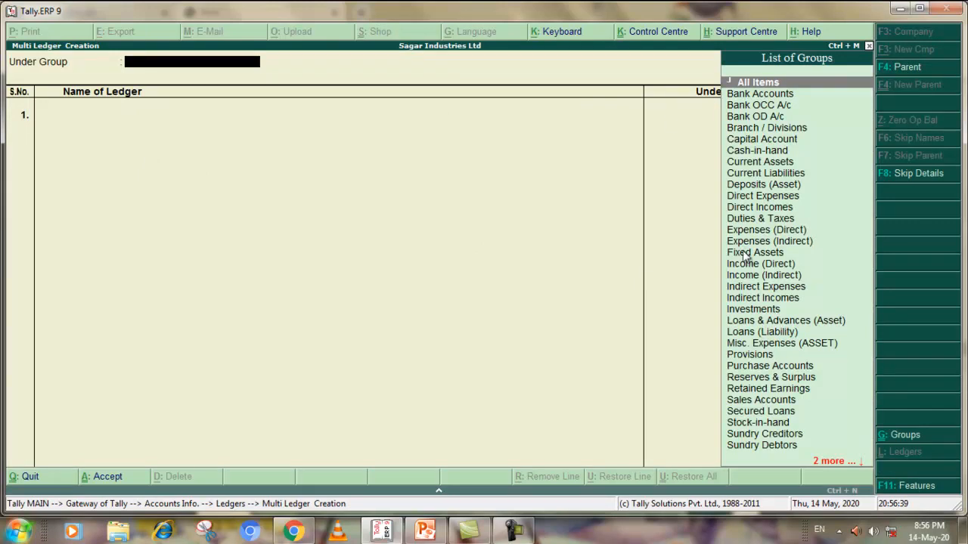
left_click(295, 531)
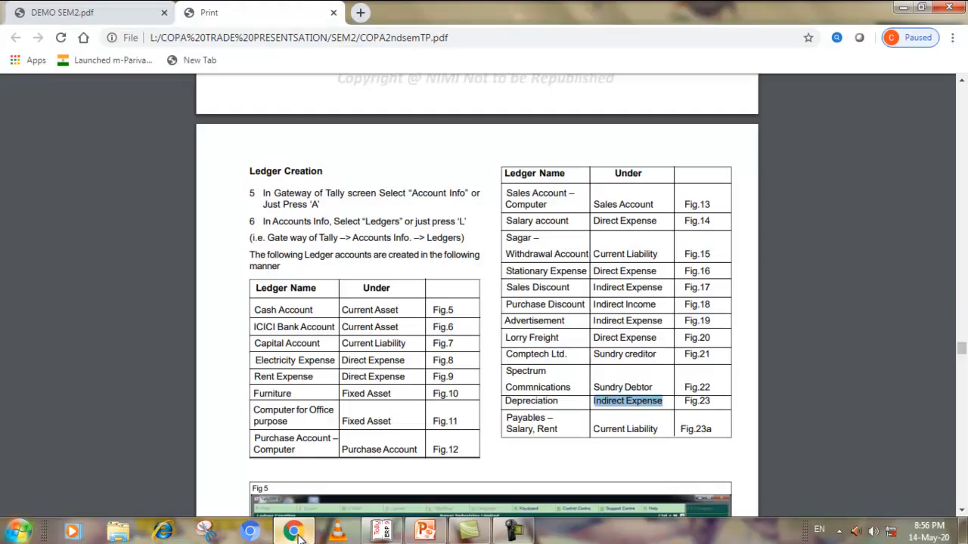
left_click(296, 532)
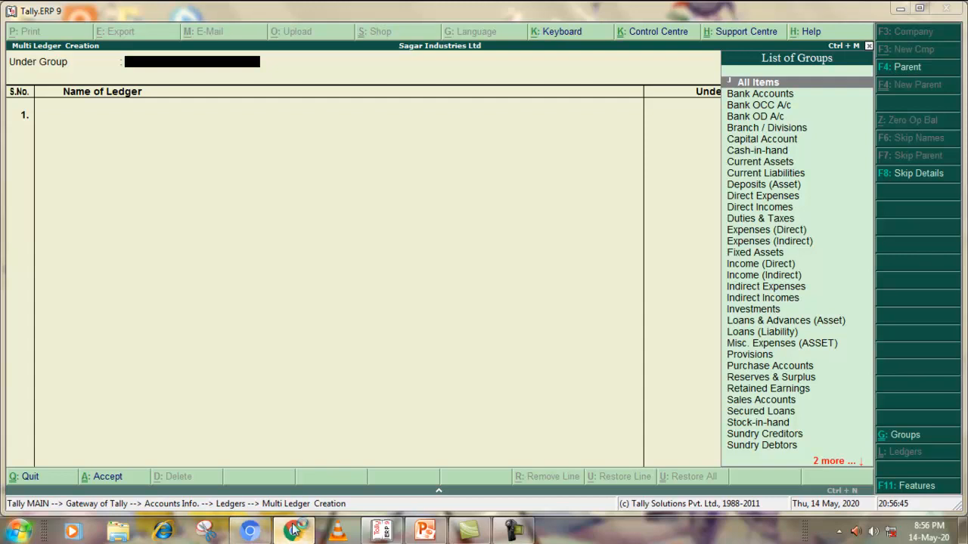
left_click(295, 531)
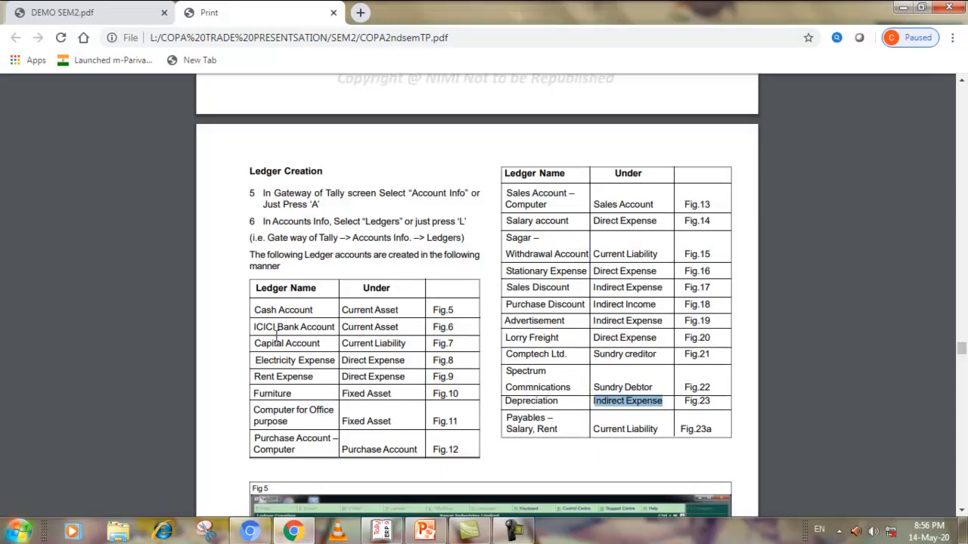
left_click_drag(342, 327, 400, 329)
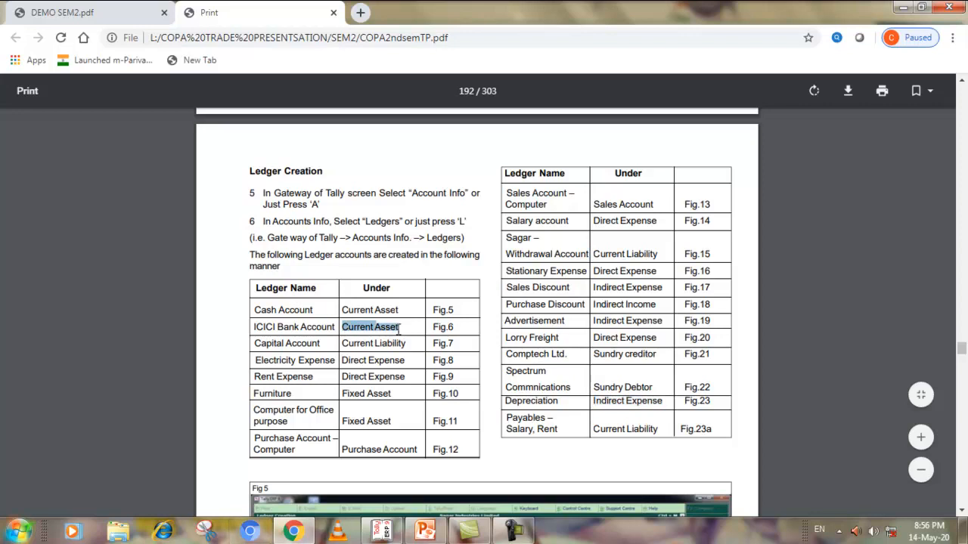
left_click(902, 7)
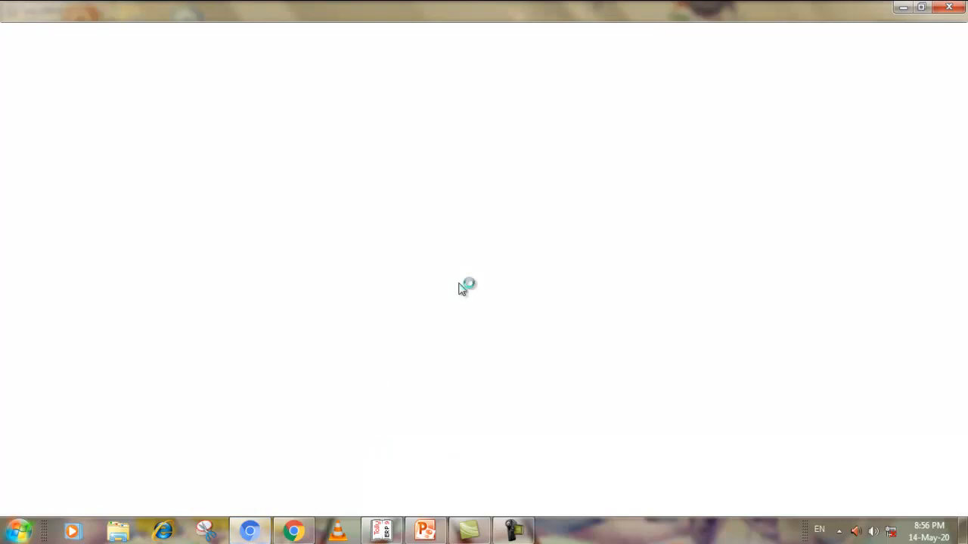
left_click(948, 8)
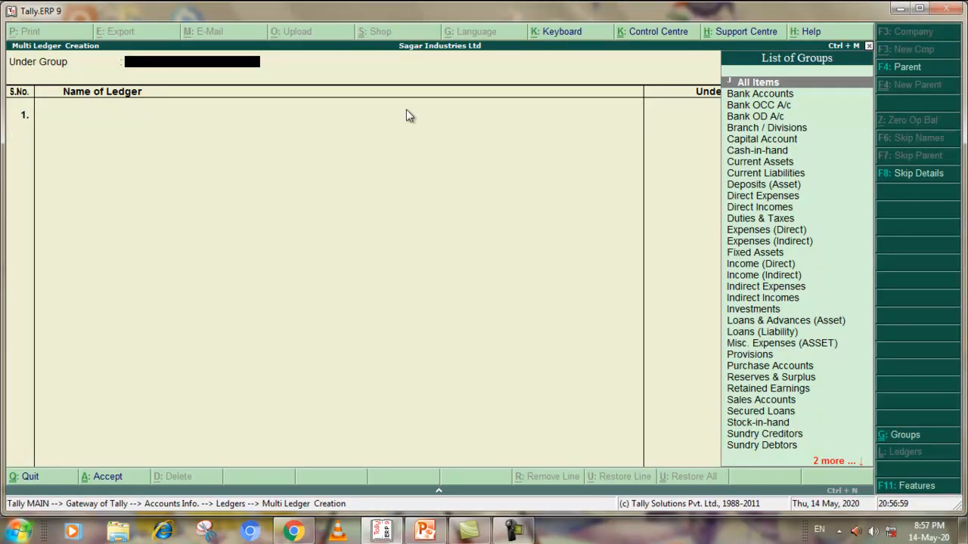
Create the ledger ICICI BANK Accounts under the Bank Accounts group with no opening balance and accept it
left_click(777, 95)
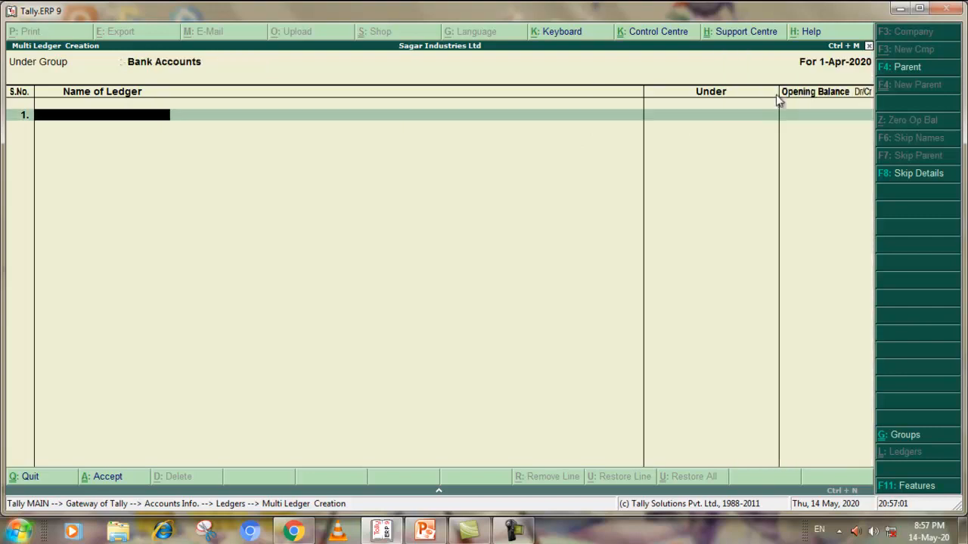
type("ICICI BANK A")
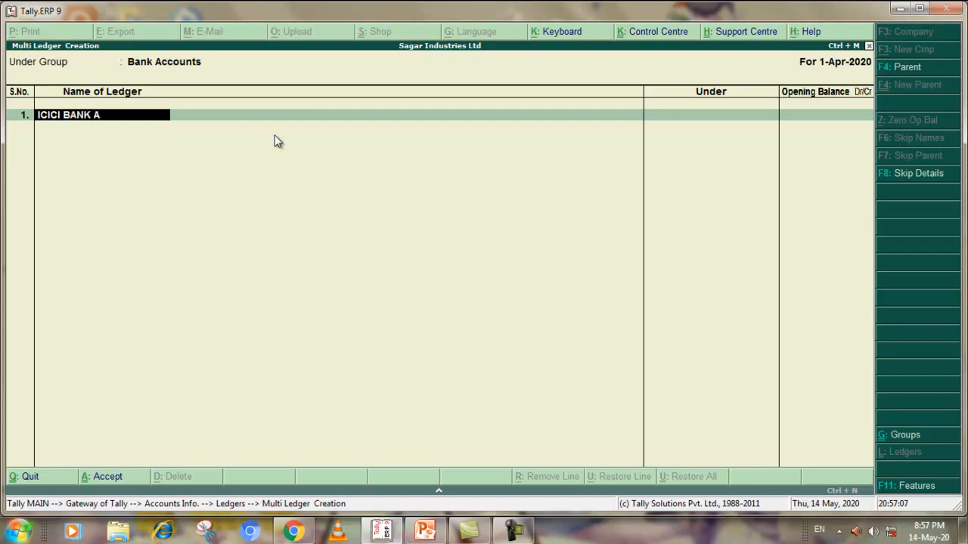
type("ccounts")
key("Return")
key("Return")
key("Return")
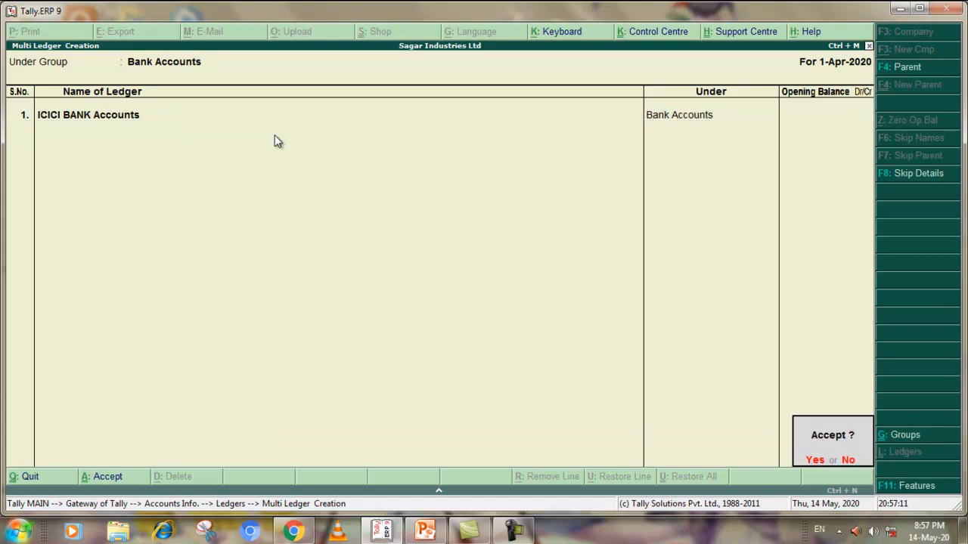
key("y")
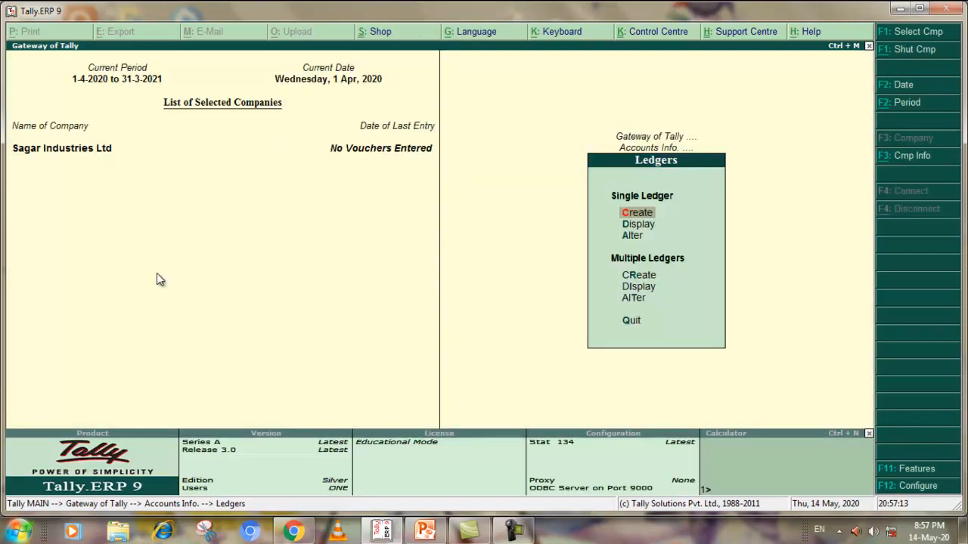
Switch to the exercise PDF in Chrome and check which group the Capital Account belongs under
left_click(378, 530)
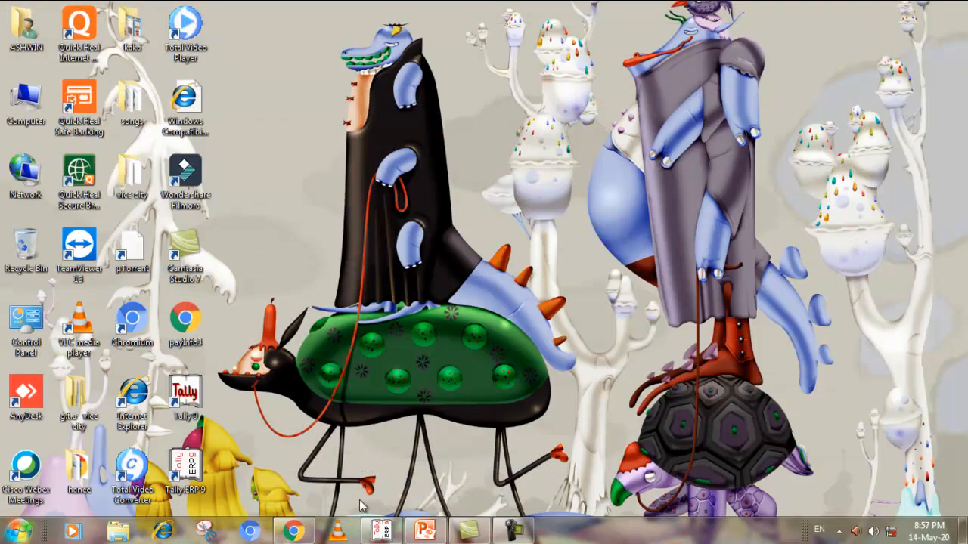
left_click(378, 530)
left_click(293, 530)
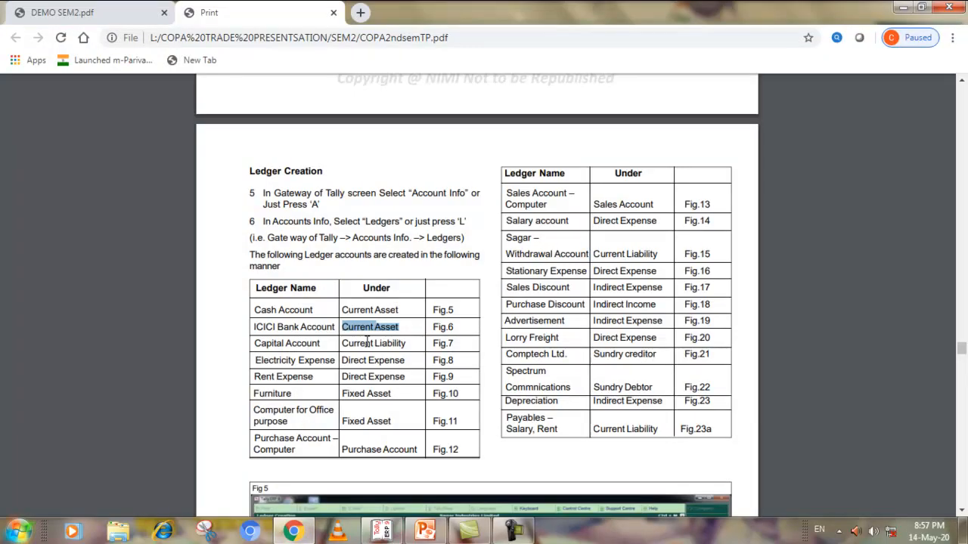
left_click_drag(343, 344, 409, 341)
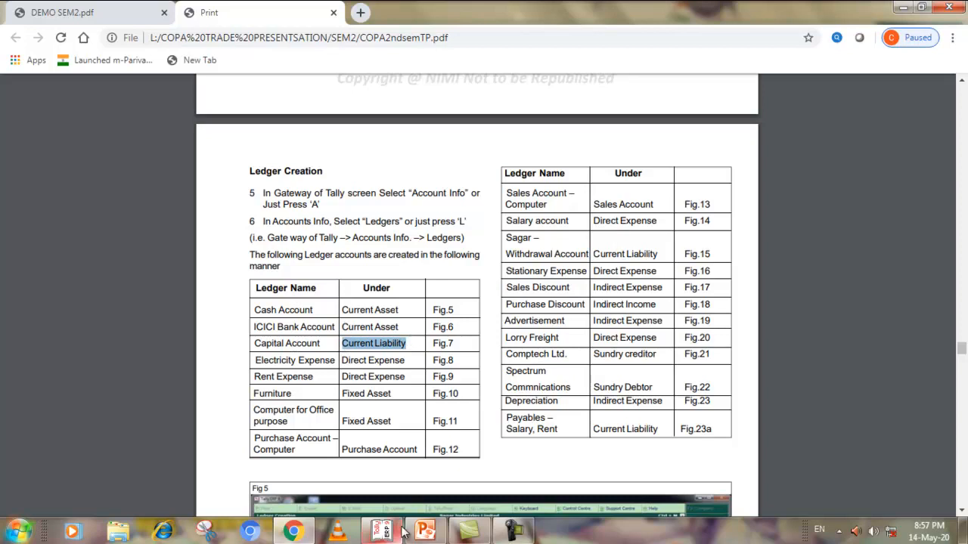
Switch to Tally.ERP 9 and start a multiple ledger creation under Current Liabilities, entering Capital Account with no opening balance
mouse_move(386, 536)
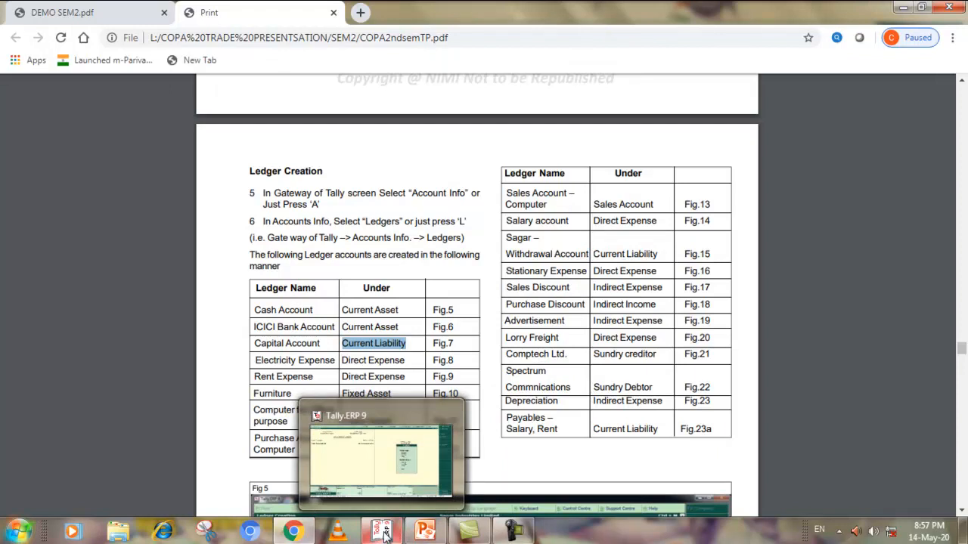
left_click(386, 535)
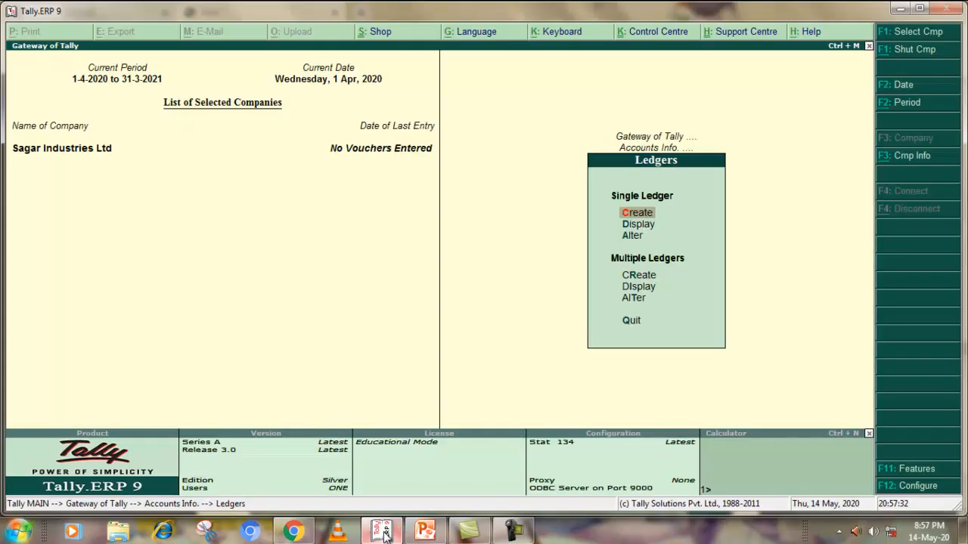
left_click(625, 274)
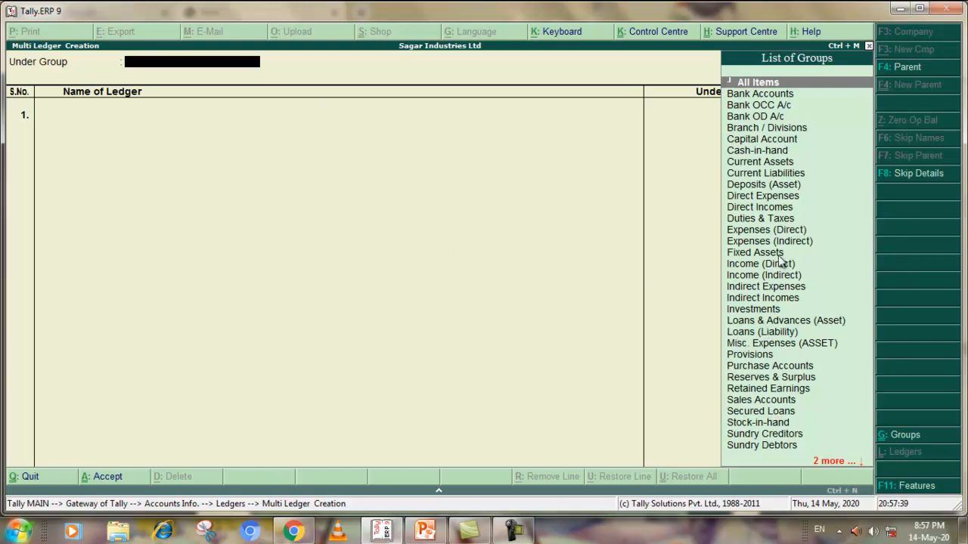
left_click(769, 173)
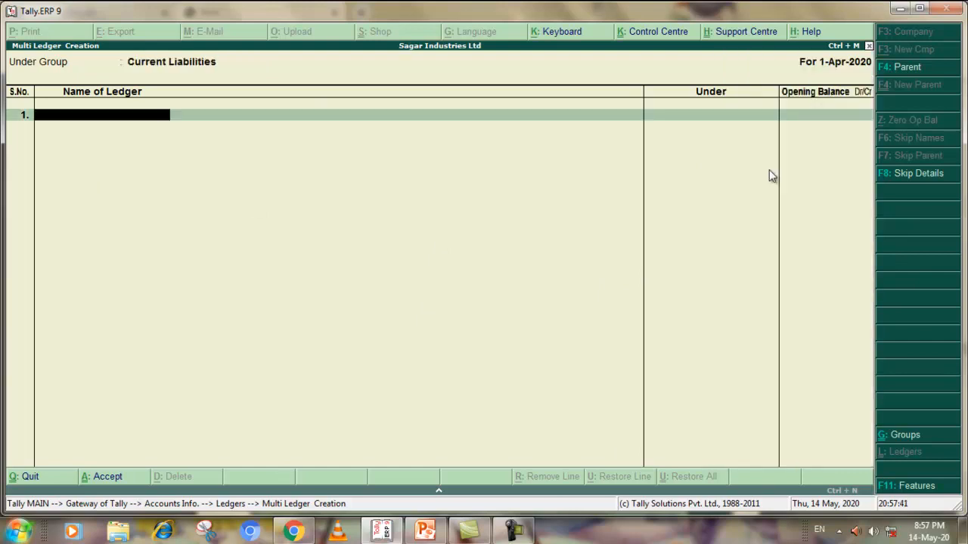
type("Capital Account")
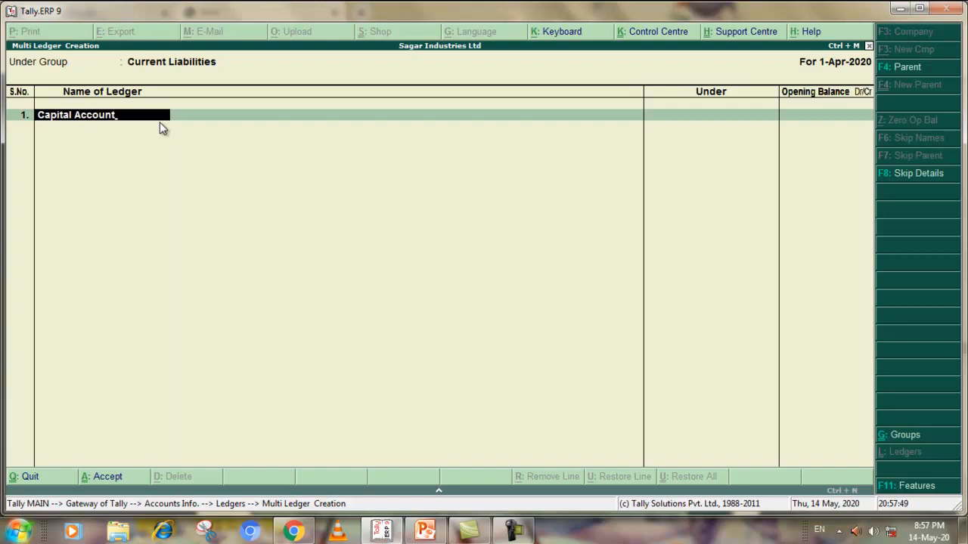
key("Return")
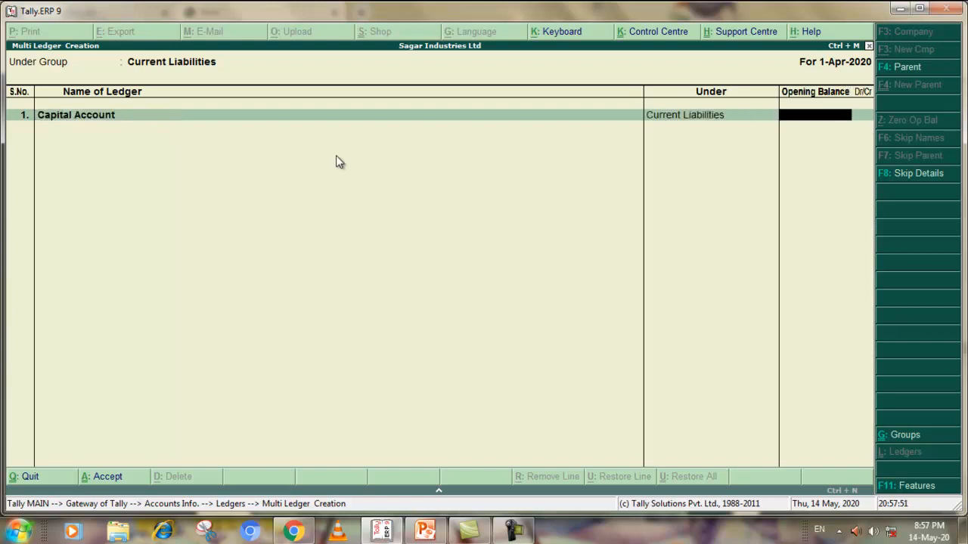
key("Return")
Add Sagar Withdrawal Account as the second ledger under Current Liabilities with no opening balance
type("Sagar W")
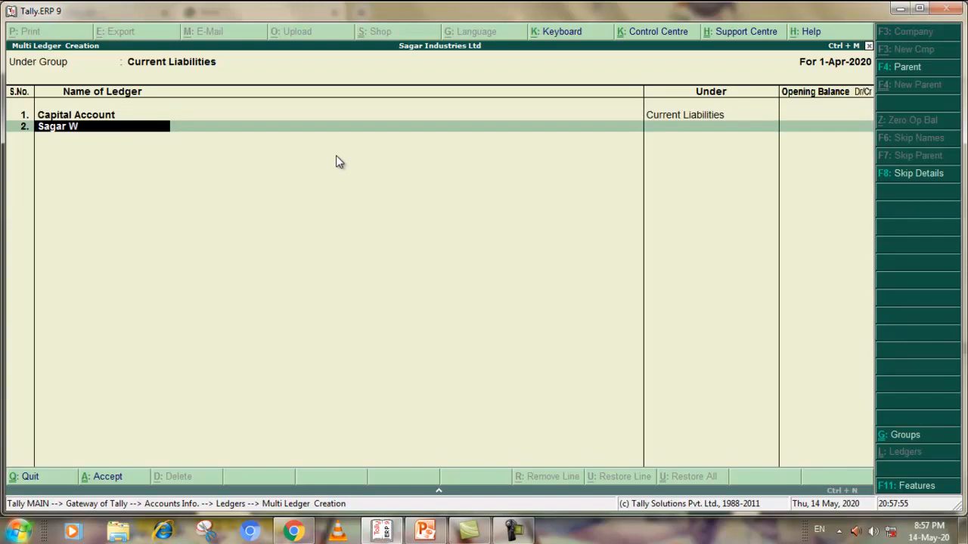
type("ithdrawal")
type("Account")
key("Return")
key("Return")
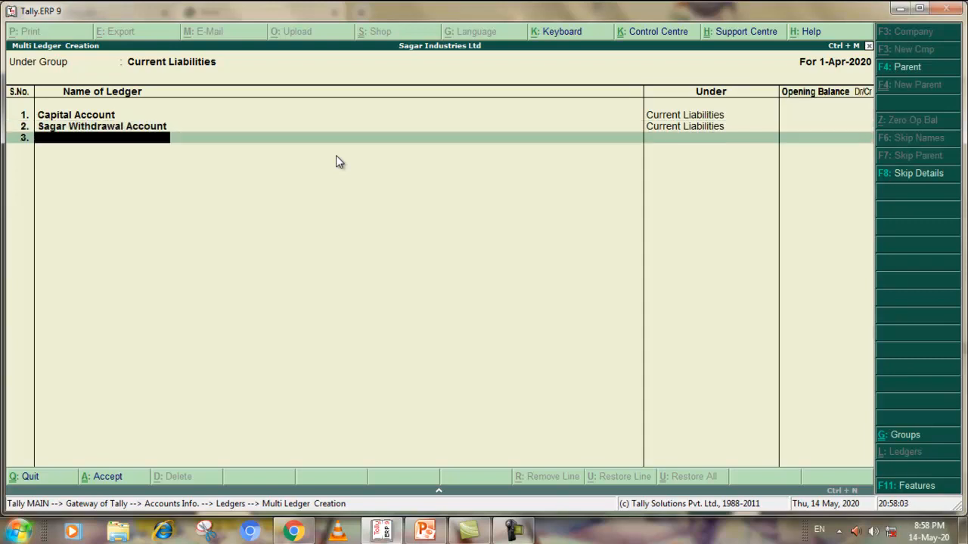
Add the ledger Payables Rent, Salary under Current Liabilities with no opening balance and accept the three ledgers
type("Payables Rent, Sa")
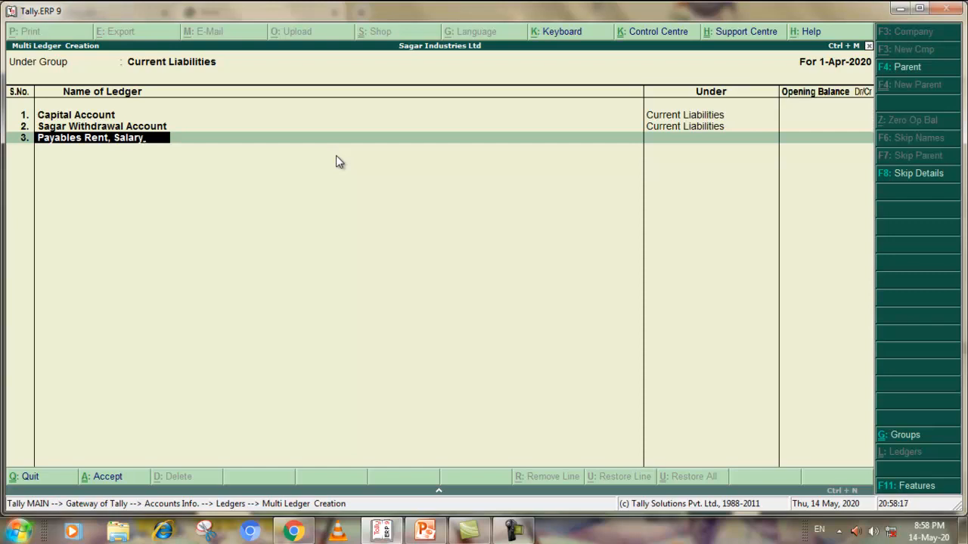
type("lary")
key("Return")
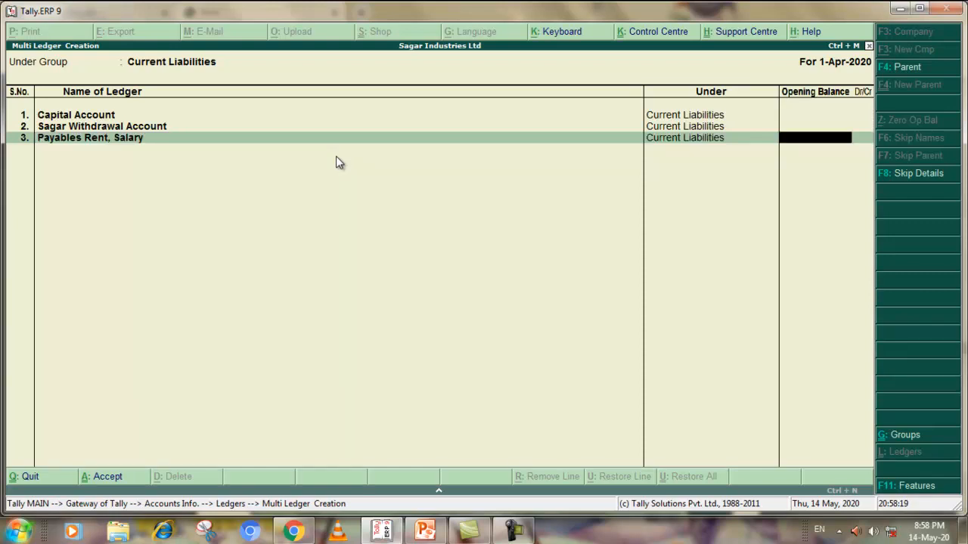
key("Return")
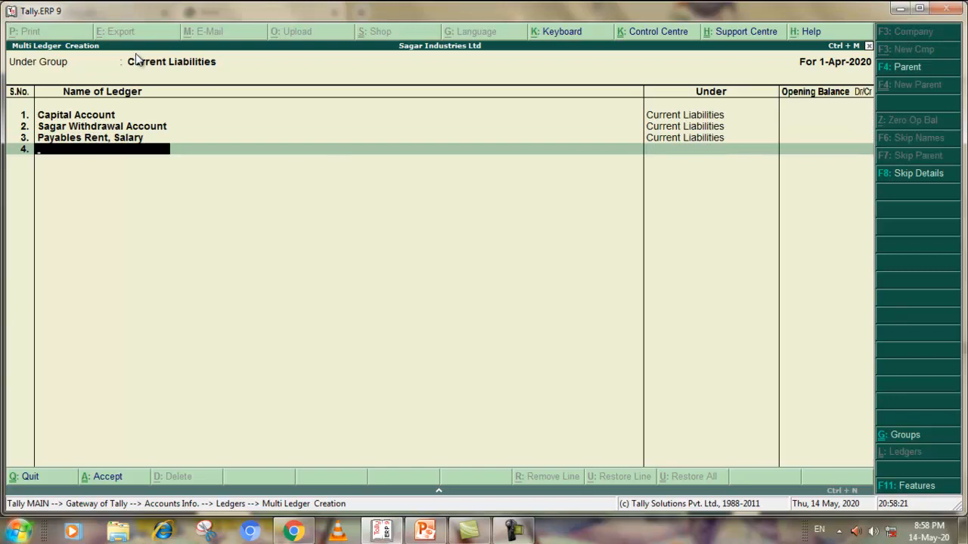
key("Return")
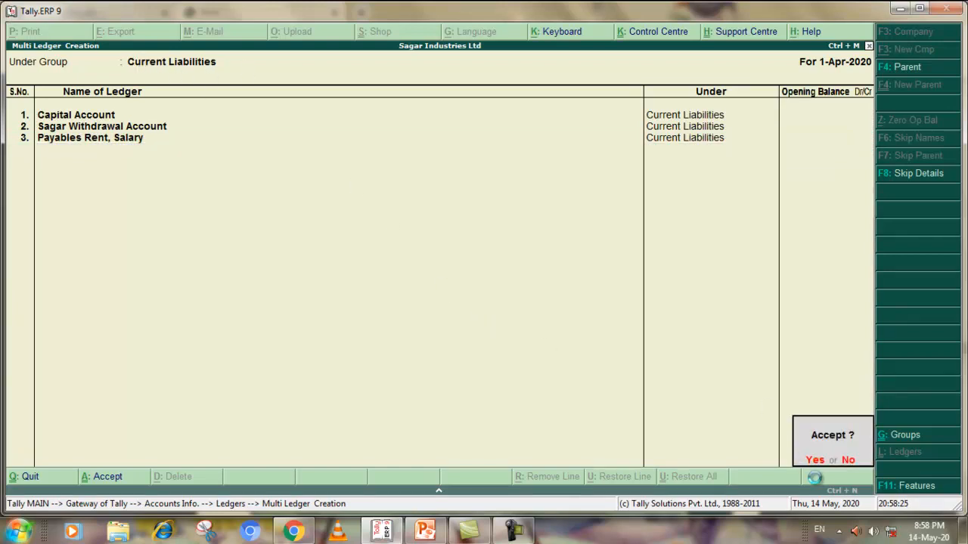
key("Return")
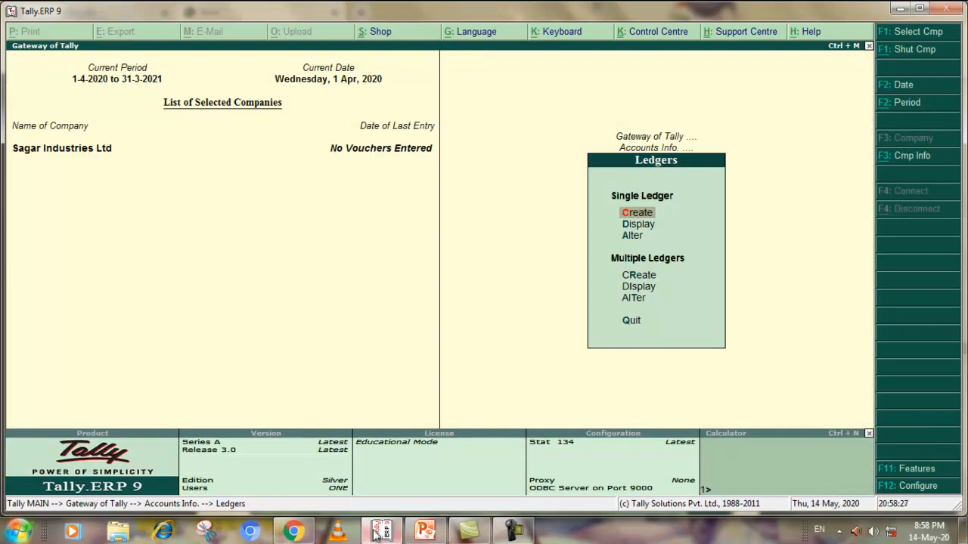
Check the remaining ledgers in the Chrome PDF, then start a multiple ledger creation under Direct Expenses in Tally.ERP 9
left_click(293, 531)
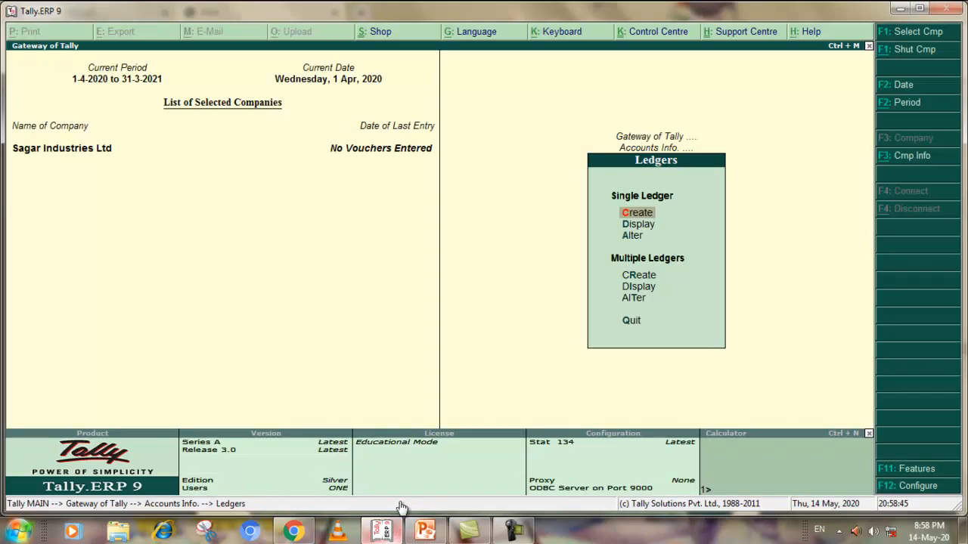
left_click(389, 525)
left_click(640, 281)
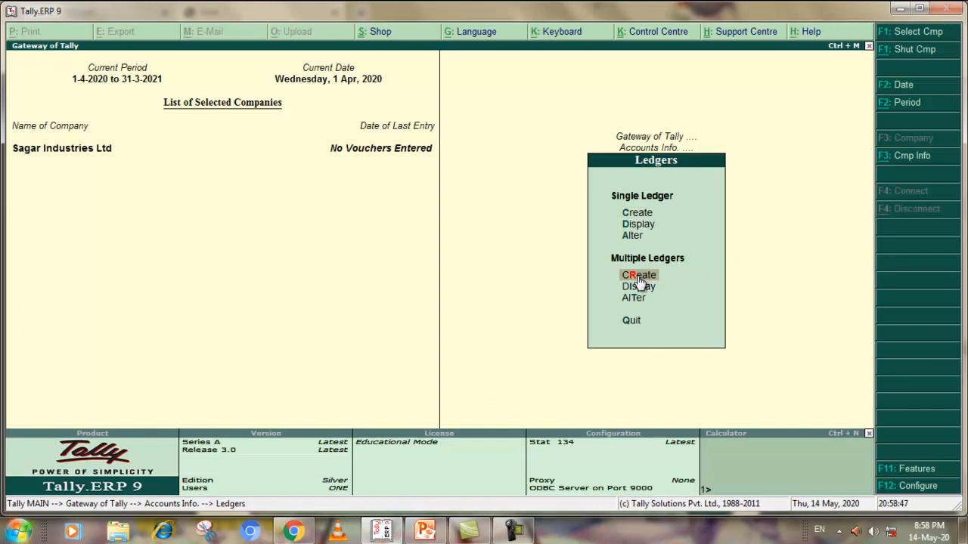
left_click(639, 282)
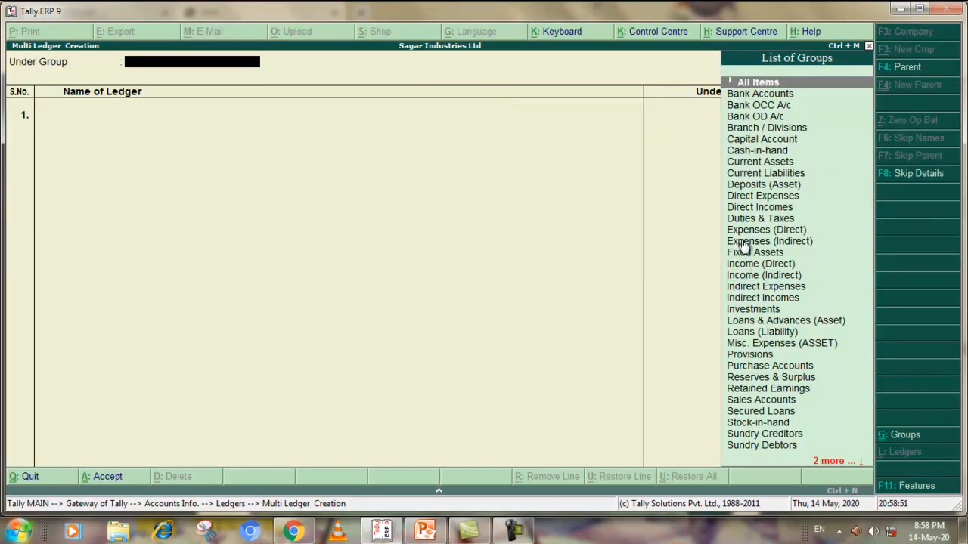
double_click(756, 195)
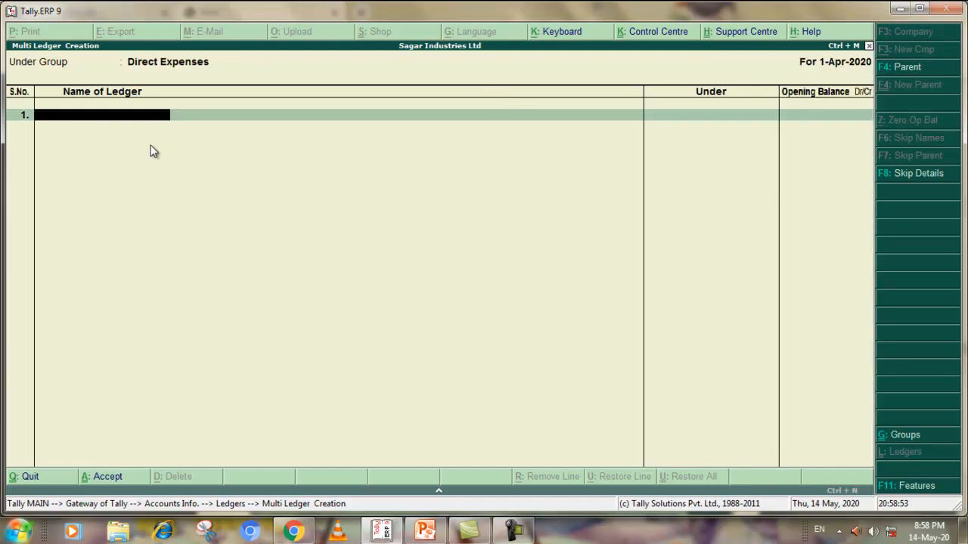
Check the direct expense names in the Chrome PDF and enter Electricity Expense in Tally.ERP 9 with no opening balance
left_click(294, 532)
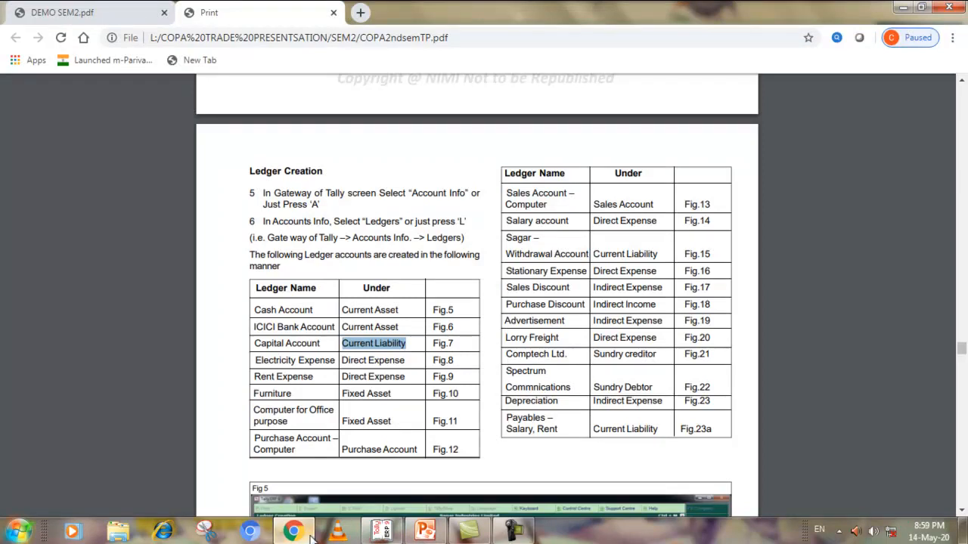
left_click(382, 532)
type("Electricity Expense")
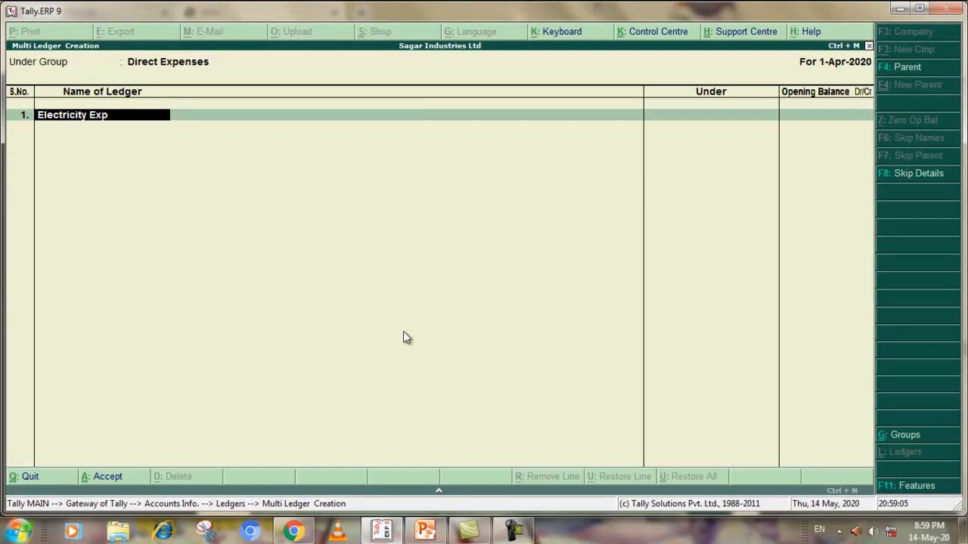
key("Return")
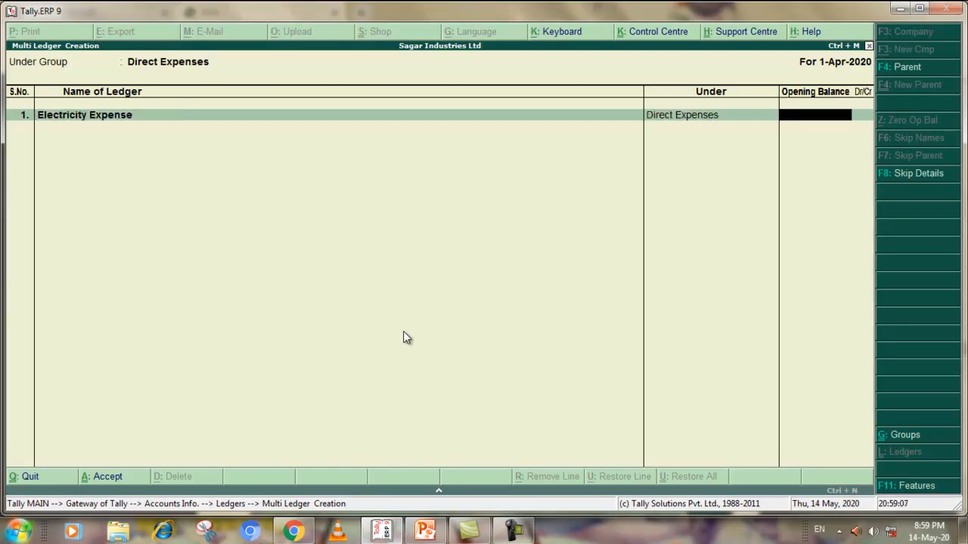
key("Return")
Add the rent ledger under Direct Expenses as Rent Enxpense with no opening balance
type("Rent Enxo")
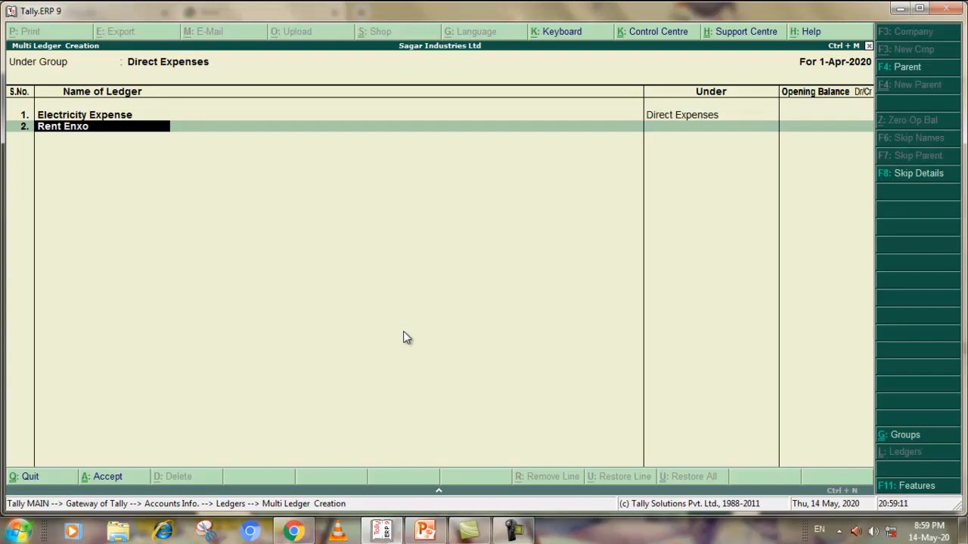
type("xnoense")
key("Return")
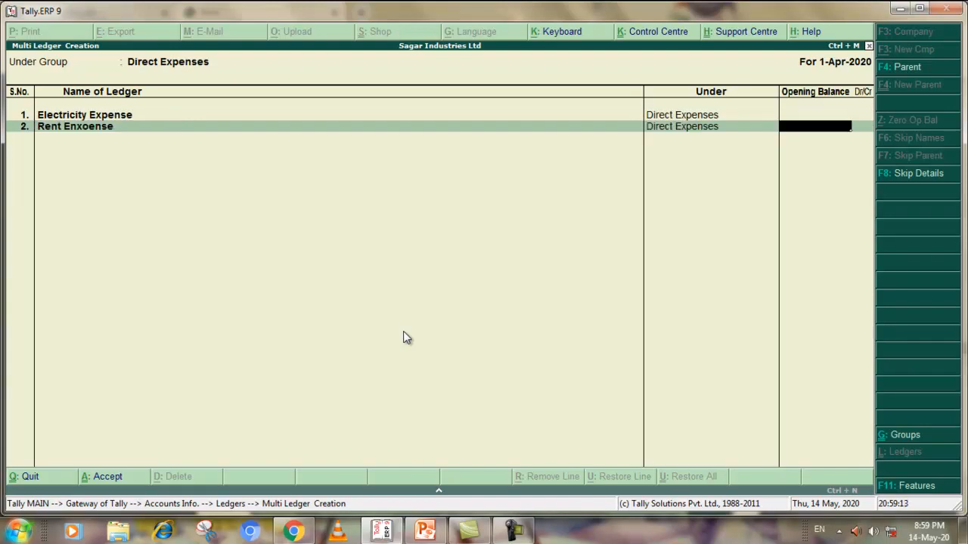
left_click(121, 126)
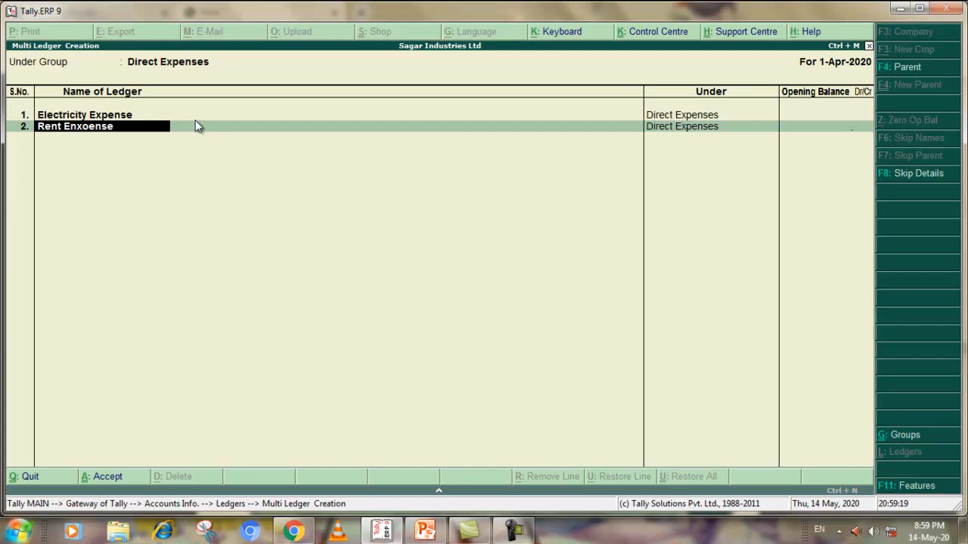
type("p")
key("Return")
key("Return")
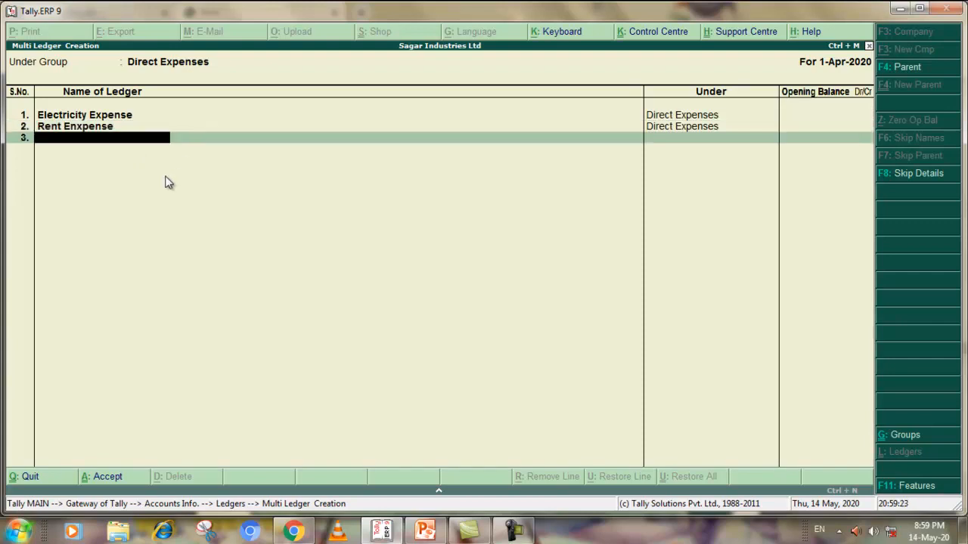
Check the next direct expense in the Chrome PDF and add Salary Account in Tally.ERP 9 with no opening balance
key("alt+Tab")
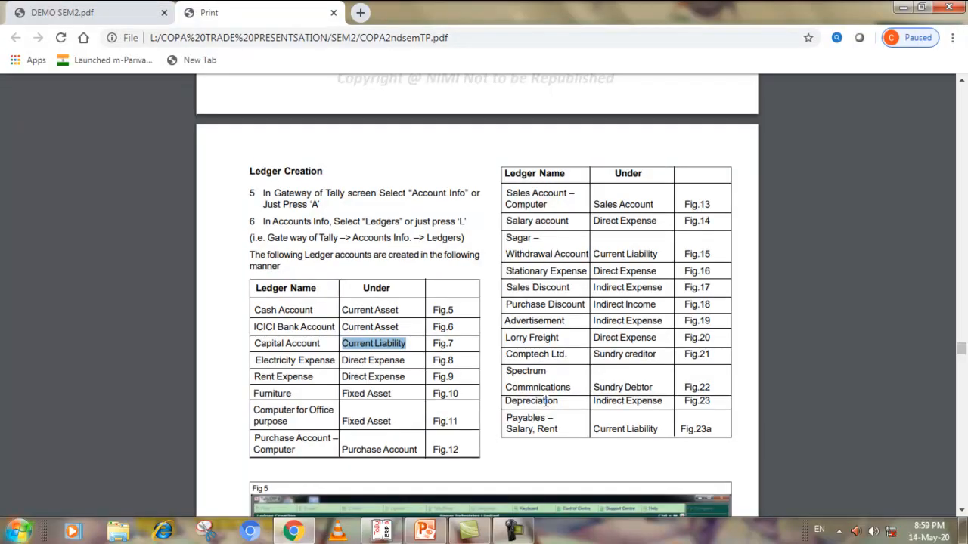
key("alt+Tab")
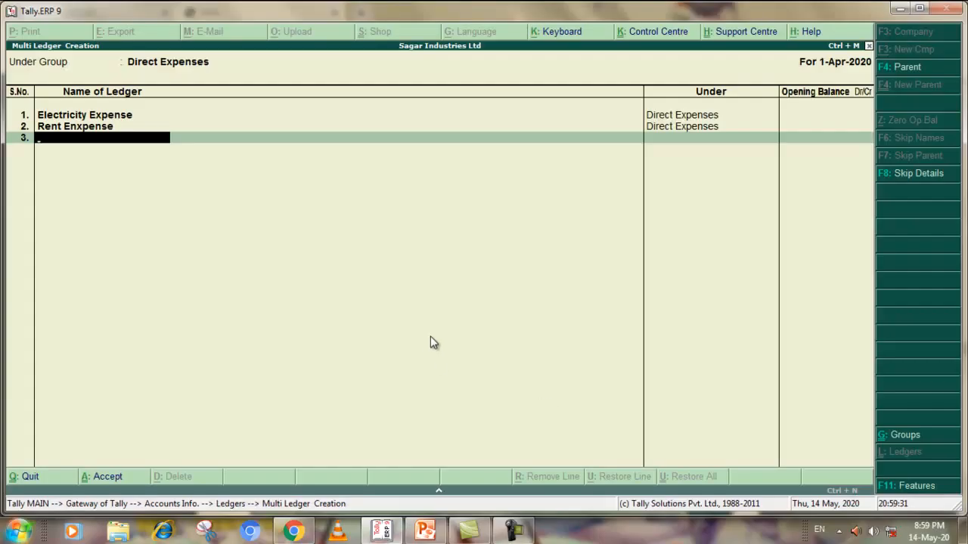
type("Salary Account")
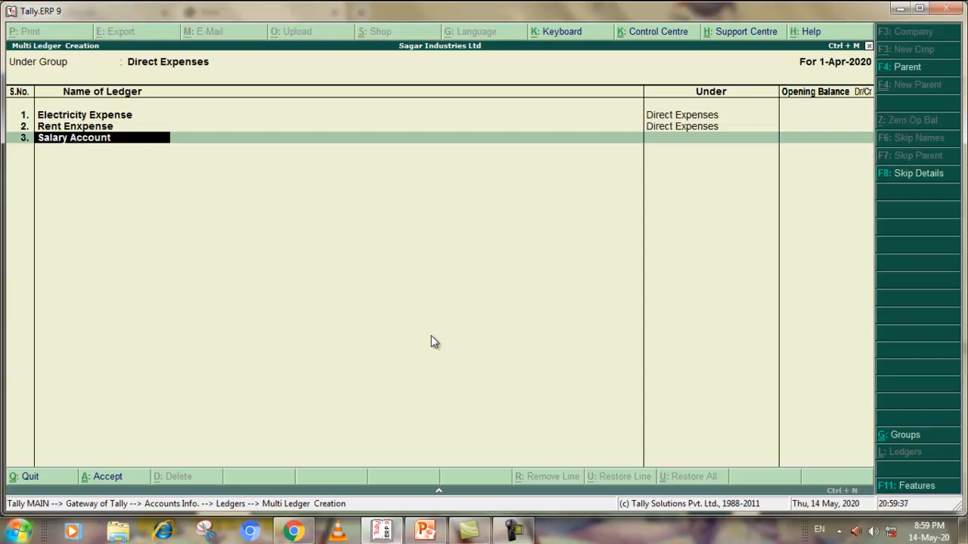
key("Return")
key("Return")
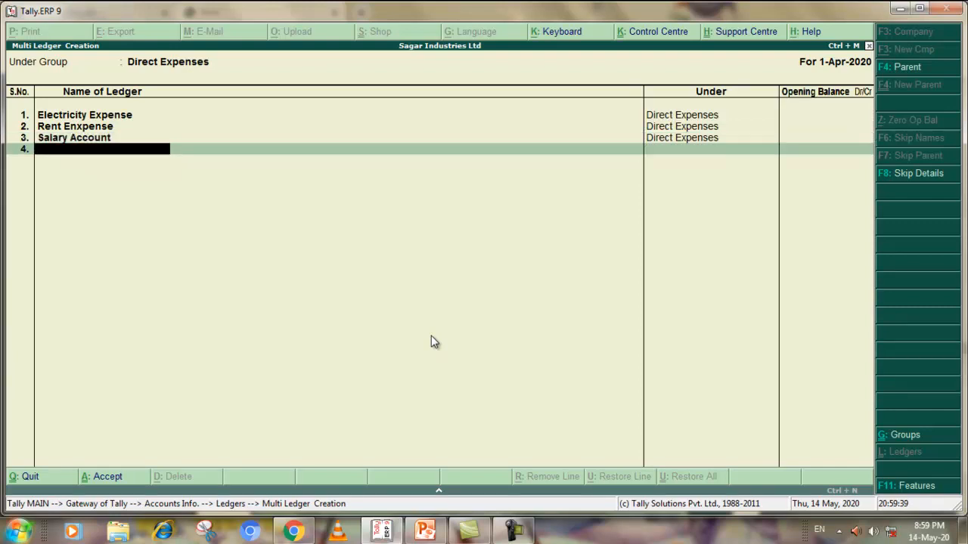
Add Stationary Expense as the fourth ledger under Direct Expenses with no opening balance
type("Sta")
type("tionary E")
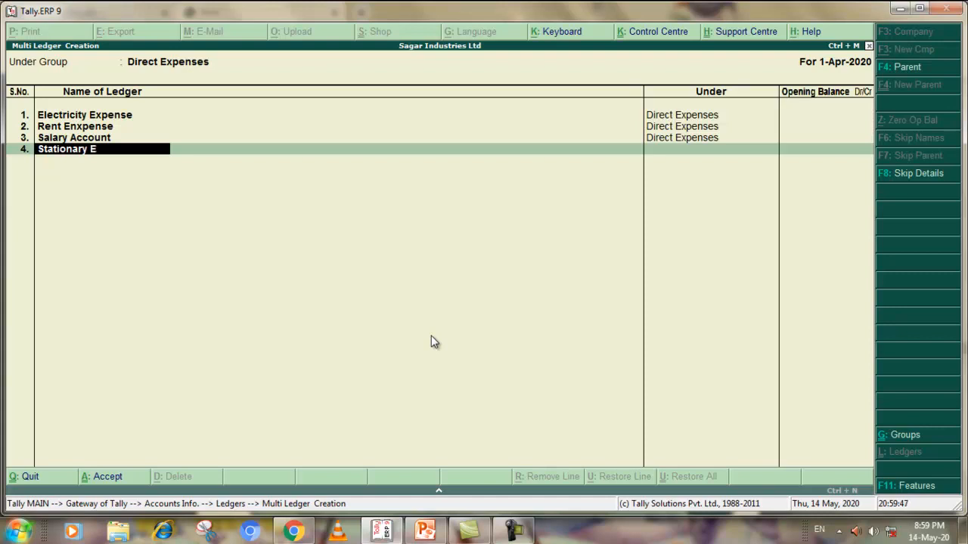
type("xpens")
key("Return")
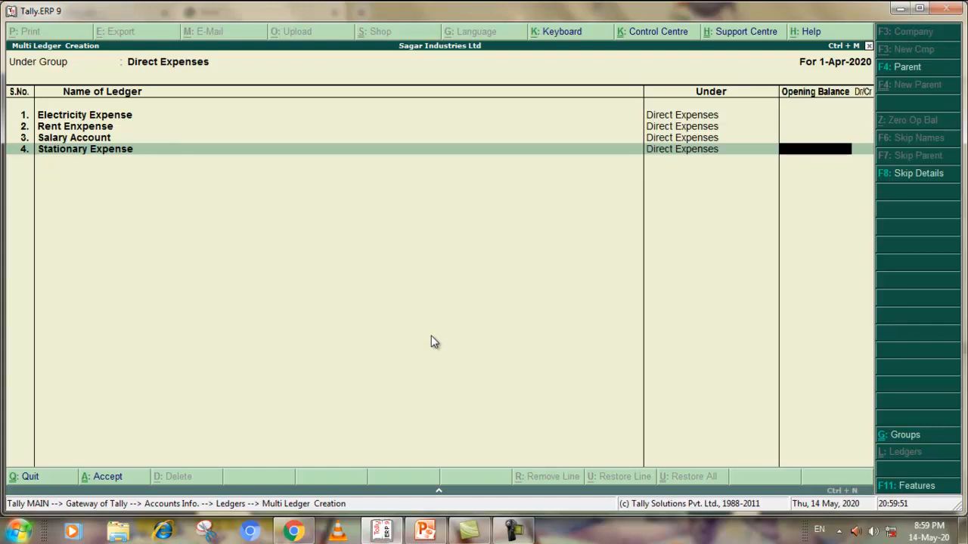
key("Return")
Add Lorry Freight under Direct Expenses with no opening balance and accept the five ledgers
type("Lorr")
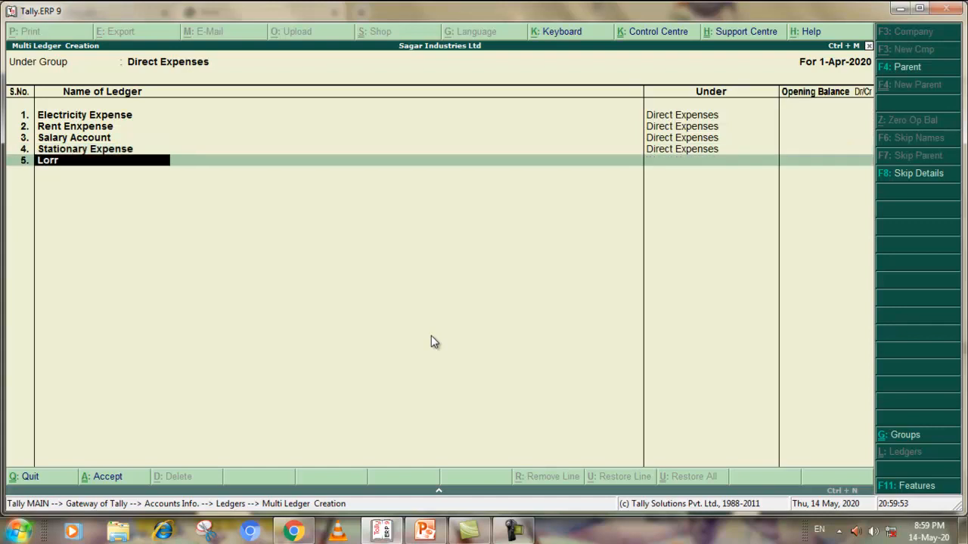
type("y Freight")
key("Return")
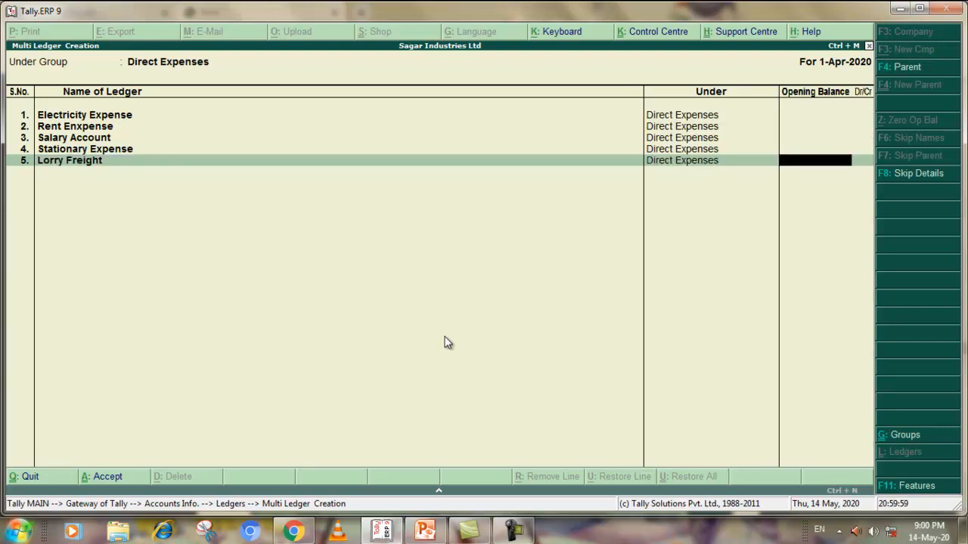
key("Return")
key("Return")
left_click(814, 461)
Check the fixed asset ledgers in the Chrome PDF and add Furniture under Fixed Assets in Tally.ERP 9 with no opening balance
left_click(383, 532)
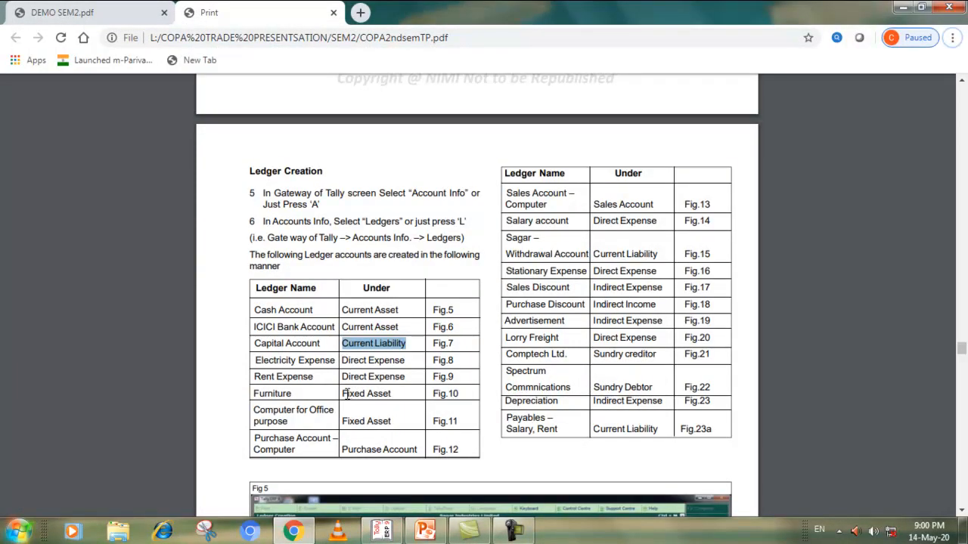
scroll(378, 388, "down", 1)
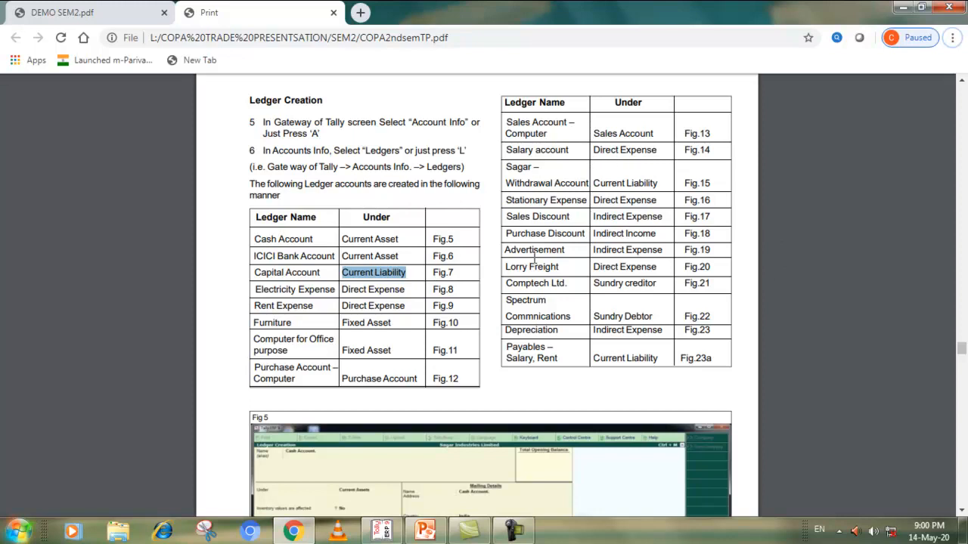
mouse_move(425, 531)
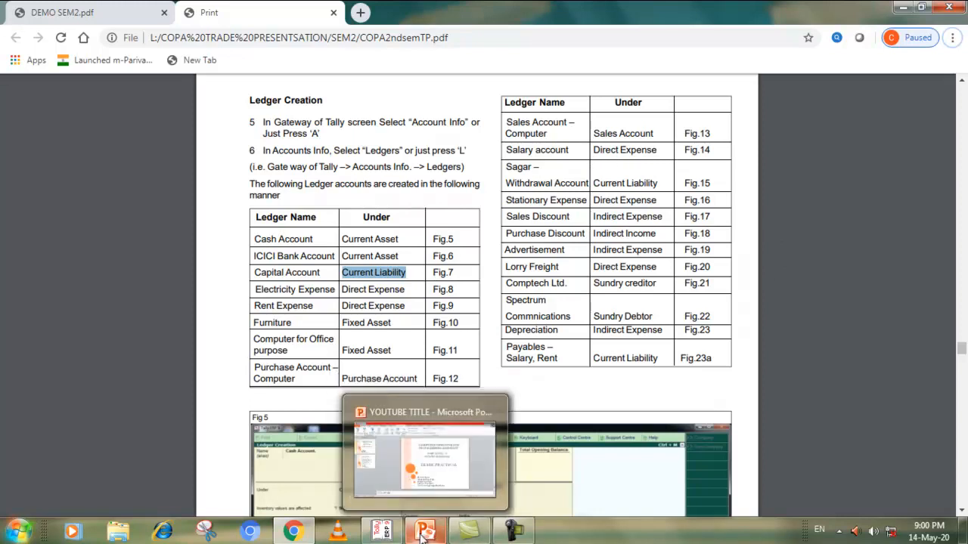
left_click(387, 533)
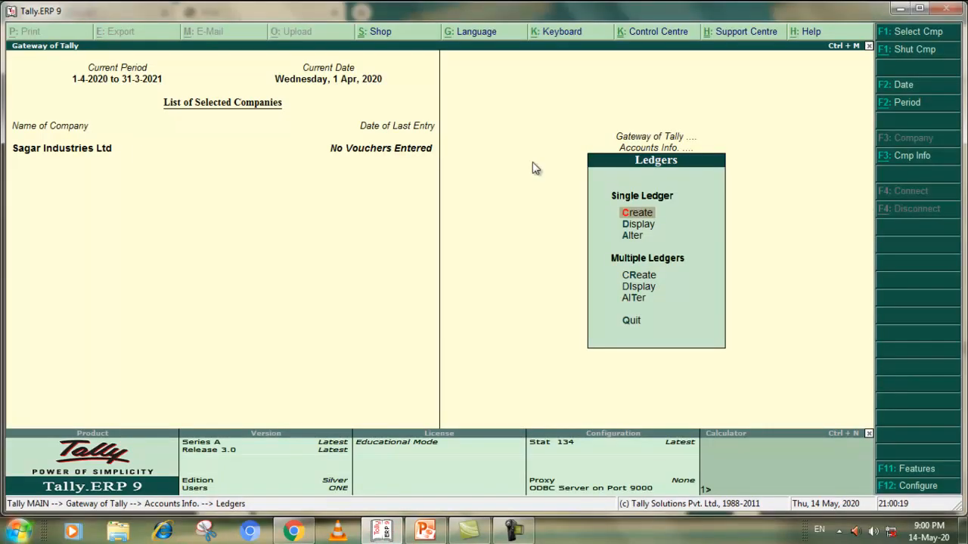
left_click(638, 277)
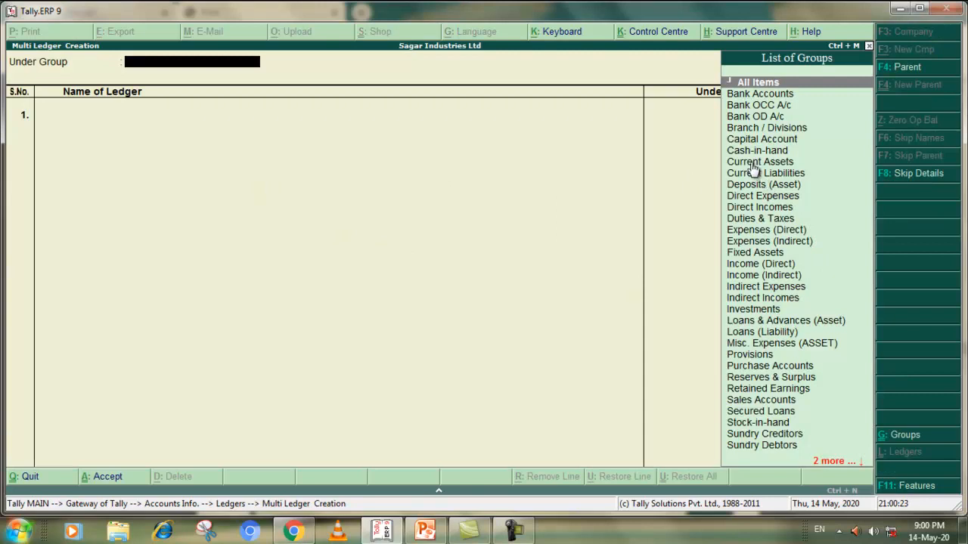
left_click(747, 252)
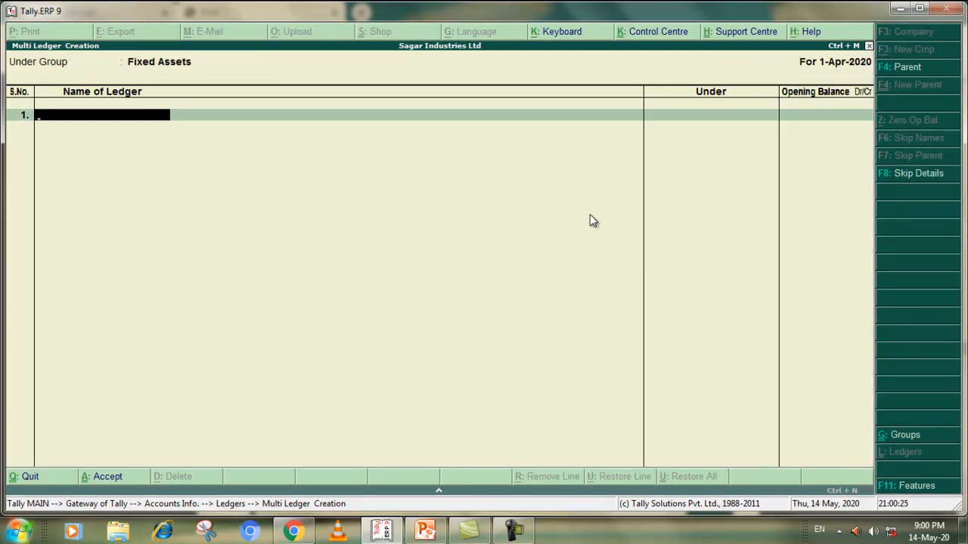
type("Furniture")
key("Return")
key("Return")
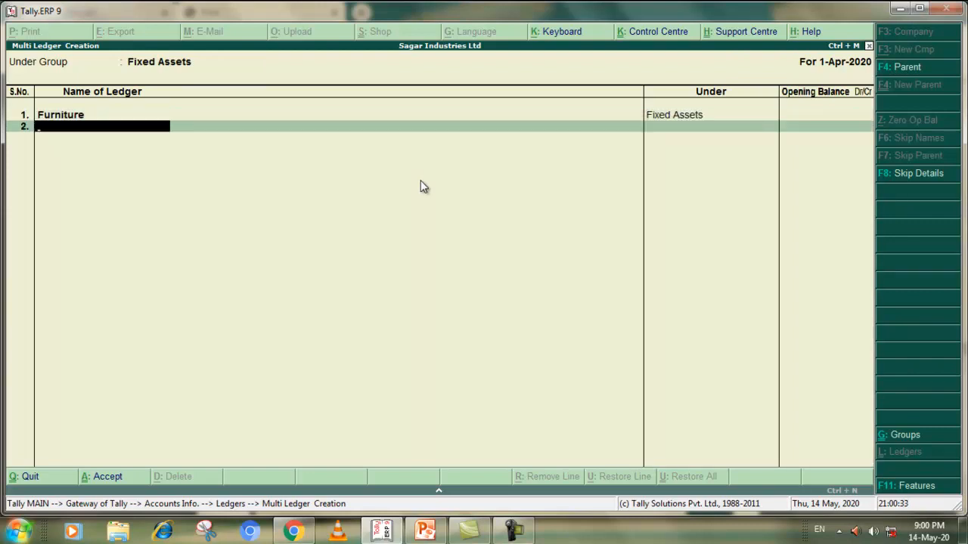
Enter Computer for Office Use as the second Fixed Assets ledger and compare its name with the Chrome PDF
type("Computer for Office Use")
key("alt+Tab")
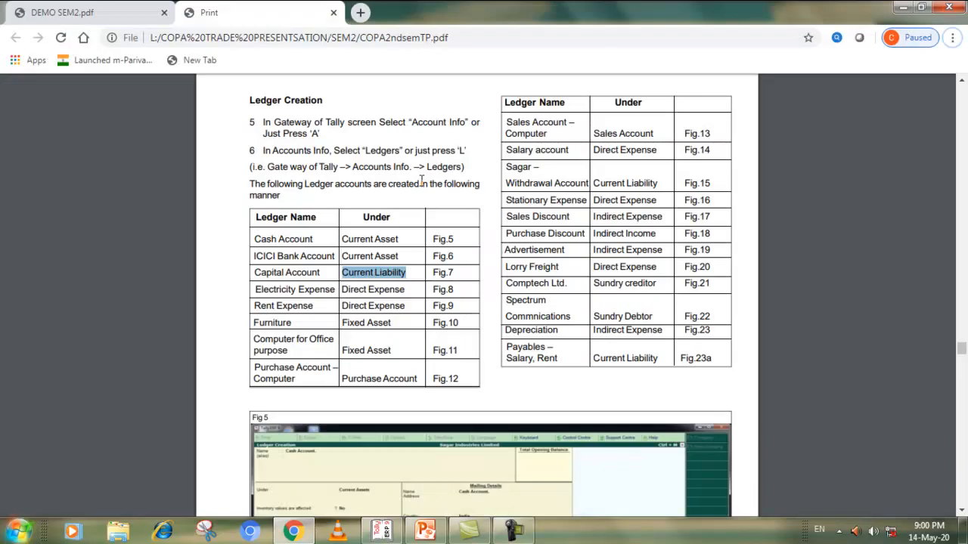
key("alt+Tab")
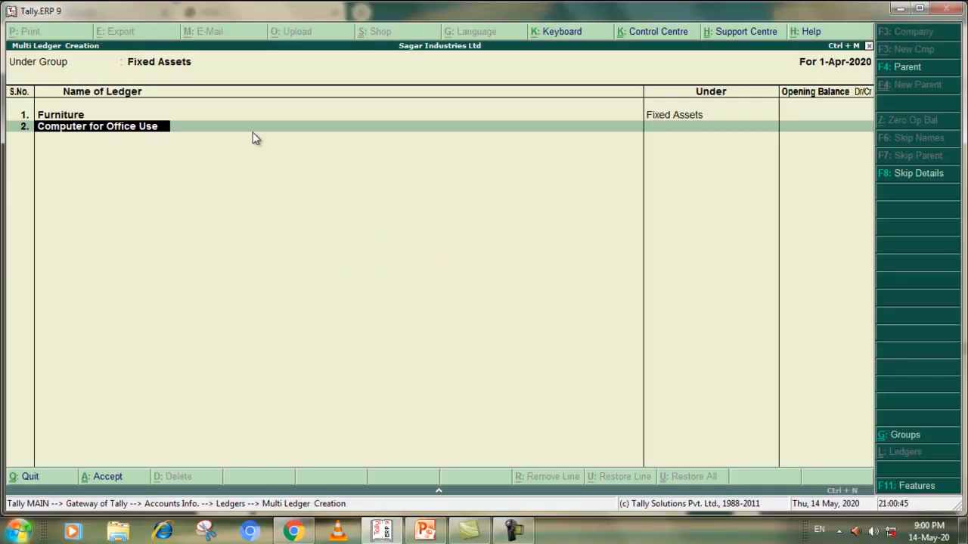
Change the second ledger's name to Computer for Office Purpose, leave its opening balance empty and accept the Fixed Assets ledgers
key("BackSpace")
key("BackSpace")
key("BackSpace")
type("Pup")
key("BackSpace")
type("rpose")
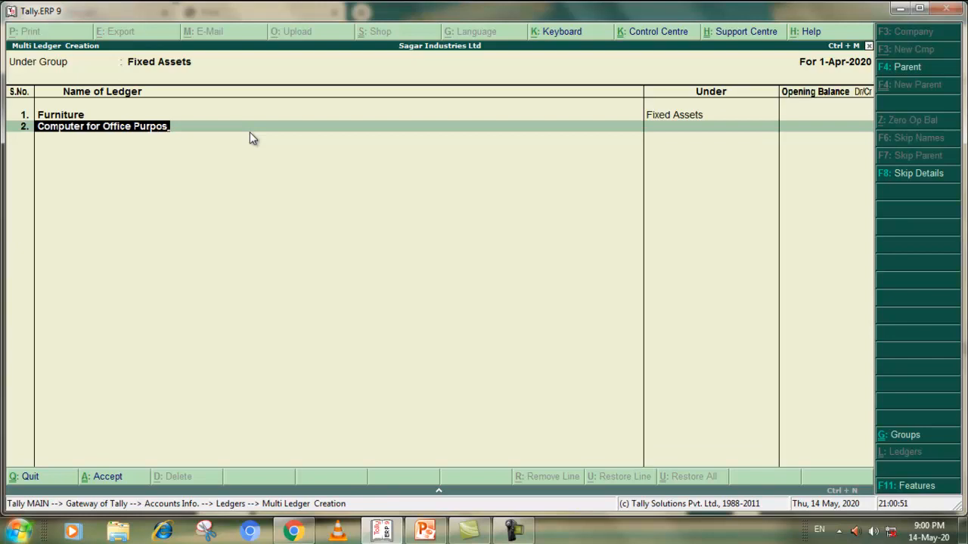
key("Return")
key("Return")
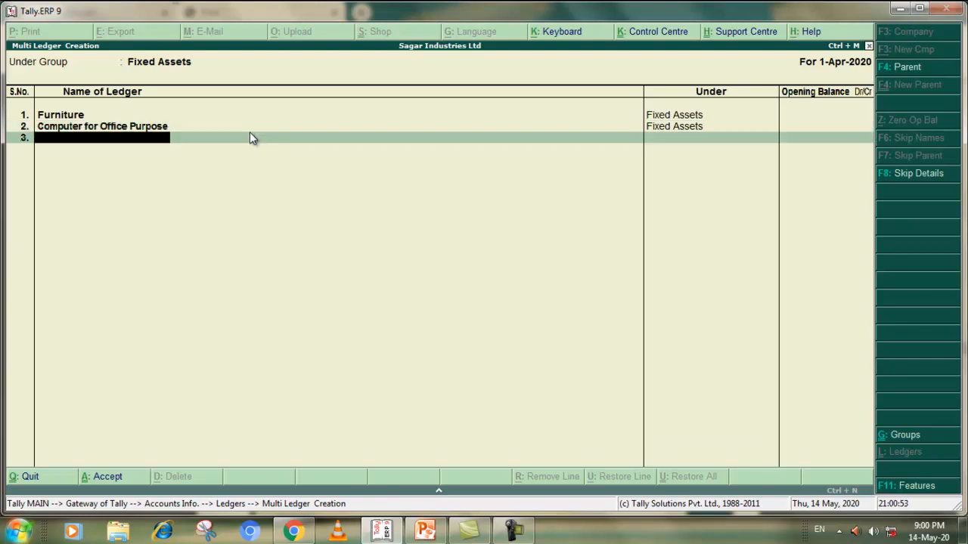
key("Return")
key("Return")
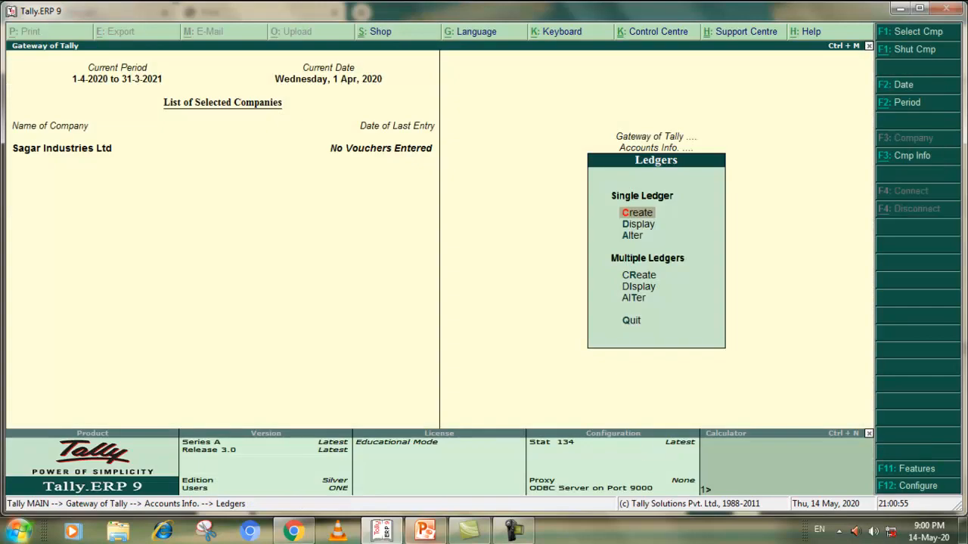
Check the purchase ledger in the Chrome PDF and start multiple ledger creation under Purchase Accounts in Tally.ERP 9
left_click(299, 532)
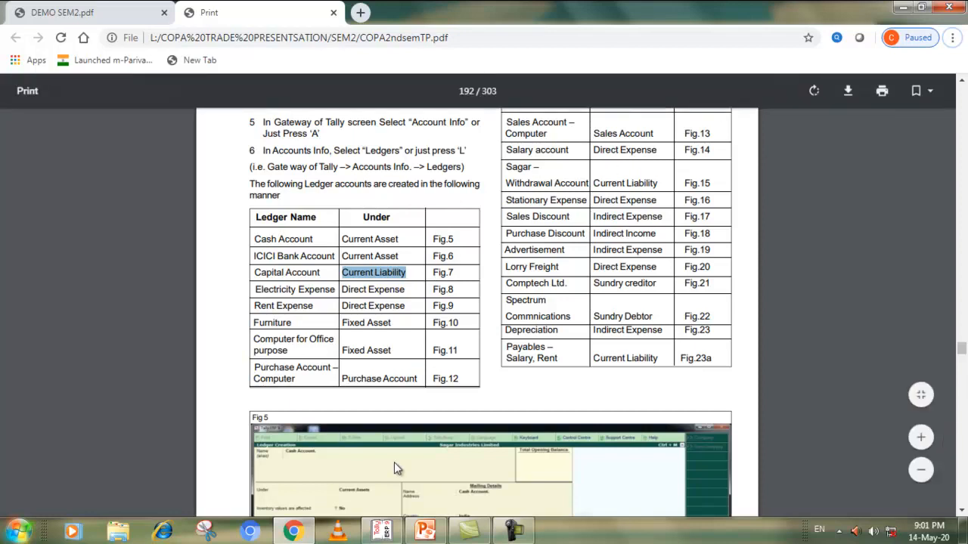
left_click(304, 533)
left_click(378, 538)
left_click(378, 538)
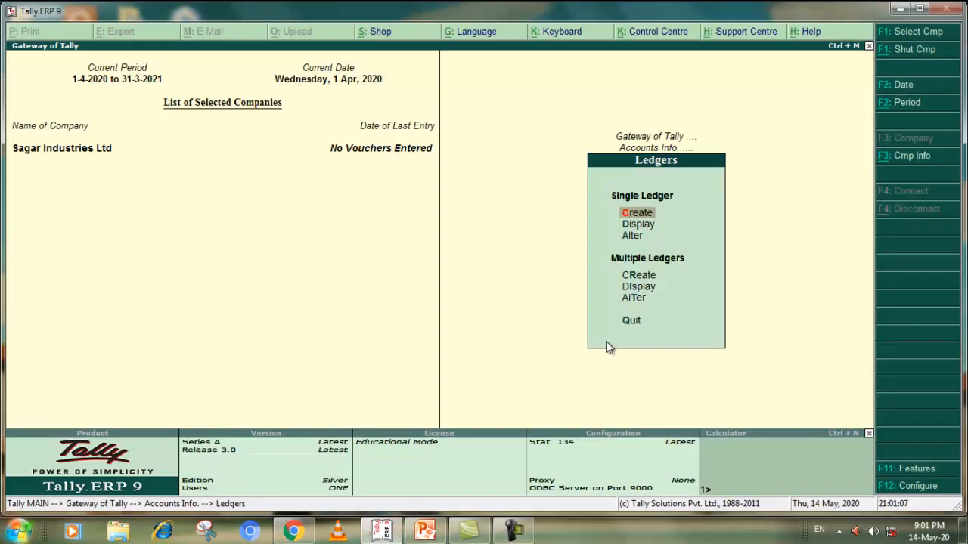
left_click(641, 275)
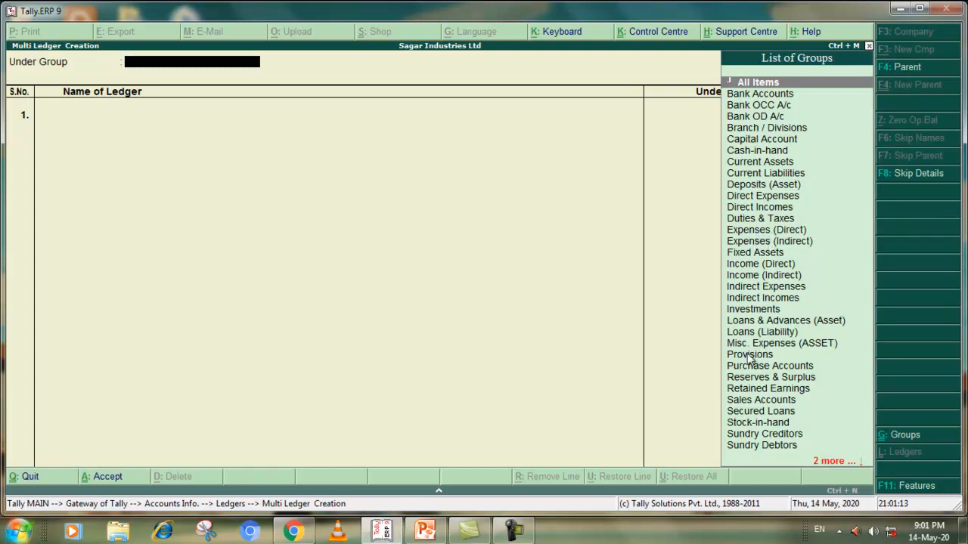
left_click(304, 529)
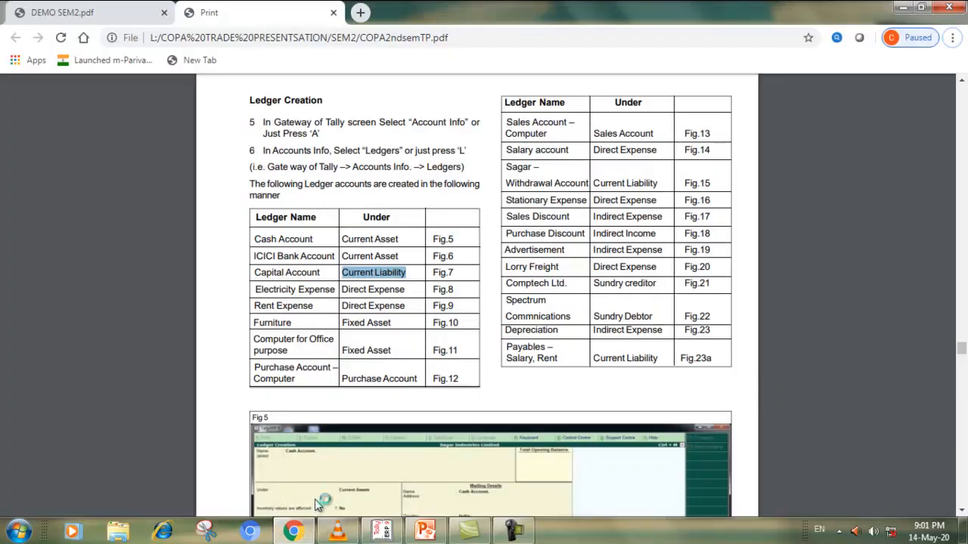
left_click(902, 7)
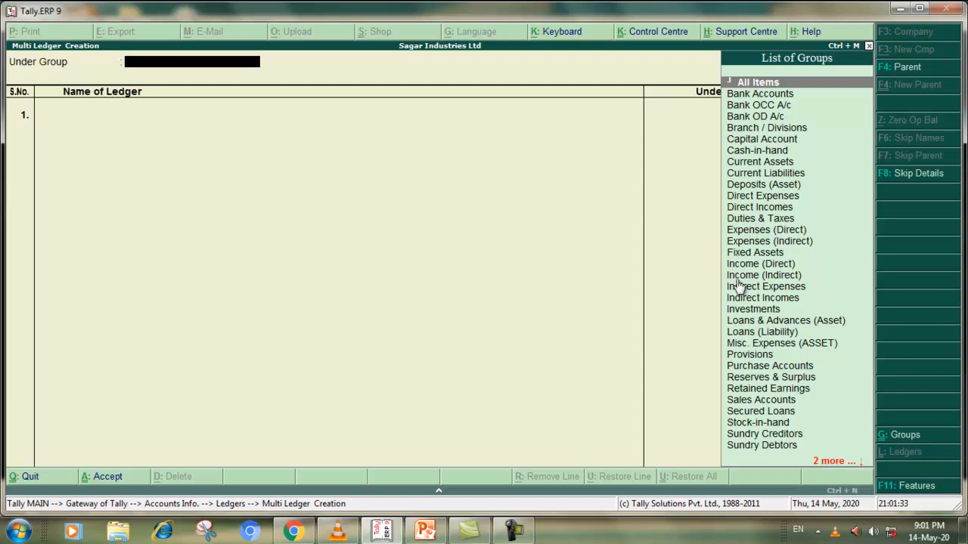
left_click(827, 463)
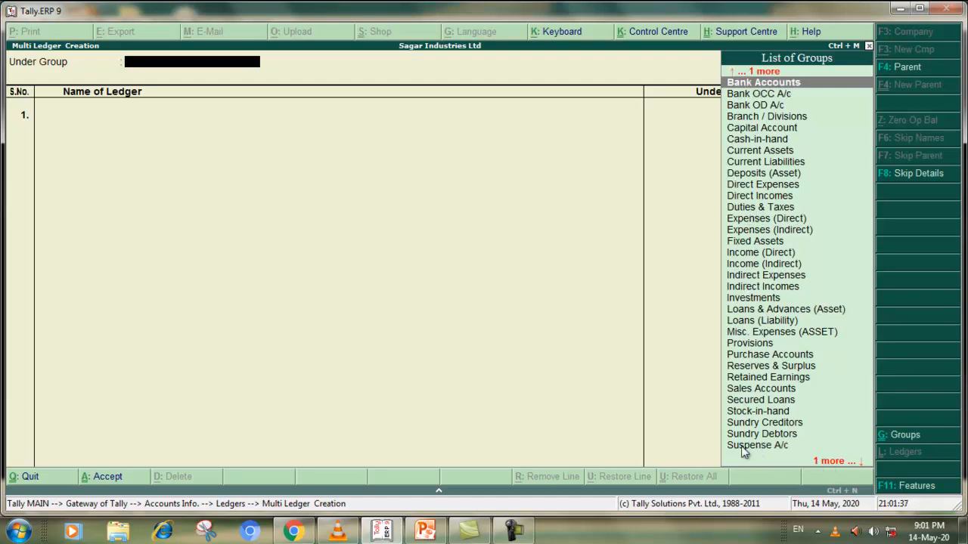
left_click(759, 354)
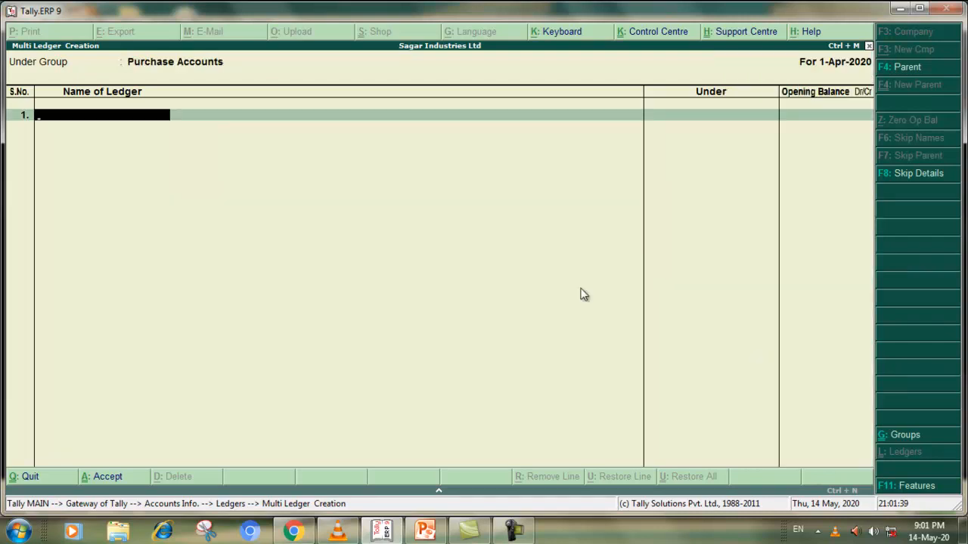
Add Purchase Account - Computer under Purchase Accounts with no opening balance and accept it
type("Purchase")
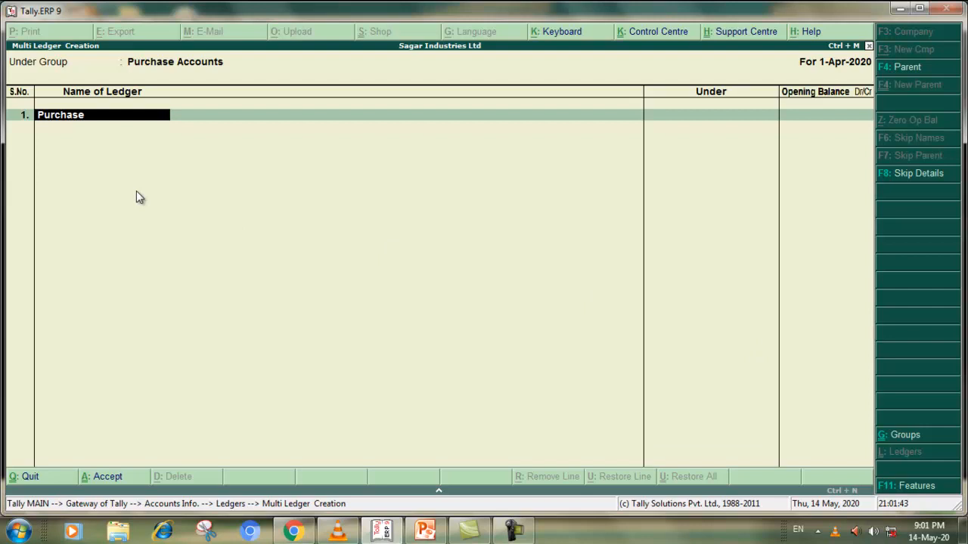
type(" Account - Comput")
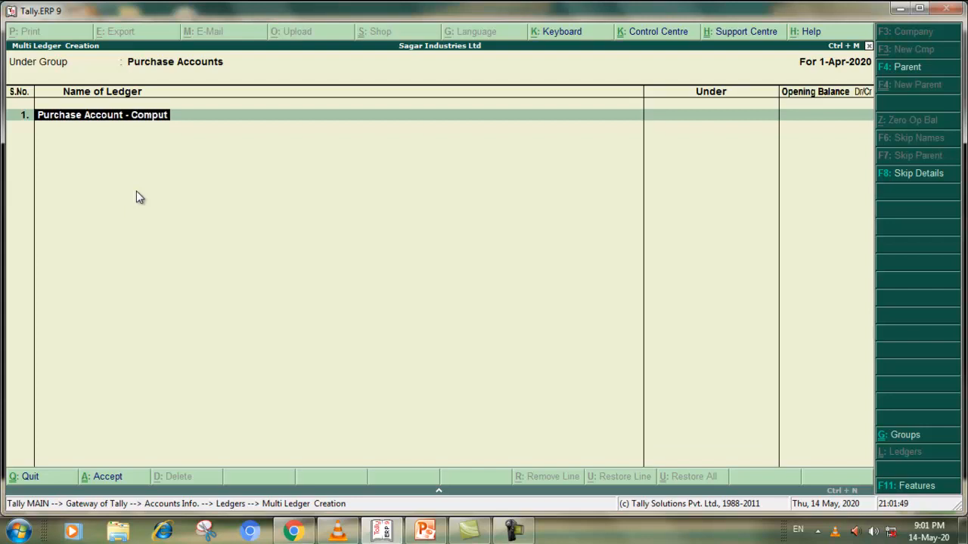
type("er")
key("Return")
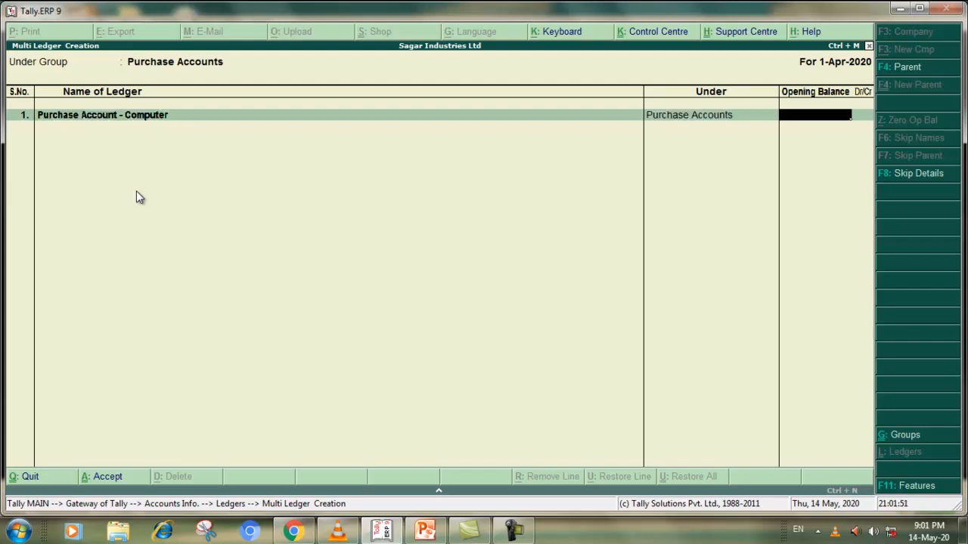
key("Return")
key("Return")
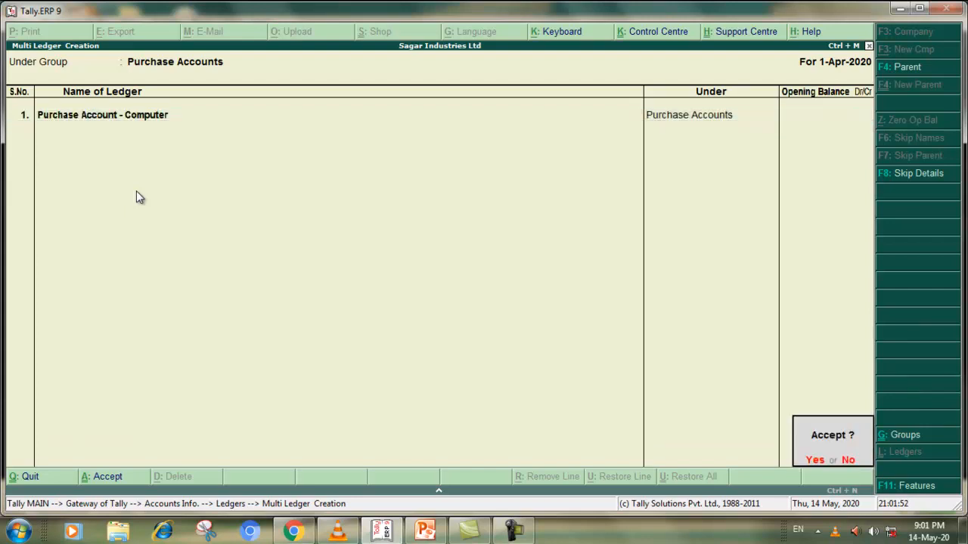
left_click(806, 457)
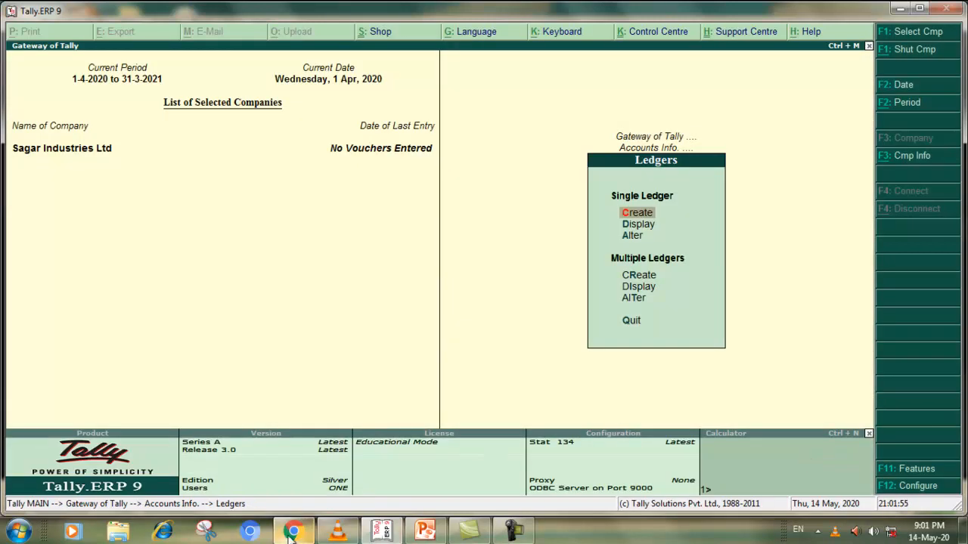
Close VLC media player and check the sales ledger in the Chrome PDF before returning to Tally.ERP 9
right_click(338, 532)
left_click(306, 504)
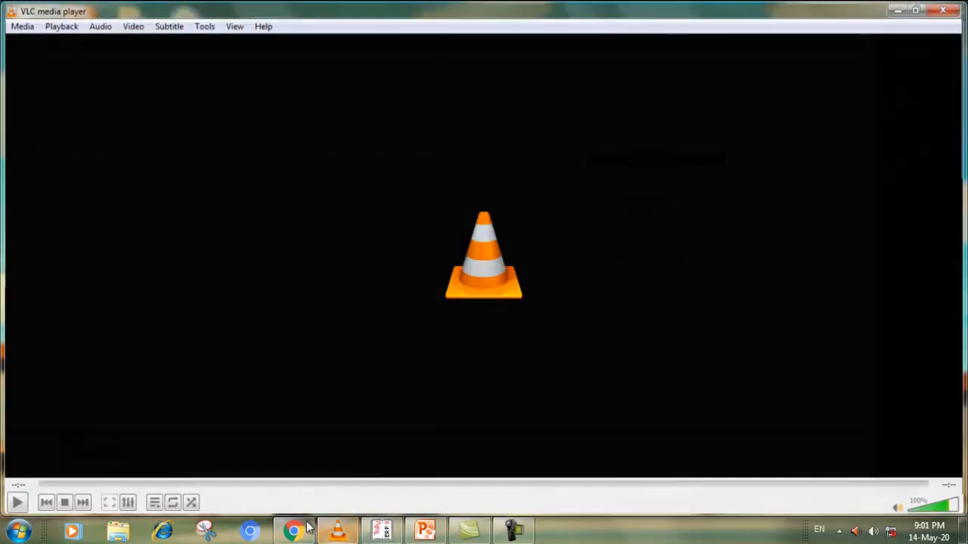
left_click(293, 531)
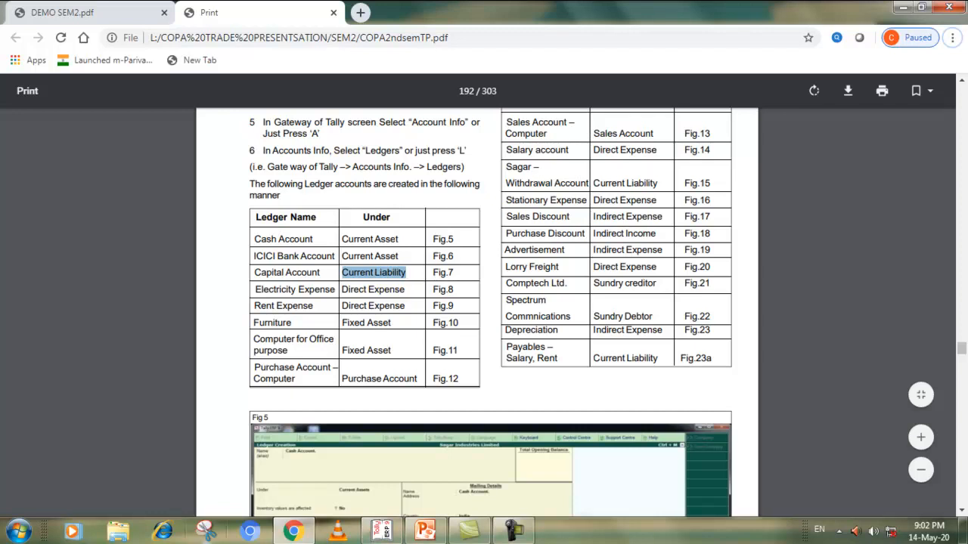
left_click(292, 532)
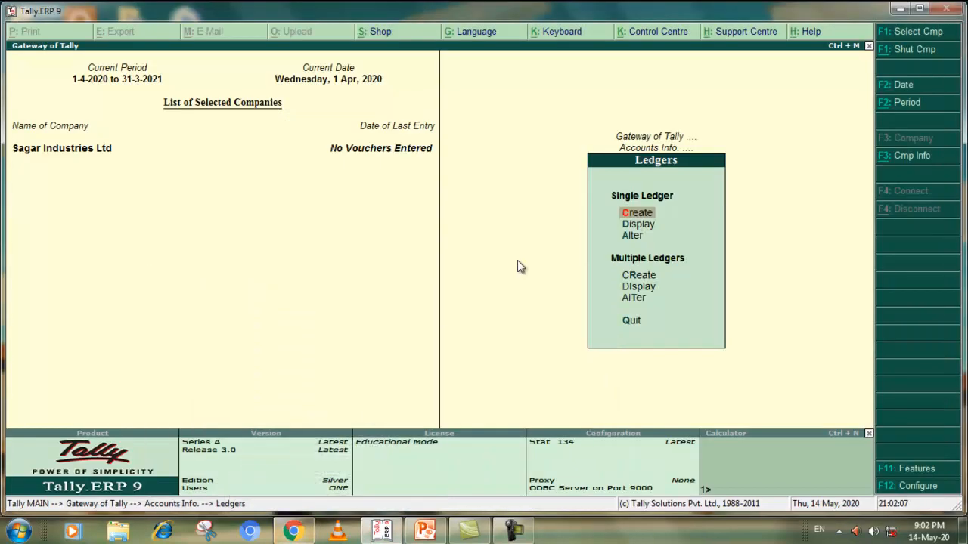
Create Sales Account - Computer under Sales Accounts through multiple ledger creation, with no opening balance, and accept it
left_click(632, 277)
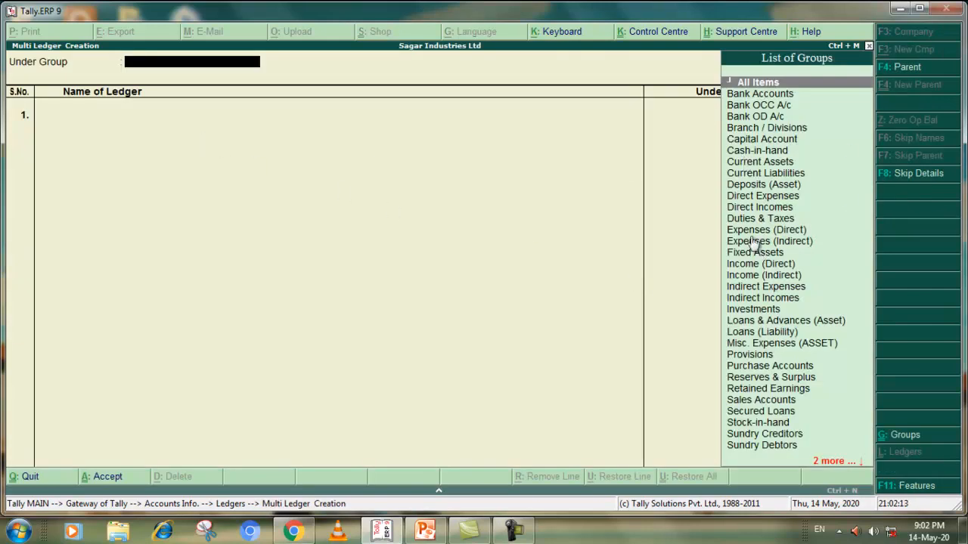
left_click(741, 400)
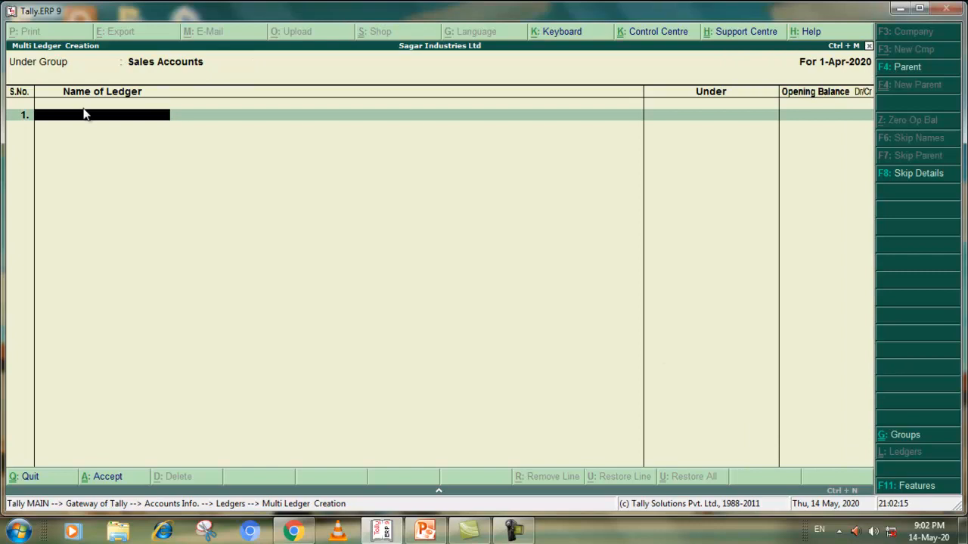
type("Sales Account - Coputer")
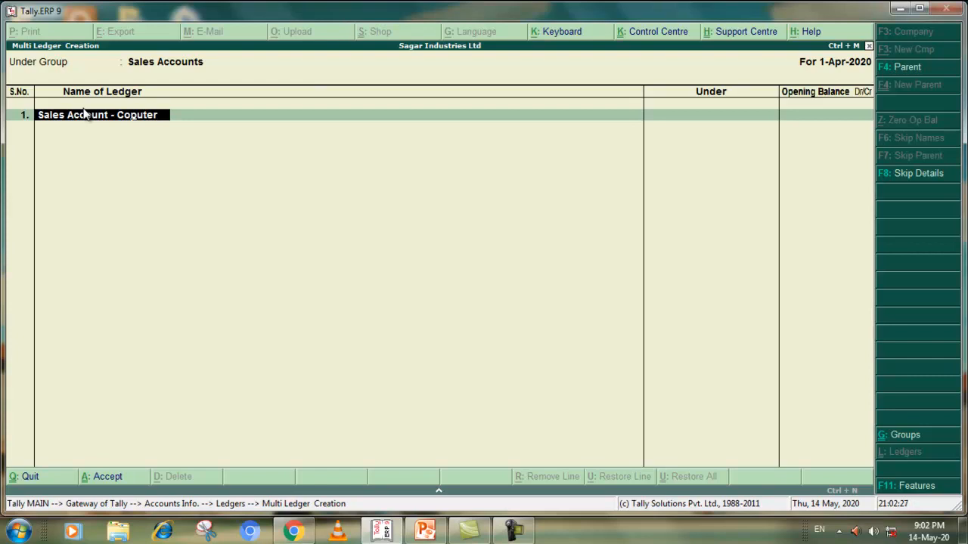
type("m")
key("Return")
key("Return")
key("Return")
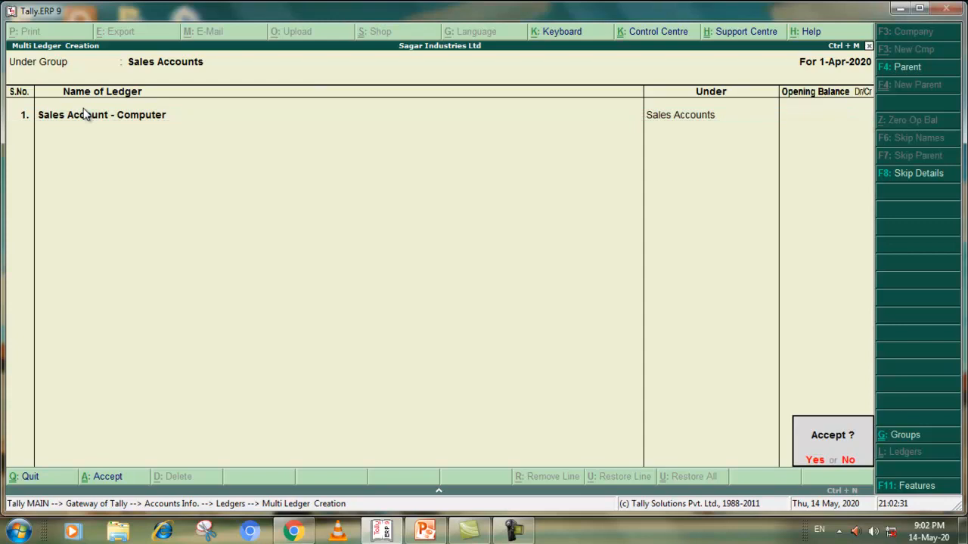
key("Return")
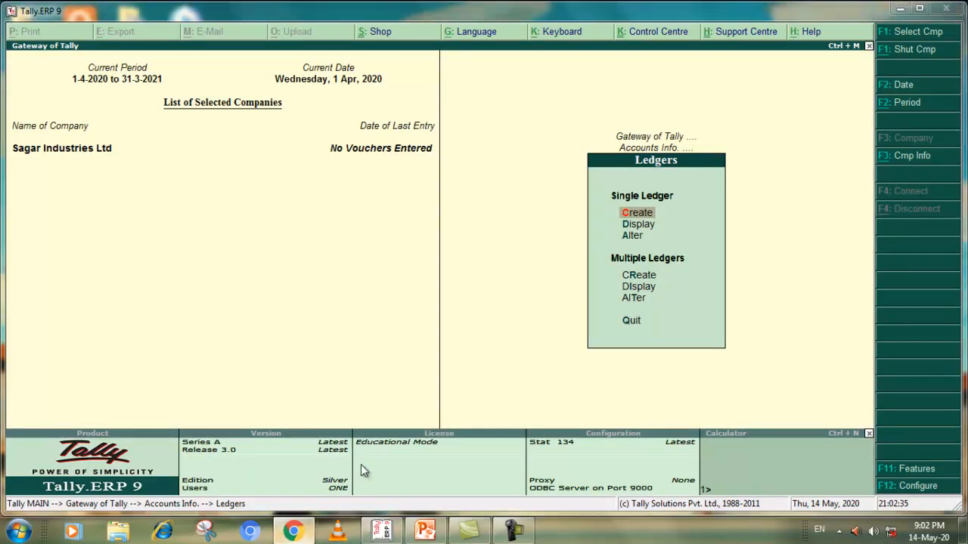
Check the indirect expense ledgers in the Chrome PDF and start multiple ledger creation under Indirect Expenses in Tally.ERP 9
left_click(293, 531)
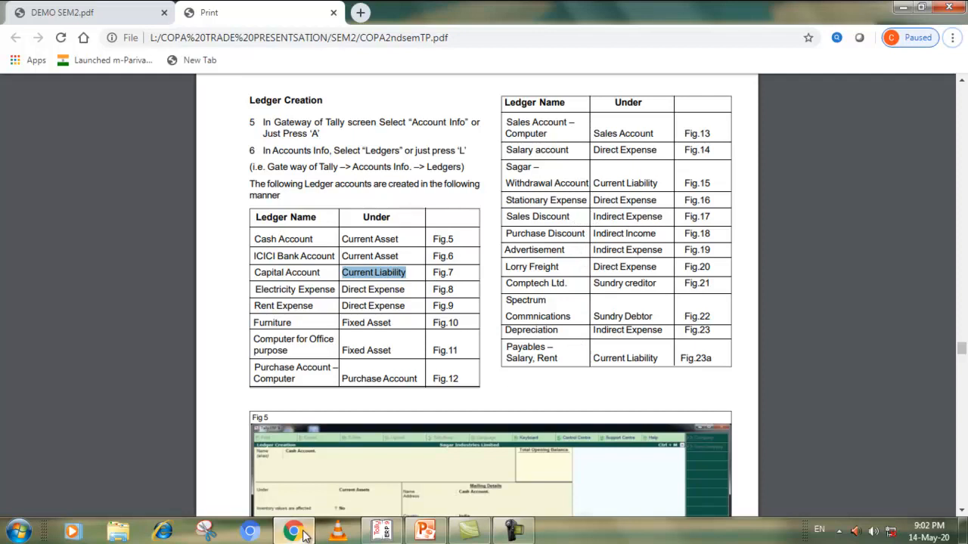
left_click(381, 529)
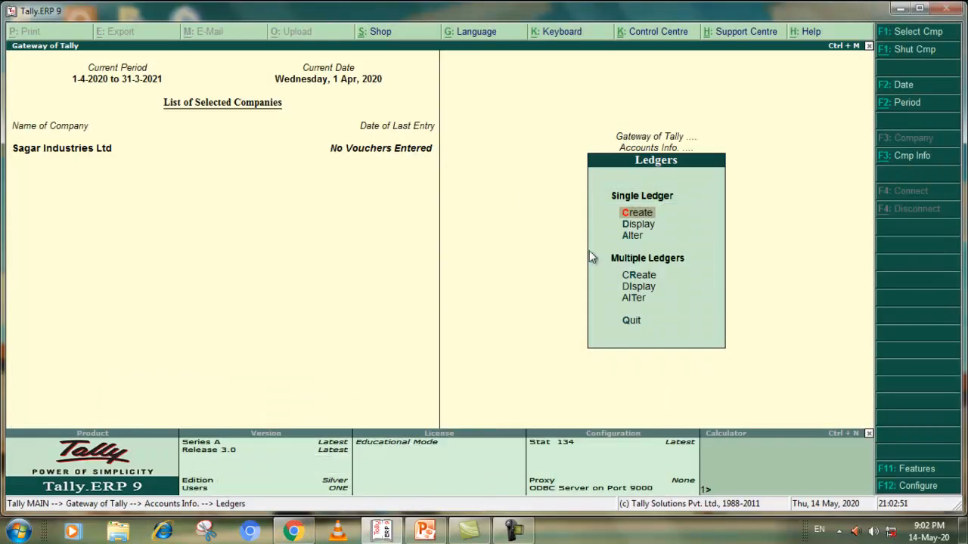
left_click(627, 277)
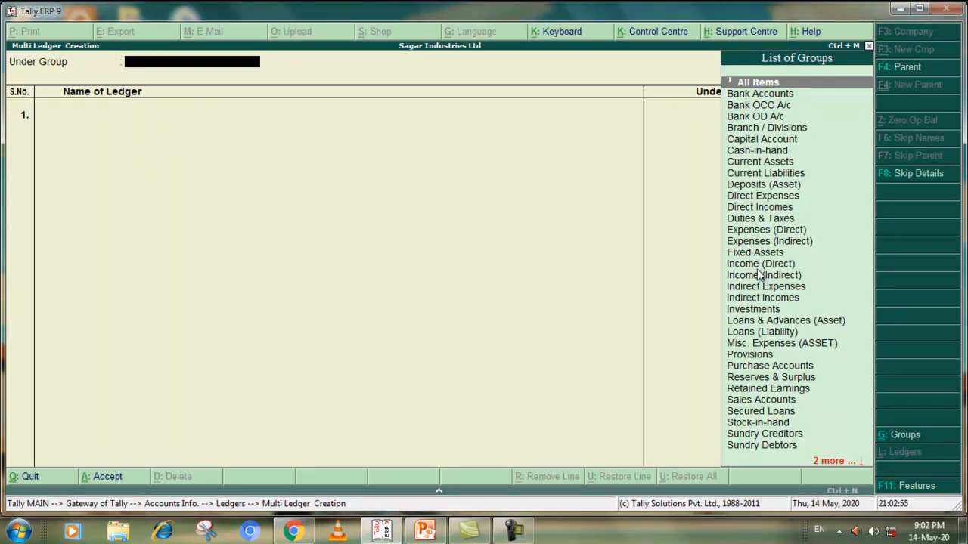
left_click(752, 287)
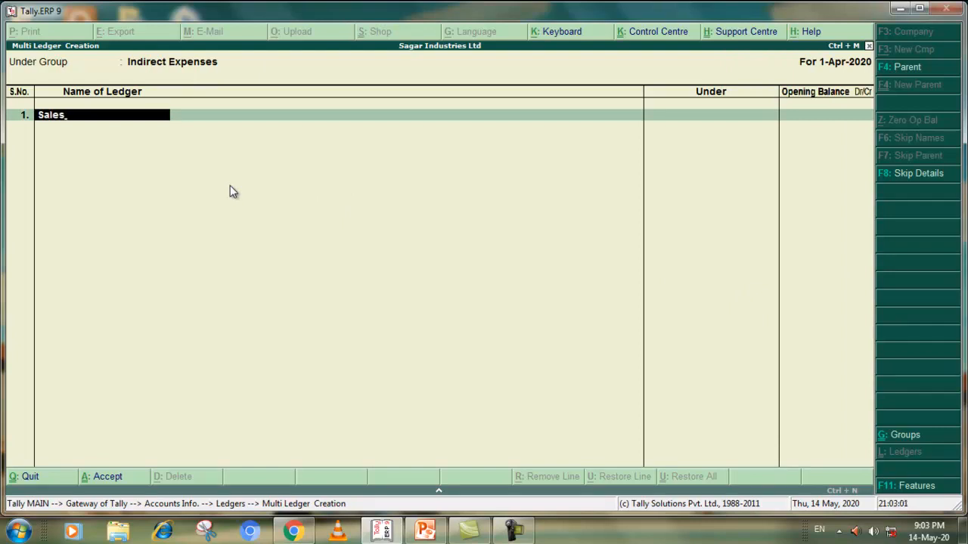
Add the ledgers Sales Discount and Depriciation under Indirect Expenses with no opening balances
type("Sales Discount")
key("Return")
key("Return")
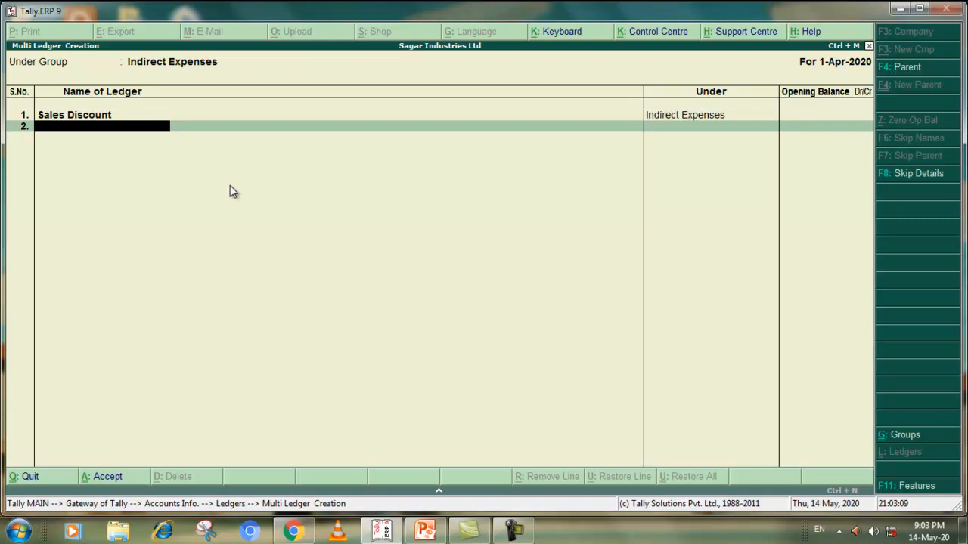
type("Depriciation")
key("Return")
key("Return")
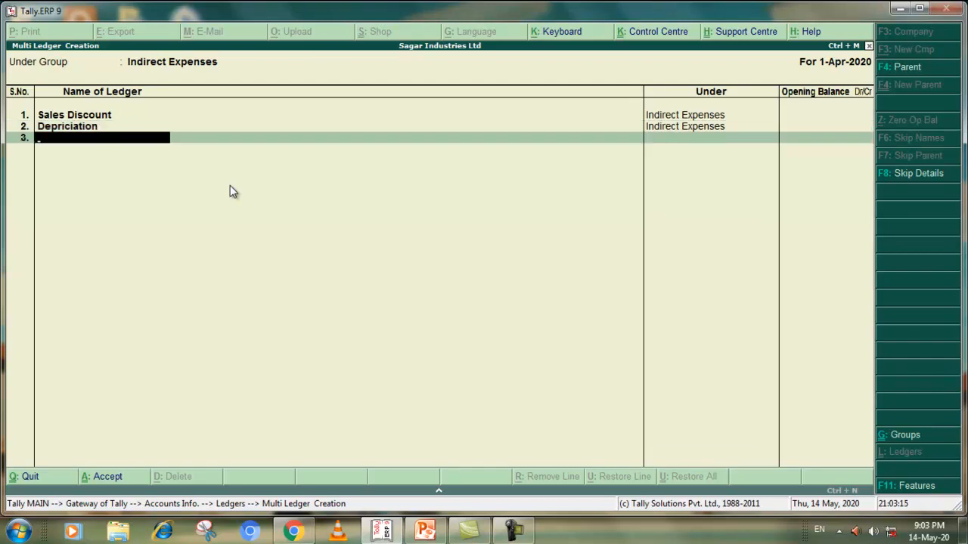
Recheck the PDF's ledger table in Chrome, then add Advertisement under Indirect Expenses in Tally.ERP 9 with no opening balance and accept the ledgers
key("alt+Tab")
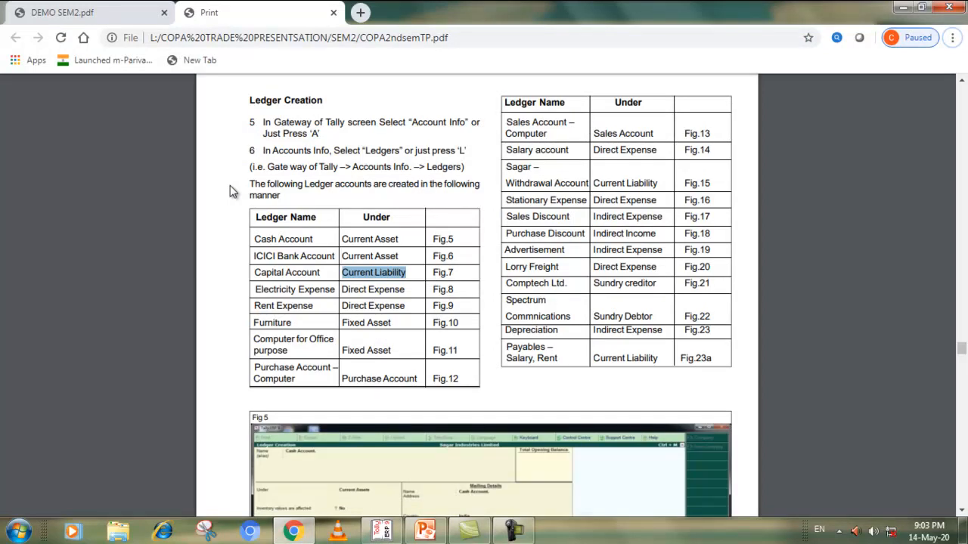
key("alt+Tab")
type("Ad")
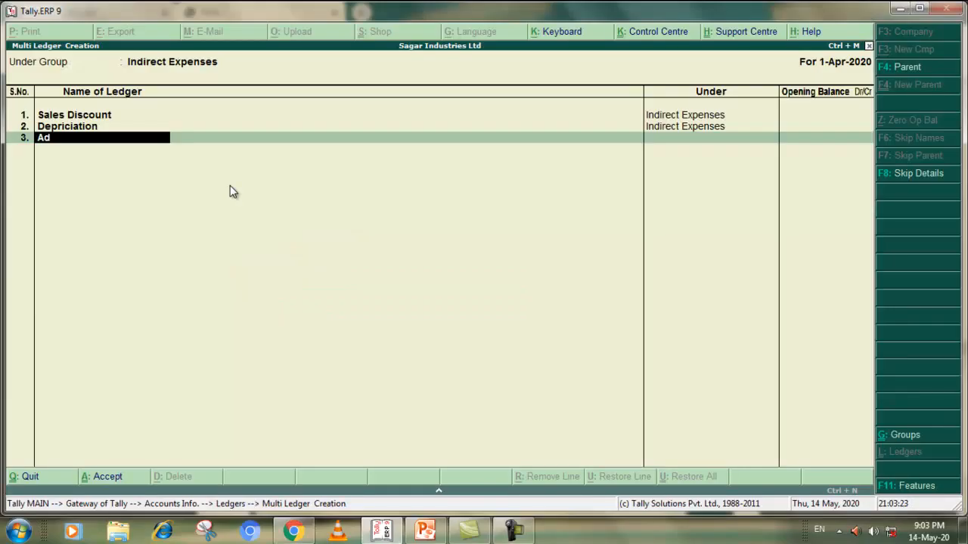
type("vertisement")
key("Return")
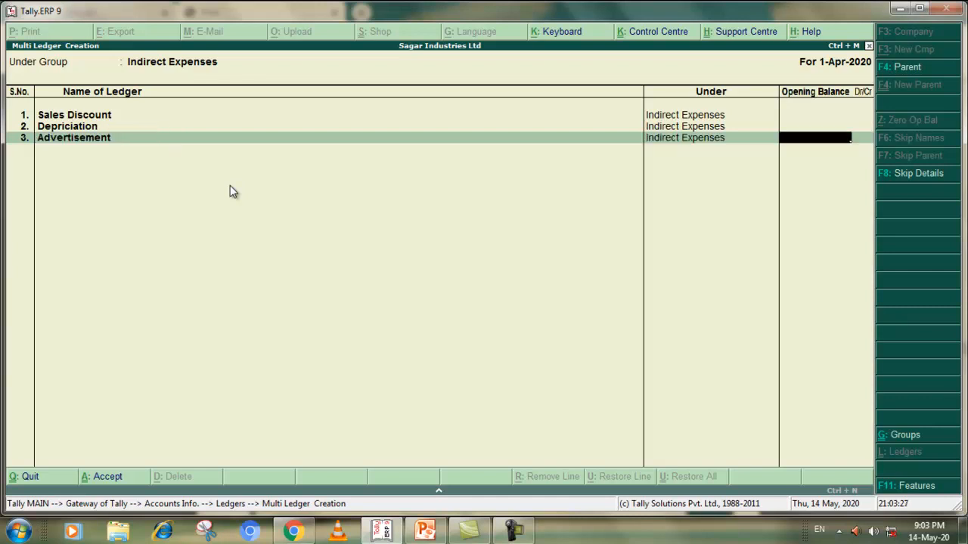
key("Return")
key("Return")
key("Return")
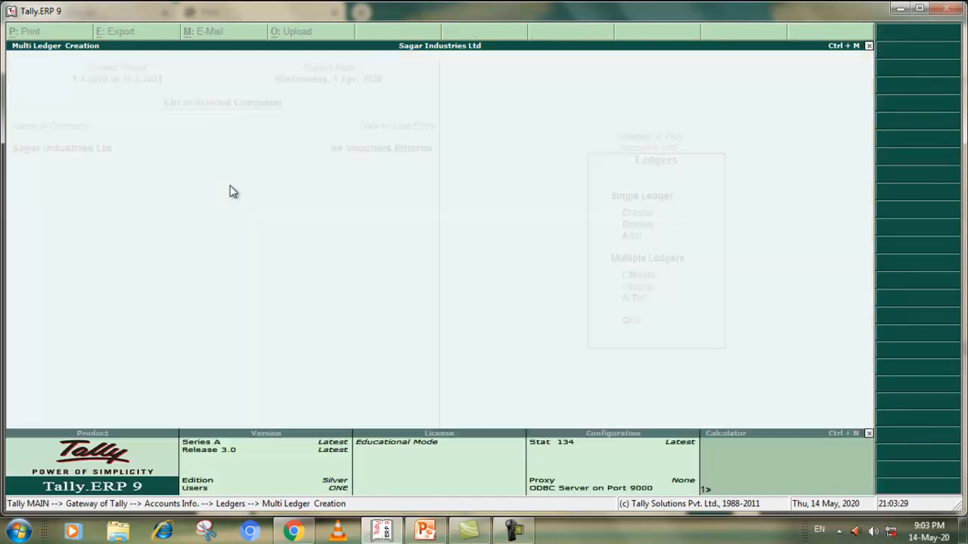
Check the creditor ledger in the Chrome PDF and start multiple ledger creation under Sundry Creditors in Tally.ERP 9
left_click(293, 531)
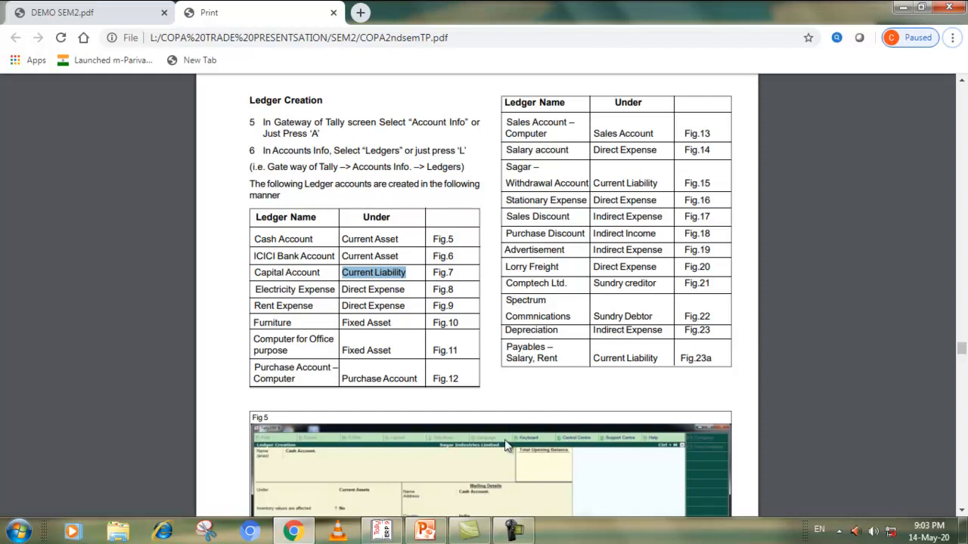
left_click(298, 532)
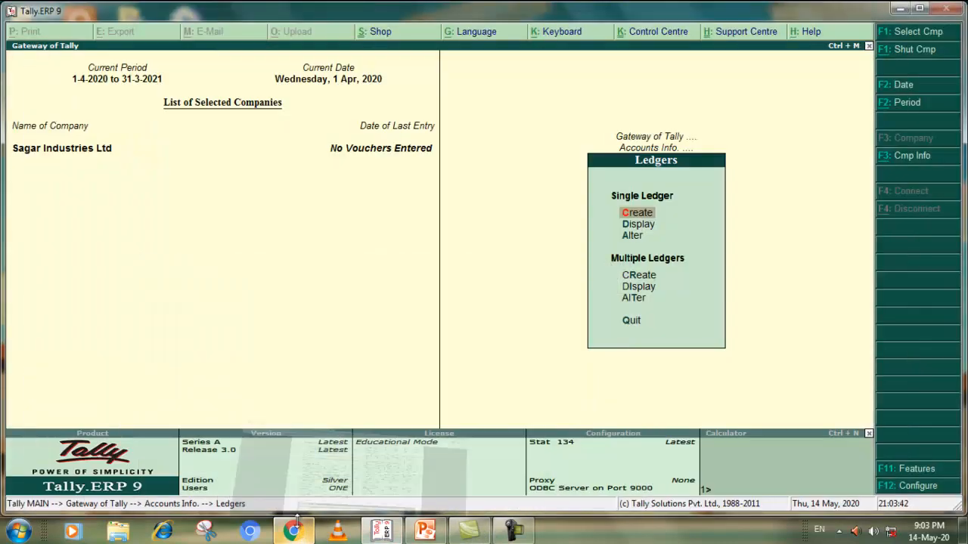
left_click(641, 276)
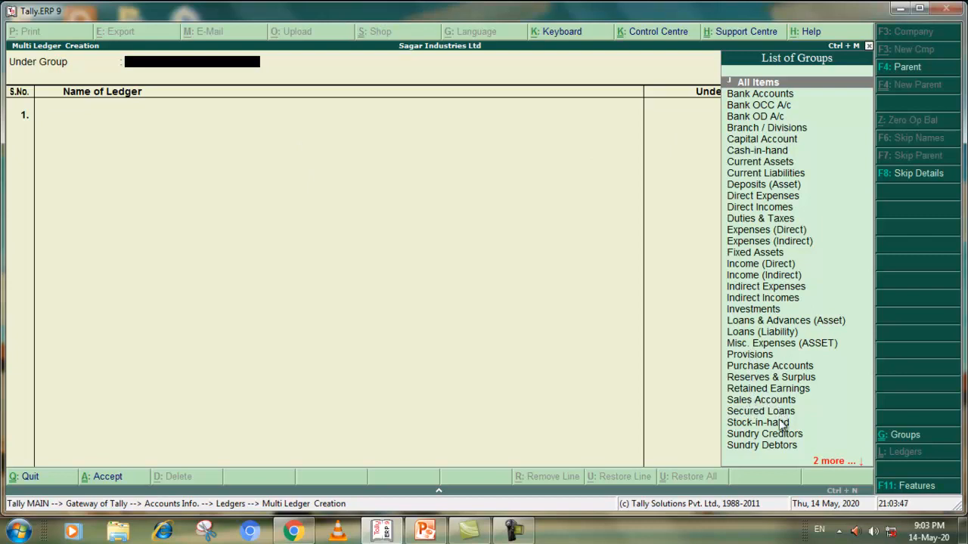
left_click(760, 434)
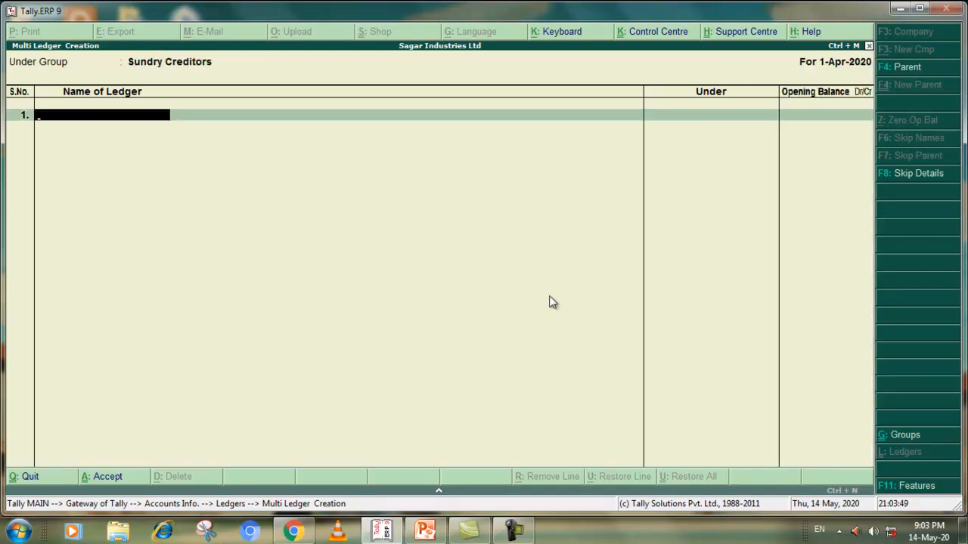
Add Comptech Ltd. under Sundry Creditors with no opening balance and accept it
type("Comptect")
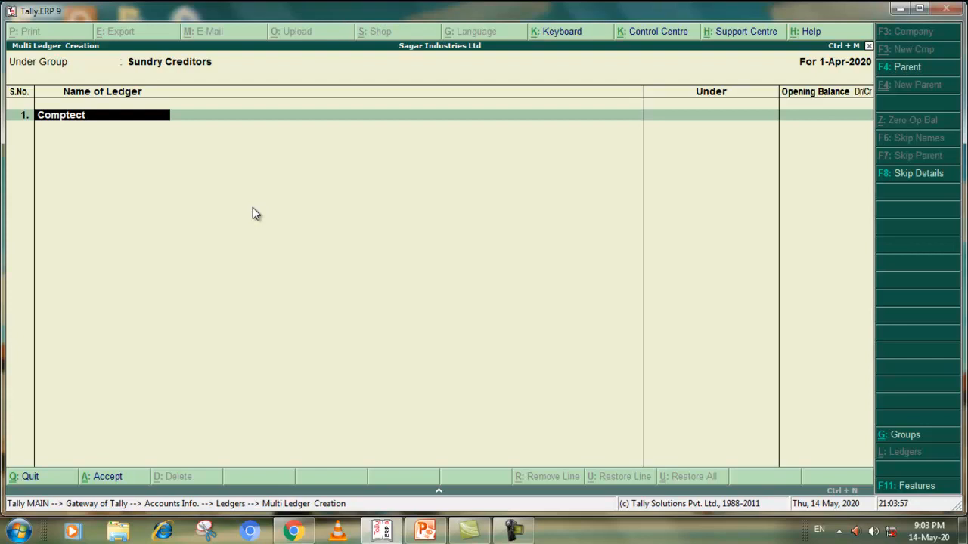
key("BackSpace")
type("h Ltd.")
key("Return")
key("Return")
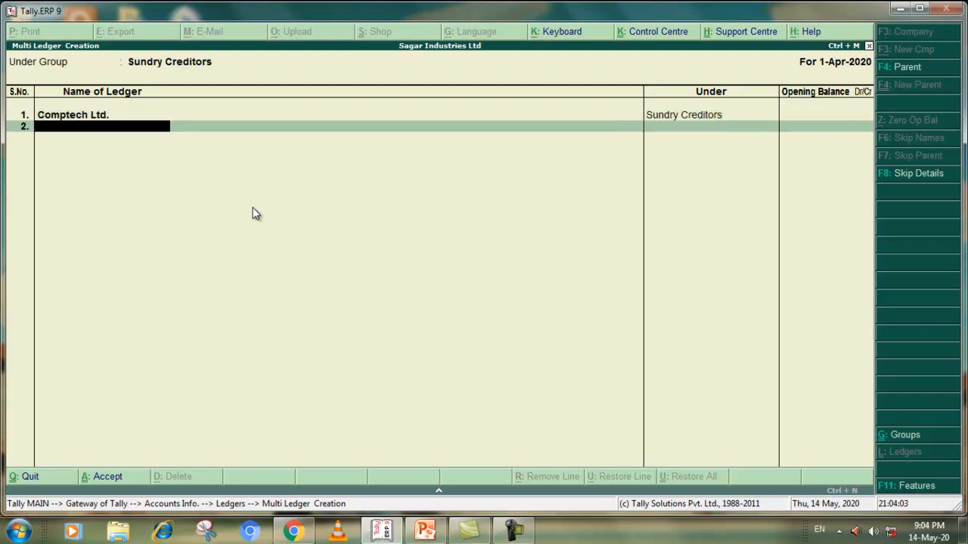
key("Return")
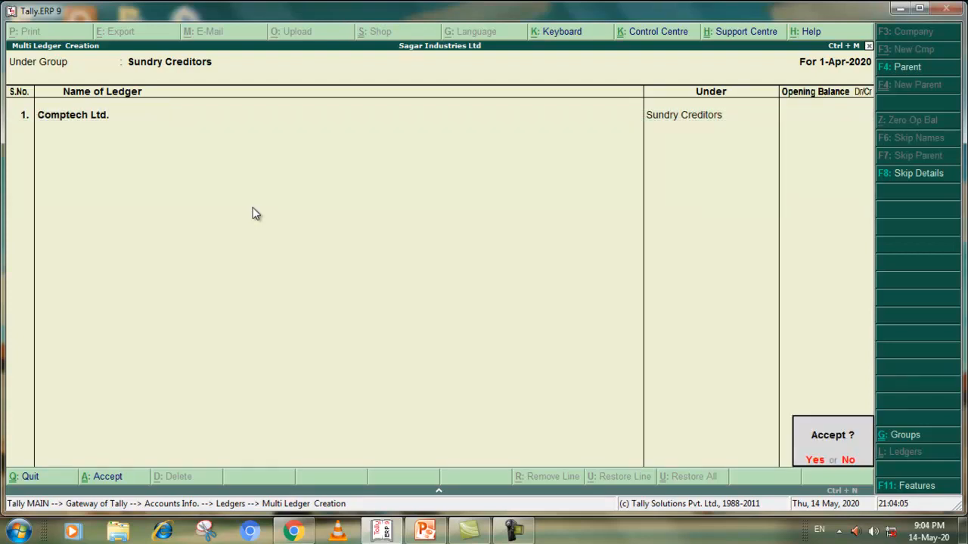
left_click(812, 461)
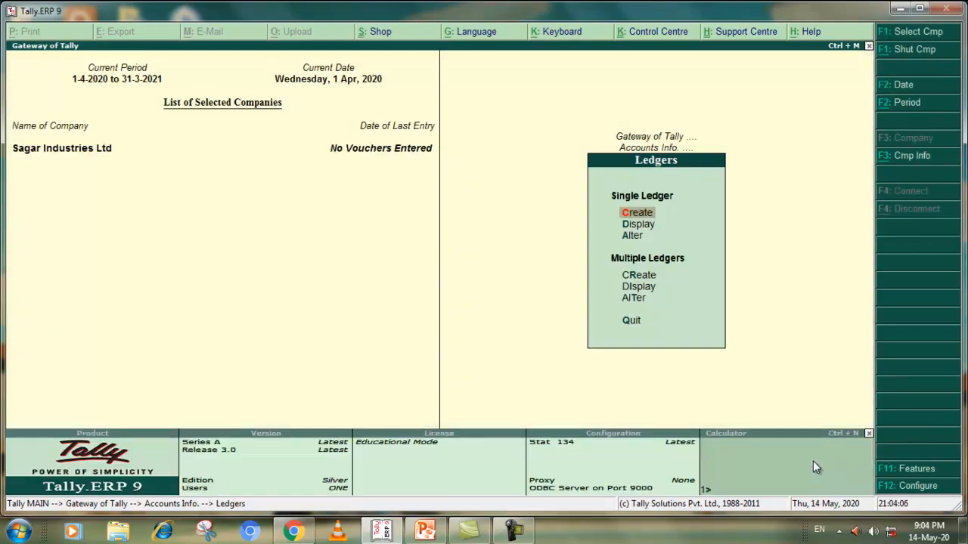
Create Spectrum Communication under Sundry Debtors through multiple ledger creation, with no opening balance, and accept it
left_click(635, 275)
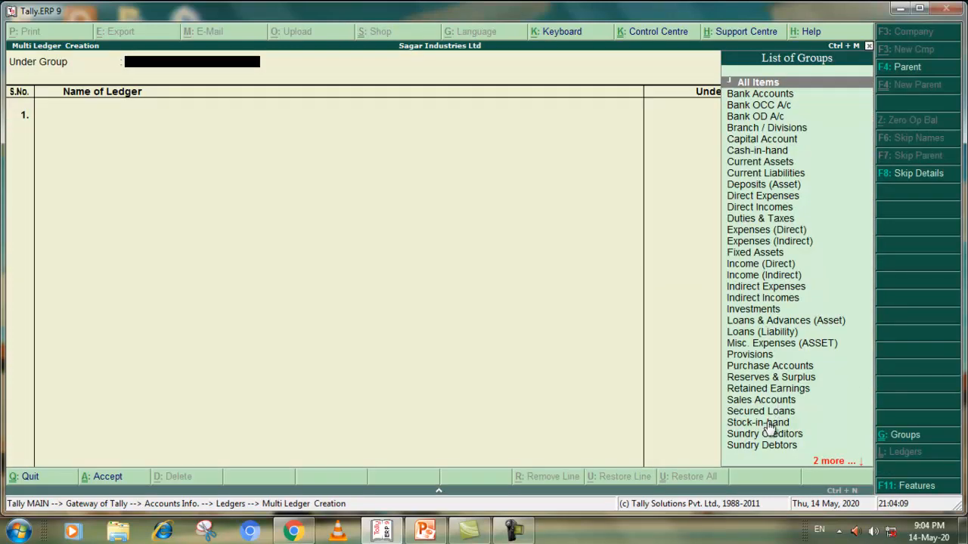
left_click(760, 445)
type("Spectrum Communica")
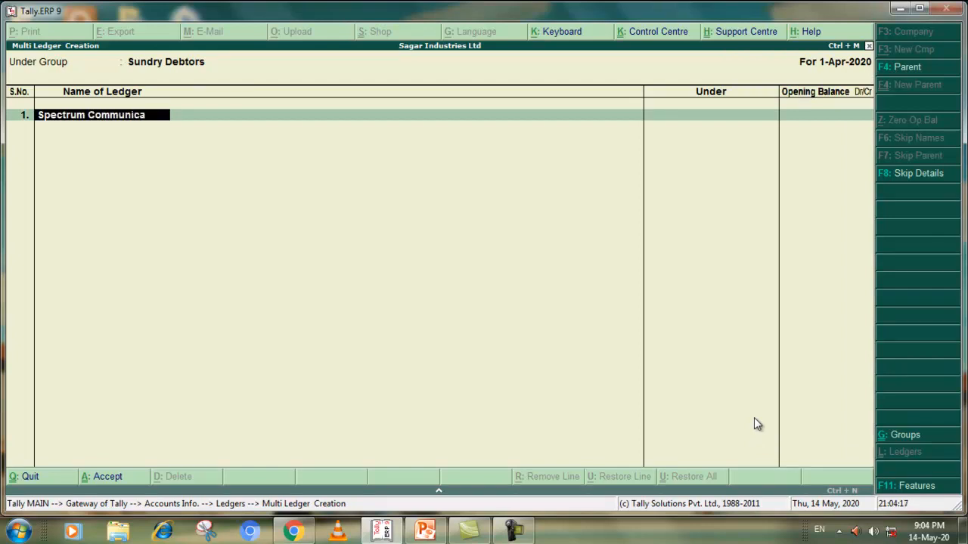
type("tion")
key("Return")
key("Return")
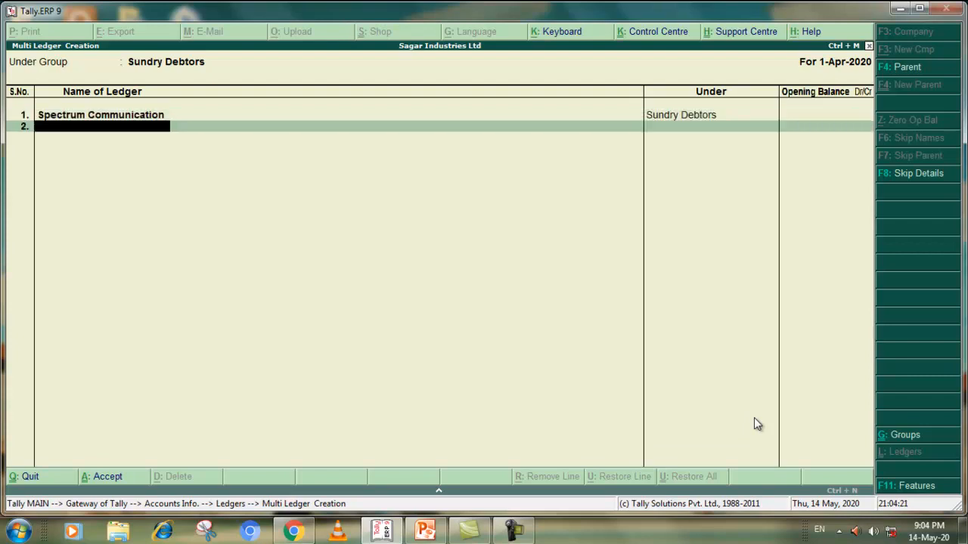
key("Return")
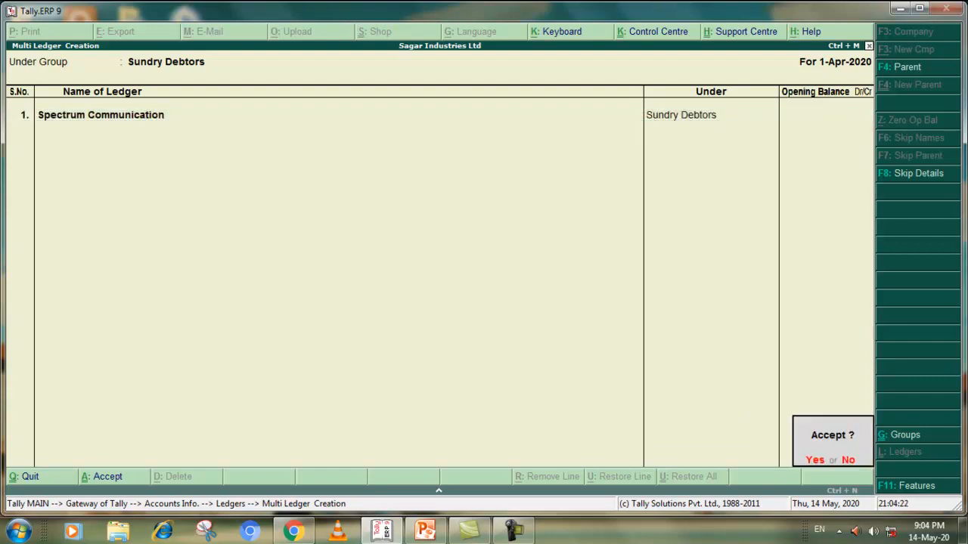
left_click(814, 460)
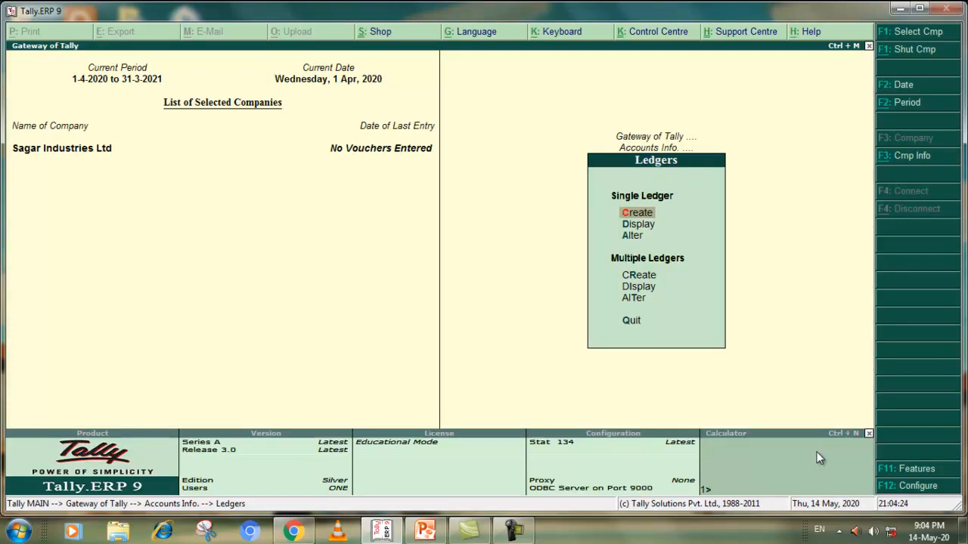
Check the ledger tables in the Chrome PDF and display the list of created ledgers in Tally.ERP 9
left_click(293, 532)
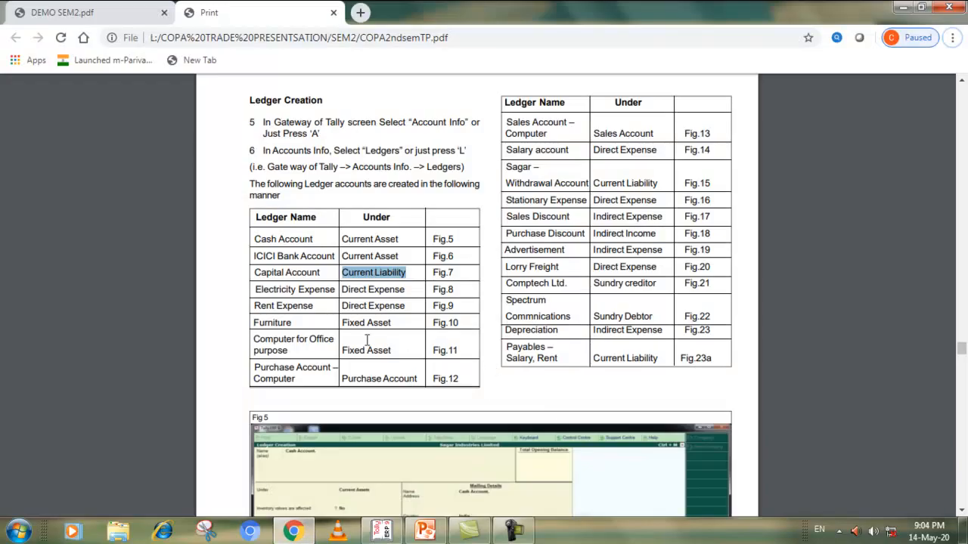
left_click(304, 530)
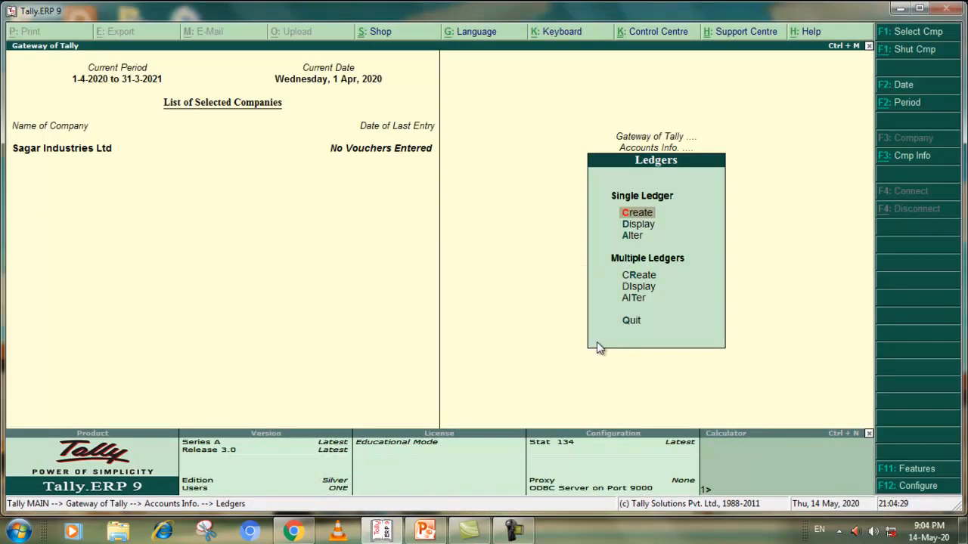
left_click(632, 320)
left_click(632, 224)
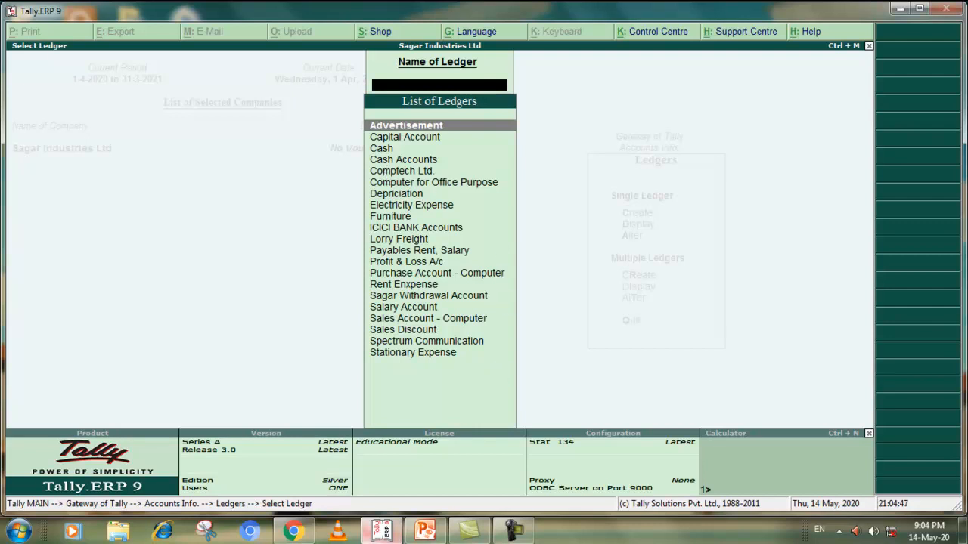
Look through the ledger figures in the Chrome PDF and examine the Task 2 table on journalising the transactions
left_click(295, 533)
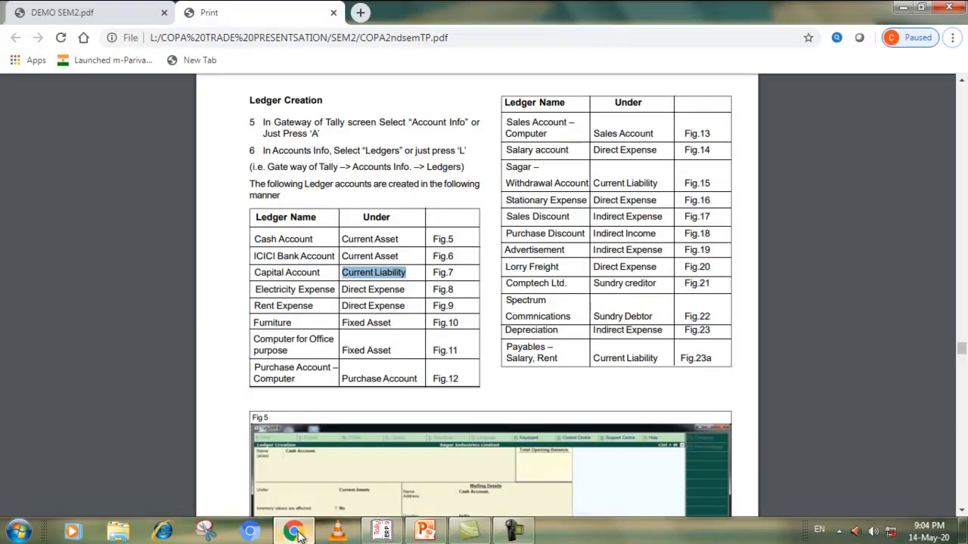
scroll(503, 337, "down", 8)
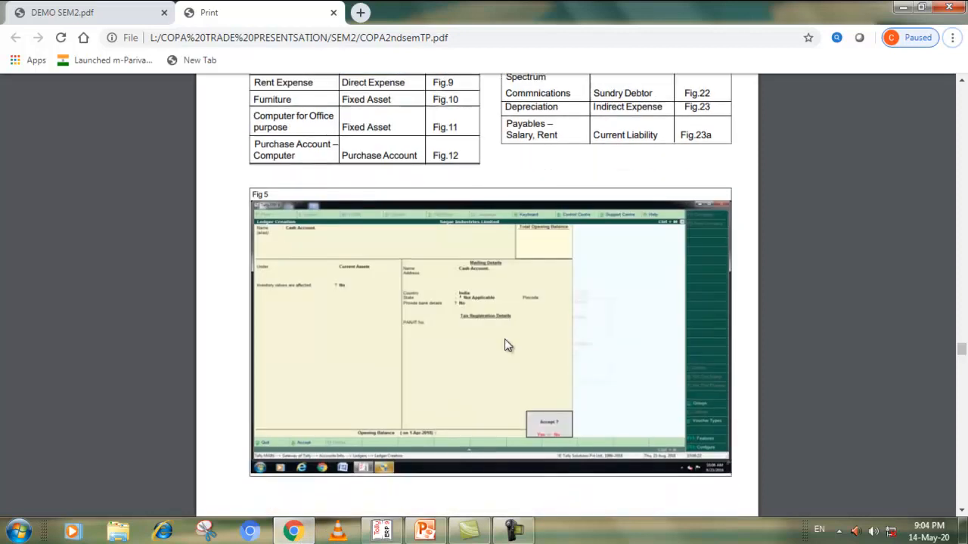
scroll(505, 346, "down", 10)
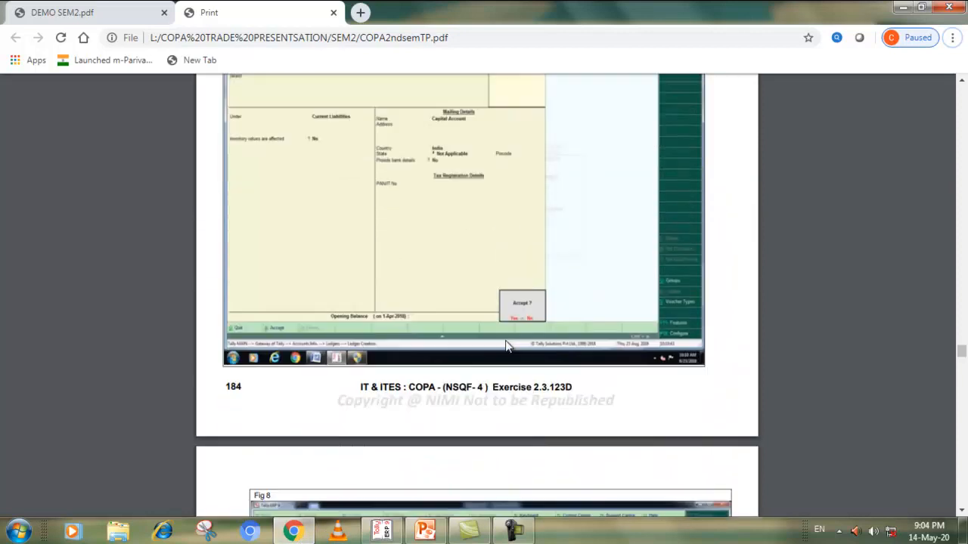
scroll(505, 346, "down", 10)
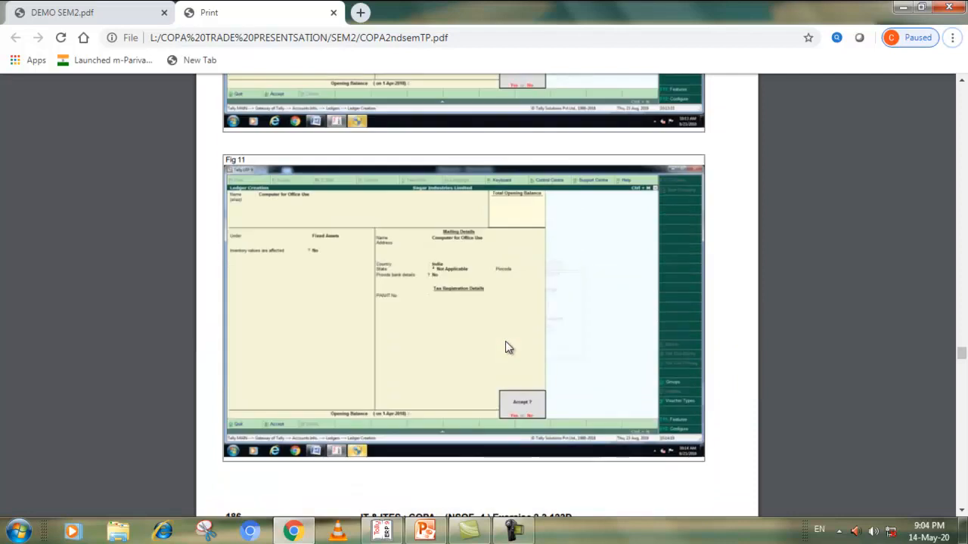
scroll(507, 347, "down", 10)
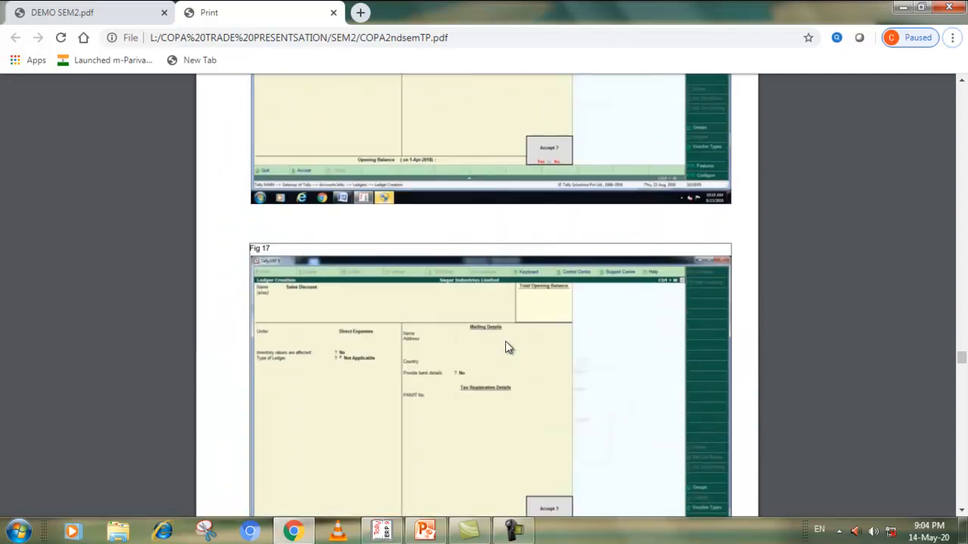
scroll(508, 347, "down", 10)
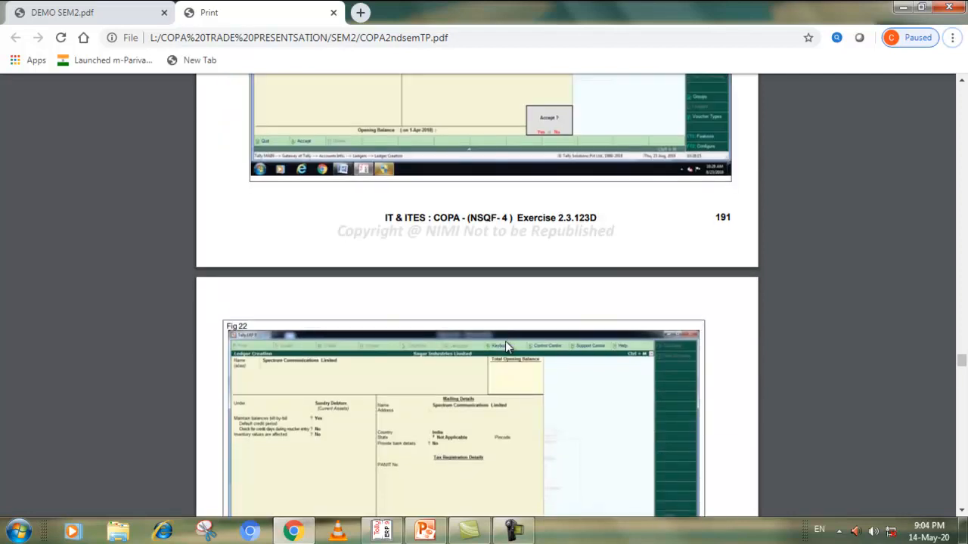
scroll(508, 347, "down", 10)
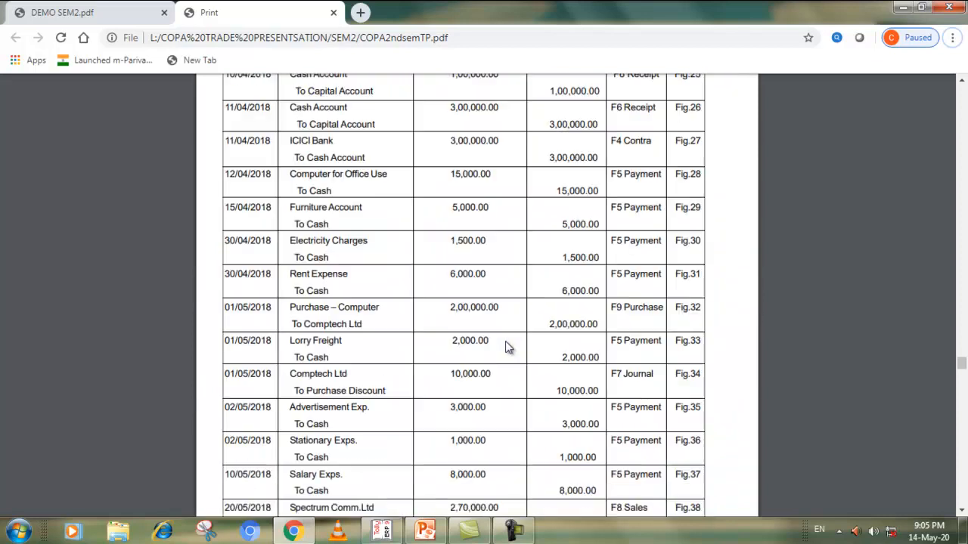
scroll(508, 347, "up", 4)
scroll(508, 347, "up", 4)
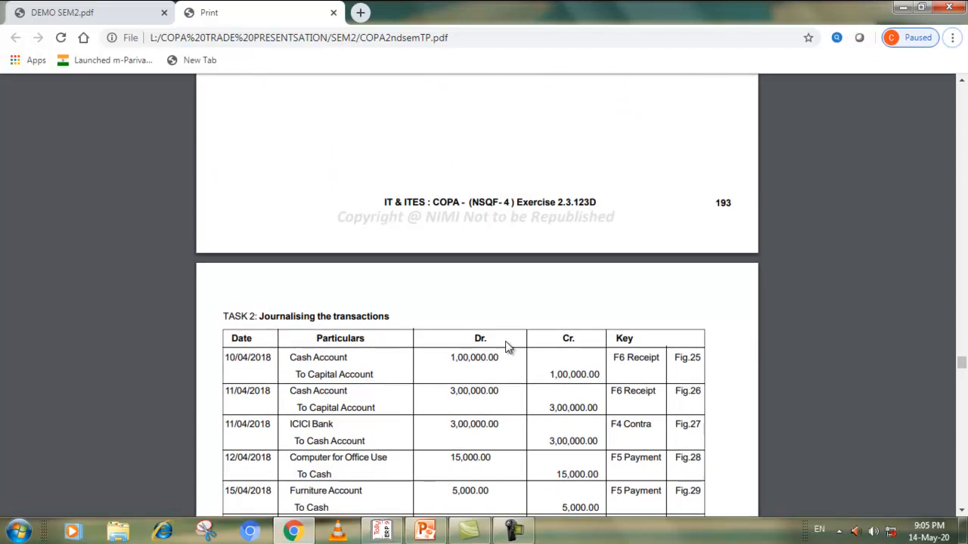
scroll(508, 347, "down", 3)
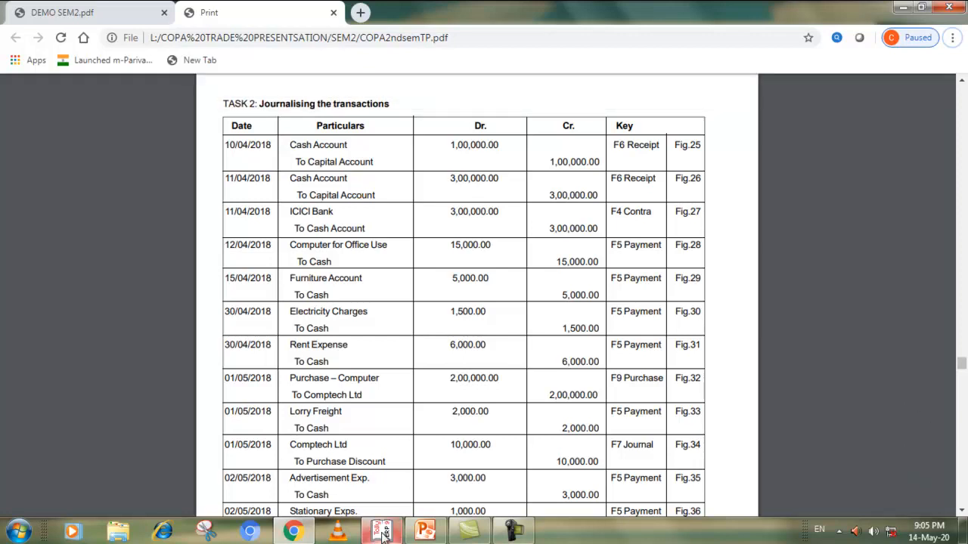
Switch to Tally.ERP 9, leave the ledger list and ledger menus, and start an accounting voucher for Sagar Industries Ltd
mouse_move(385, 535)
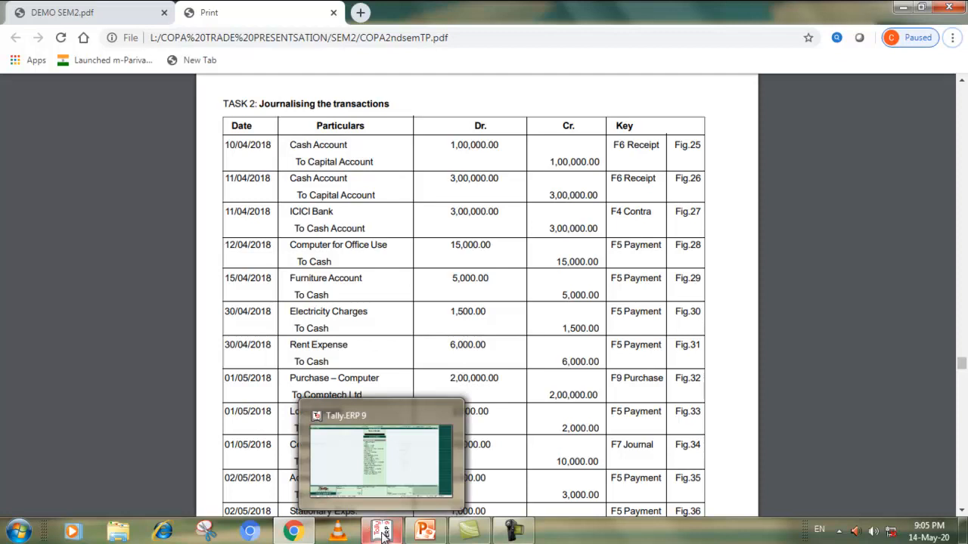
left_click(385, 534)
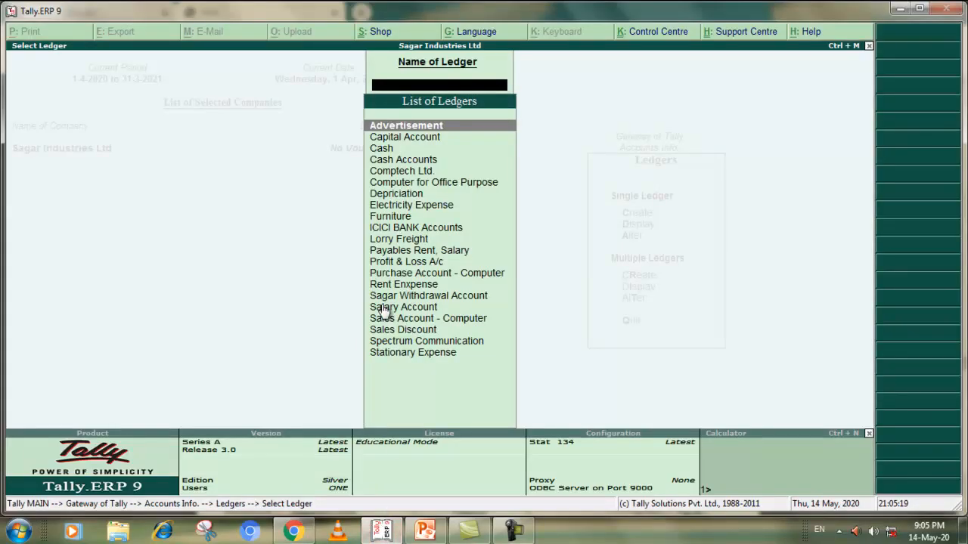
left_click(868, 46)
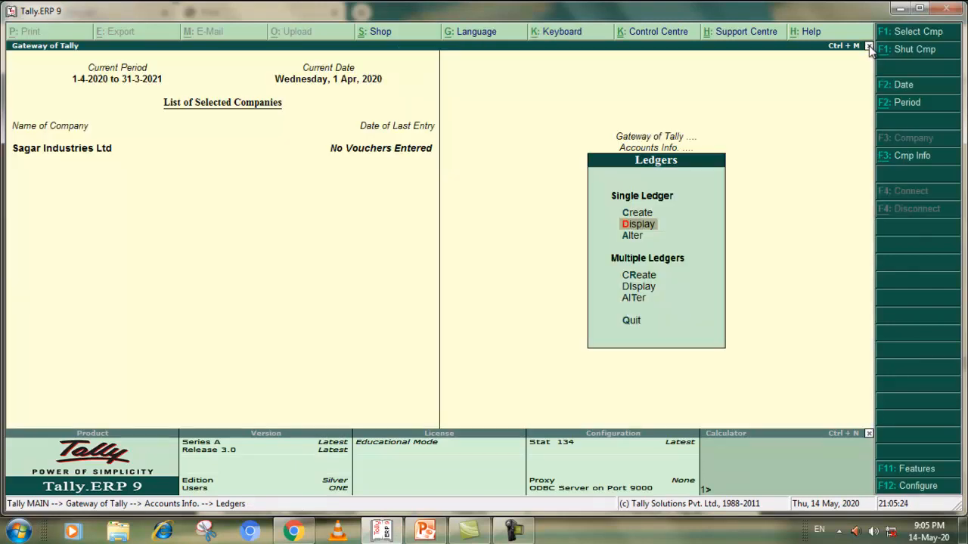
left_click(627, 320)
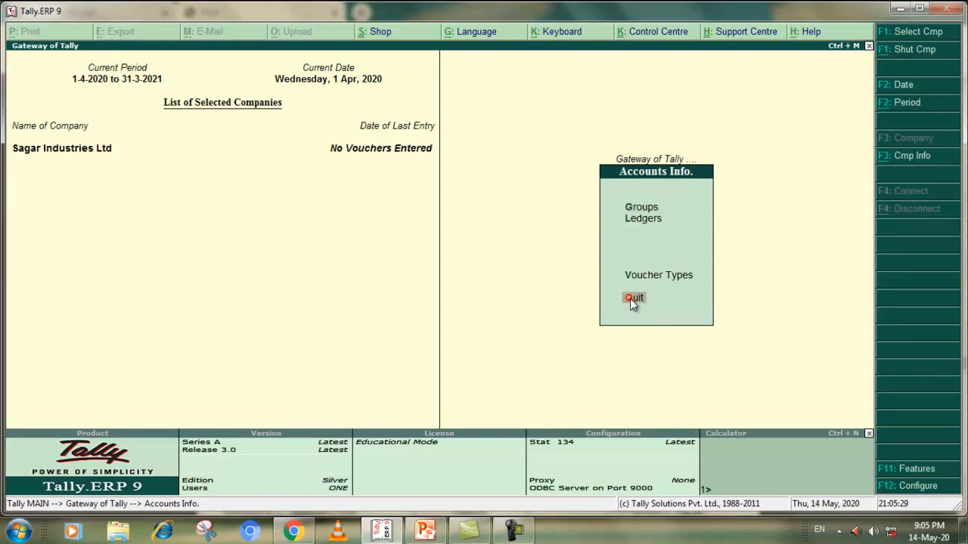
left_click(631, 299)
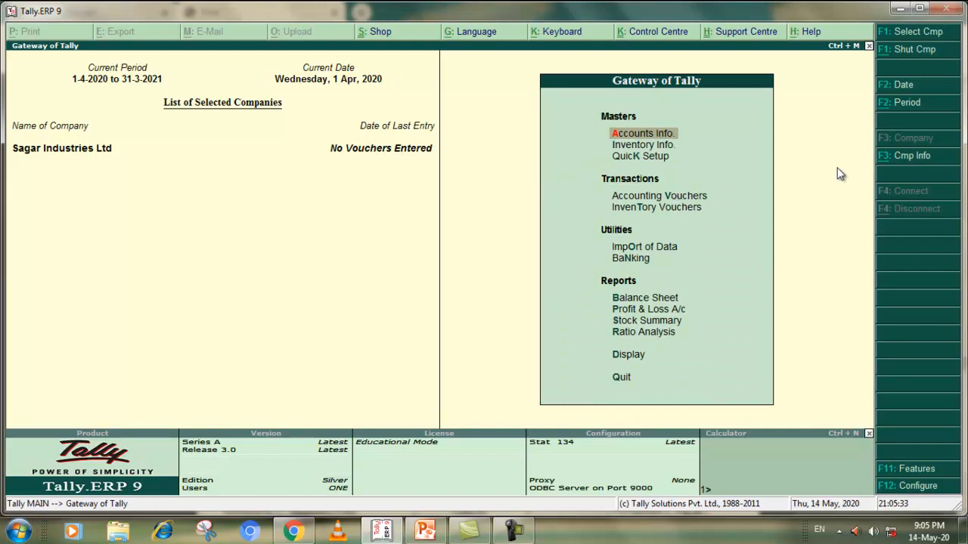
left_click(669, 195)
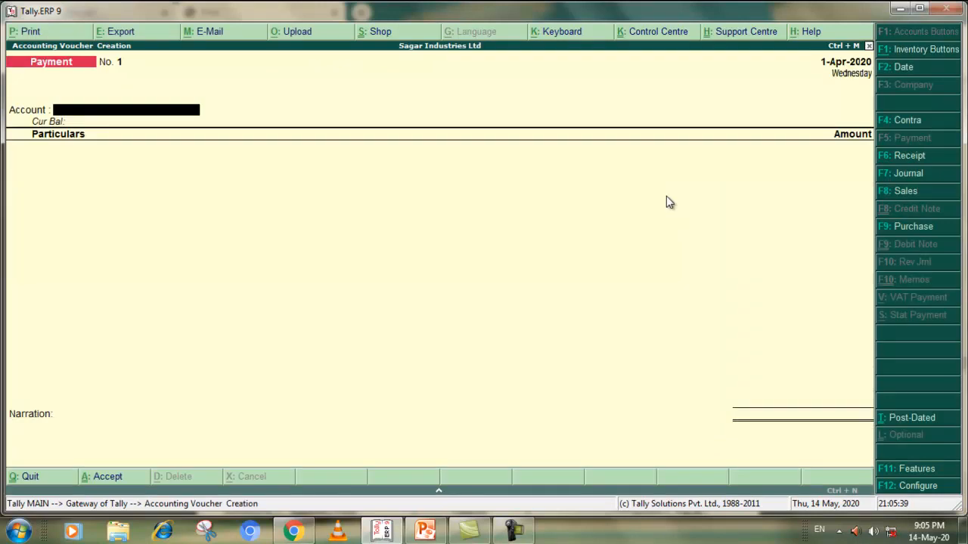
Check the first Task 2 transaction's voucher type in the Chrome PDF and change the Tally.ERP 9 voucher to Receipt
left_click(291, 532)
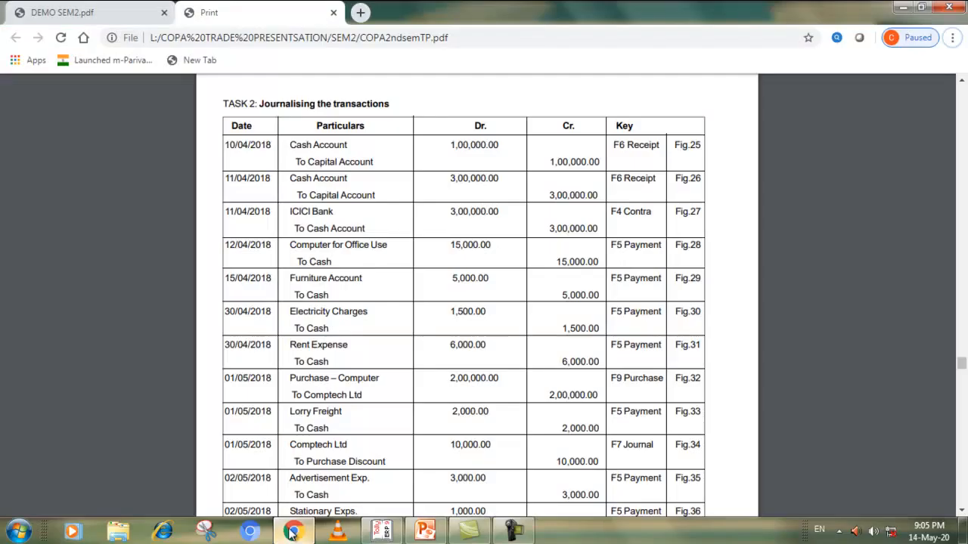
left_click_drag(614, 147, 659, 144)
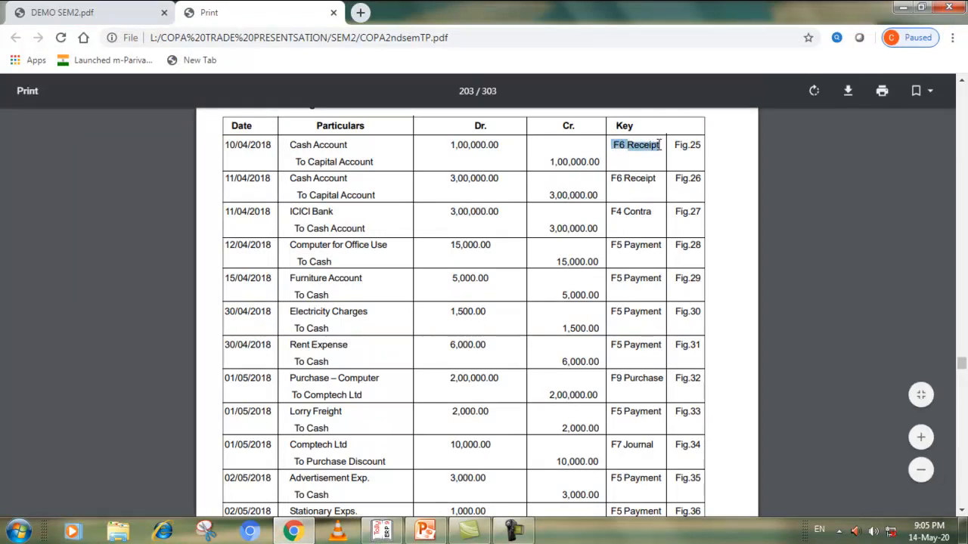
left_click(292, 531)
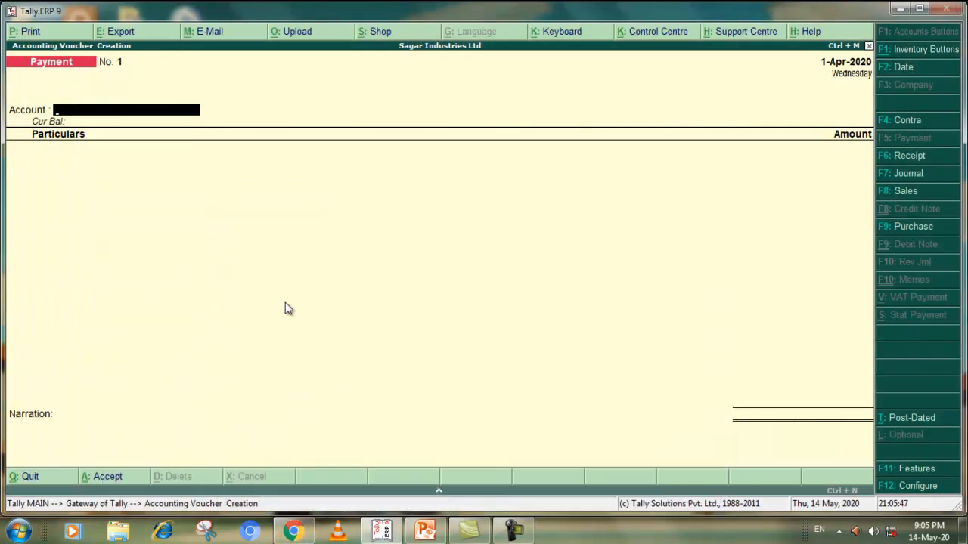
left_click(903, 157)
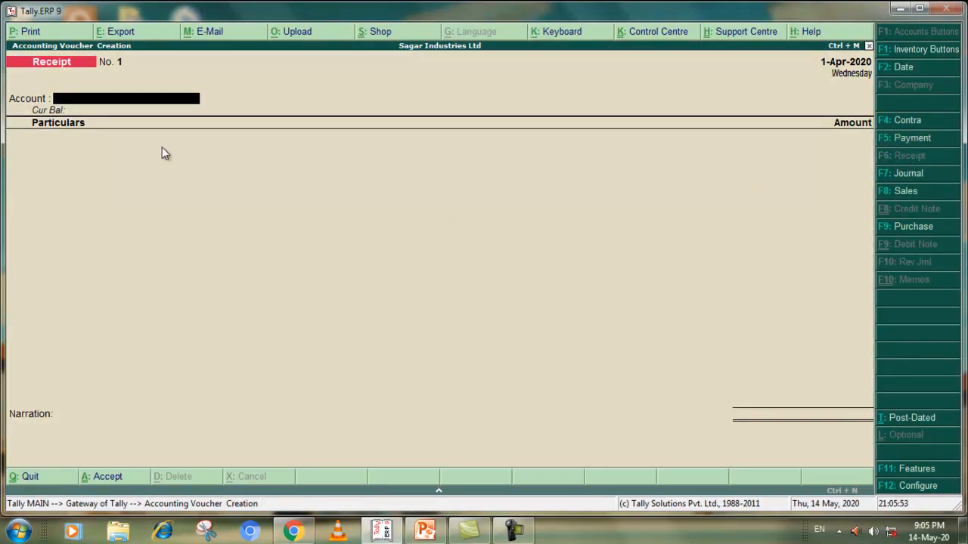
Record a receipt in Cash against Capital Account for 1,00,000 with no narration and accept the voucher
type("C")
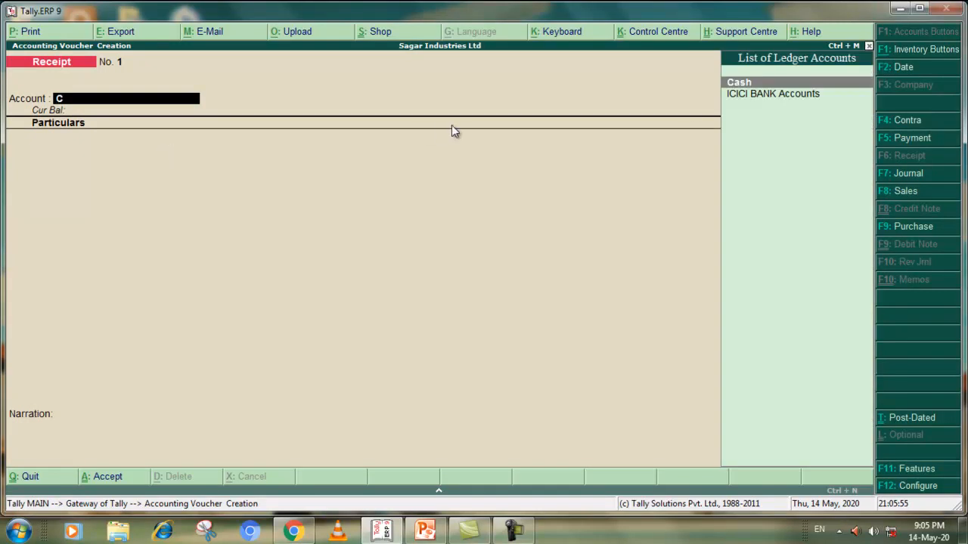
left_click(739, 85)
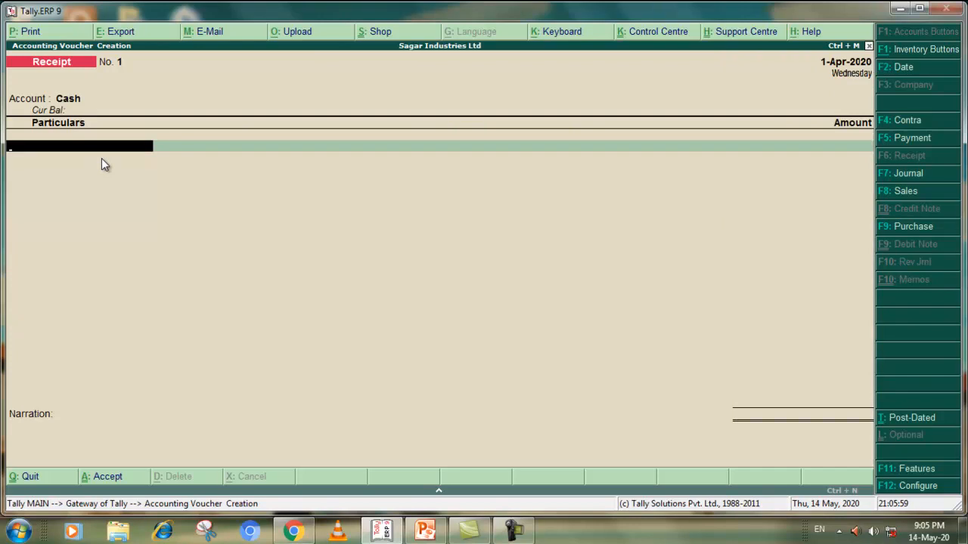
type("C")
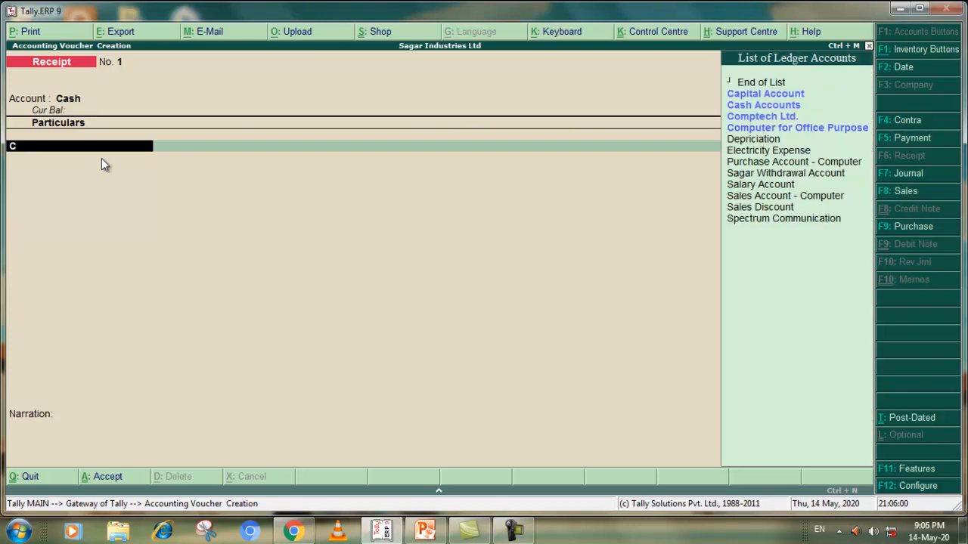
left_click(773, 95)
type("100000")
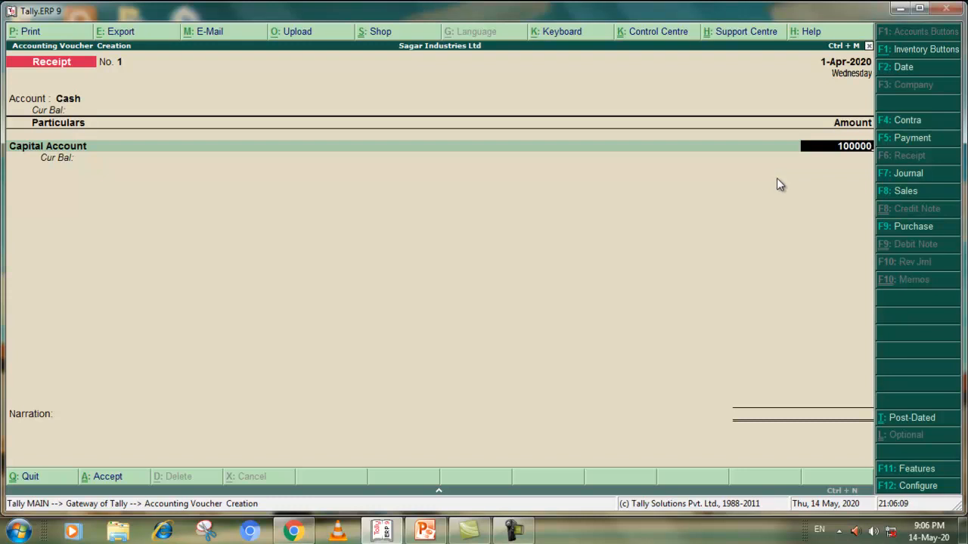
key("Return")
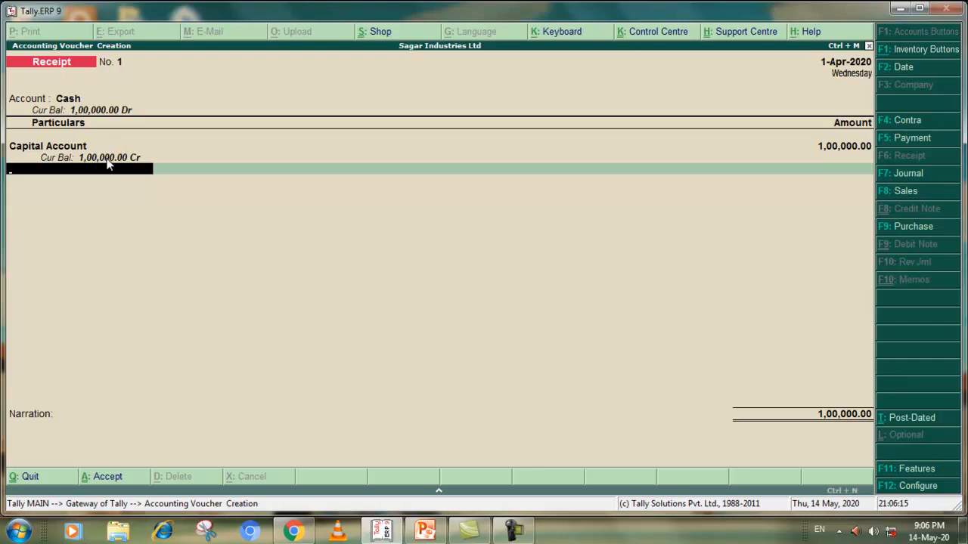
left_click(97, 476)
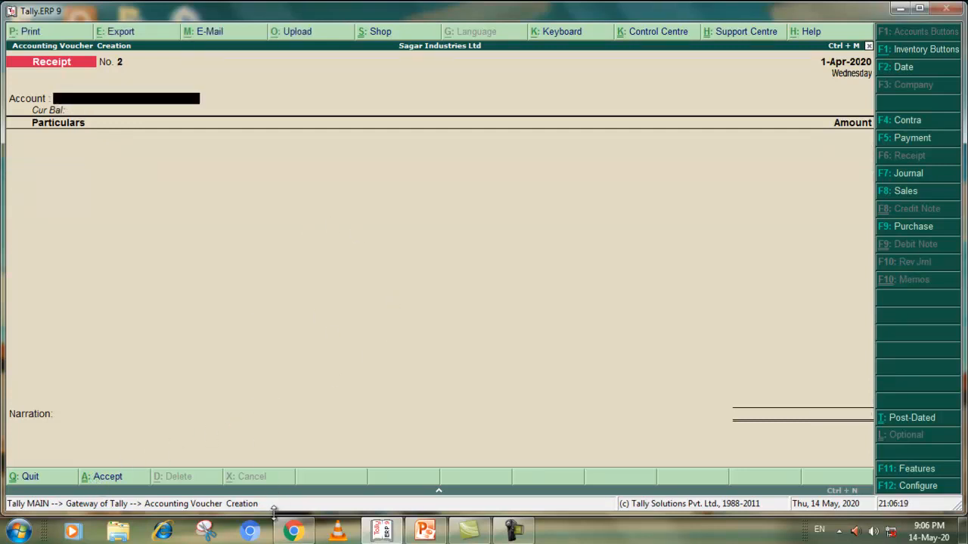
Examine the two 11/04/2018 transactions in the Chrome PDF's Task 2 table and return to Tally.ERP 9
left_click(299, 532)
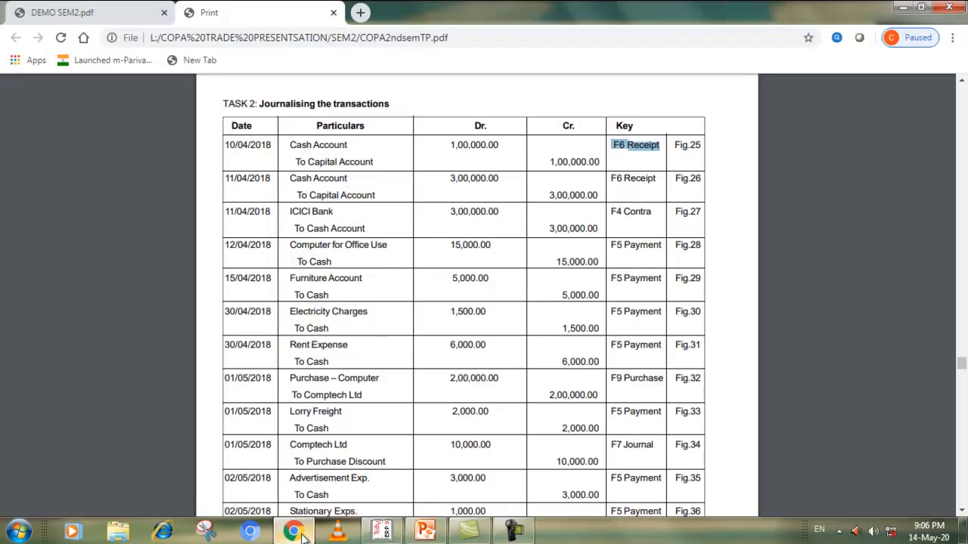
left_click(291, 181)
left_click_drag(291, 182, 689, 189)
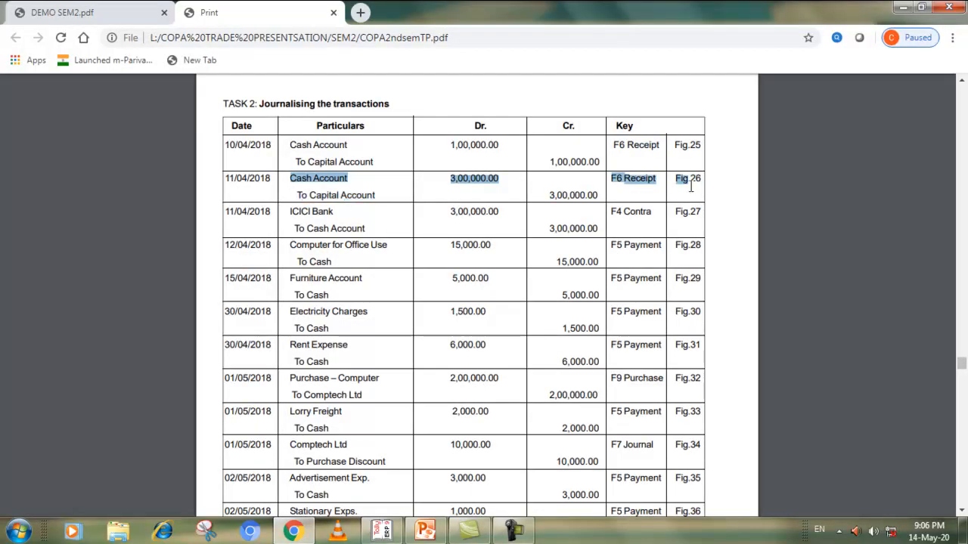
left_click_drag(290, 213, 371, 228)
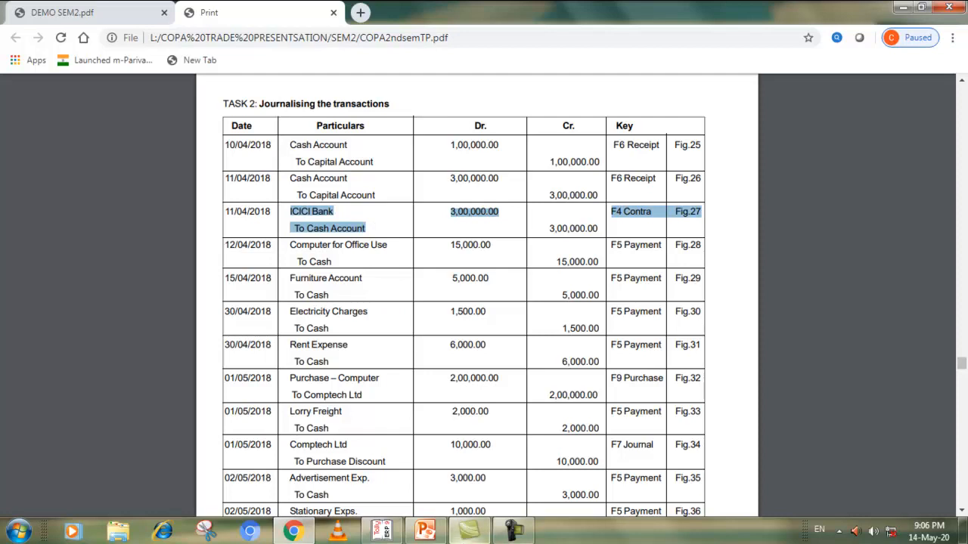
left_click(391, 533)
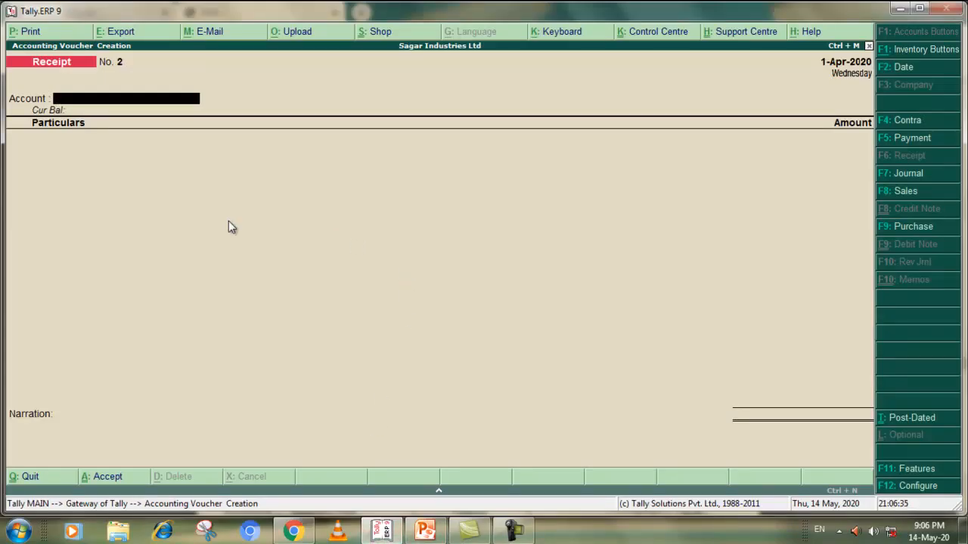
Enter the second receipt in ICICI BANK Accounts against Cash Accounts for 3,00,000, checking the row in the Chrome PDF
type("C")
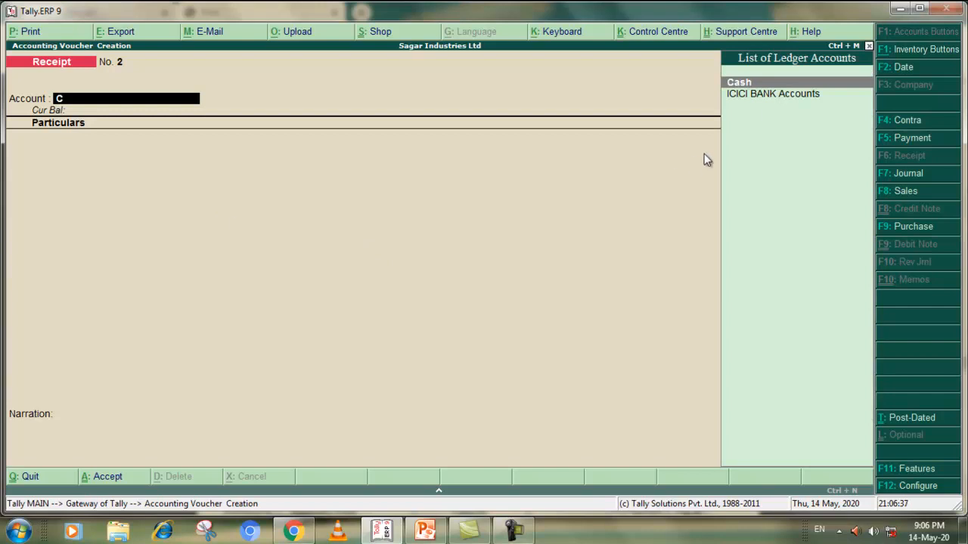
left_click(767, 93)
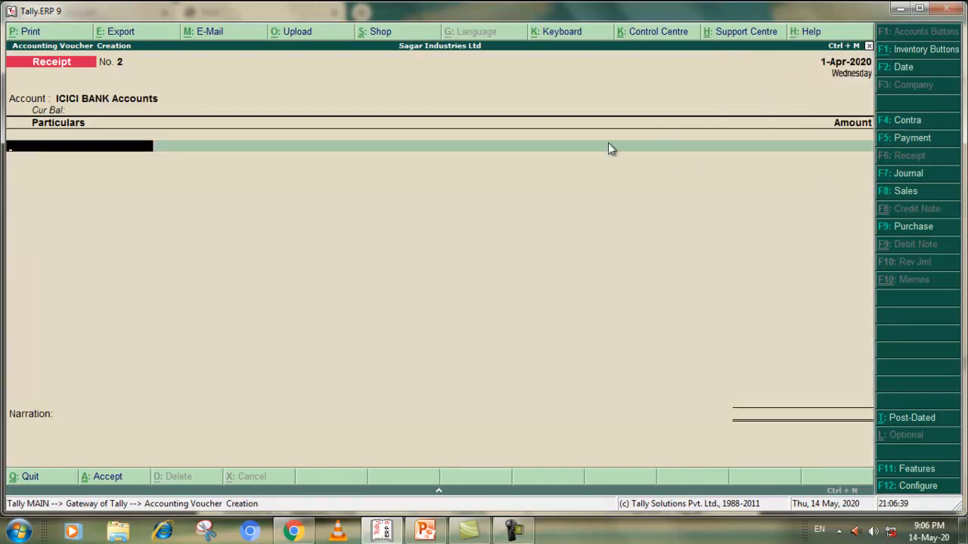
type("C")
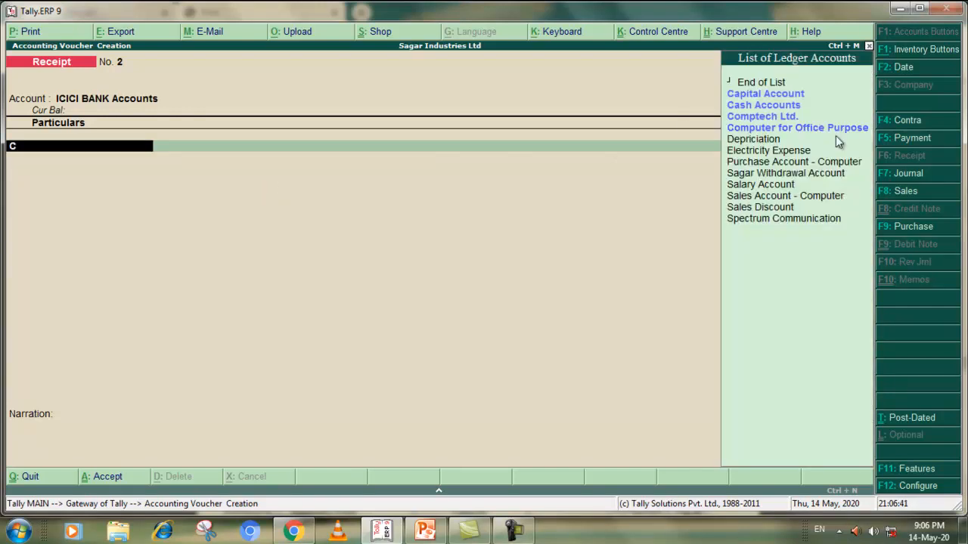
left_click(760, 106)
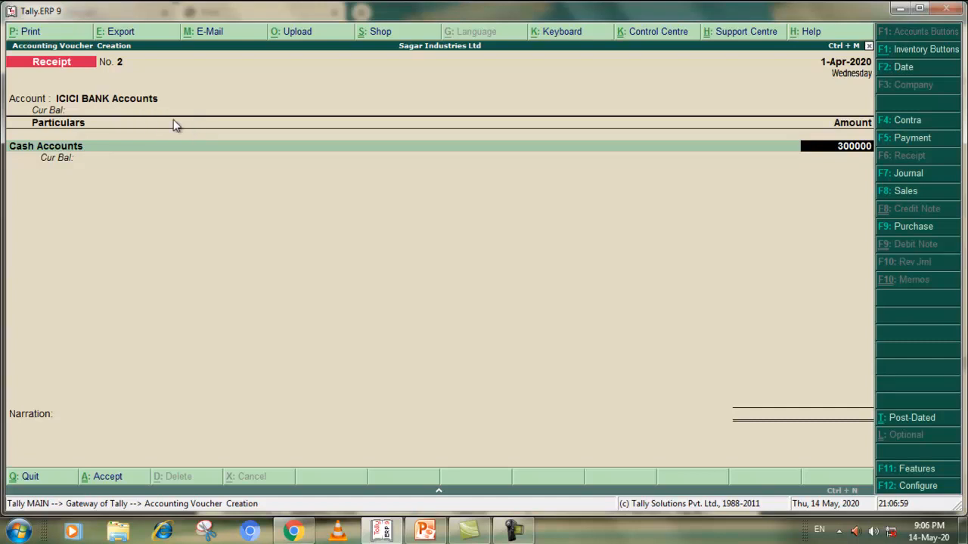
left_click(376, 534)
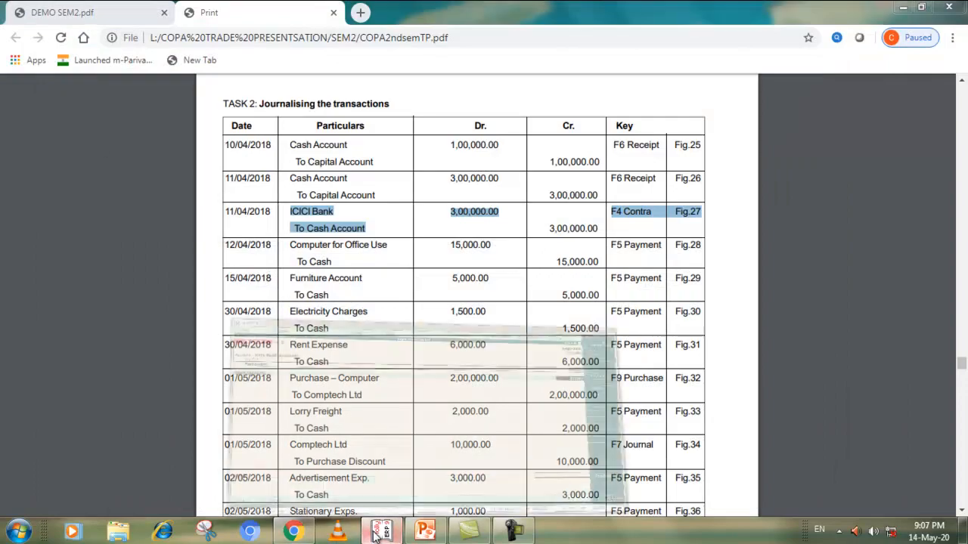
left_click(375, 534)
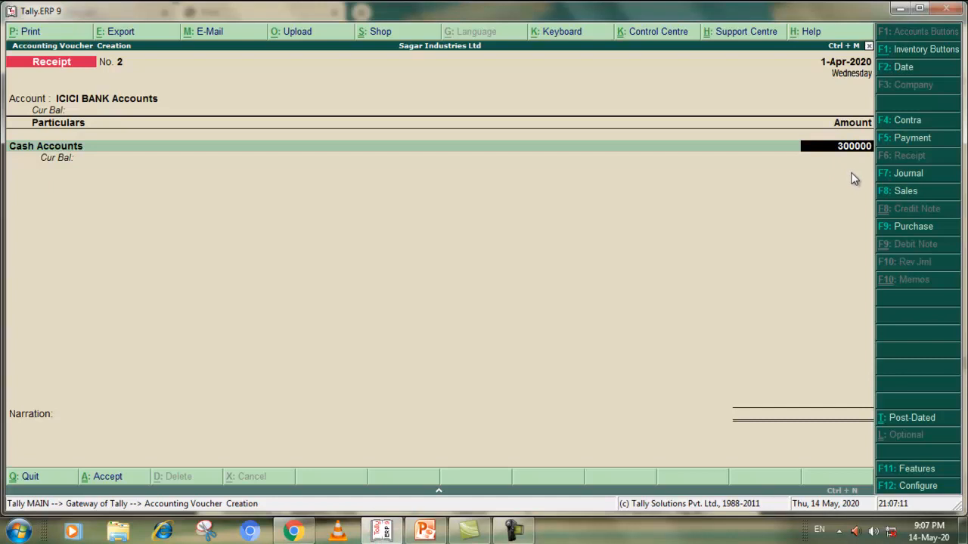
key("Return")
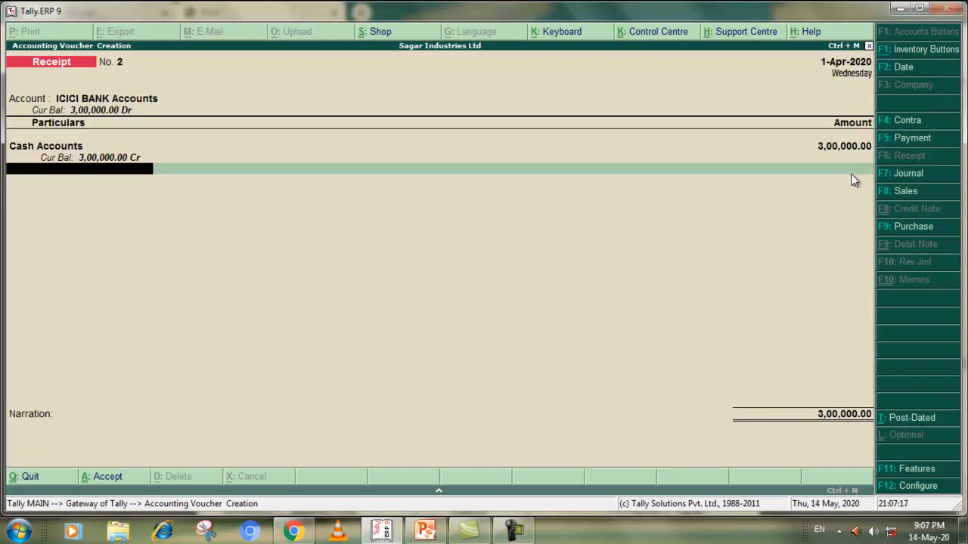
key("Return")
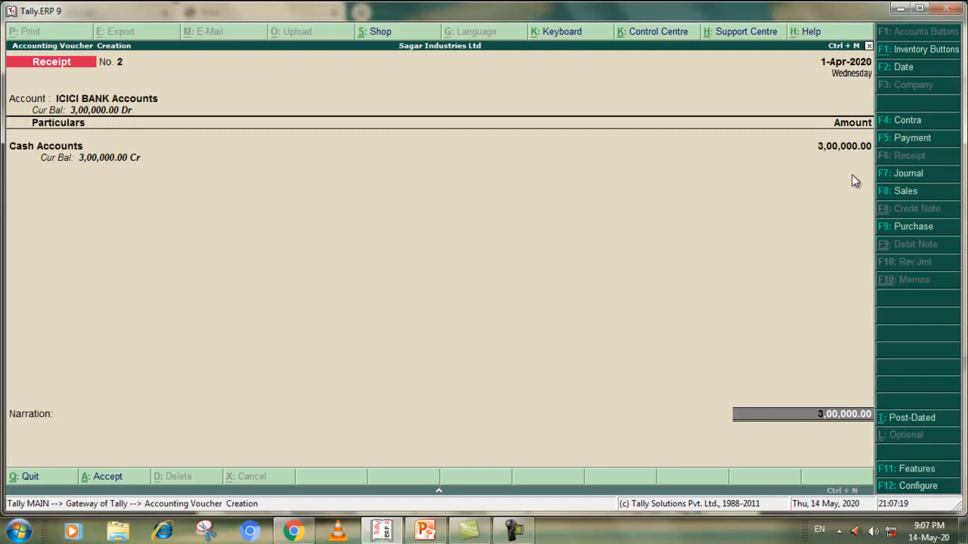
Allocate the bank amount as Cheque/DD with no instrument number, bank name or branch, and accept the receipt without narration
key("Return")
key("Return")
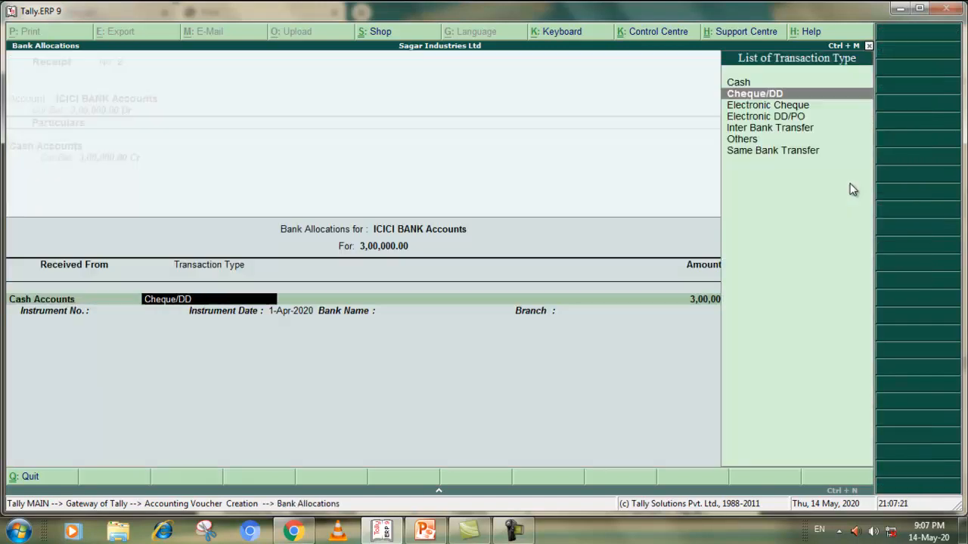
key("Return")
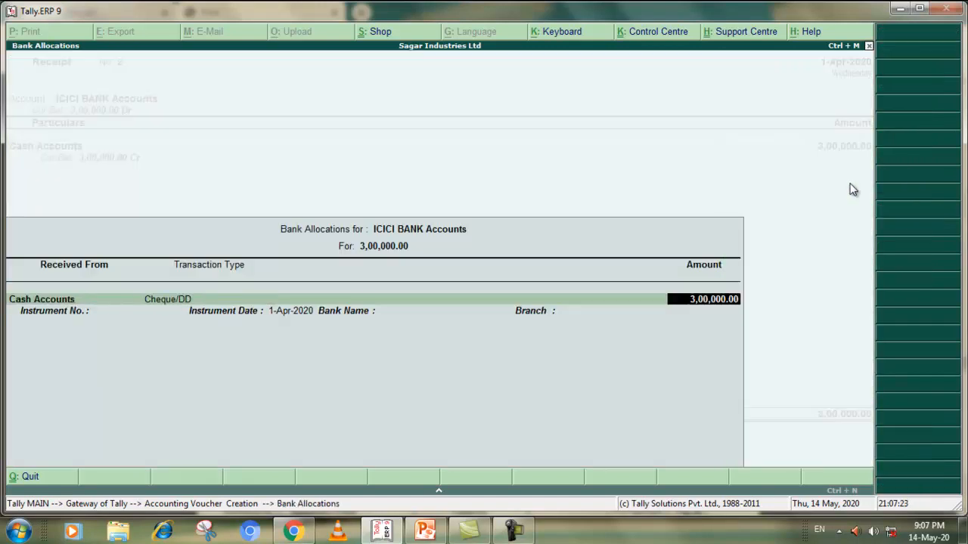
key("Return")
key("Return")
key("Return")
key("Return")
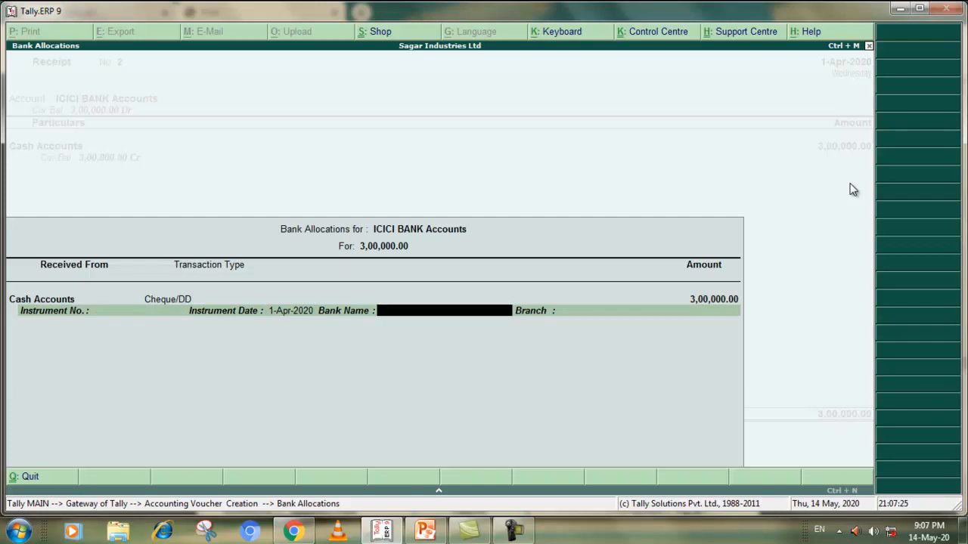
key("Return")
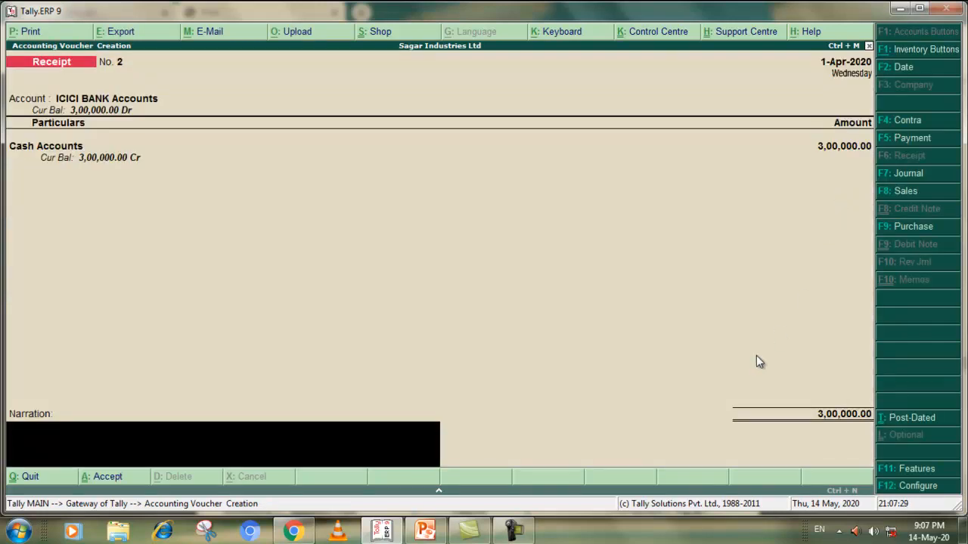
left_click(109, 478)
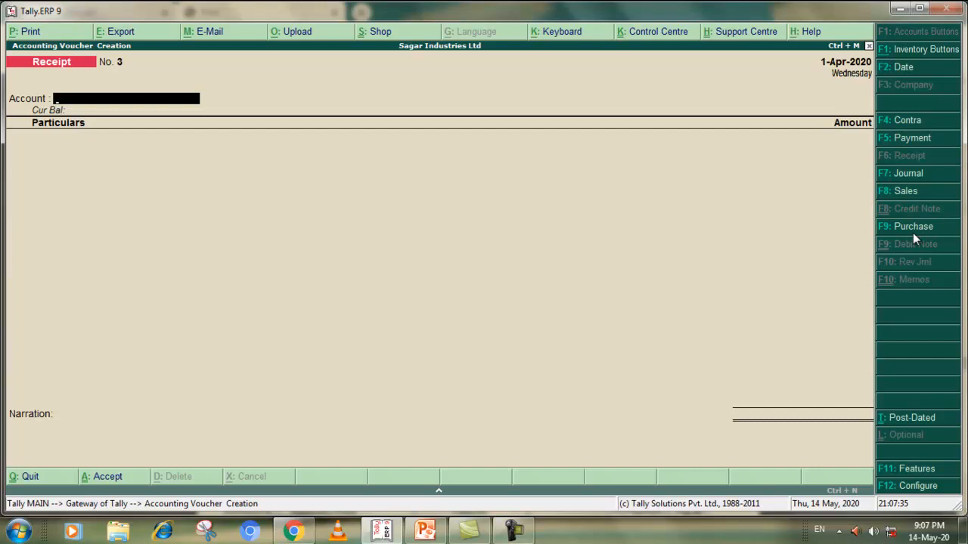
Recheck the Task 2 transactions in the Chrome PDF and return to the blank Receipt voucher in Tally.ERP 9
left_click(292, 531)
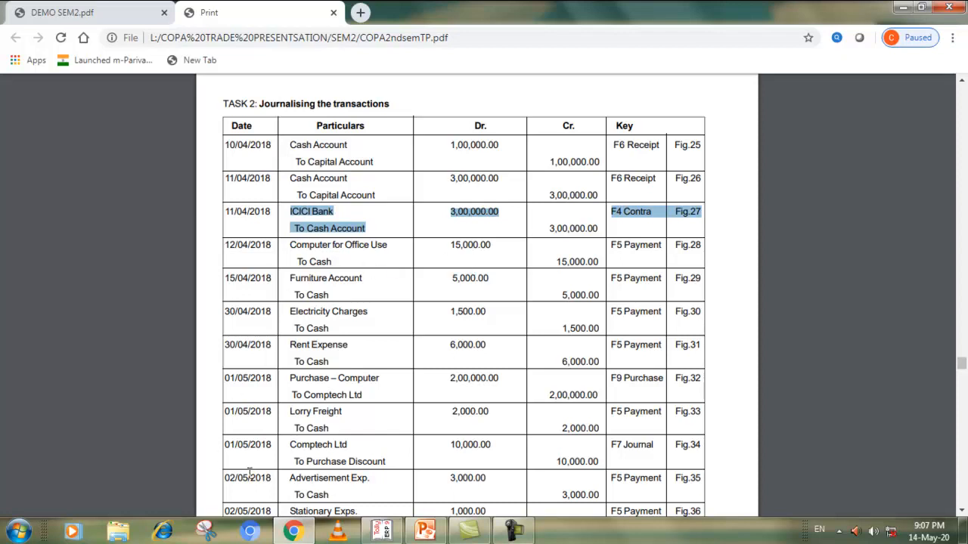
key("alt+Tab")
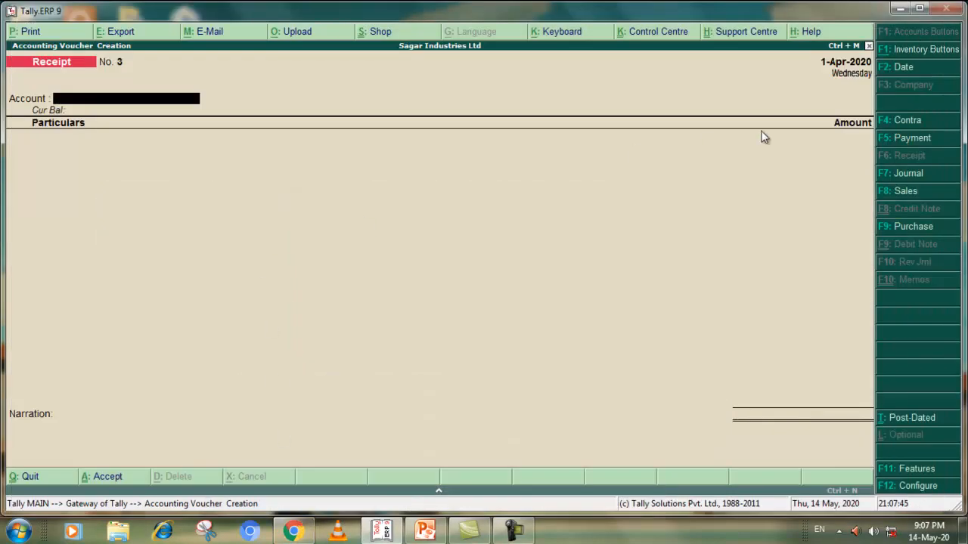
left_click(293, 532)
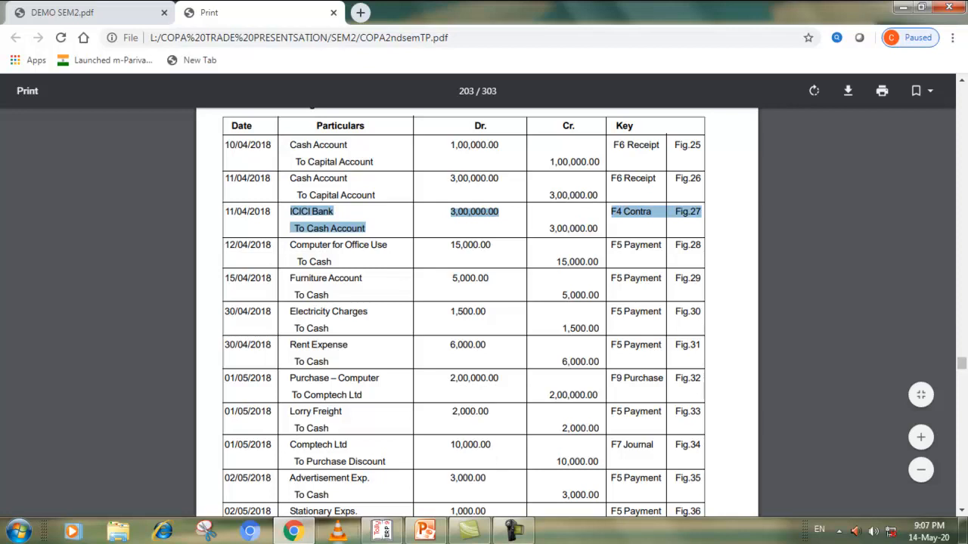
left_click(295, 532)
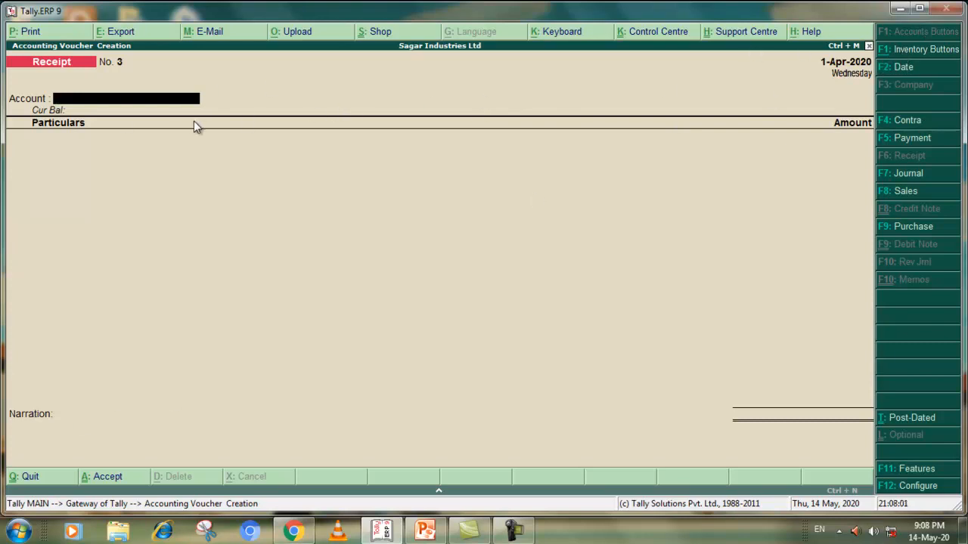
Change the blank voucher to a Contra voucher and check the ICICI Bank to Cash Account row in the Chrome PDF
left_click(905, 122)
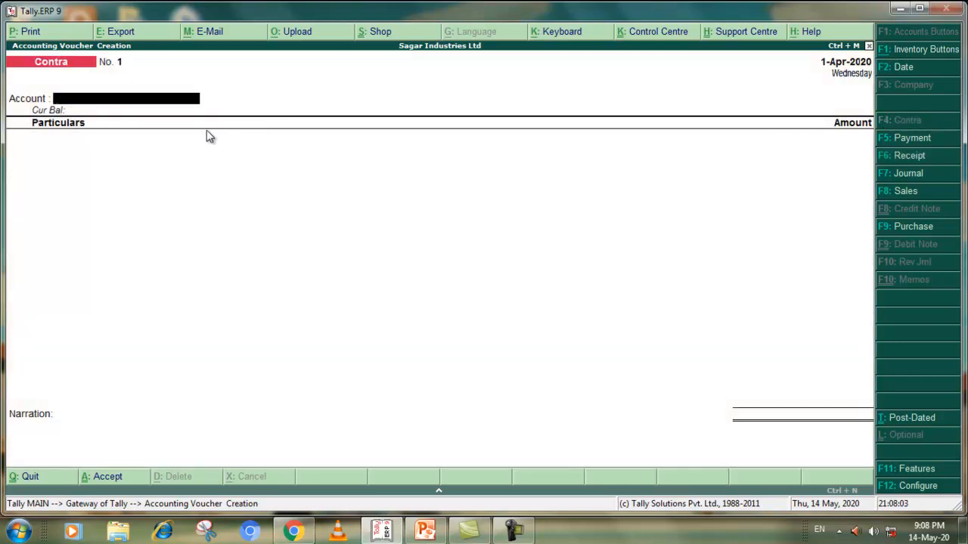
left_click(294, 532)
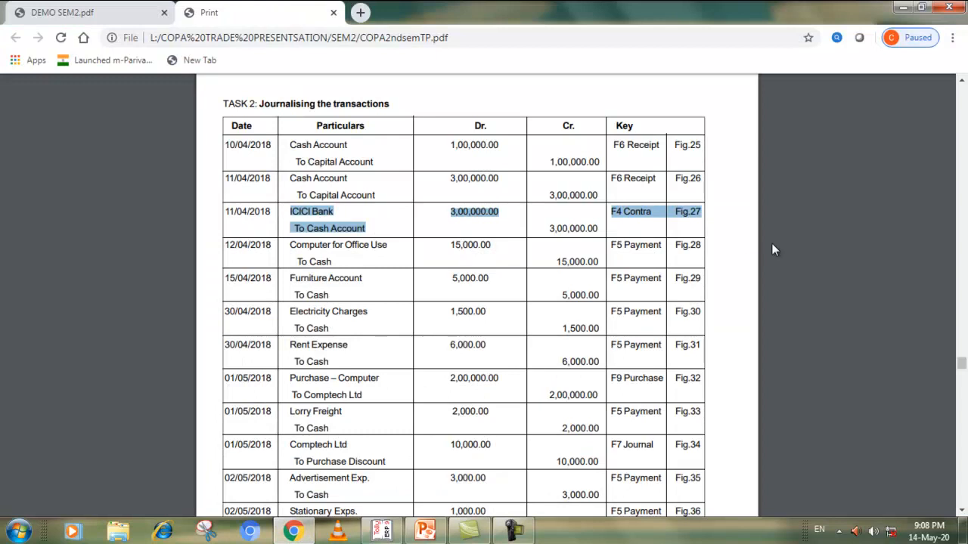
left_click(293, 532)
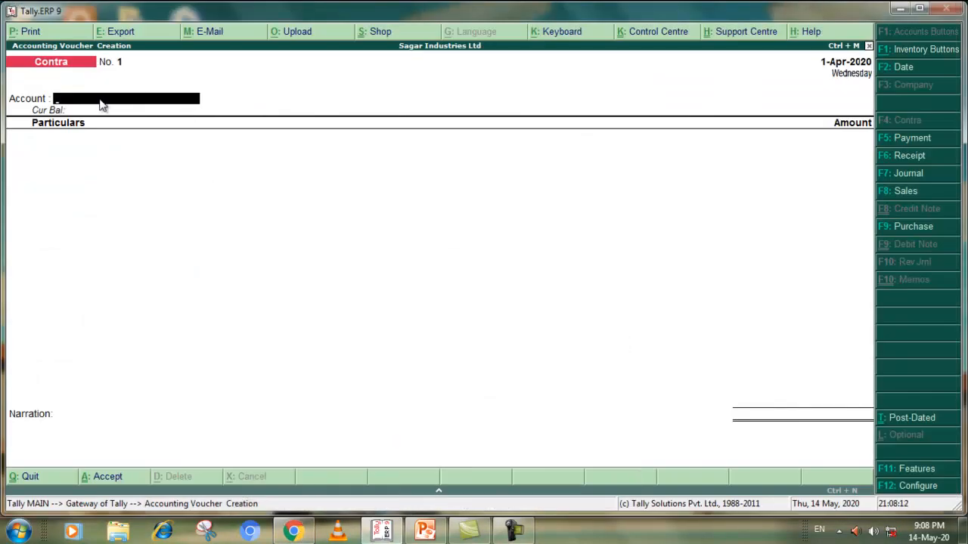
Enter ICICI BANK Accounts as the contra voucher's account, with Cash in the particulars for 3,00,000
key("Return")
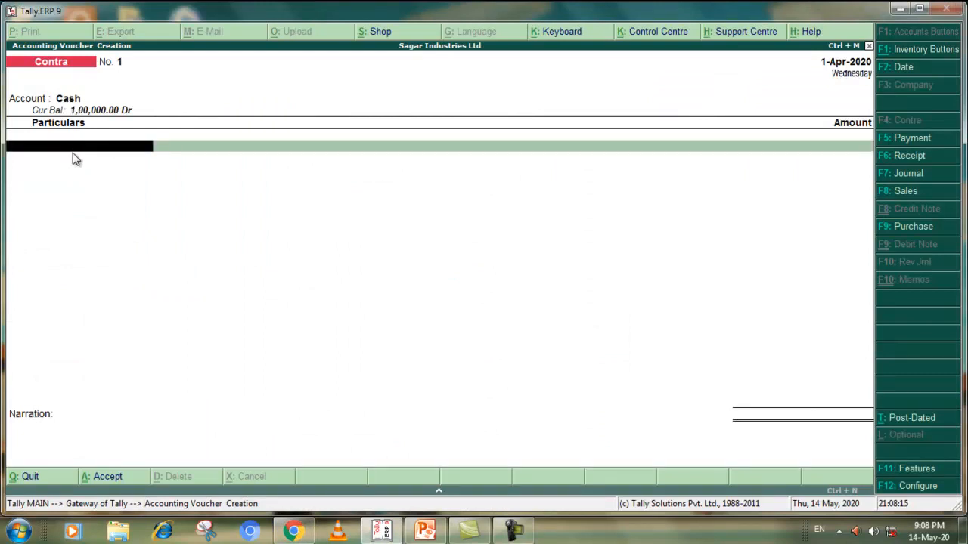
left_click(75, 101)
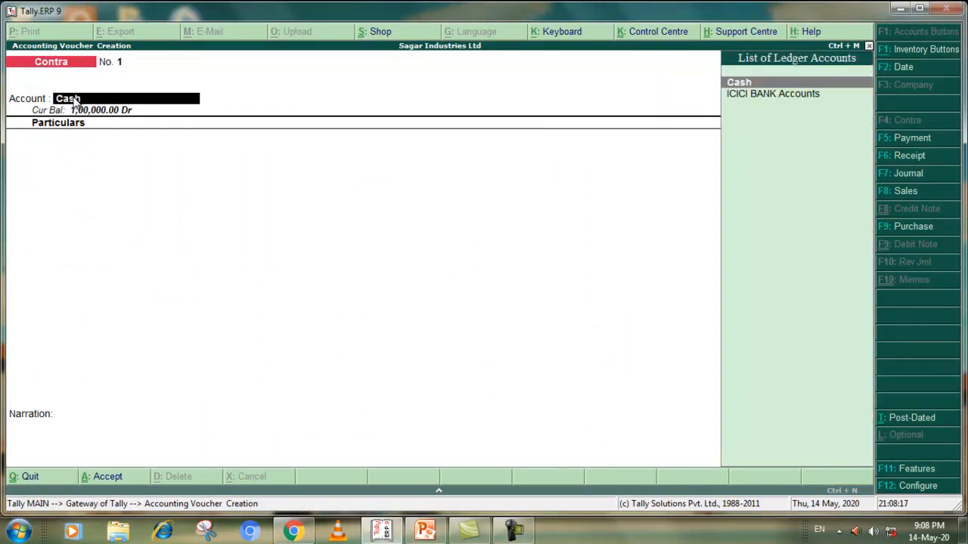
left_click(743, 94)
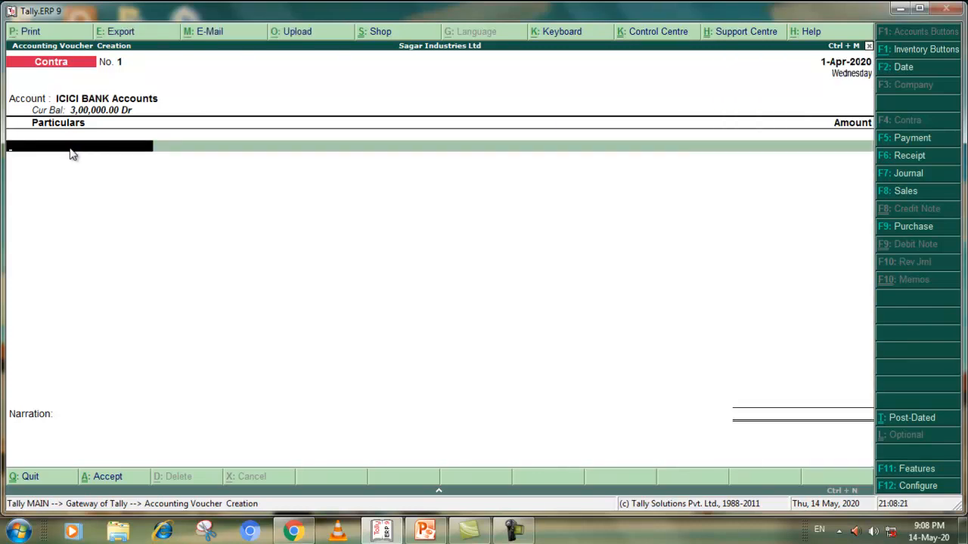
type("C")
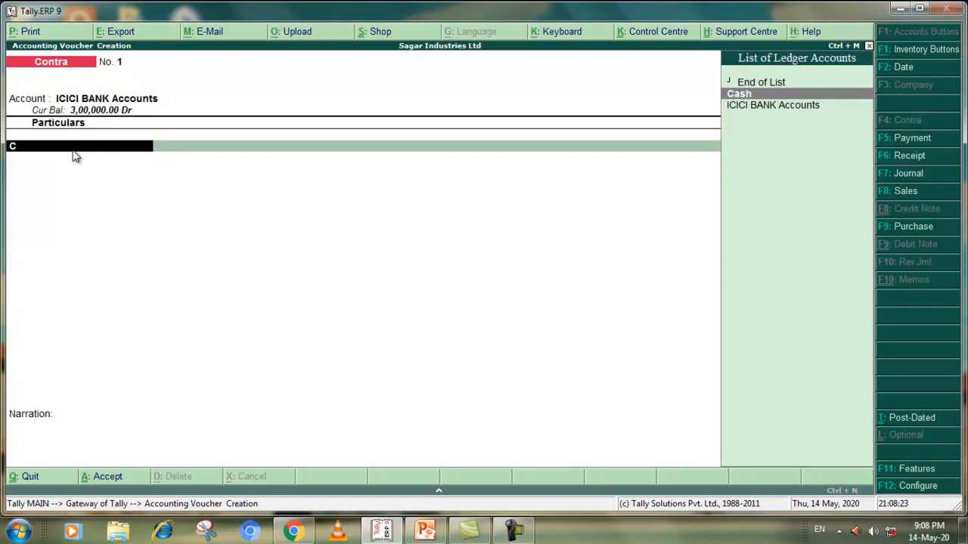
left_click(739, 96)
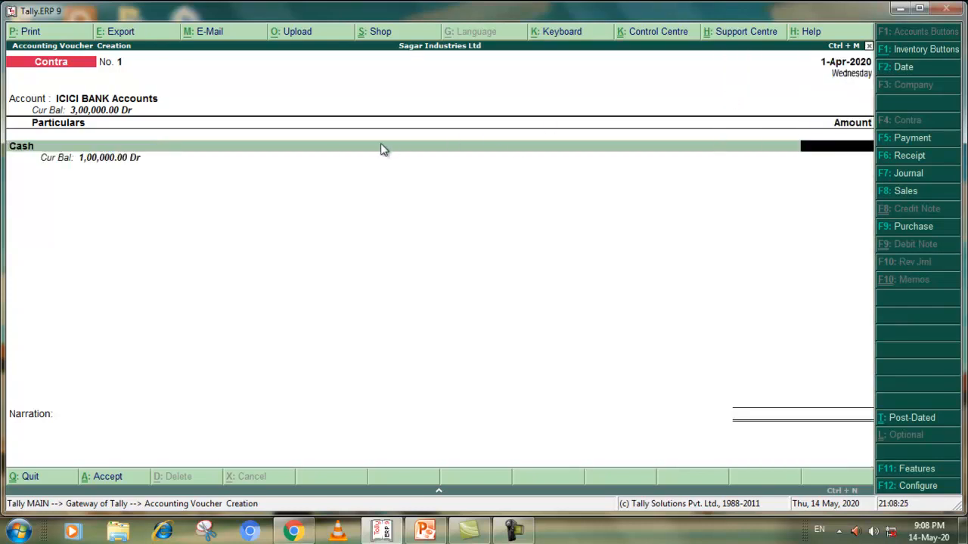
type("3")
type("00000")
key("Return")
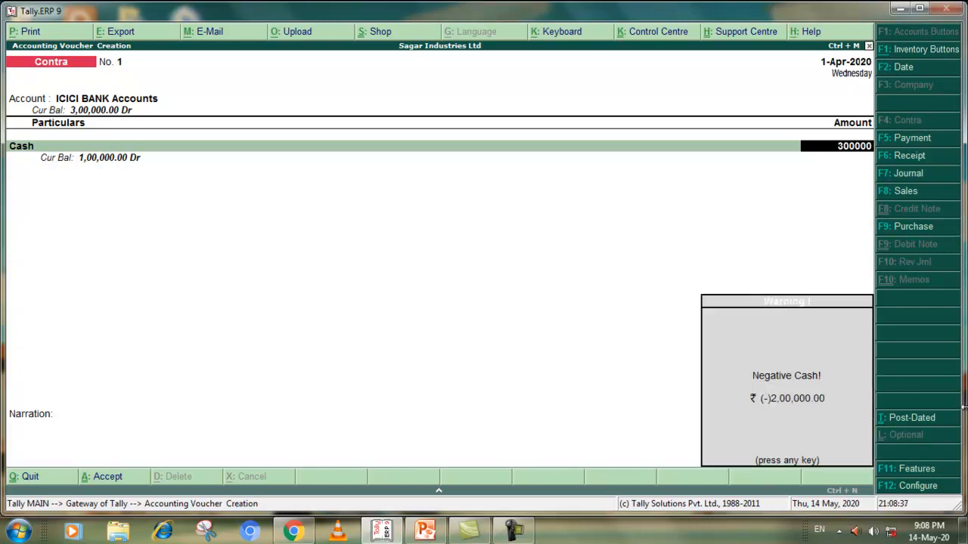
key("Return")
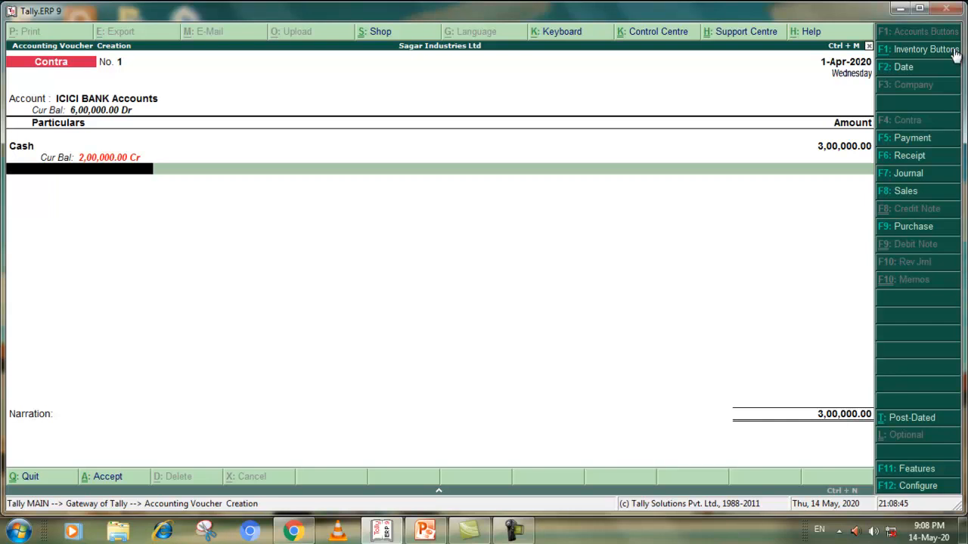
Swap the contra voucher's ledgers, making Cash the account and ICICI BANK Accounts the particulars entry
left_click(129, 105)
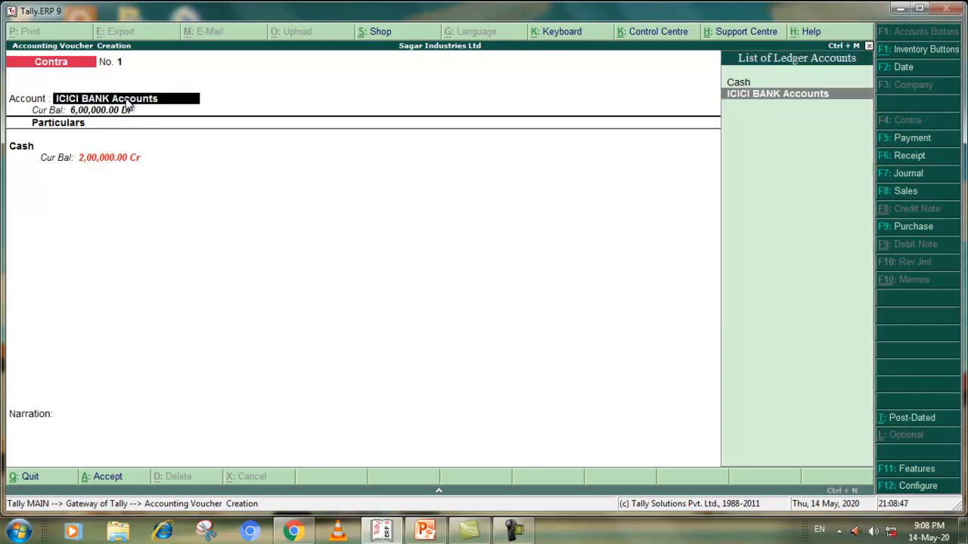
left_click(742, 85)
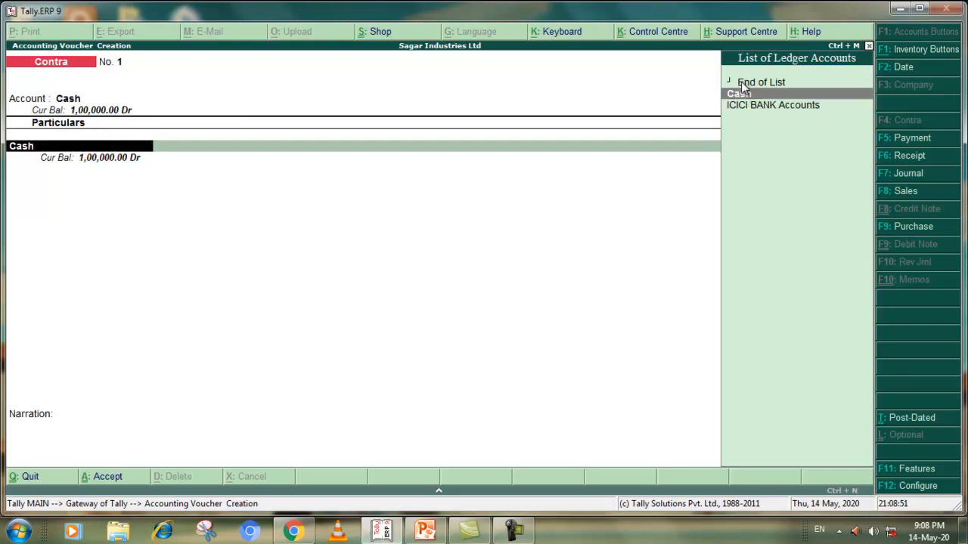
left_click(754, 105)
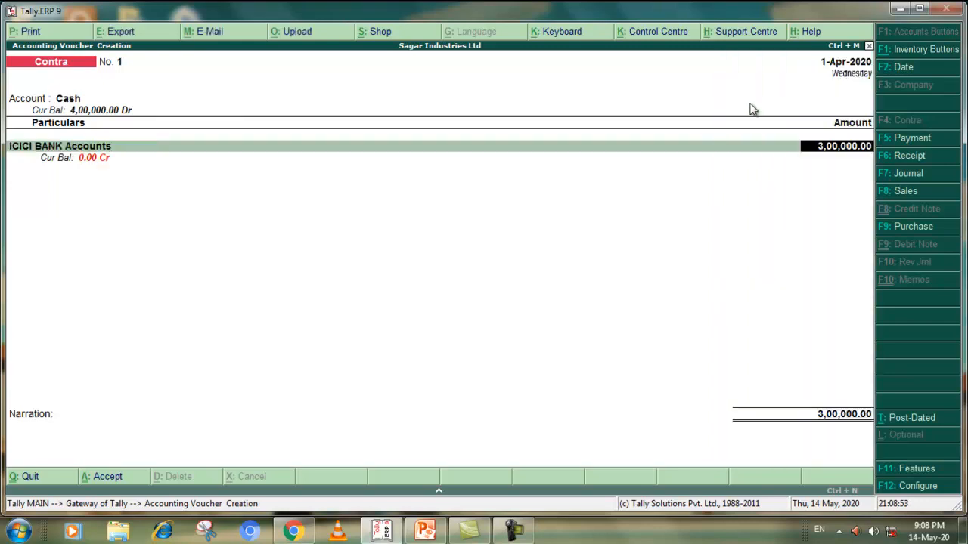
Allocate the 3,00,000 as a Cheque favouring Sagar Industries Ltd without an instrument number, and accept the contra voucher without narration
key("Return")
key("Return")
key("Return")
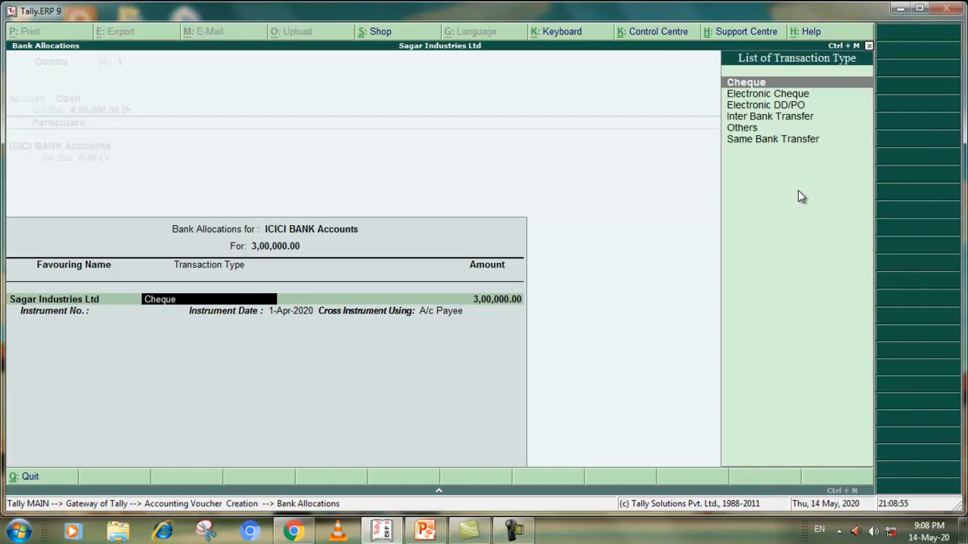
key("Return")
key("Return")
key("Return")
key("Return")
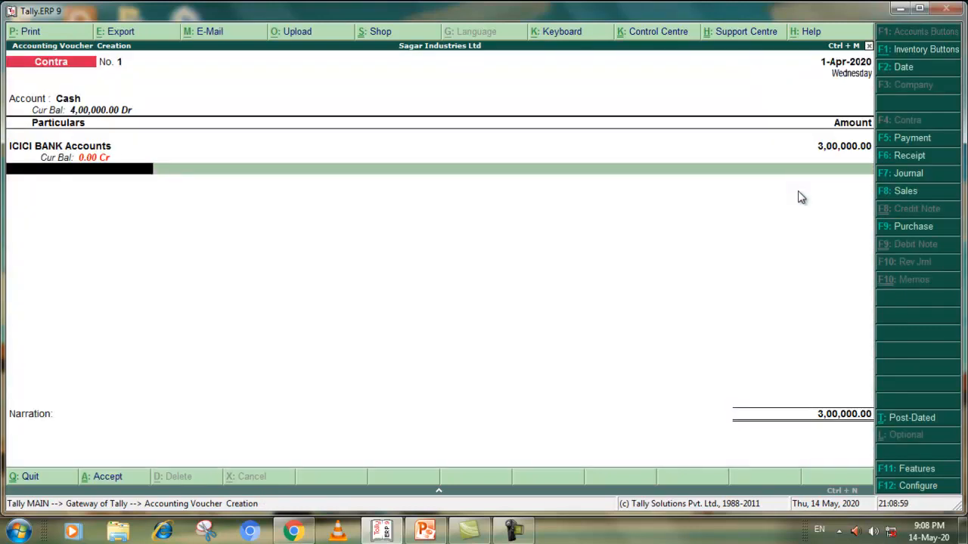
key("Return")
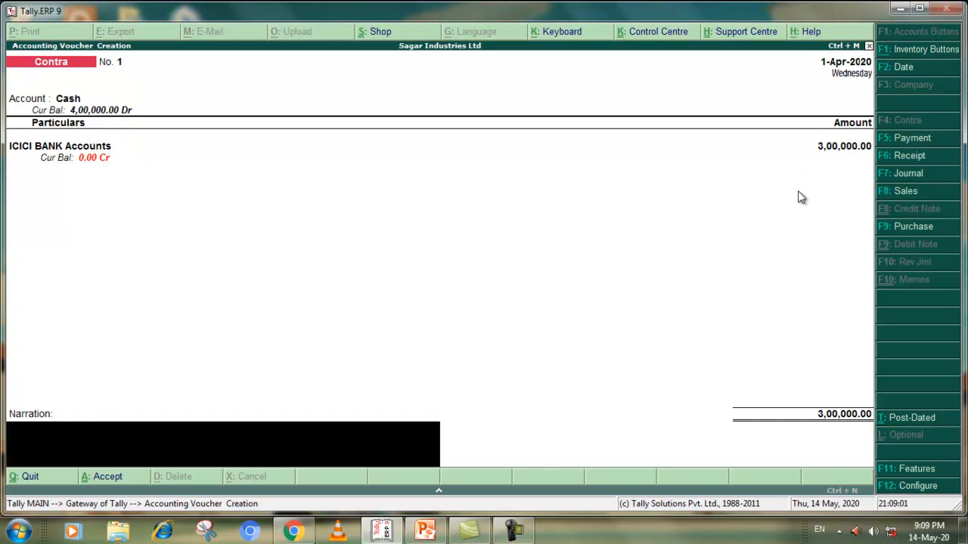
key("Return")
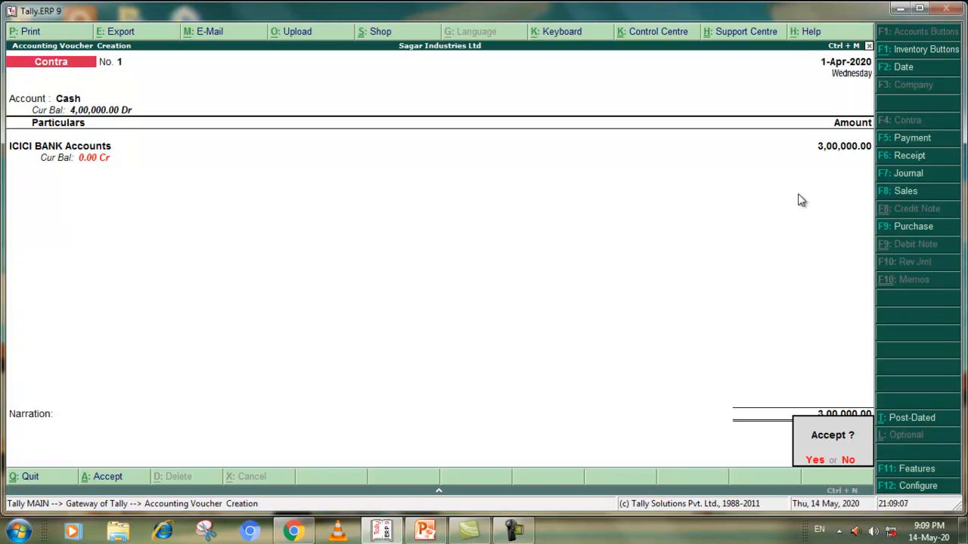
key("y")
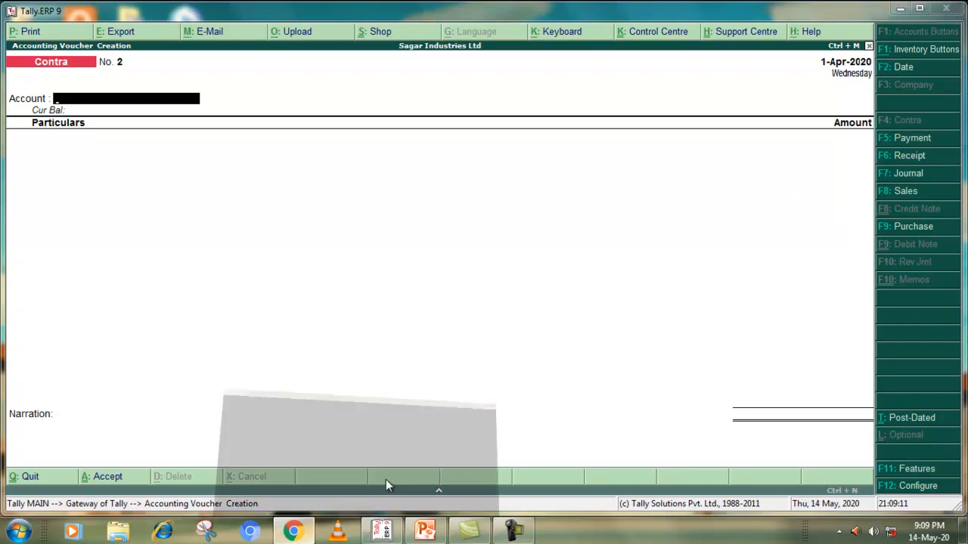
Open a new Payment voucher and check the 12/04/2018 Computer for Office Use transaction in the Chrome PDF
left_click(294, 532)
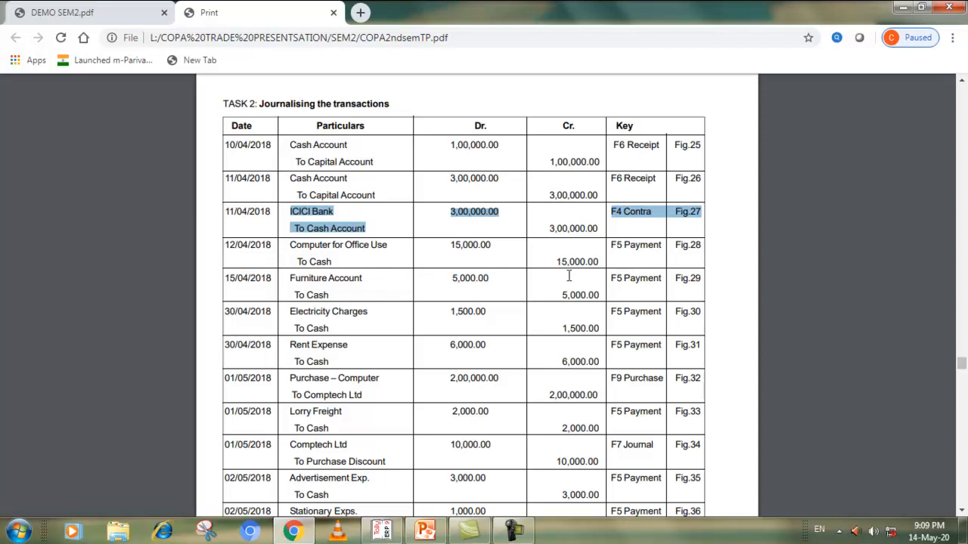
left_click(381, 531)
left_click(911, 139)
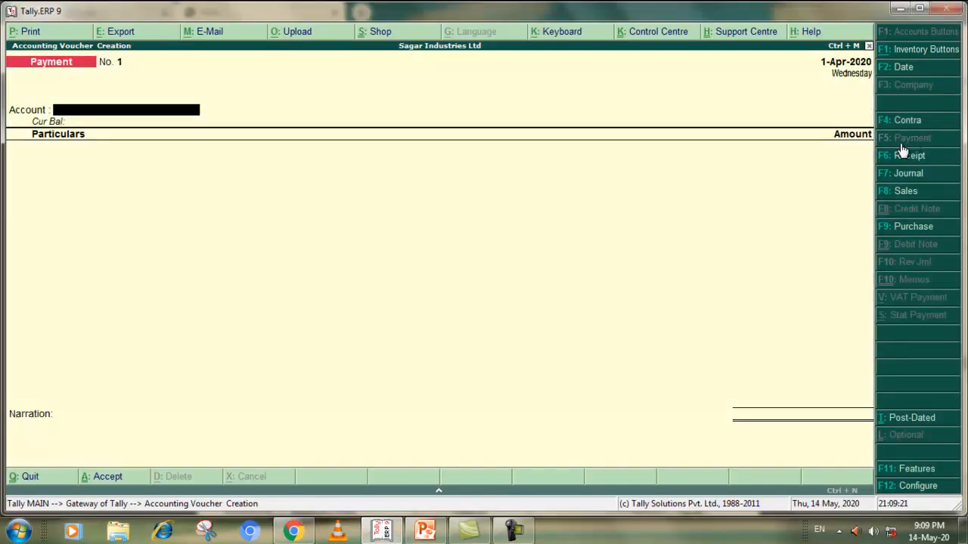
left_click(293, 532)
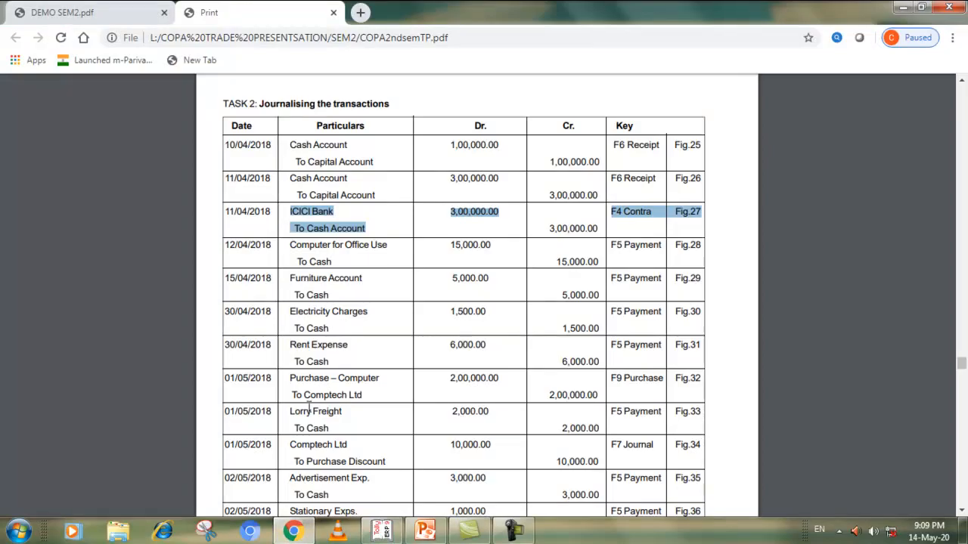
left_click(293, 531)
Record a 15,000 payment from Cash to Computer for Office Purpose and accept the voucher without narration
type("C")
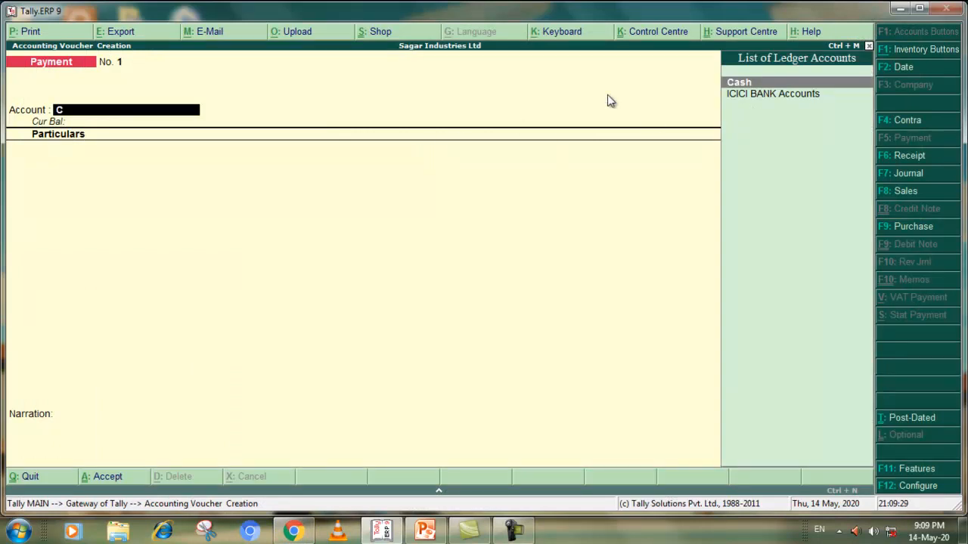
key("Return")
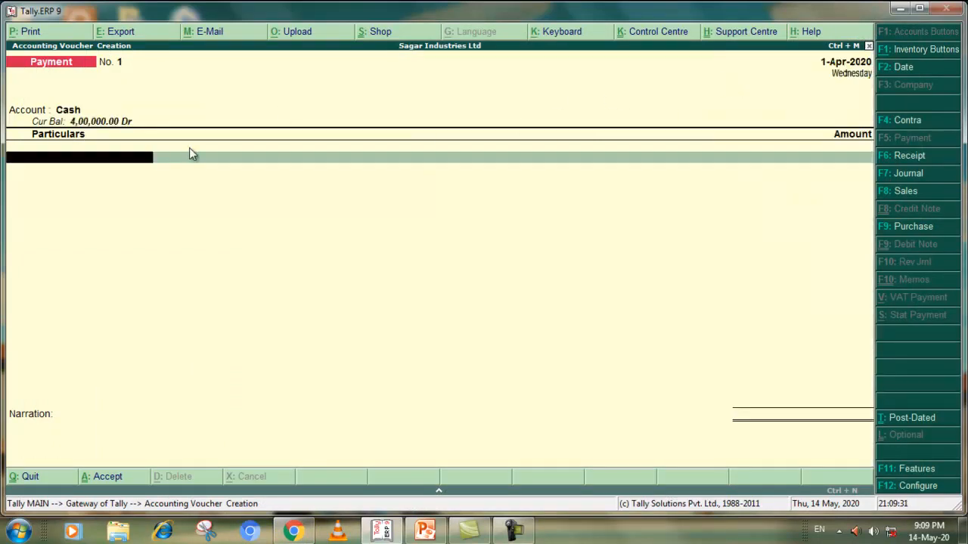
type("C")
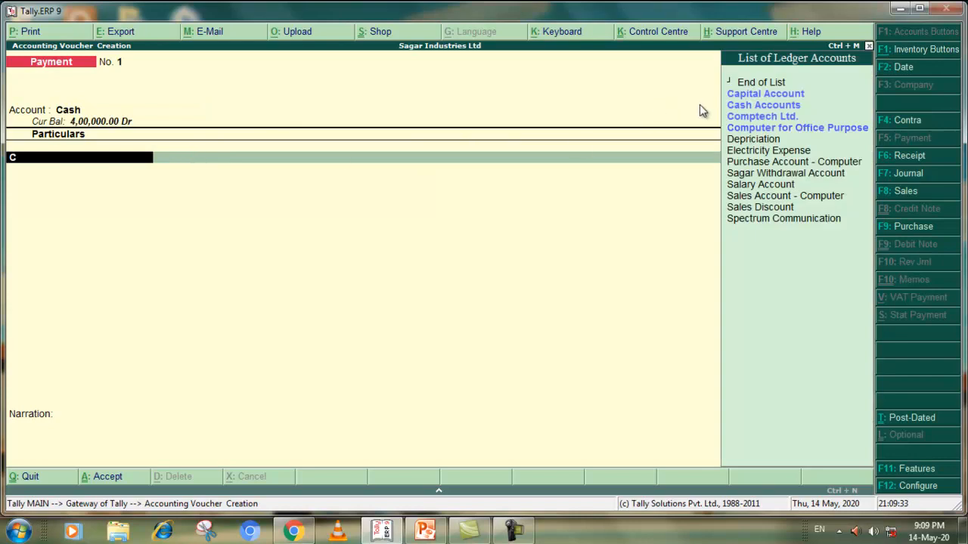
left_click(759, 133)
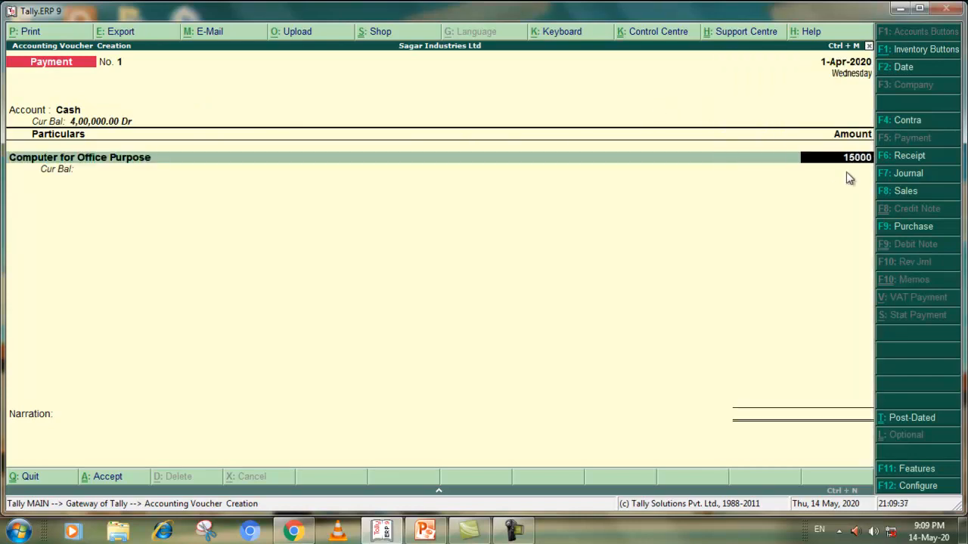
key("Return")
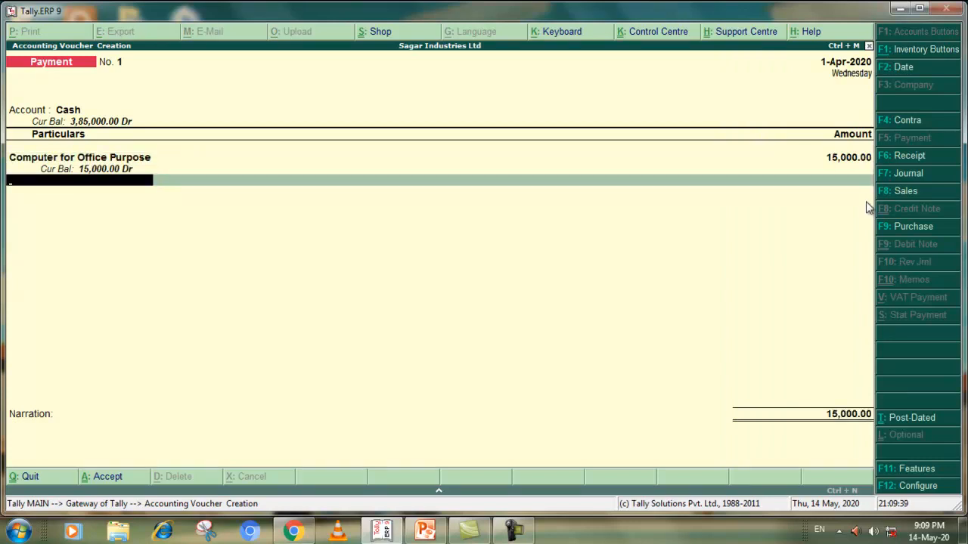
key("Return")
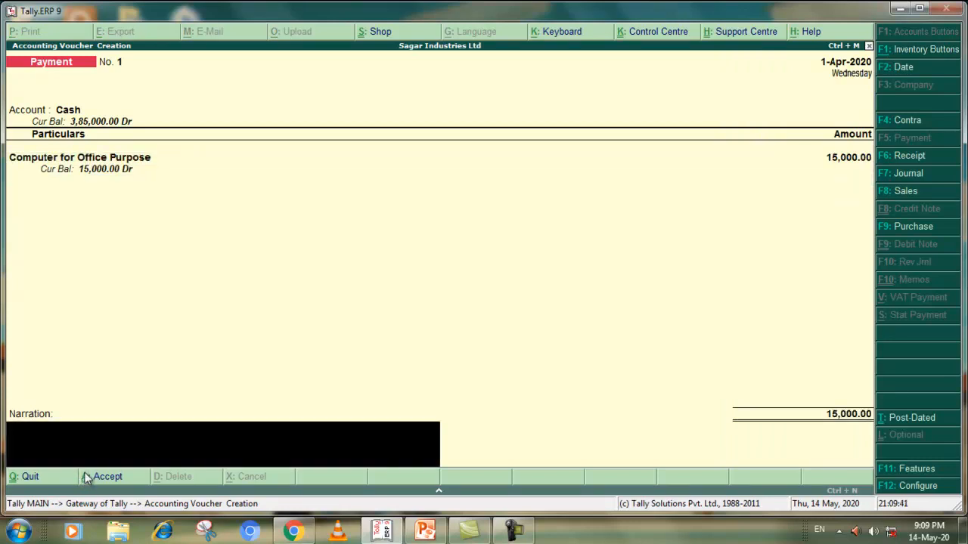
left_click(89, 476)
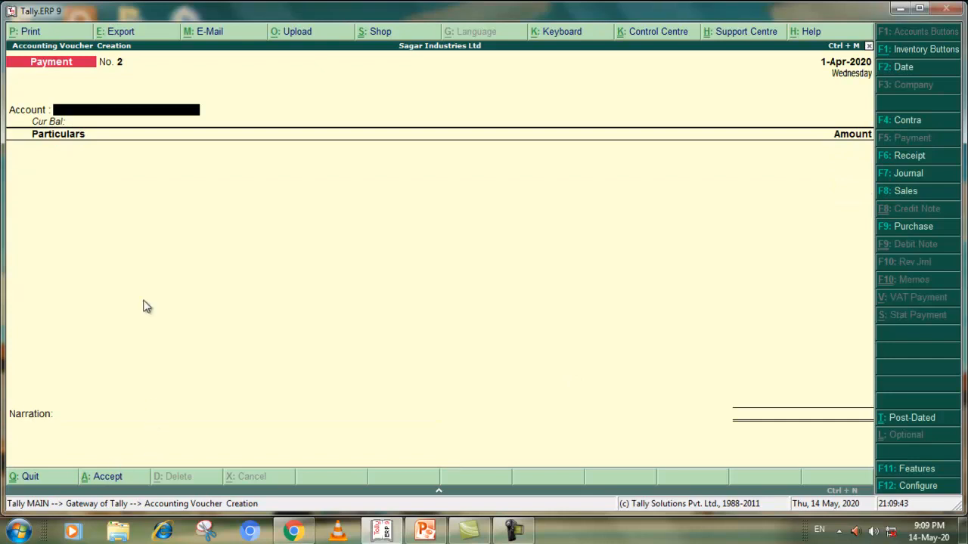
Examine the furniture, electricity and rent payment rows in the Chrome PDF's Task 2 table and return to Tally.ERP 9
left_click(392, 532)
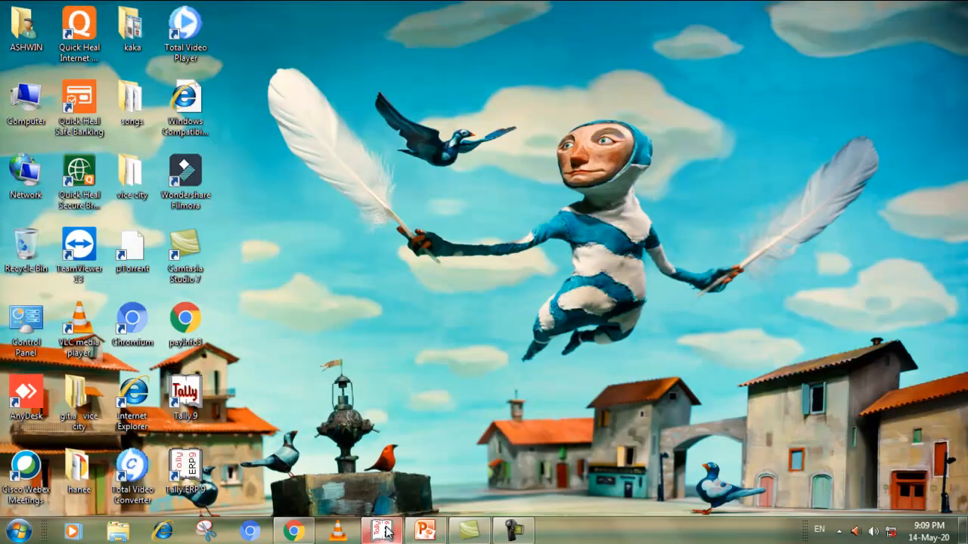
left_click(394, 531)
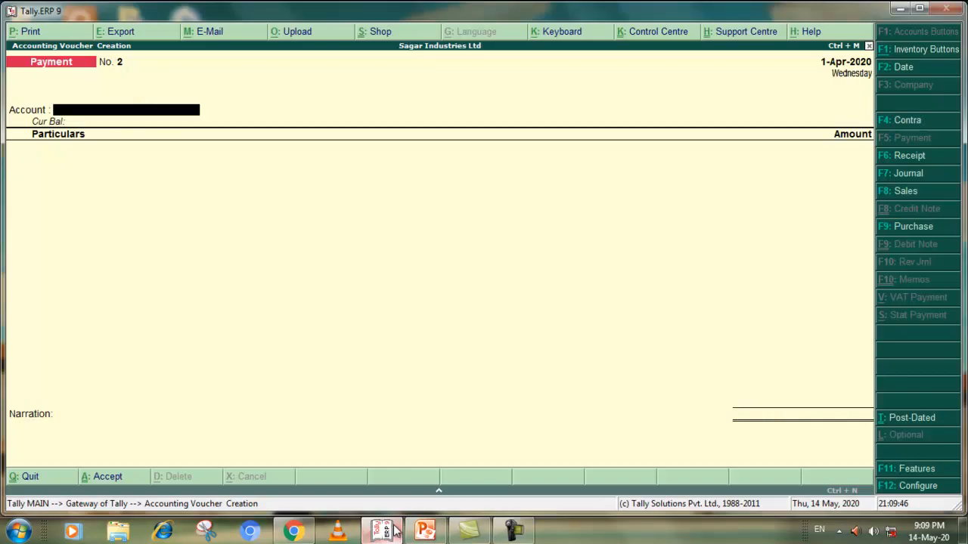
left_click(293, 532)
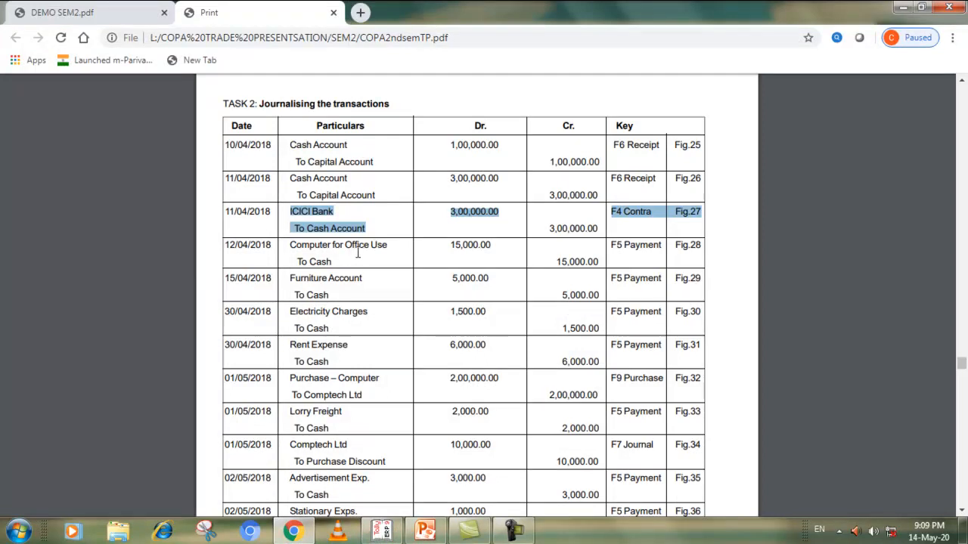
left_click(334, 284)
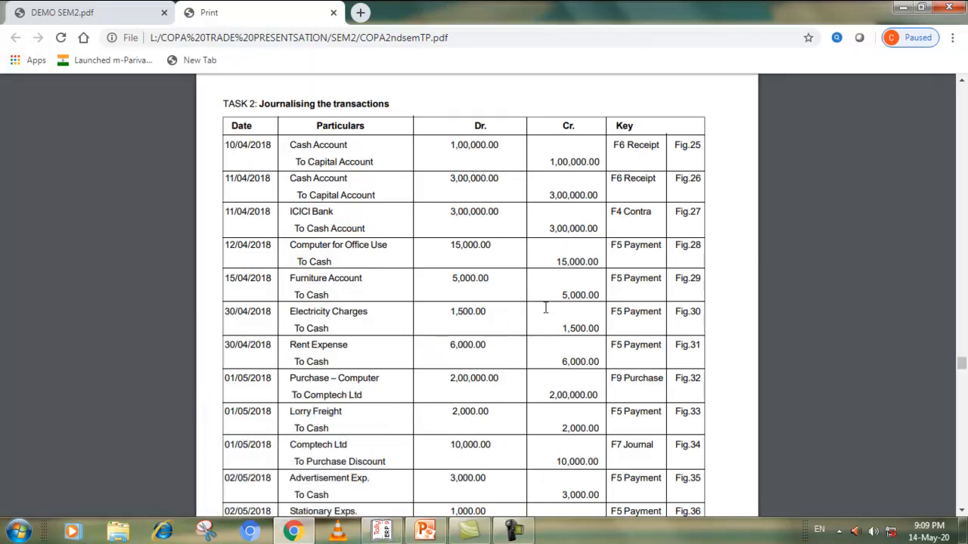
left_click_drag(611, 278, 630, 350)
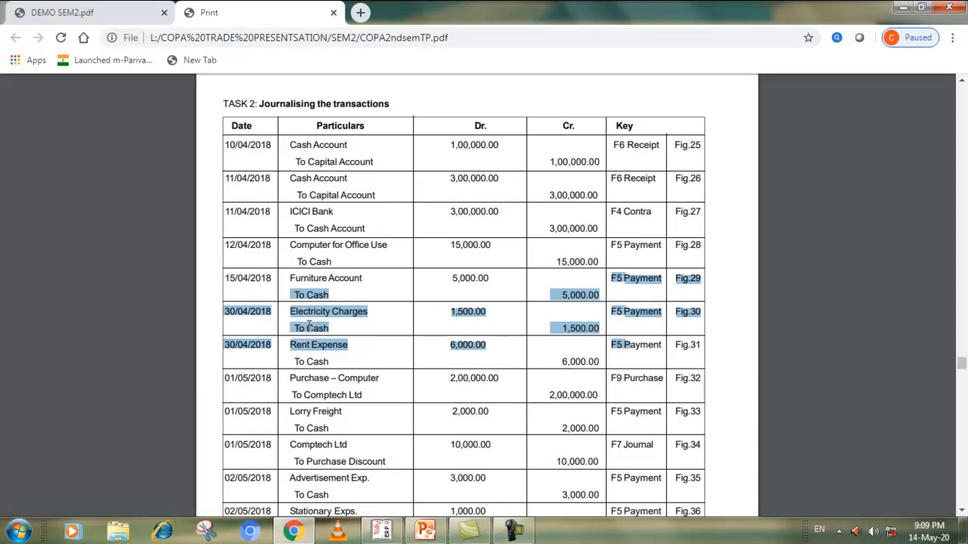
left_click(382, 532)
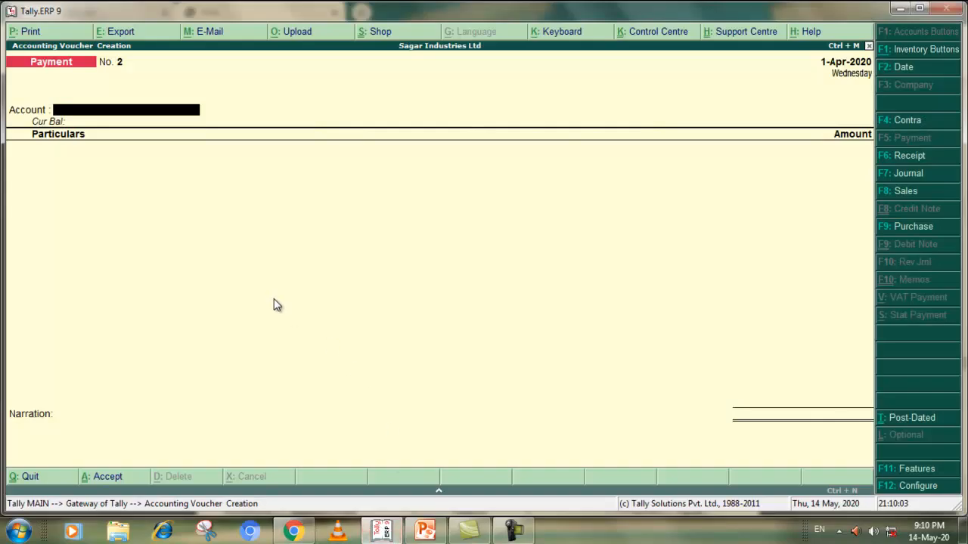
Start a Cash payment with Furniture at 5,000, checking the amount against the Task 2 table in the Chrome PDF
type("C")
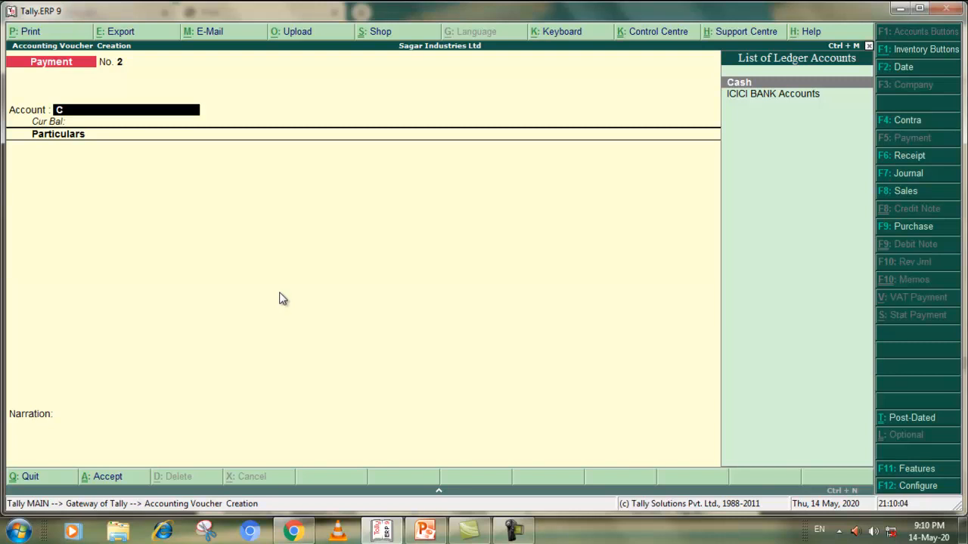
left_click(738, 83)
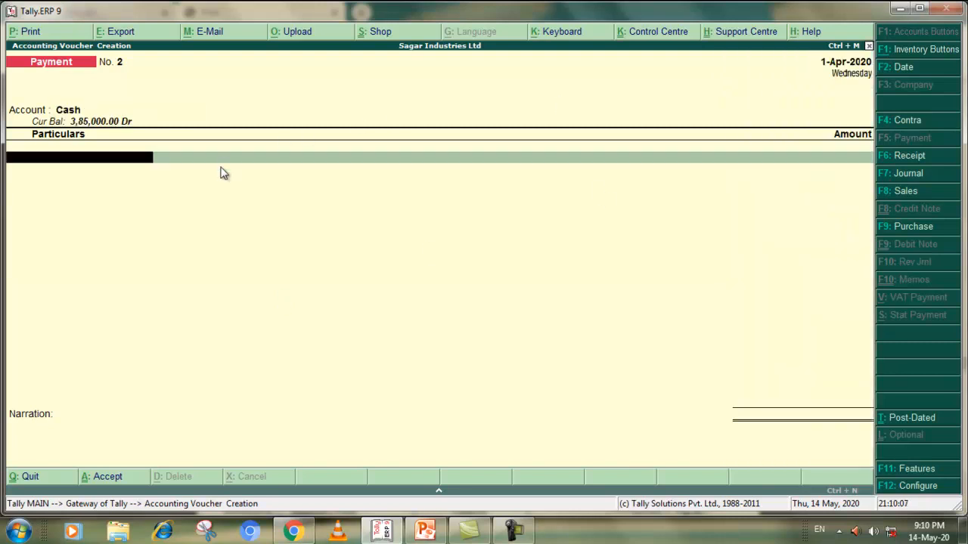
type("F")
left_click(760, 108)
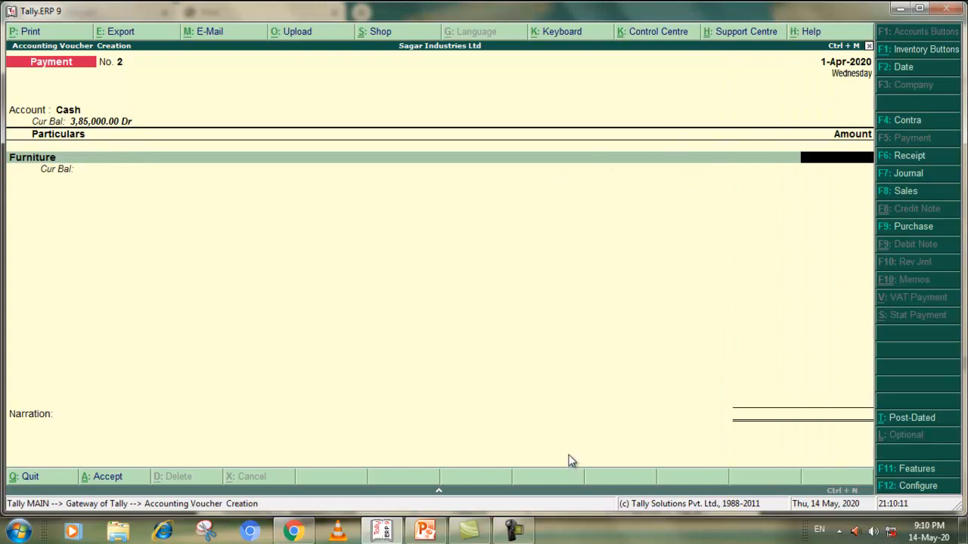
key("alt+Tab")
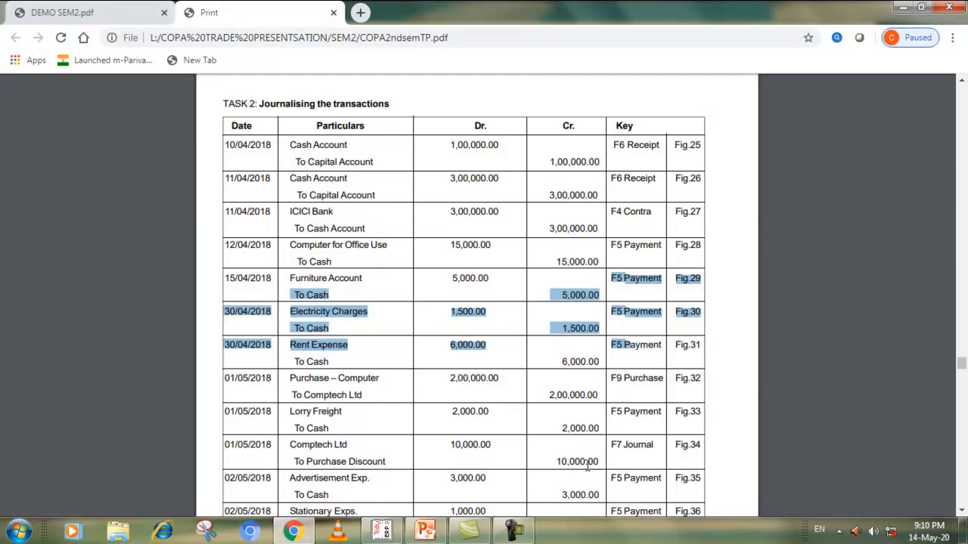
key("alt+Tab")
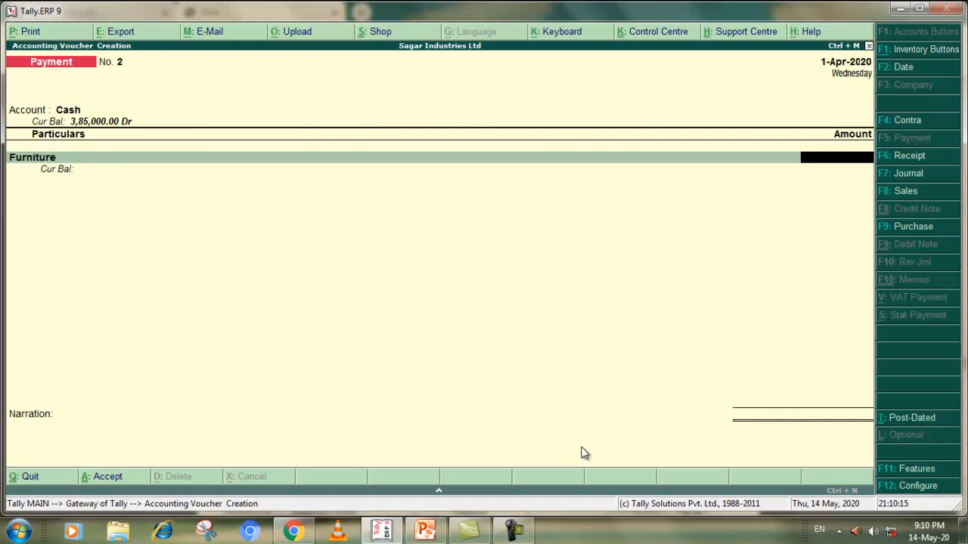
key("alt+Tab")
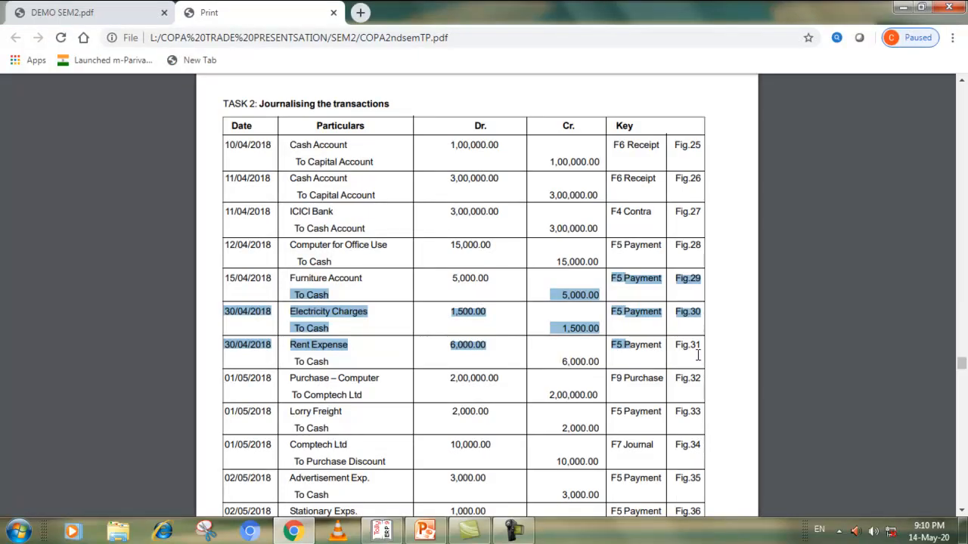
key("alt+Tab")
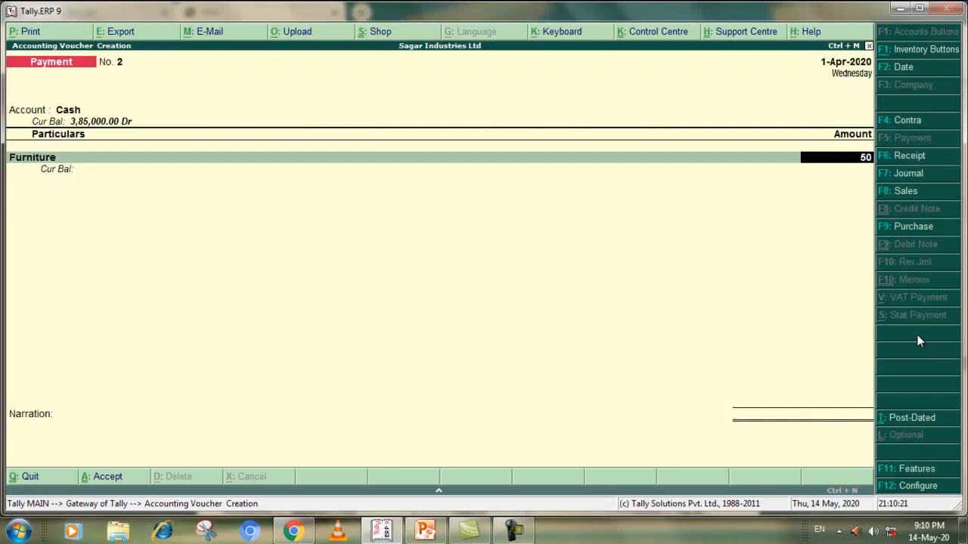
key("Return")
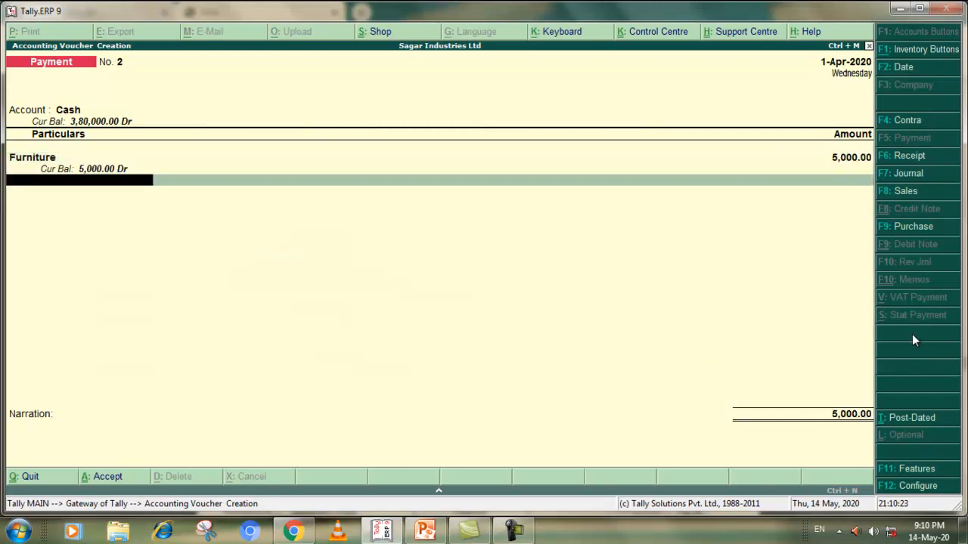
Check the electricity charges row in the Chrome PDF and add Electricity Expense at 1,500 to the Tally.ERP 9 payment voucher
key("alt+Tab")
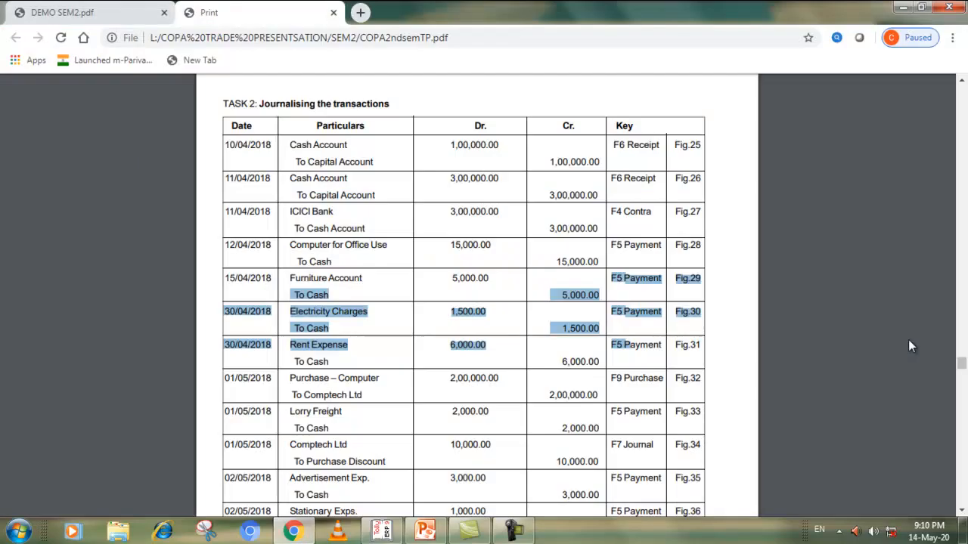
key("alt+Tab")
type("e")
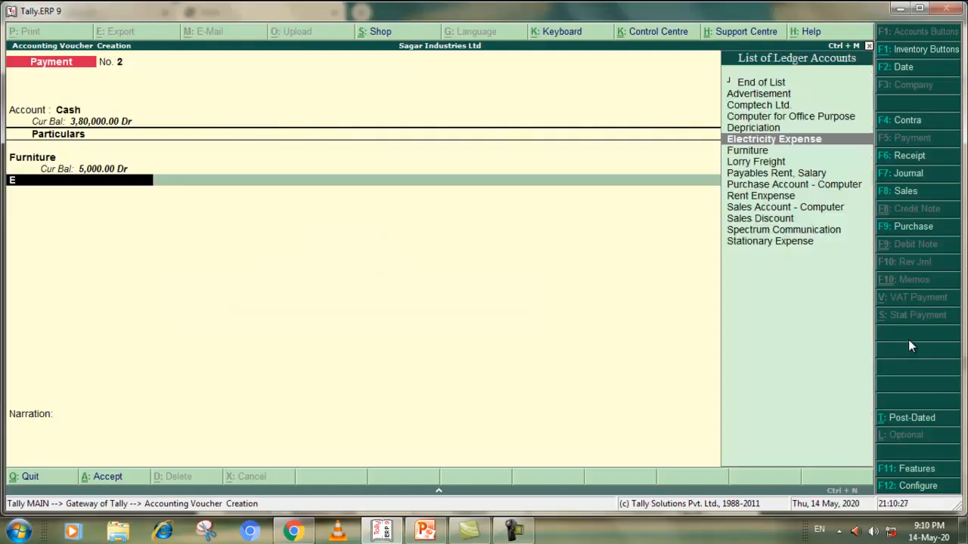
left_click(801, 143)
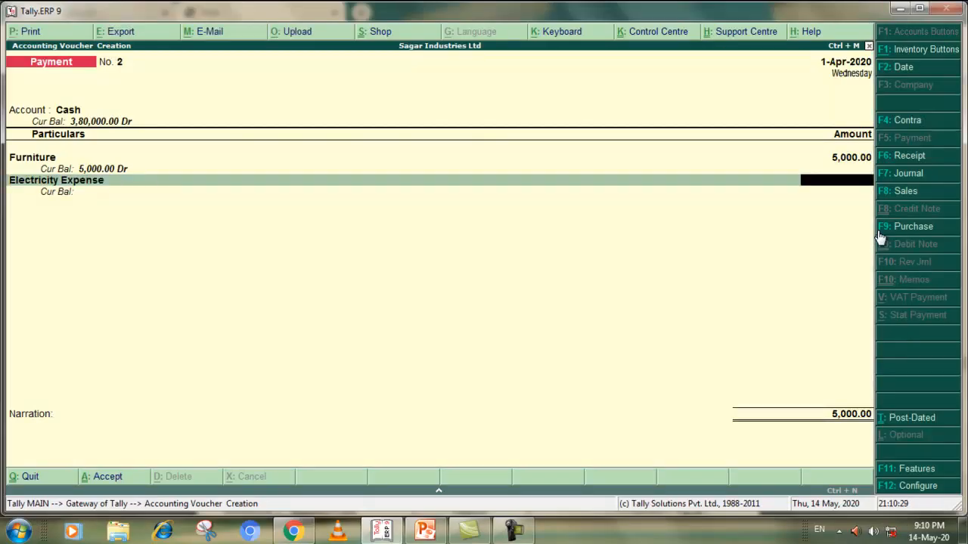
type("1500")
key("Return")
Add Rent Enxpense at 6,000 to the payment voucher and accept it without narration
type("r")
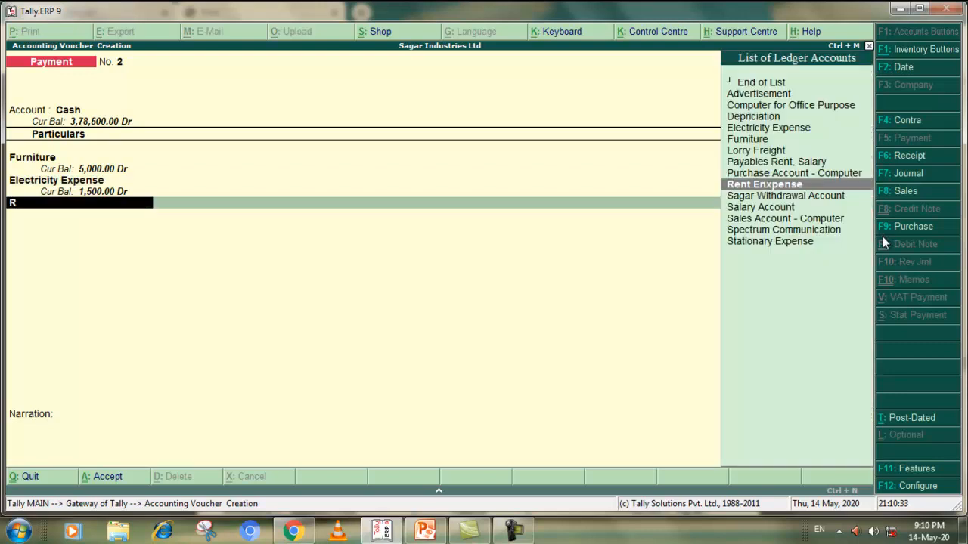
left_click(784, 184)
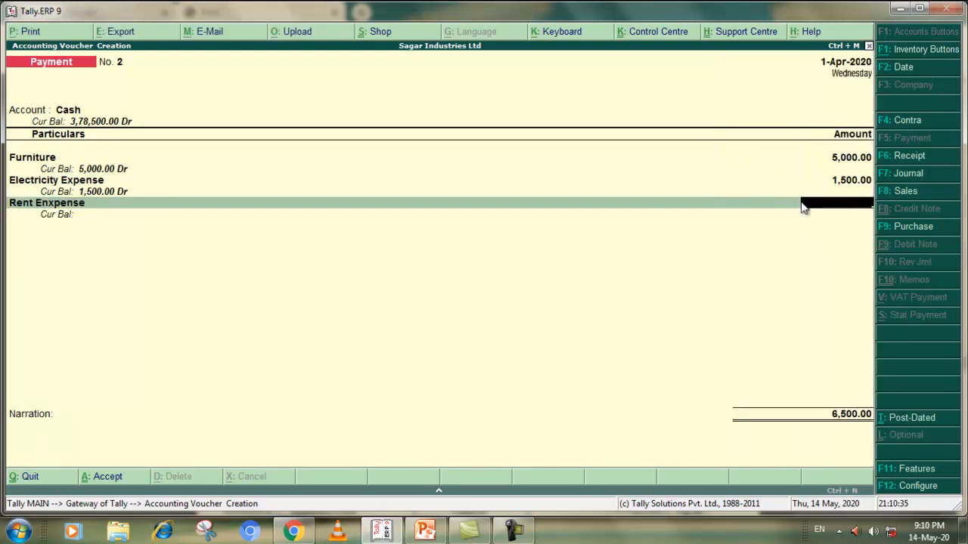
type("6000")
key("Return")
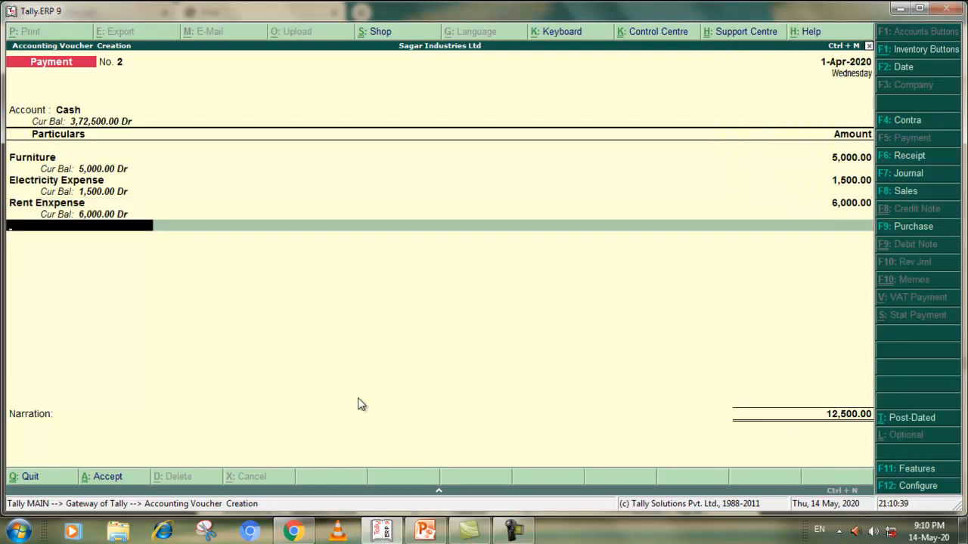
left_click(121, 479)
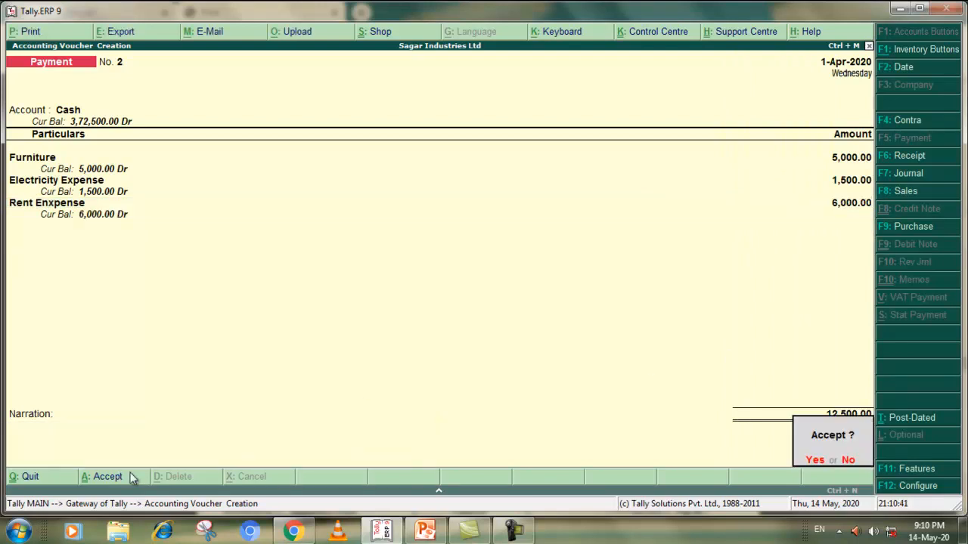
left_click(815, 462)
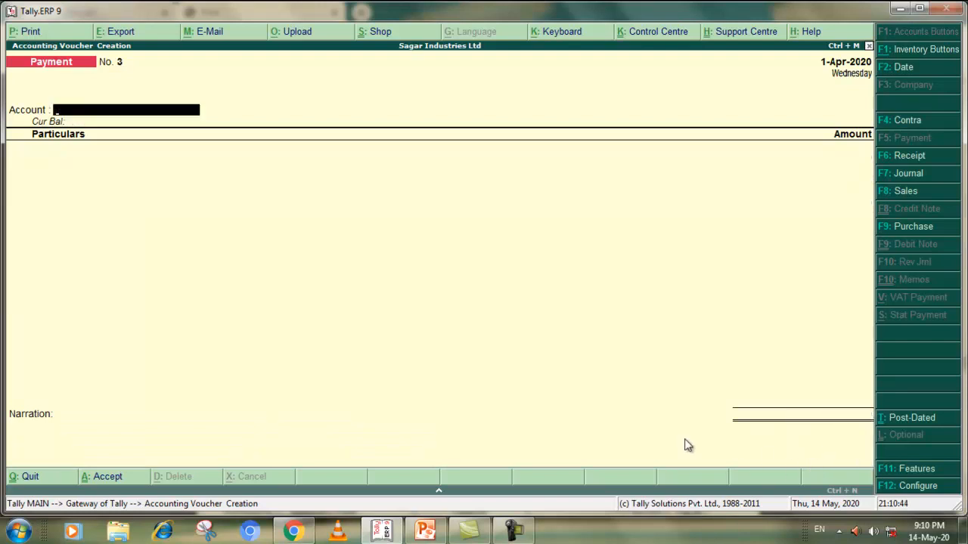
Check the 01/05/2018 Purchase – Computer transaction in the Chrome PDF and open a new Purchase voucher in Tally.ERP 9
key("alt+Tab")
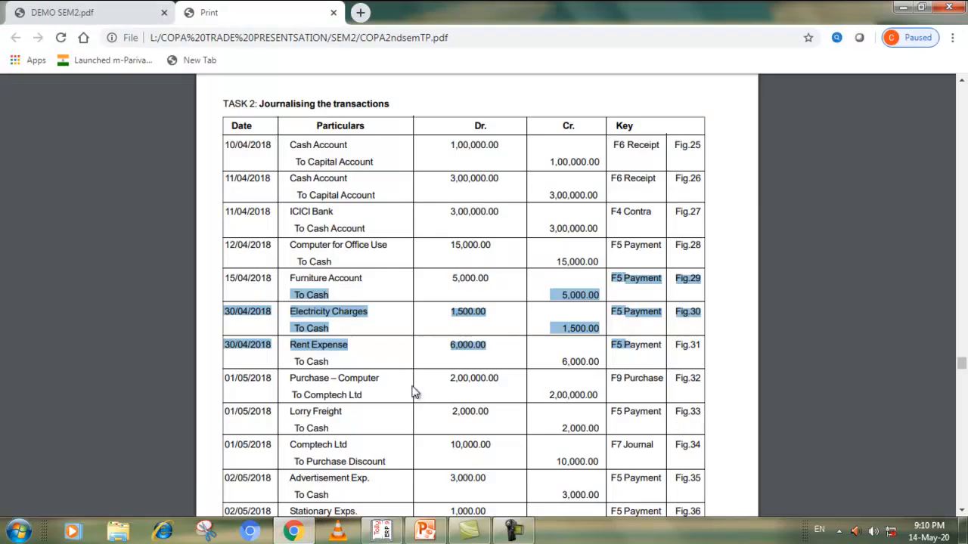
scroll(424, 367, "down", 1)
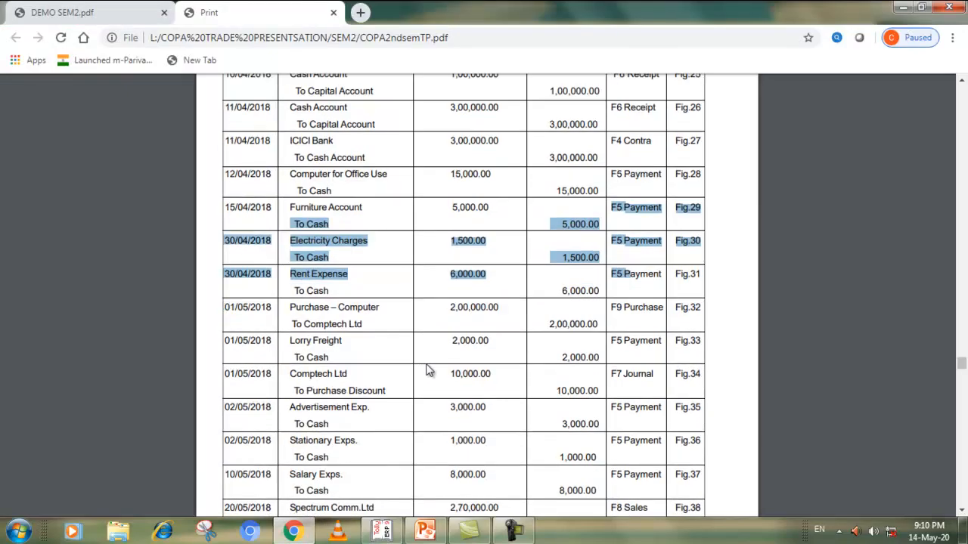
left_click(383, 325)
scroll(495, 296, "down", 2)
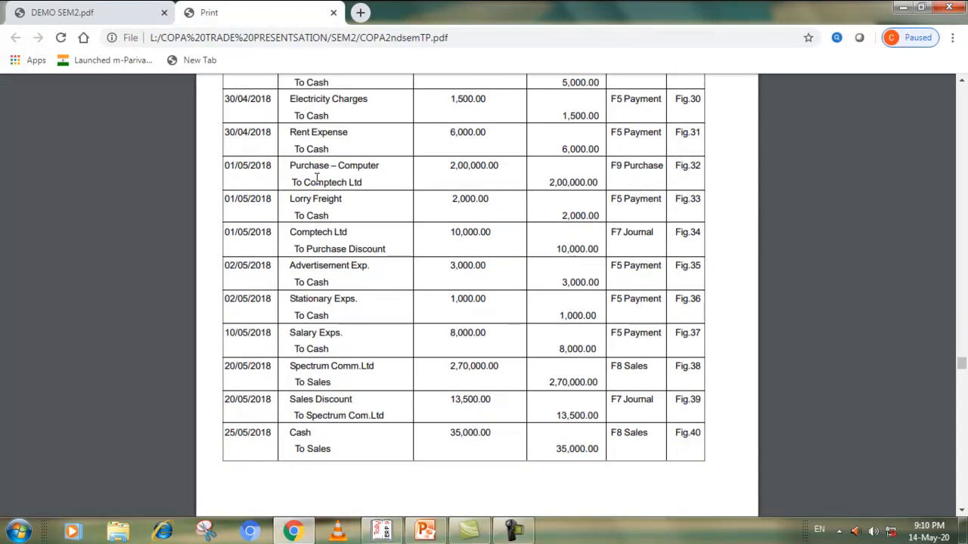
key("alt+Tab")
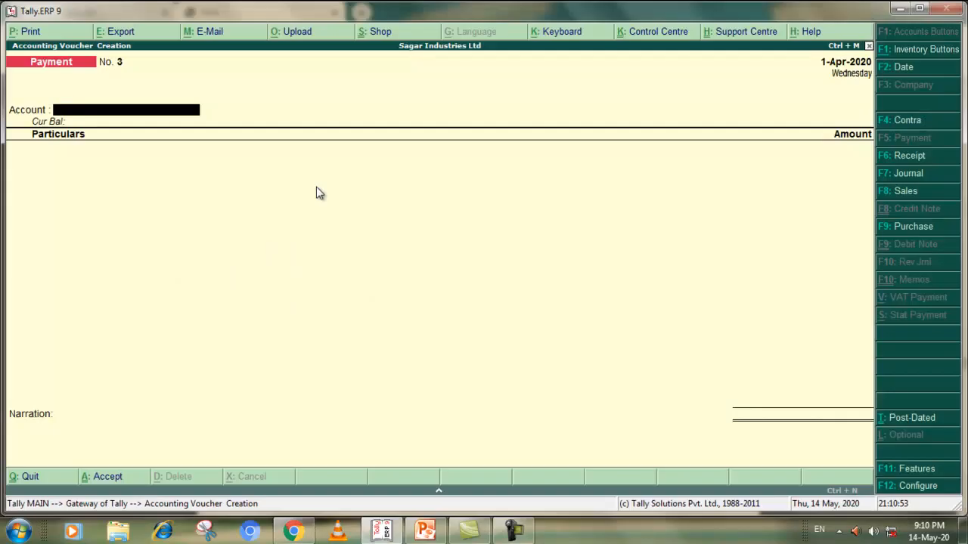
left_click(895, 226)
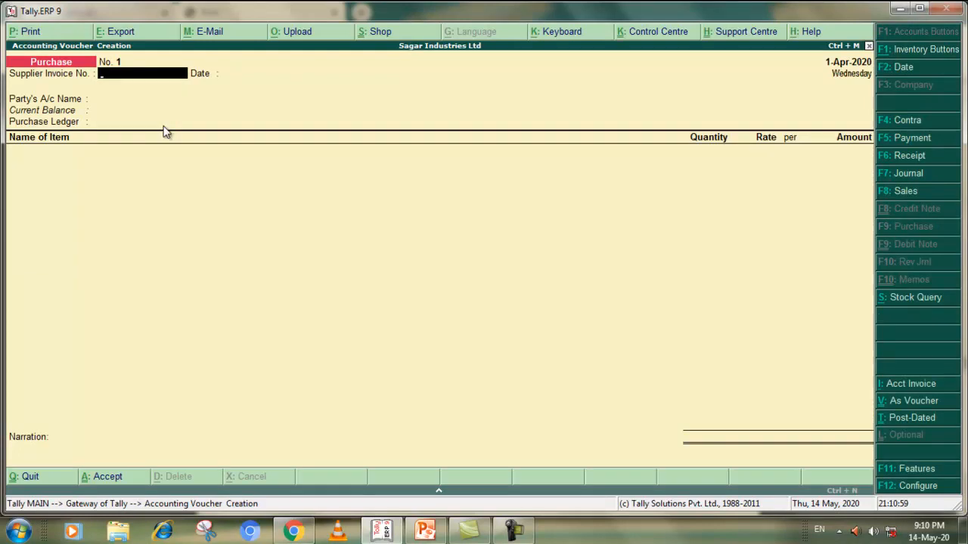
Leave the supplier invoice number and date blank, and set Comptech Ltd. as party with default supplier details and Purchase Account - Computer as ledger
key("Return")
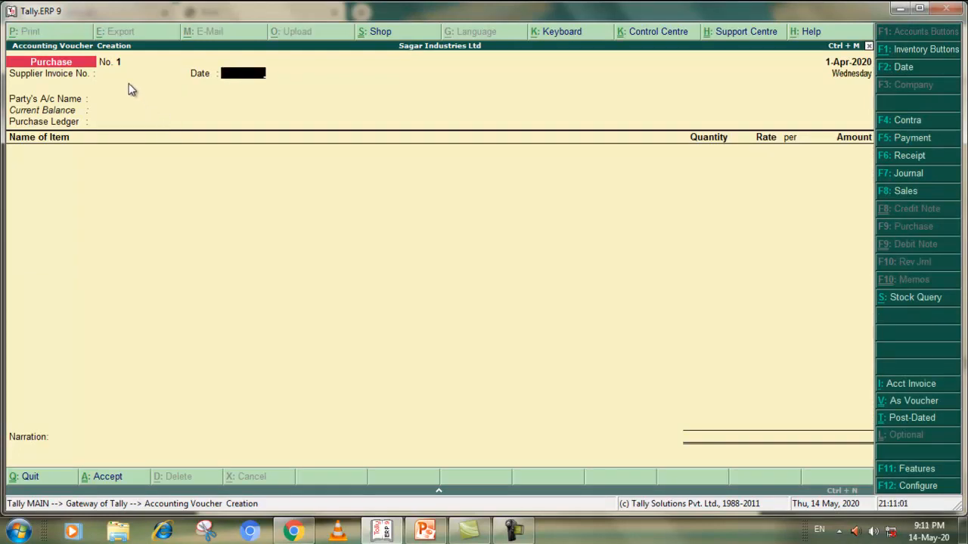
key("Return")
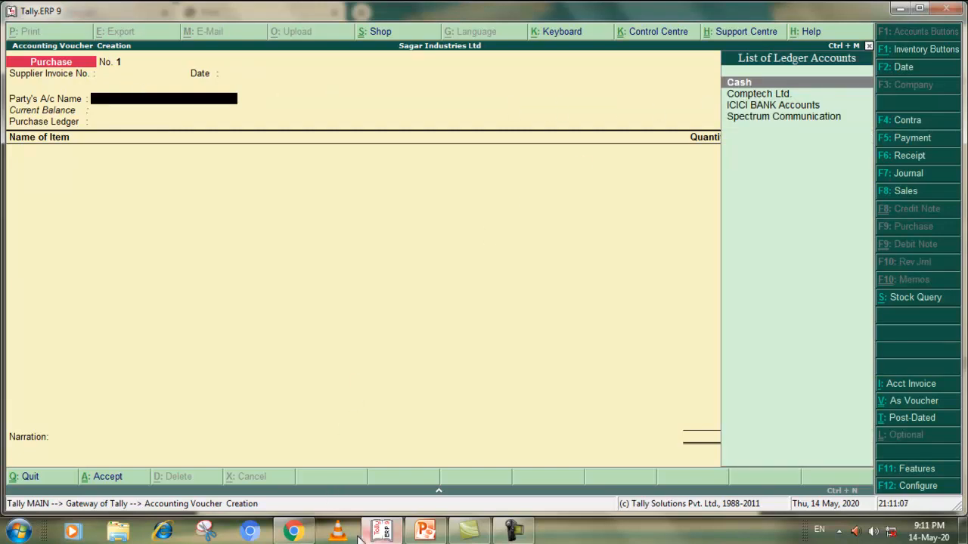
left_click(303, 533)
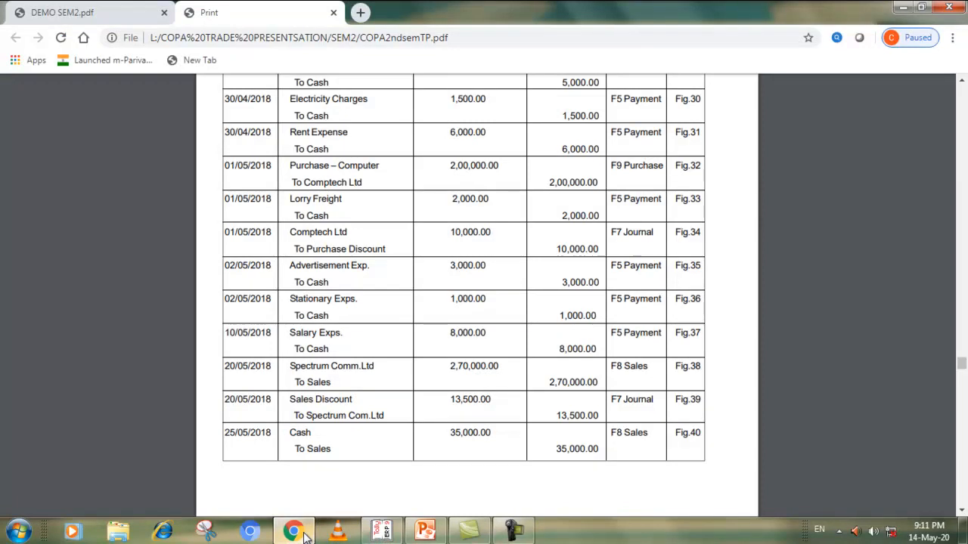
left_click(303, 533)
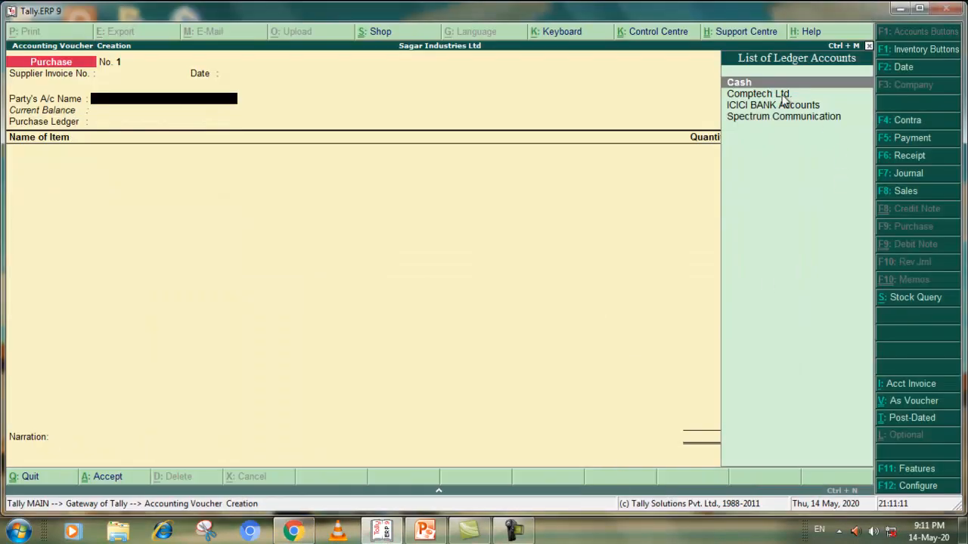
left_click(743, 94)
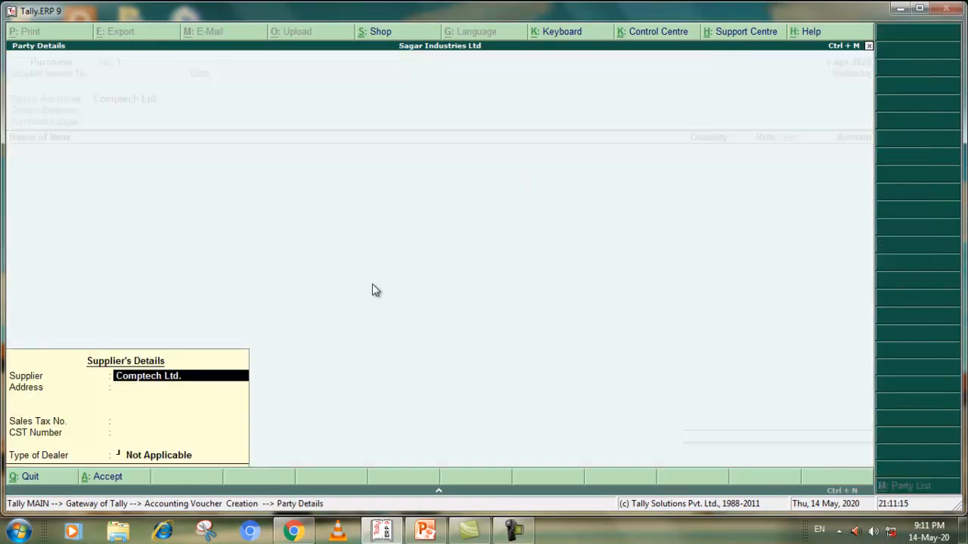
key("Return")
key("Return")
key("Return")
key("Return")
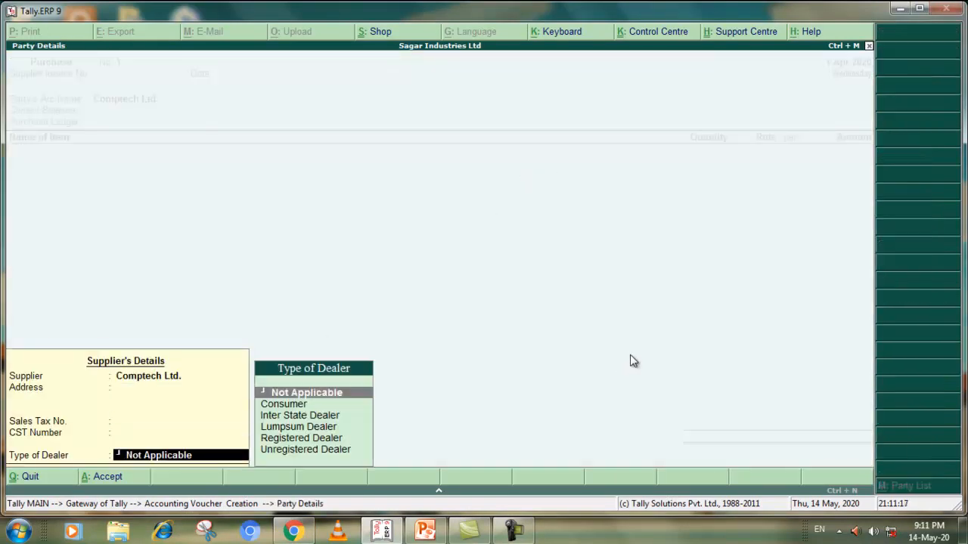
key("Return")
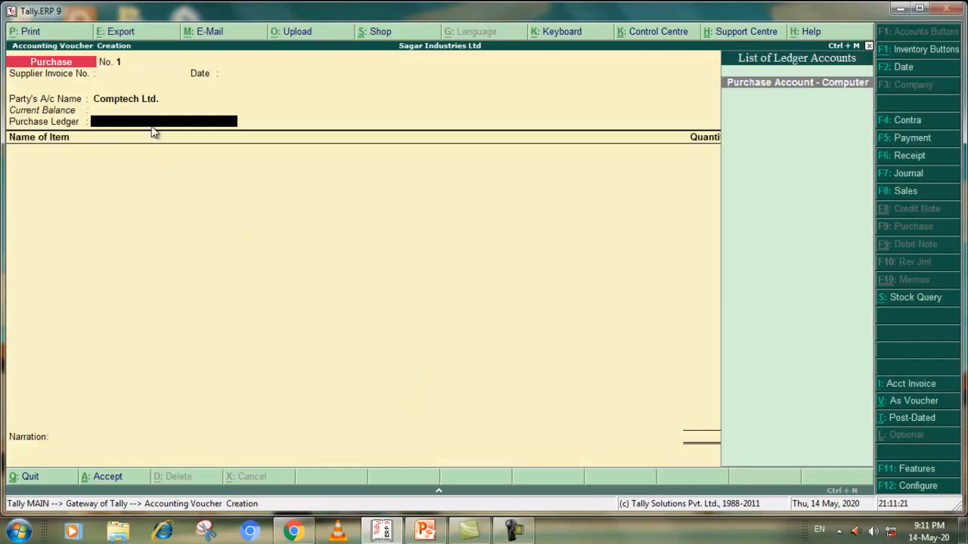
left_click(787, 83)
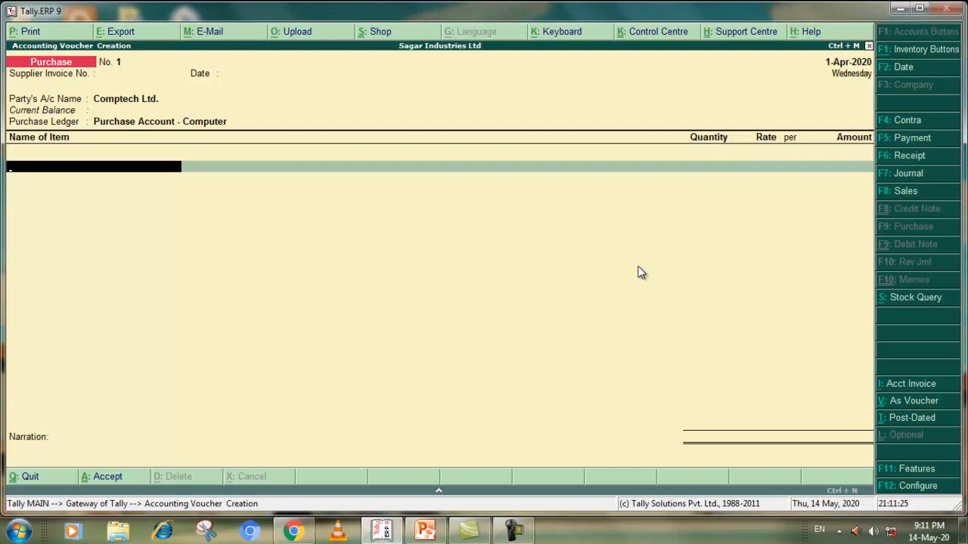
Create a stock item named Computer1 under Primary with units Not Applicable from the purchase voucher's item line
key("alt+c")
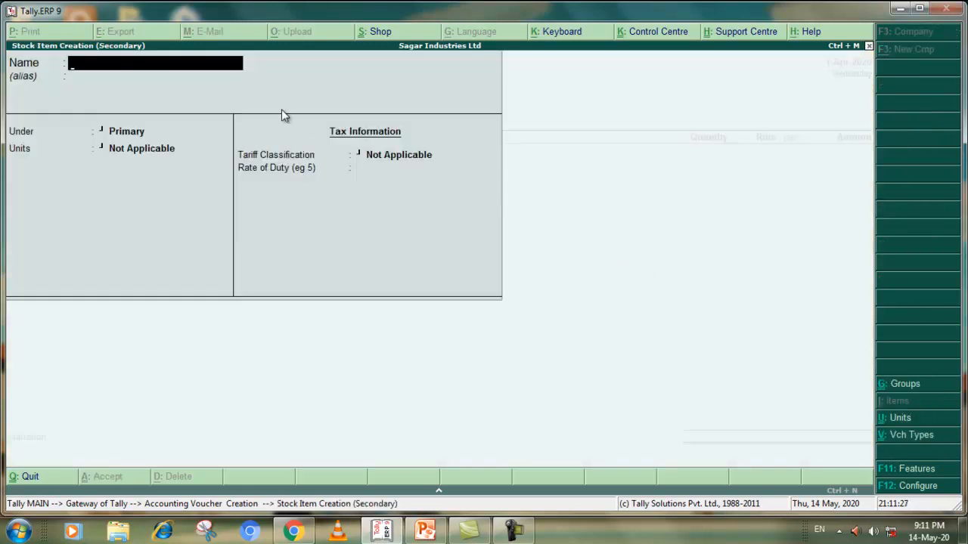
type("Computer1")
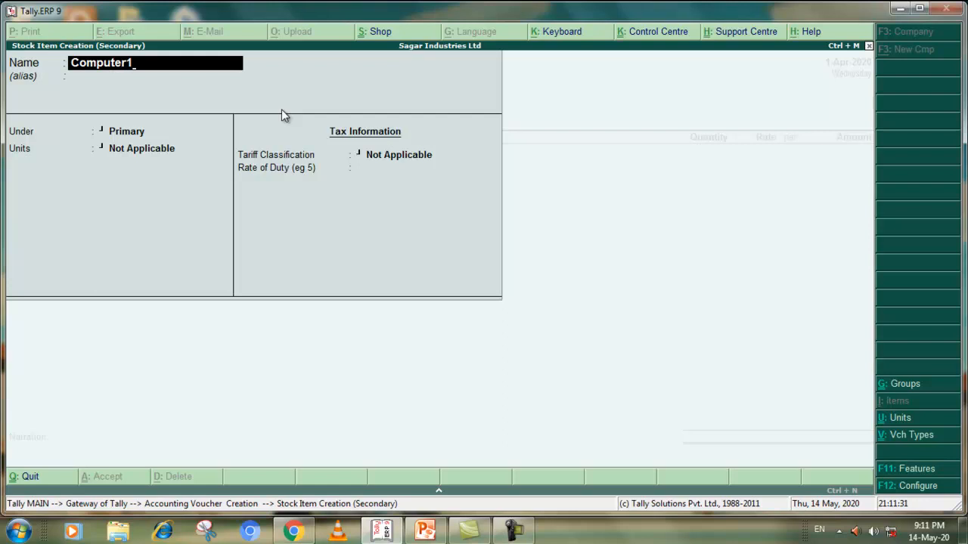
key("Return")
key("Return")
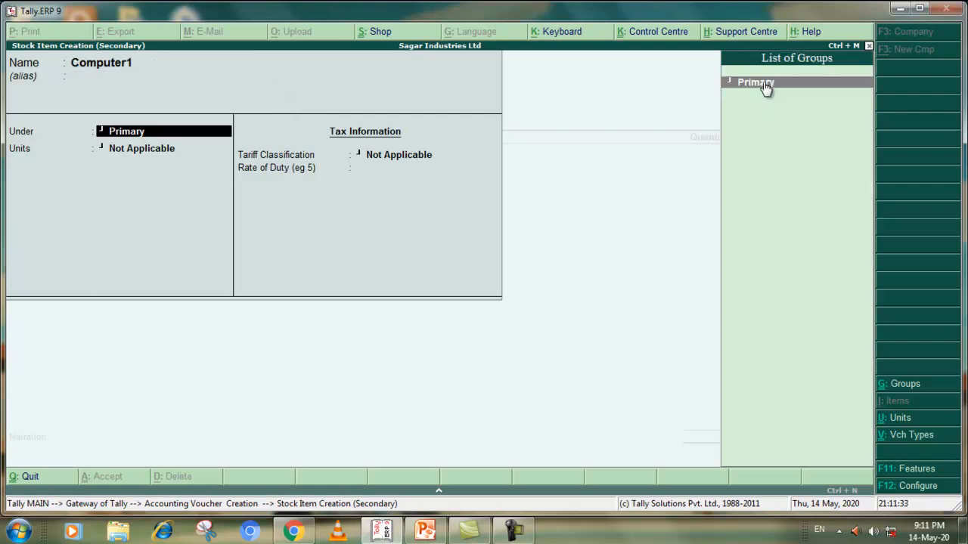
key("Return")
key("Return")
key("Return")
left_click(438, 296)
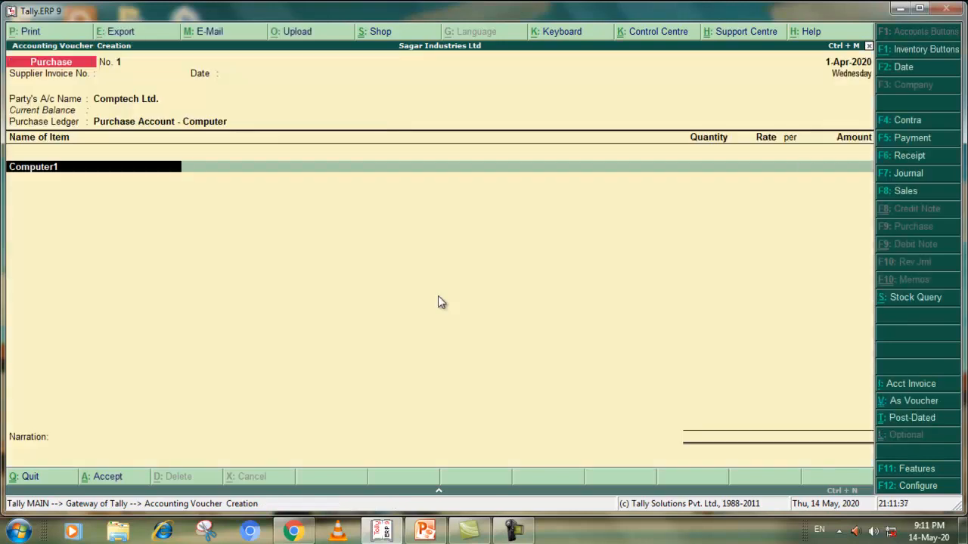
Enter Computer1 in the purchase voucher with an amount of 2,00,000 and no quantity or rate
type("2,00,0")
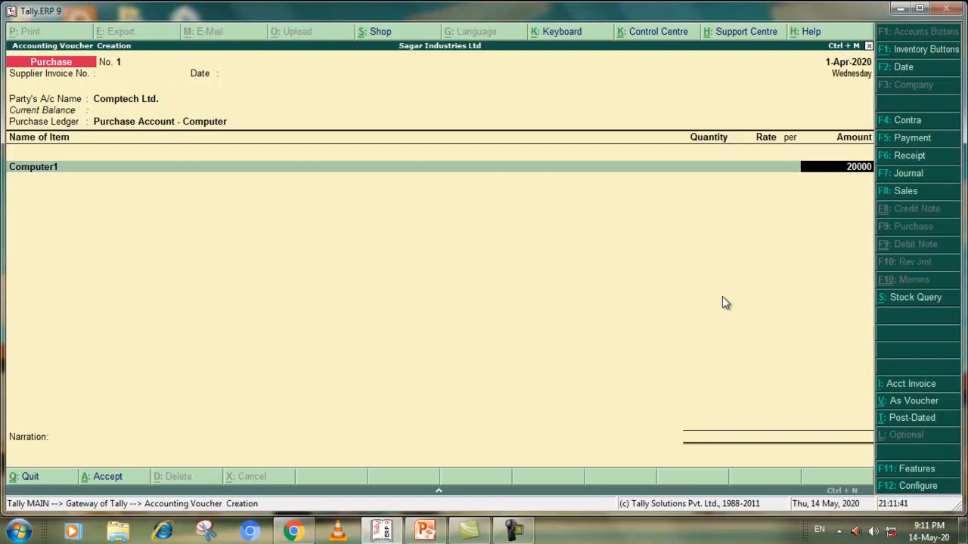
type("00")
key("Return")
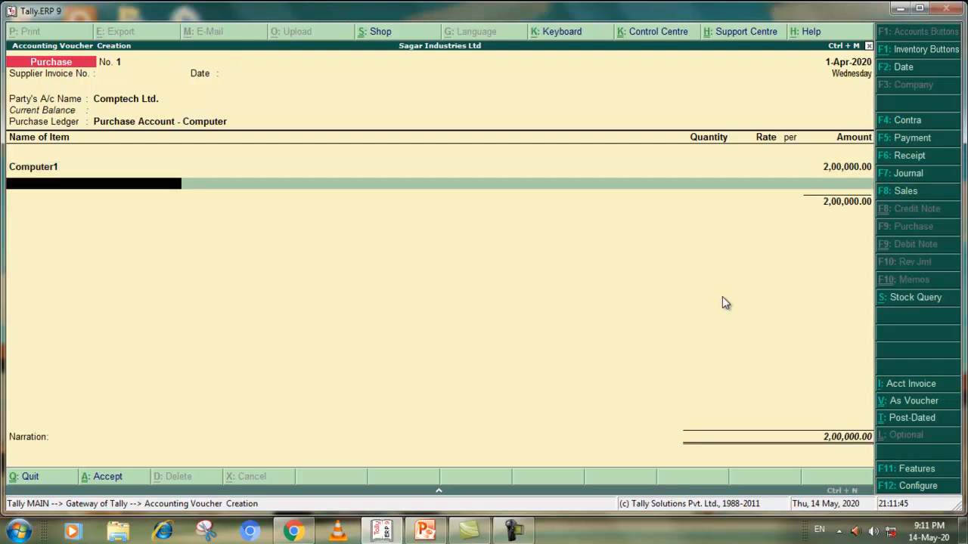
Accept the Computer1 purchase voucher and check the 01/05/2018 Lorry Freight transaction in the Chrome PDF
left_click(118, 481)
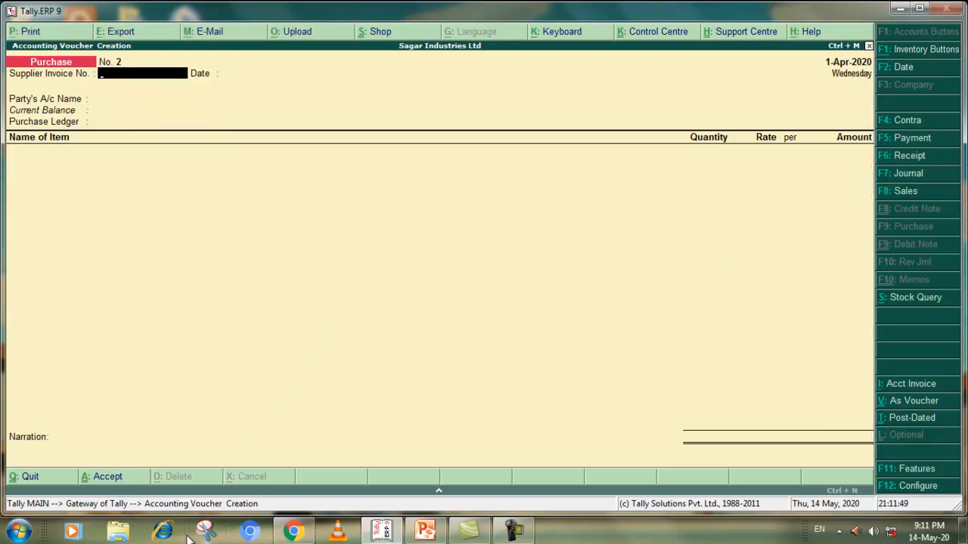
left_click(294, 531)
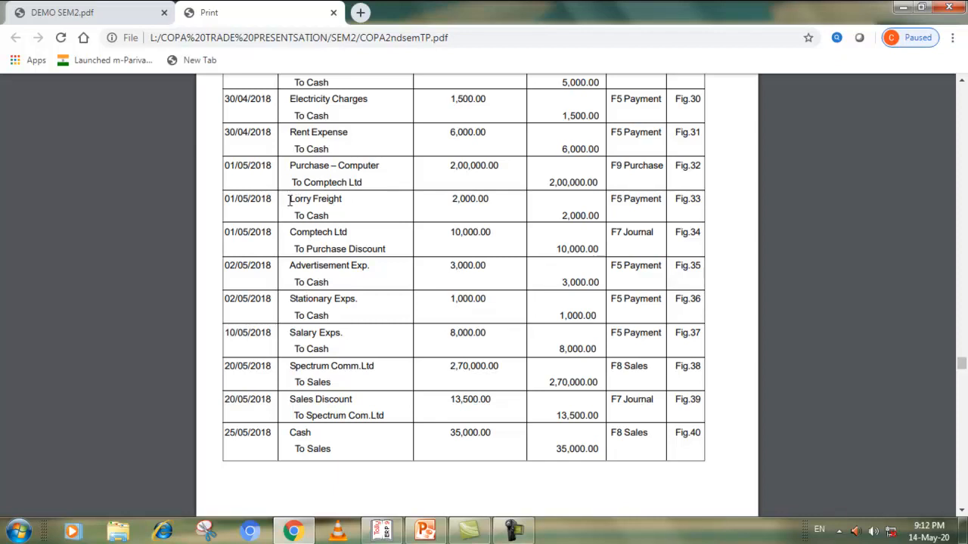
left_click(387, 532)
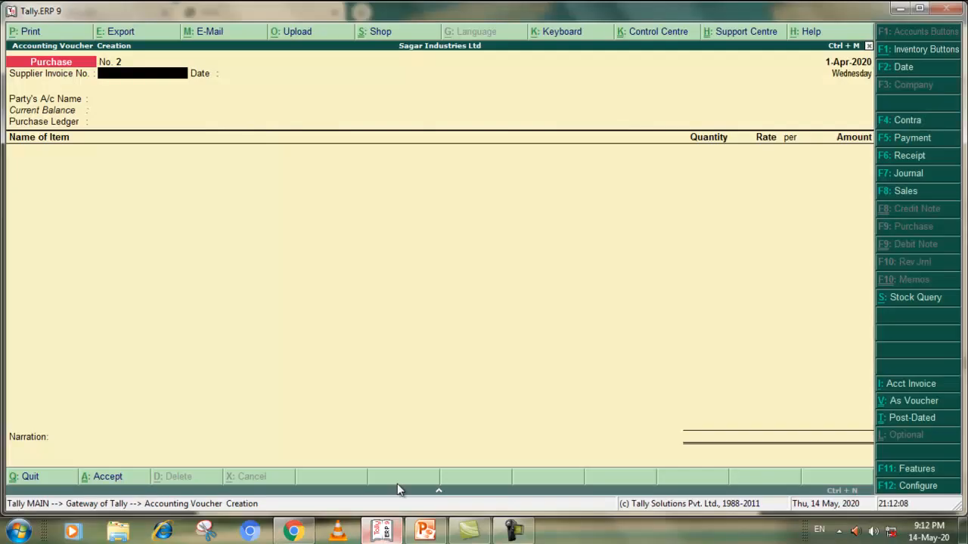
Record a Payment voucher from Cash for Lorry Freight of 2,000, verifying the amount in the Chrome PDF, and accept it without narration
left_click(911, 139)
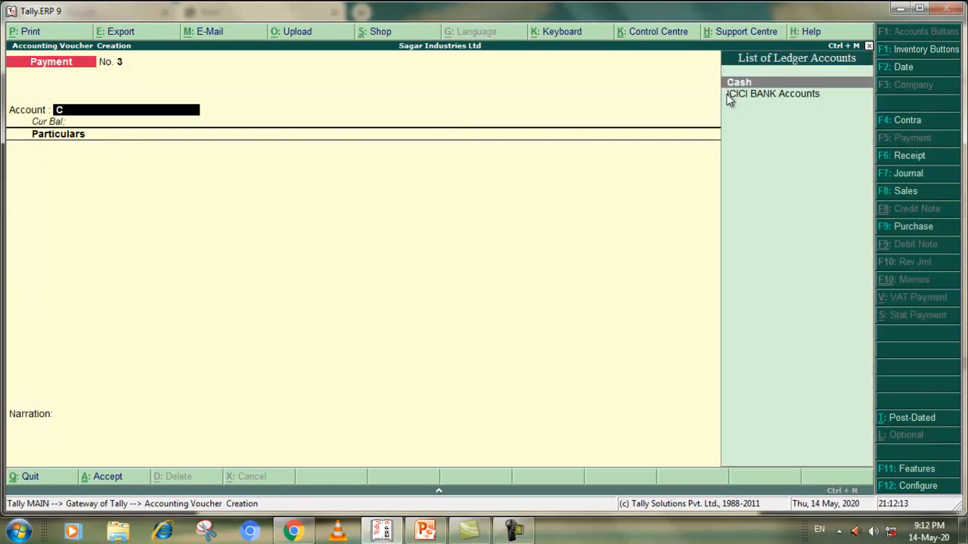
left_click(729, 82)
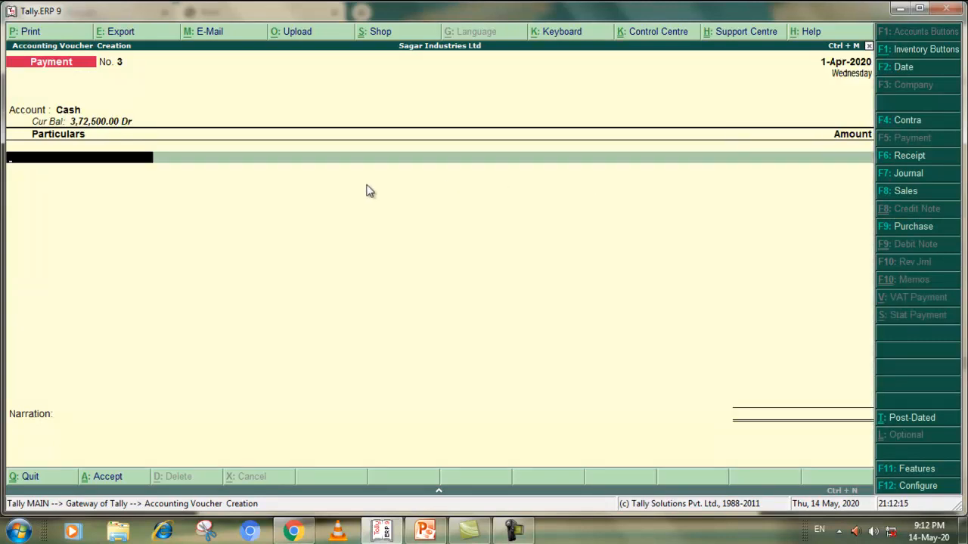
type("L")
key("Return")
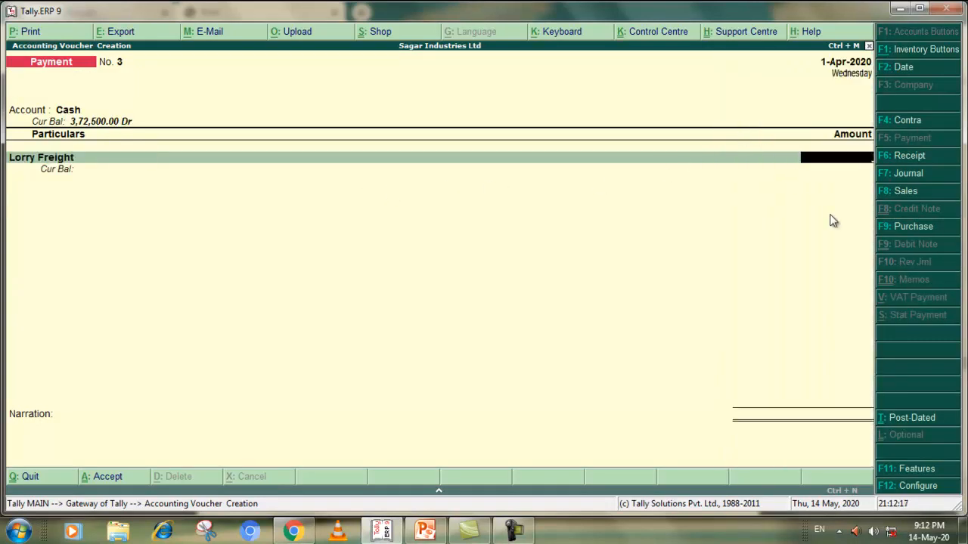
key("alt+Tab")
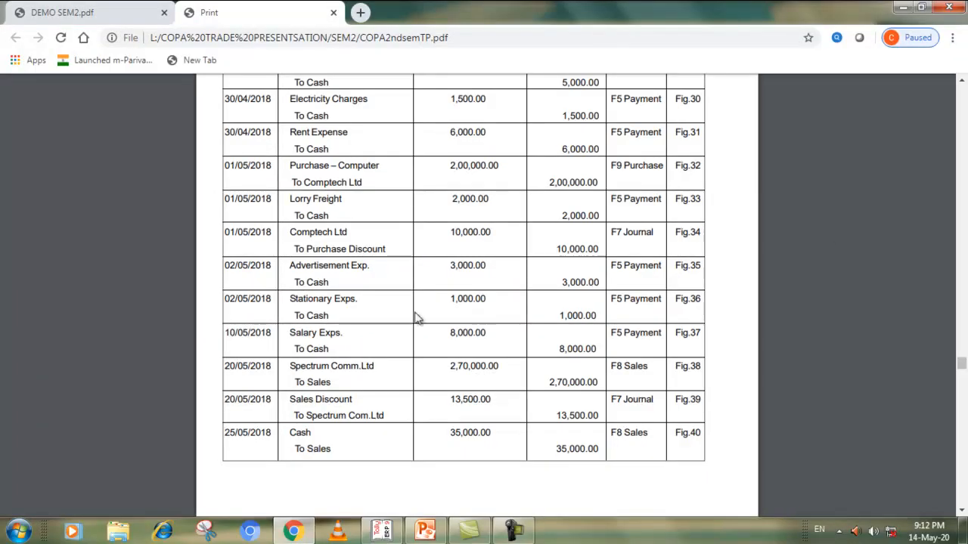
key("alt+Tab")
type("20000")
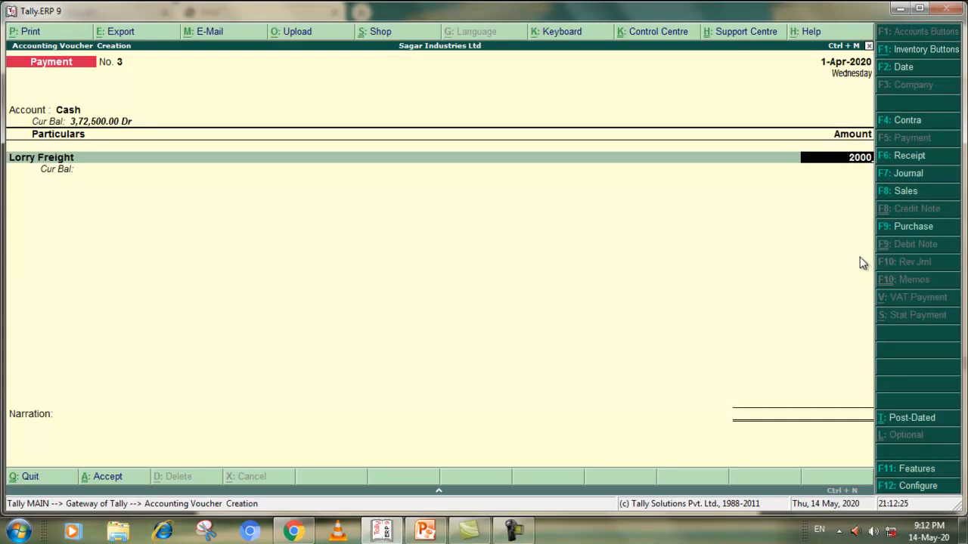
key("Return")
key("Return")
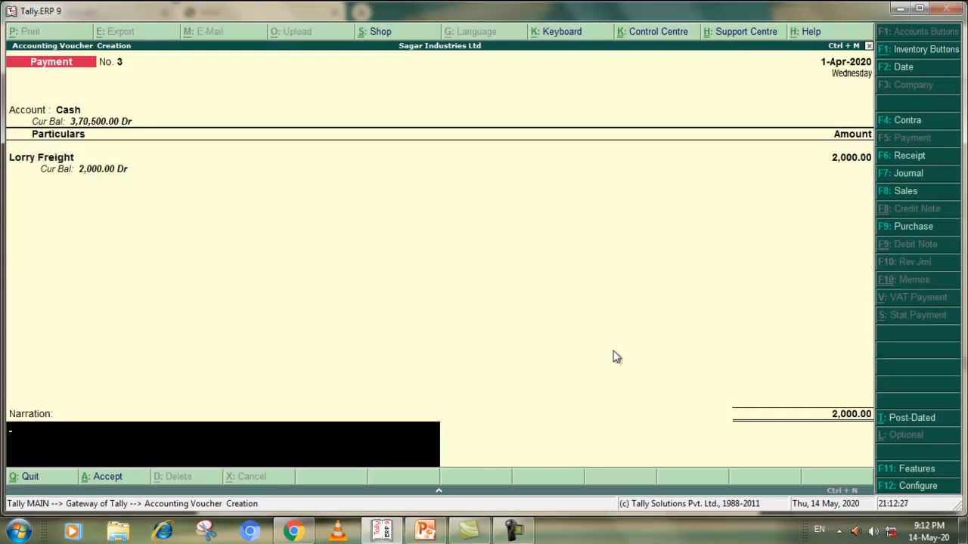
left_click(110, 477)
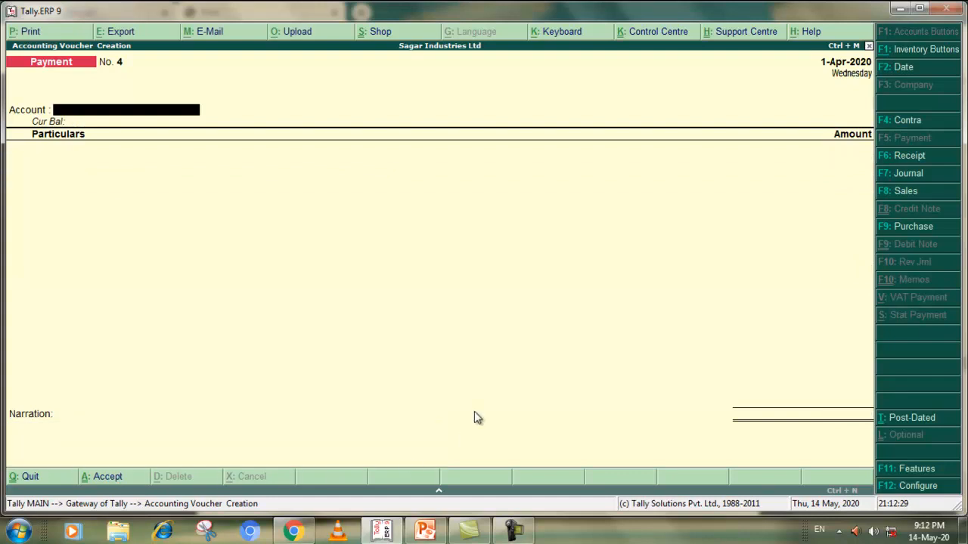
key("alt+Tab")
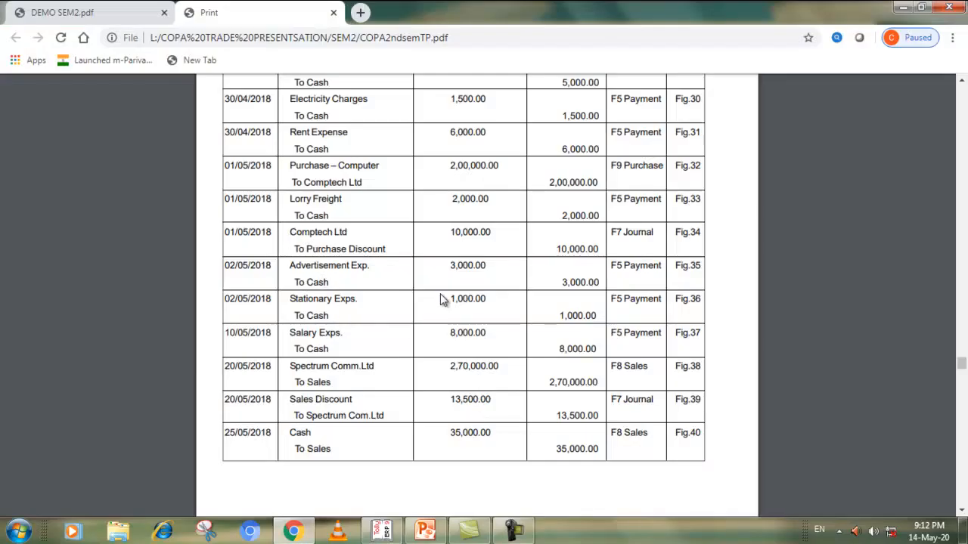
key("alt+Tab")
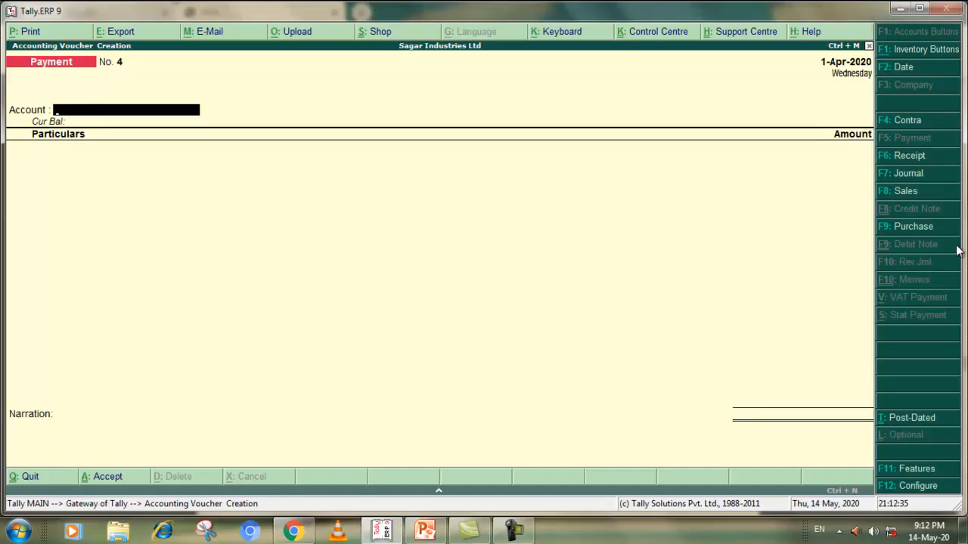
left_click(897, 173)
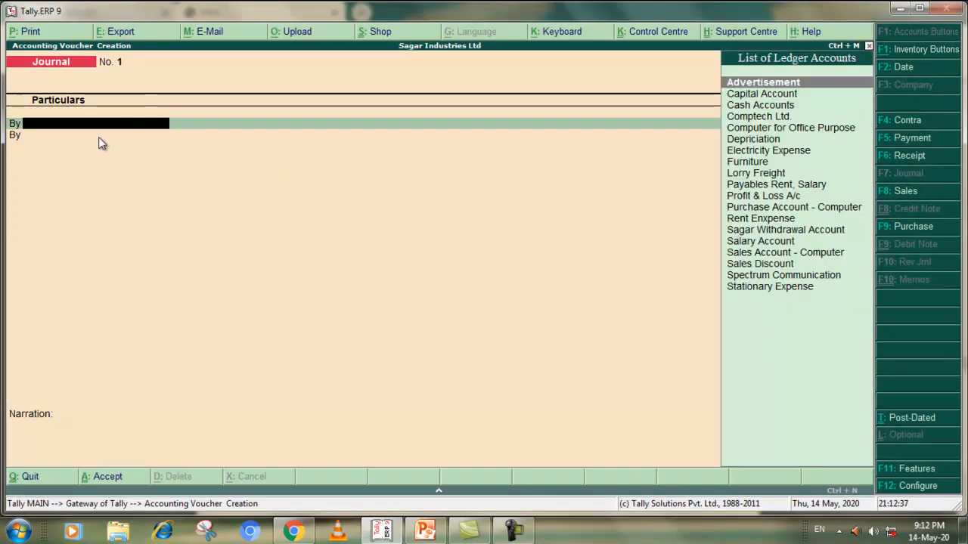
left_click(756, 118)
key("alt+Tab")
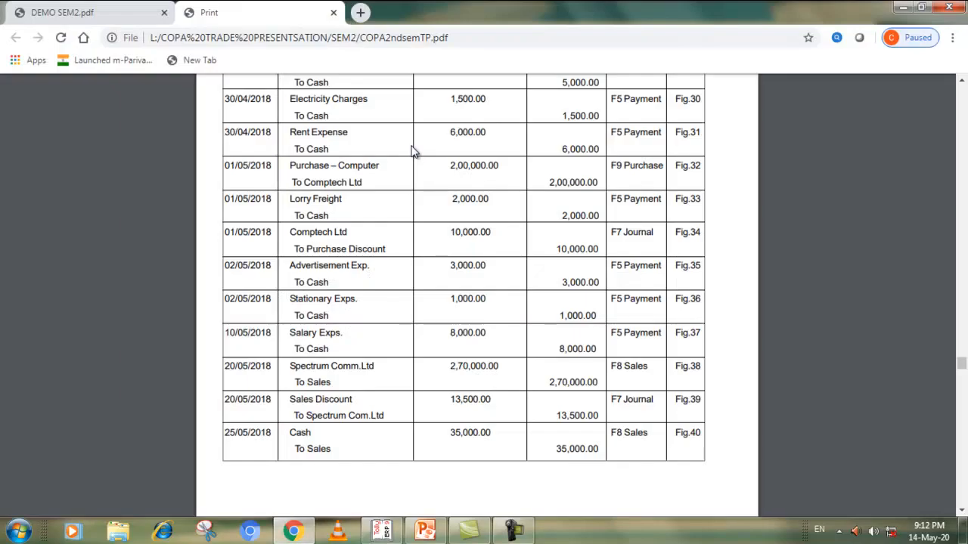
key("alt+Tab")
type("10000")
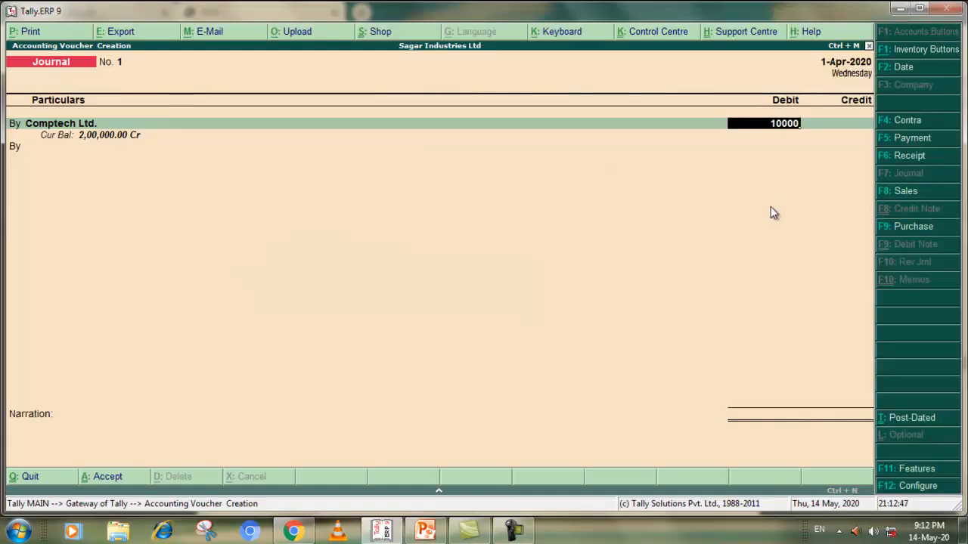
key("Return")
key("Return")
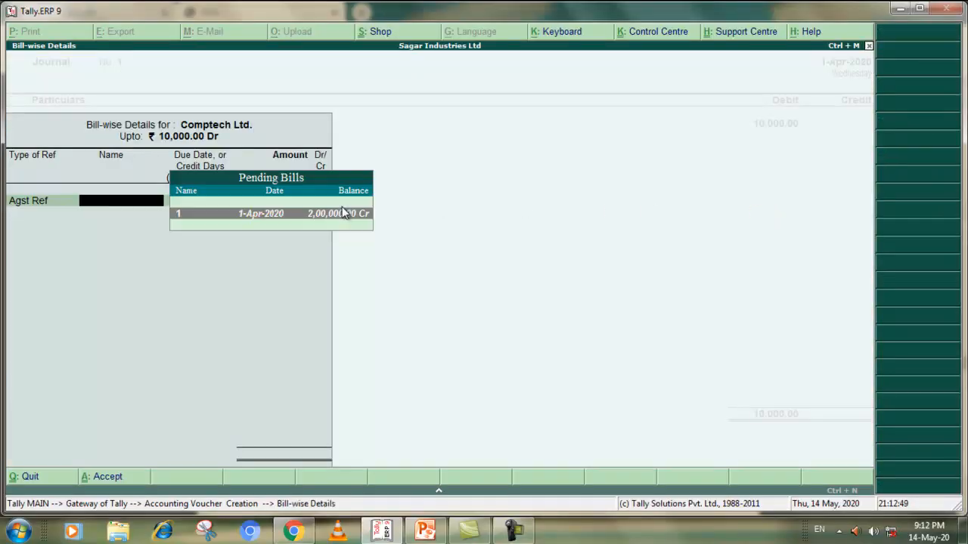
key("Return")
key("Return")
key("Return")
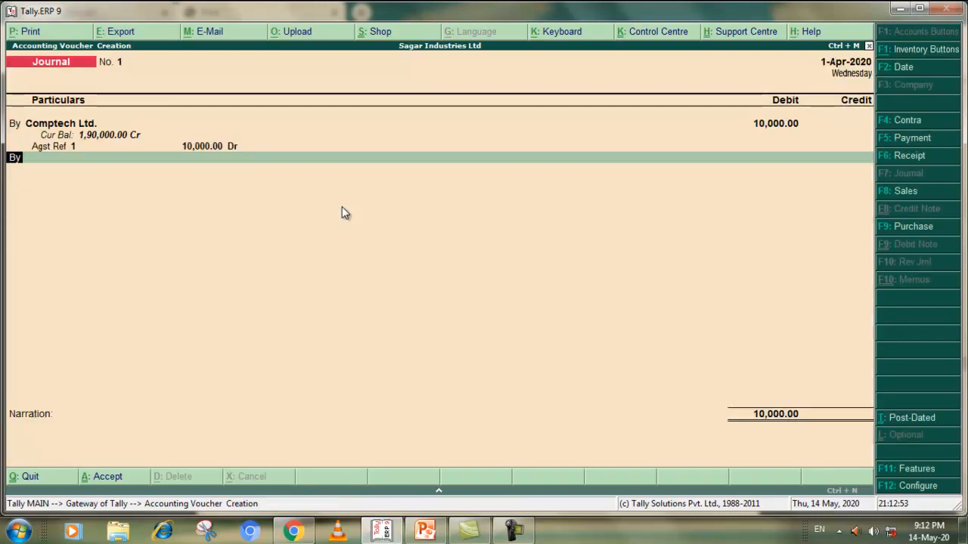
key("Return")
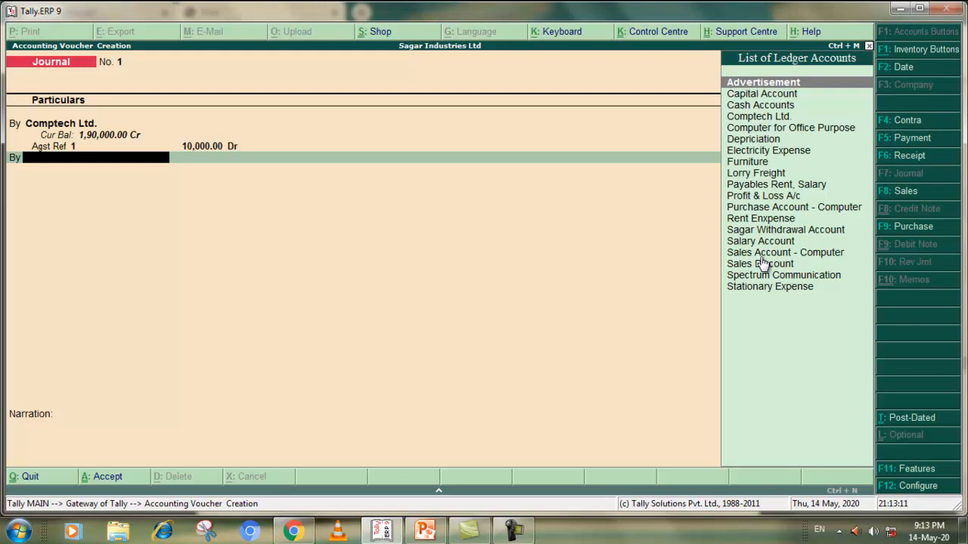
left_click(868, 46)
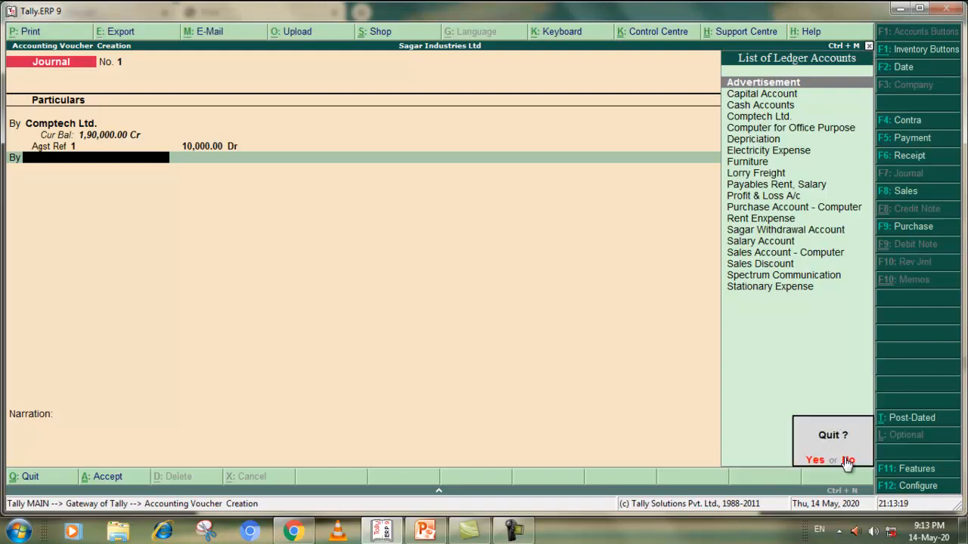
left_click(815, 459)
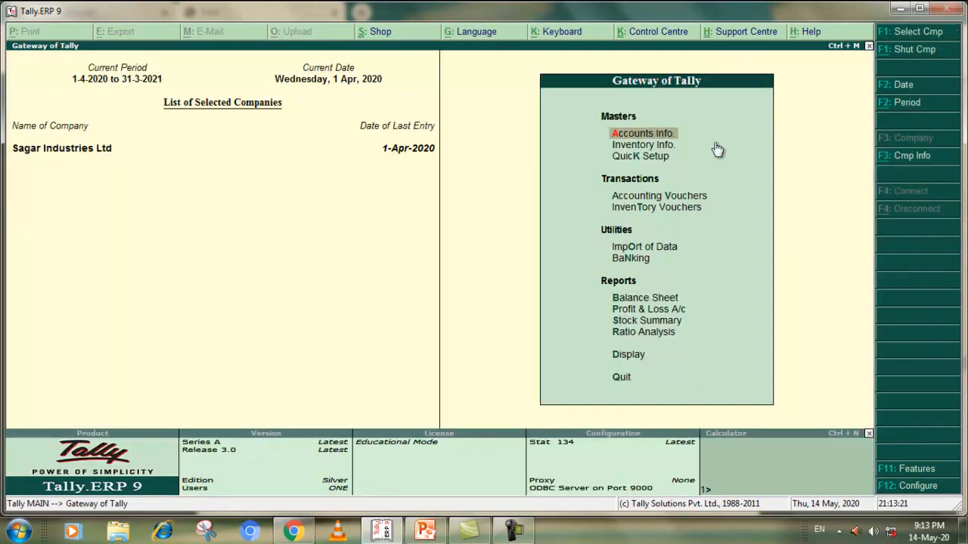
Create a single accounts group named Purchase-Discount from Accounts Info
left_click(624, 134)
left_click(650, 218)
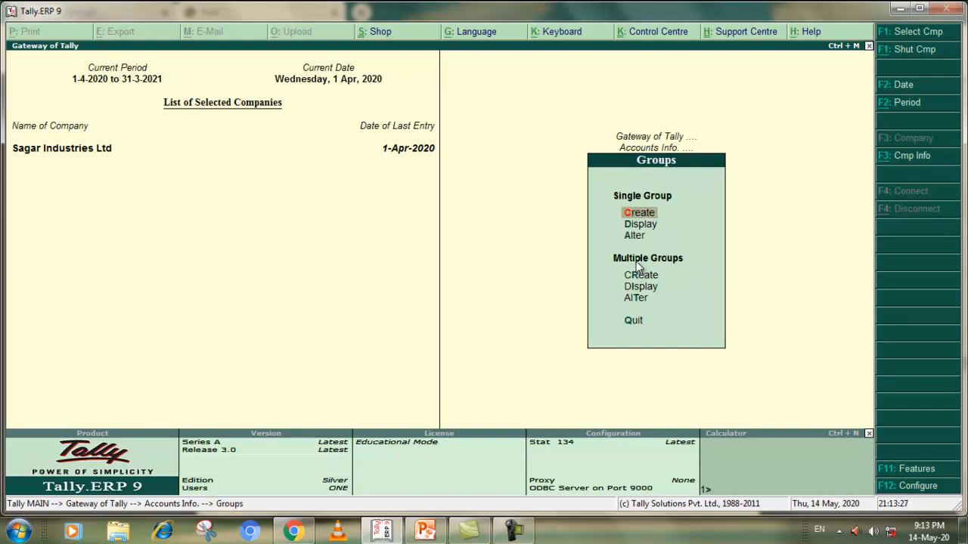
left_click(642, 217)
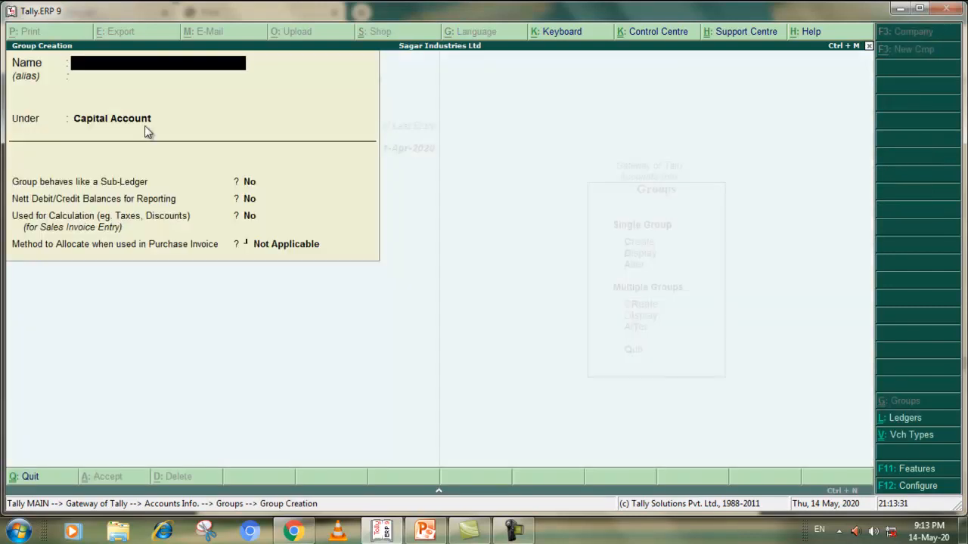
type("Purchase-A")
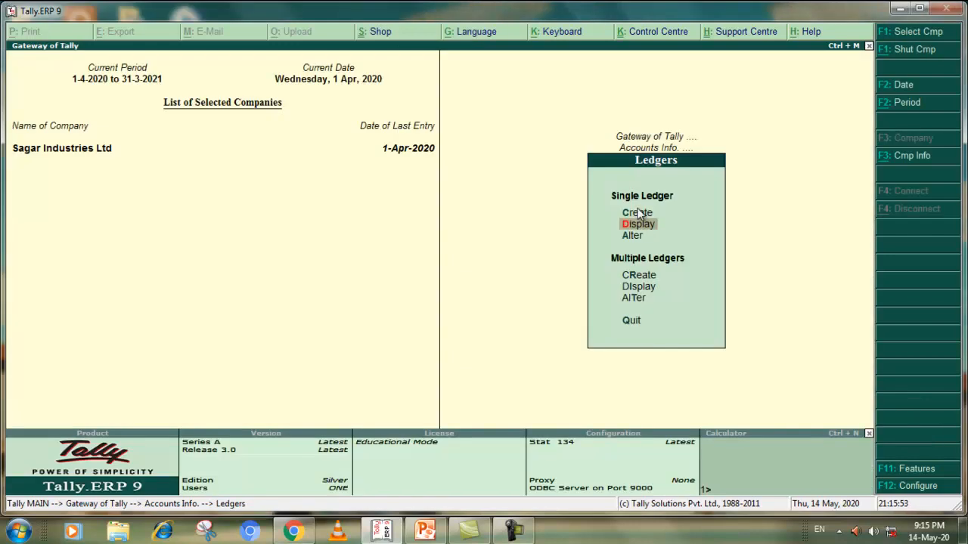
Create a single ledger named Purchase Discount under Indirect Incomes, keeping inventory values affected at No, and accept it
left_click(637, 215)
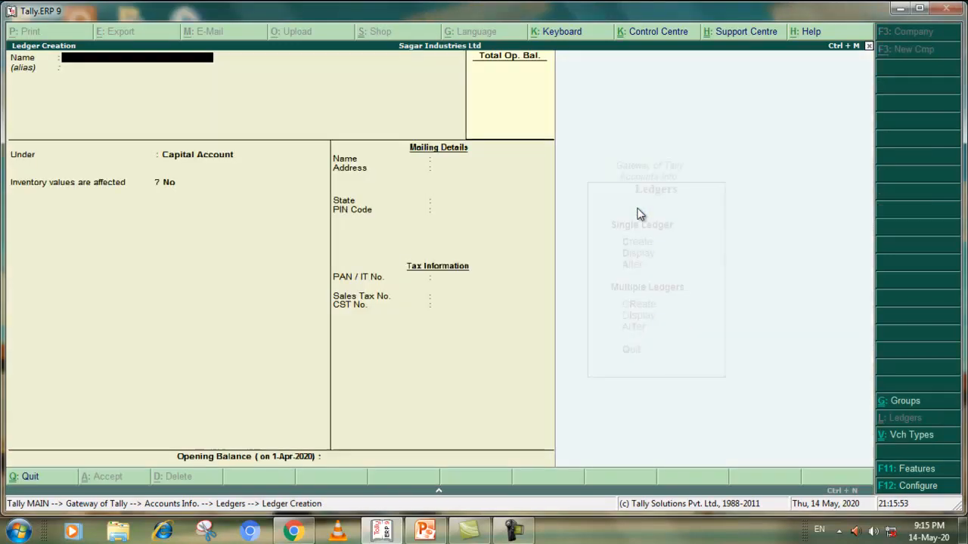
type("Purchase")
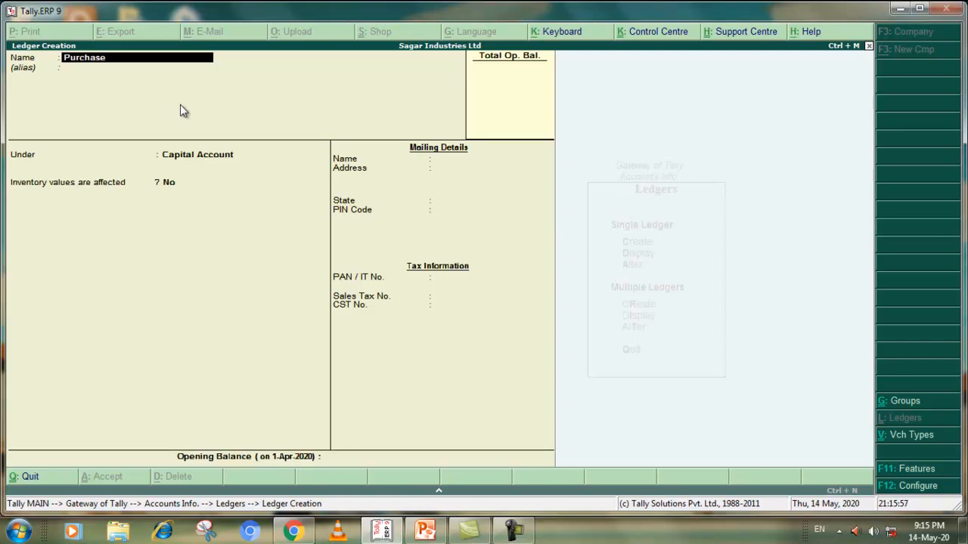
type(" Discount")
key("Return")
key("Return")
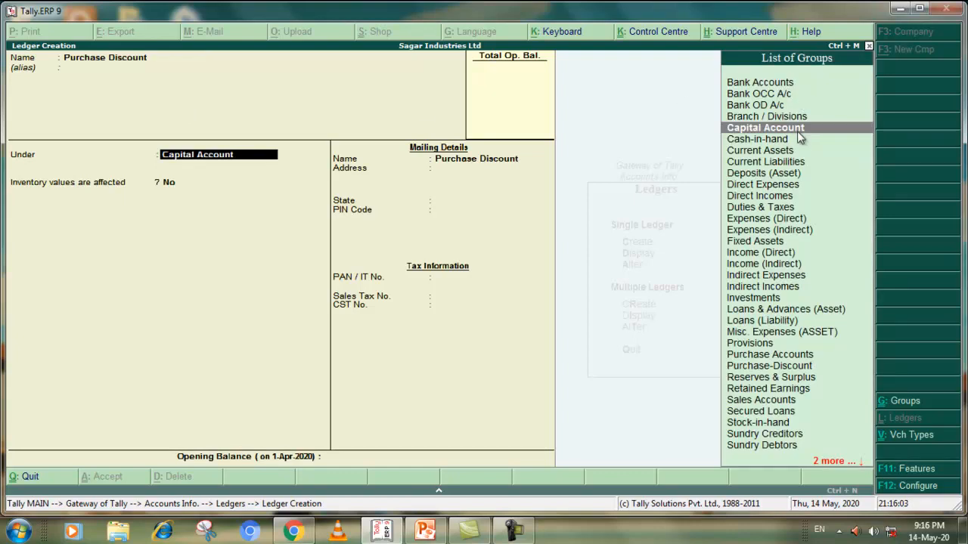
left_click(781, 291)
key("Return")
key("Return")
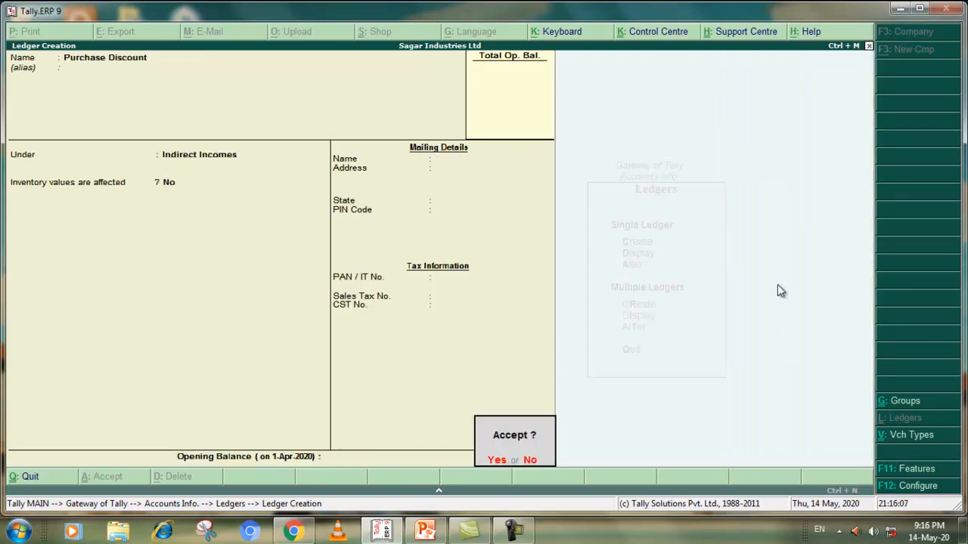
key("Return")
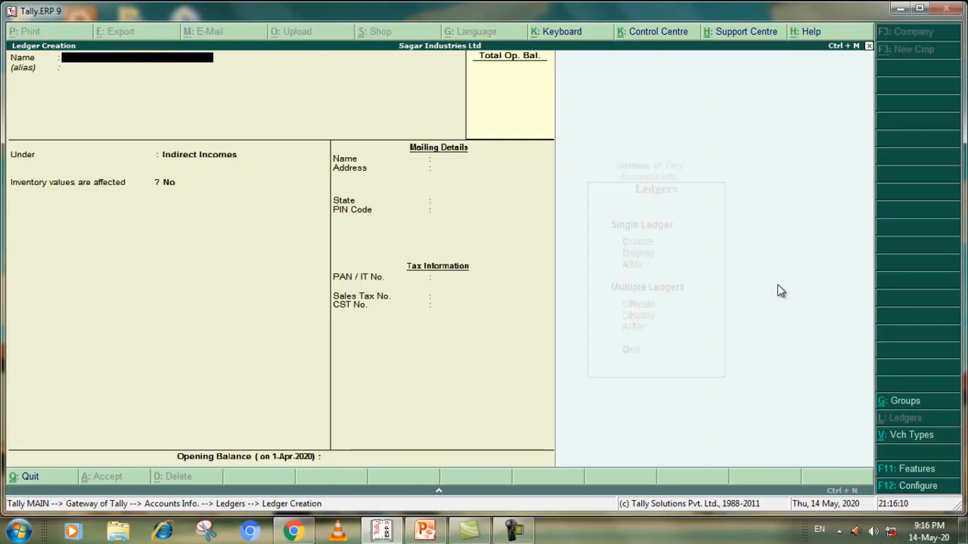
Leave ledger creation, return to the Gateway of Tally and open a new Journal voucher
left_click(25, 476)
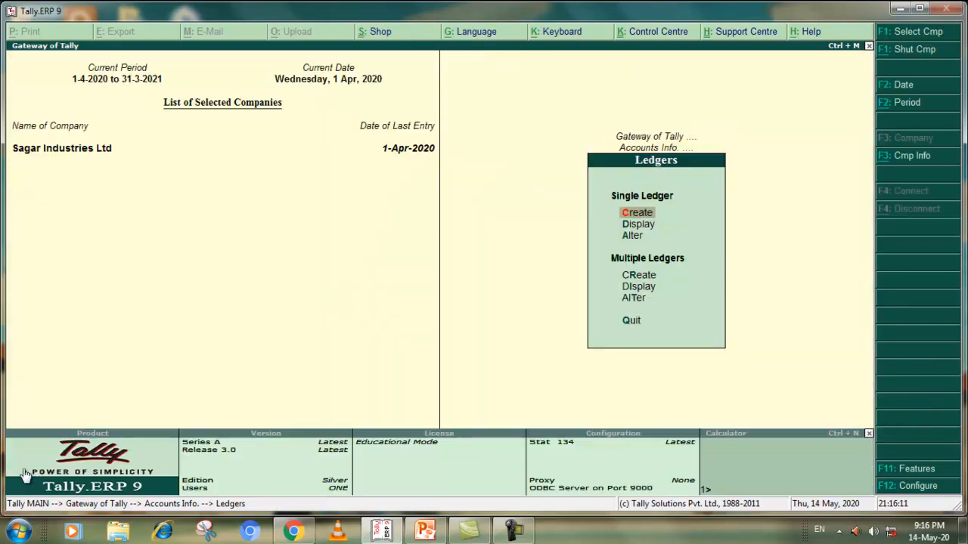
left_click(632, 324)
left_click(632, 324)
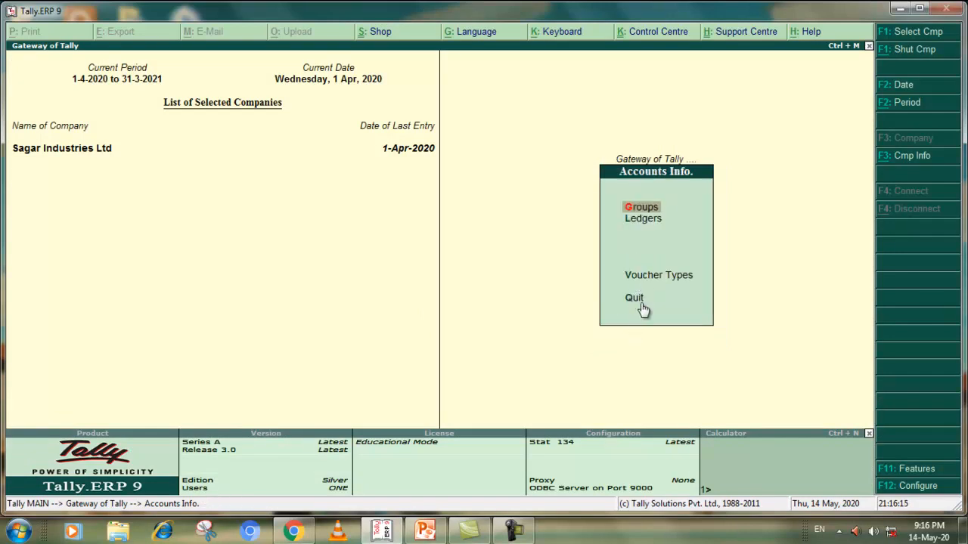
left_click(639, 305)
left_click(639, 305)
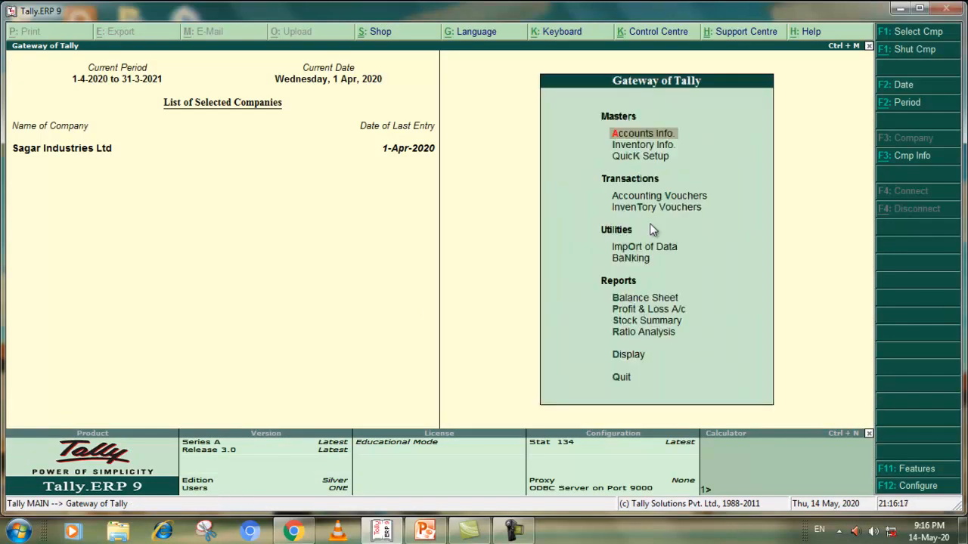
double_click(646, 196)
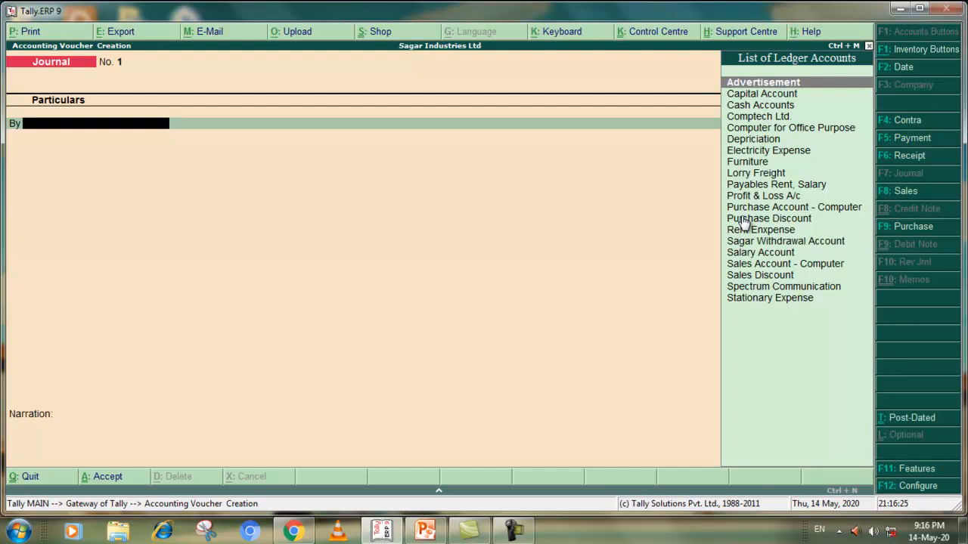
Debit Comptech Ltd. with 10,000 in the Journal voucher, settling it as Agst Ref against pending bill 1
left_click(739, 123)
left_click(739, 123)
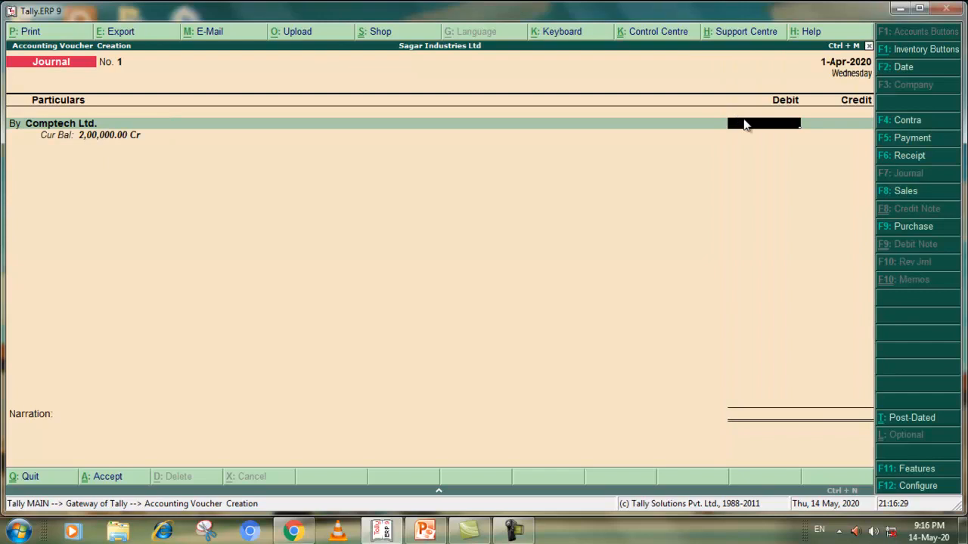
type("10000")
key("Return")
key("Return")
key("Return")
key("Return")
key("Return")
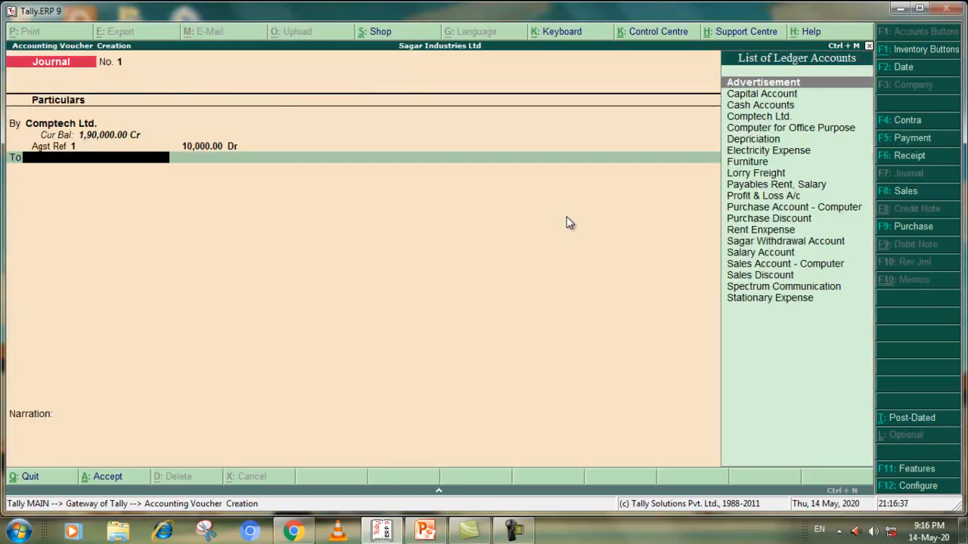
Credit Purchase Discount with 10,000 in the Journal voucher, leave the narration blank and accept the voucher
left_click(777, 218)
key("Return")
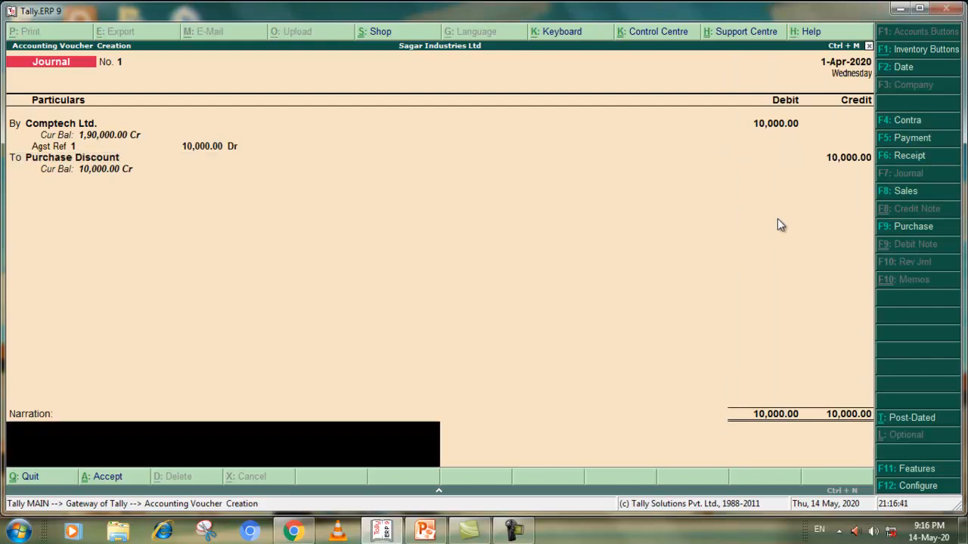
key("Return")
key("Return")
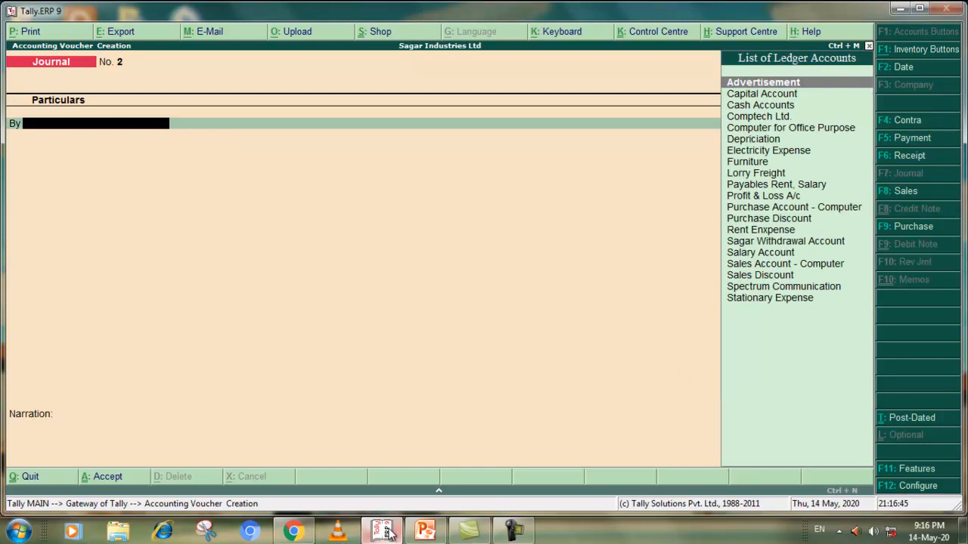
Check the next transactions in the PDF exercise and open a new Payment voucher in Tally.ERP 9
left_click(308, 533)
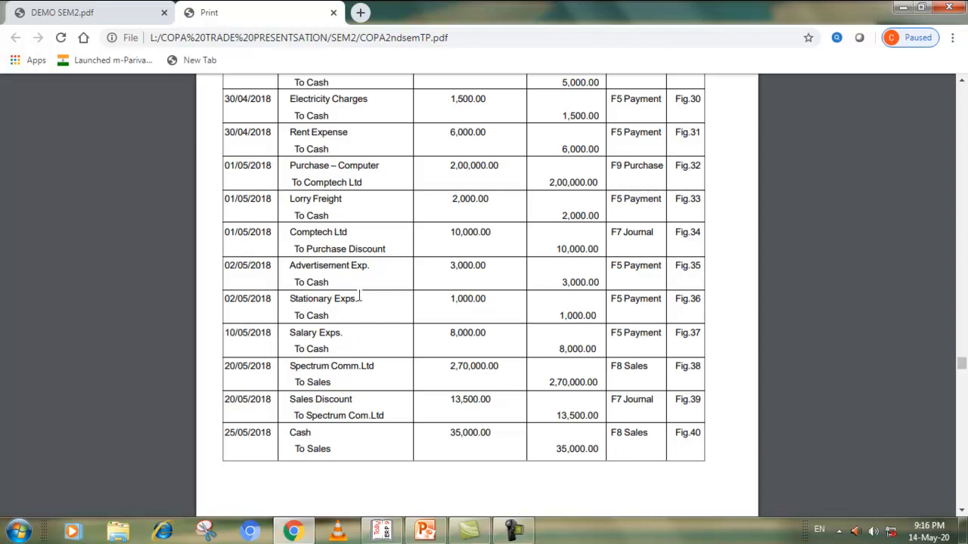
left_click(382, 531)
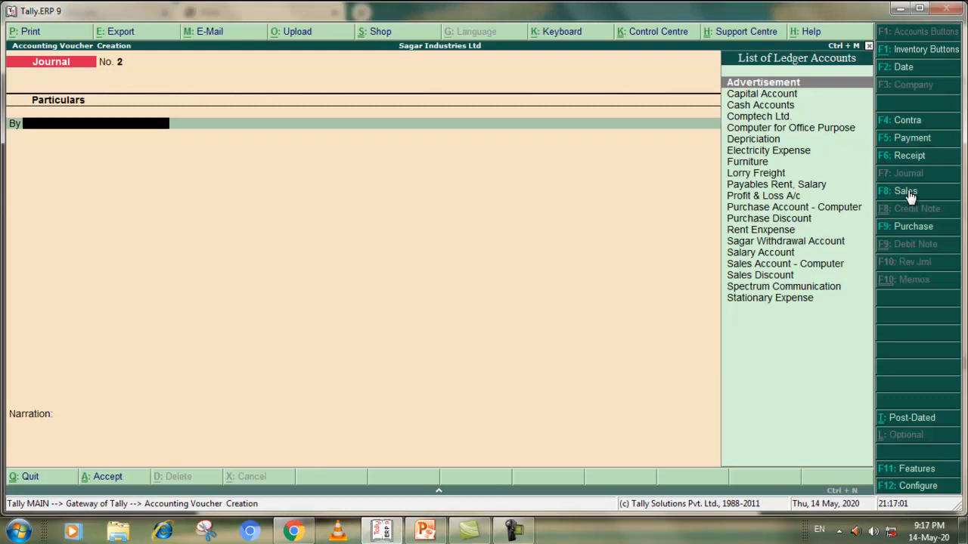
left_click(907, 140)
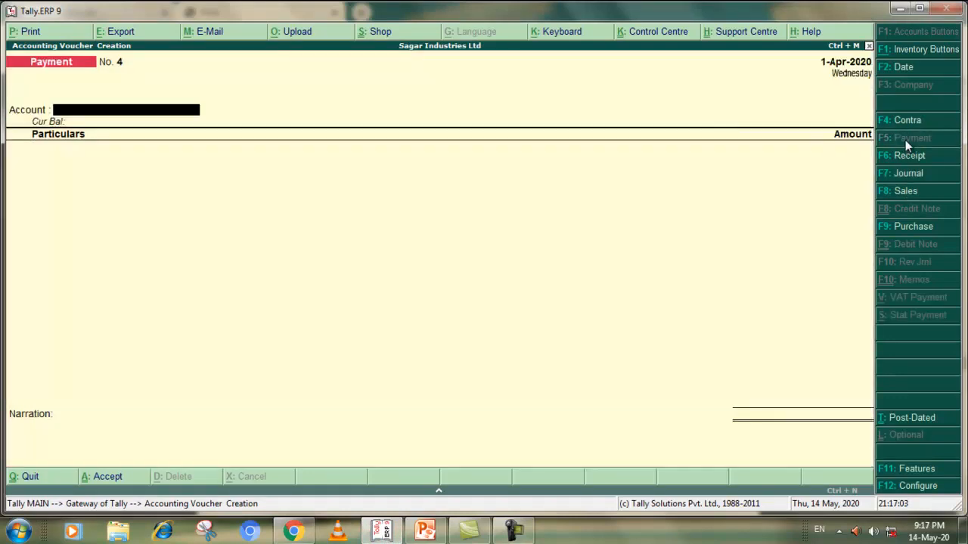
left_click(310, 532)
left_click(310, 533)
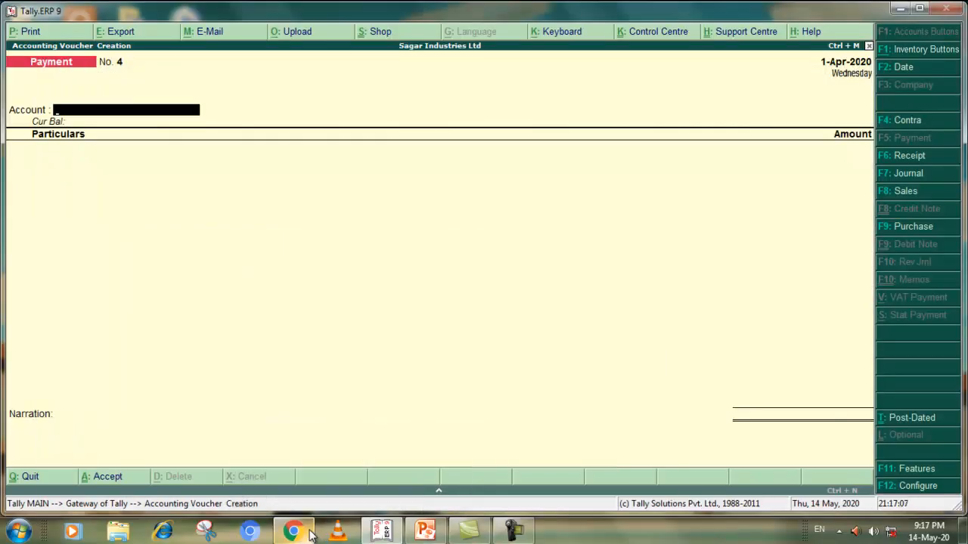
left_click(310, 532)
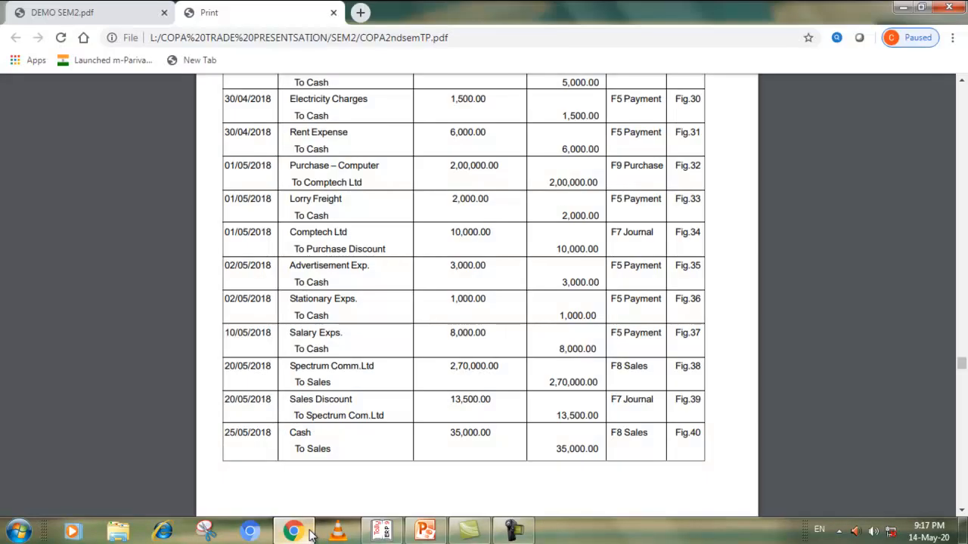
left_click(310, 533)
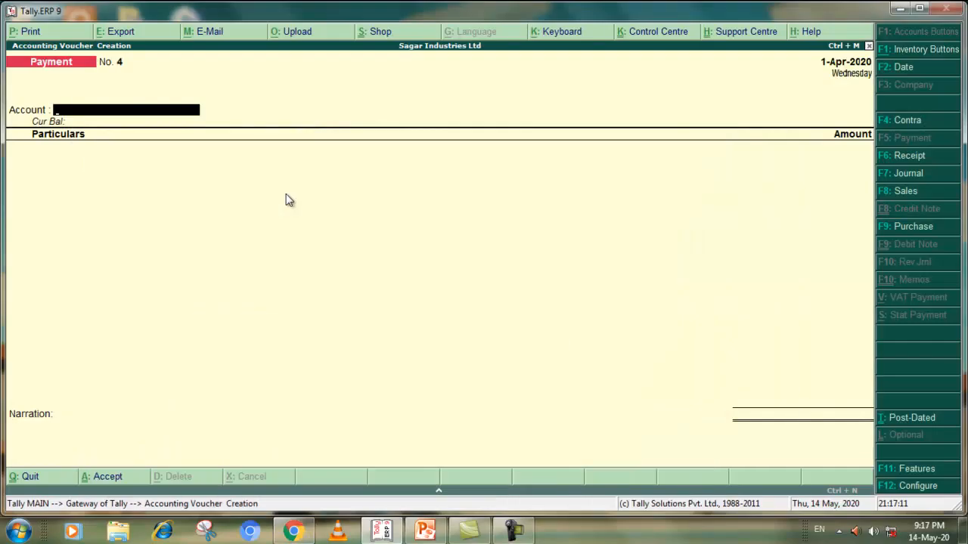
Set Cash as the Payment voucher's account and enter Advertisement with an amount of 3,000
type("A")
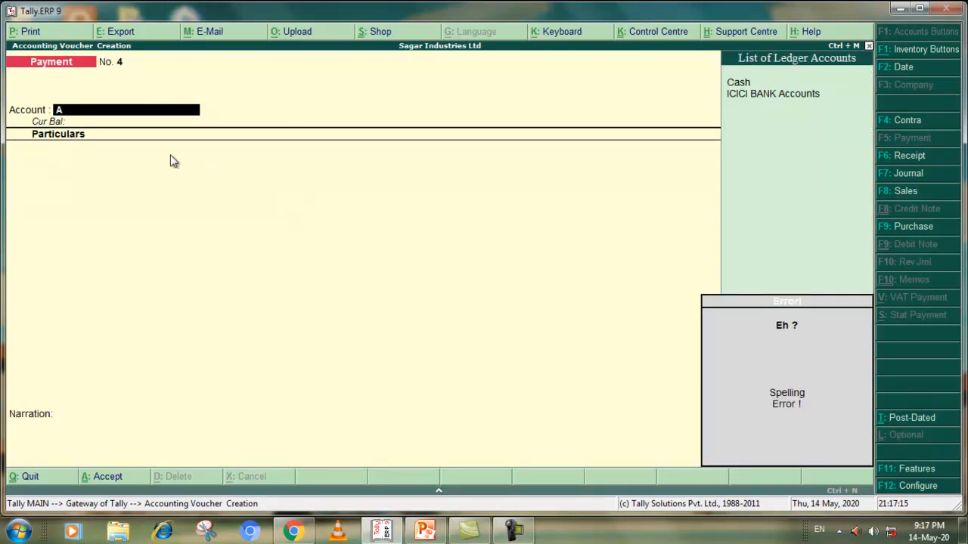
key("BackSpace")
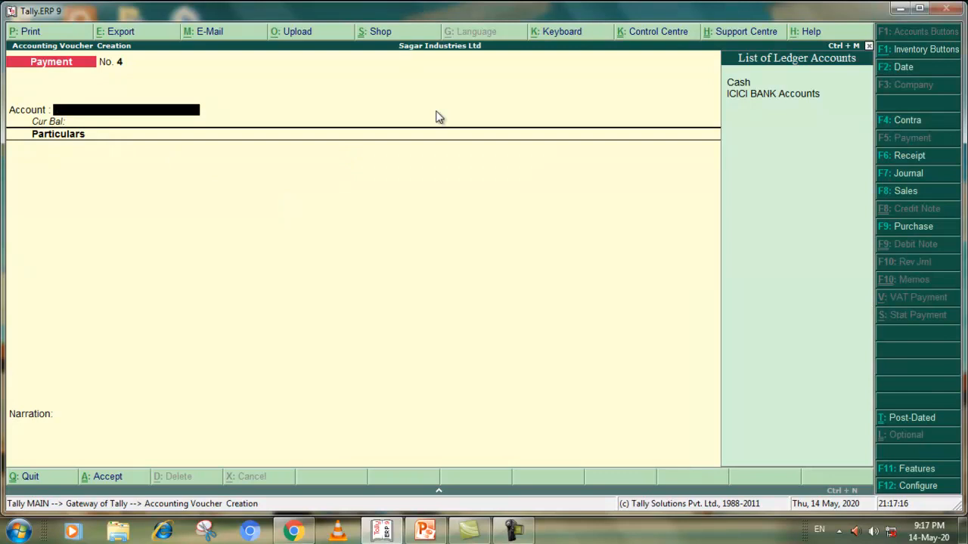
left_click(740, 83)
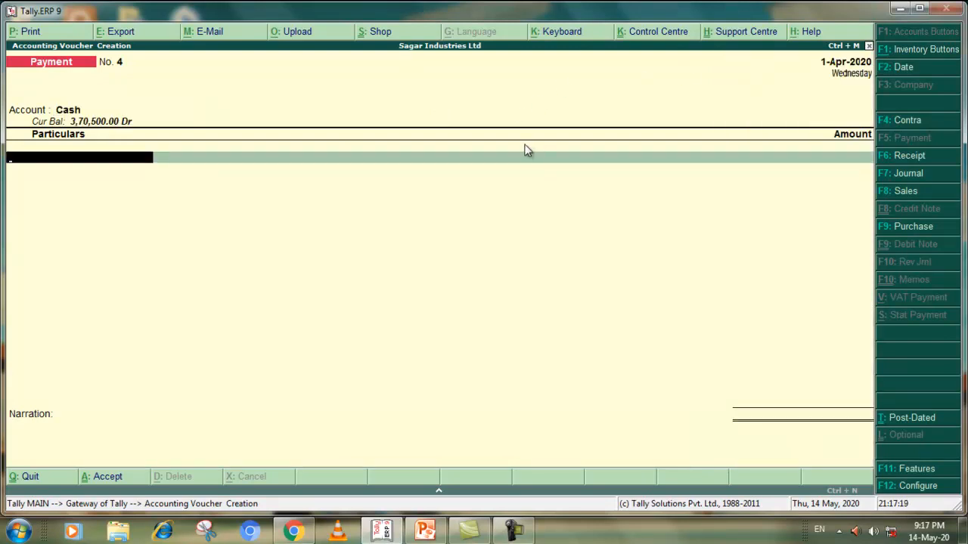
type("A")
left_click(764, 95)
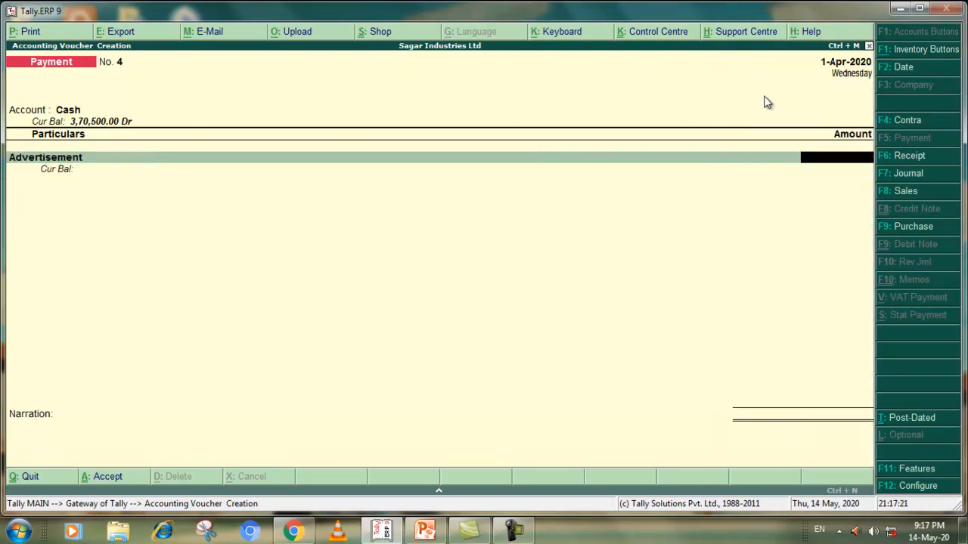
type("3000")
key("Return")
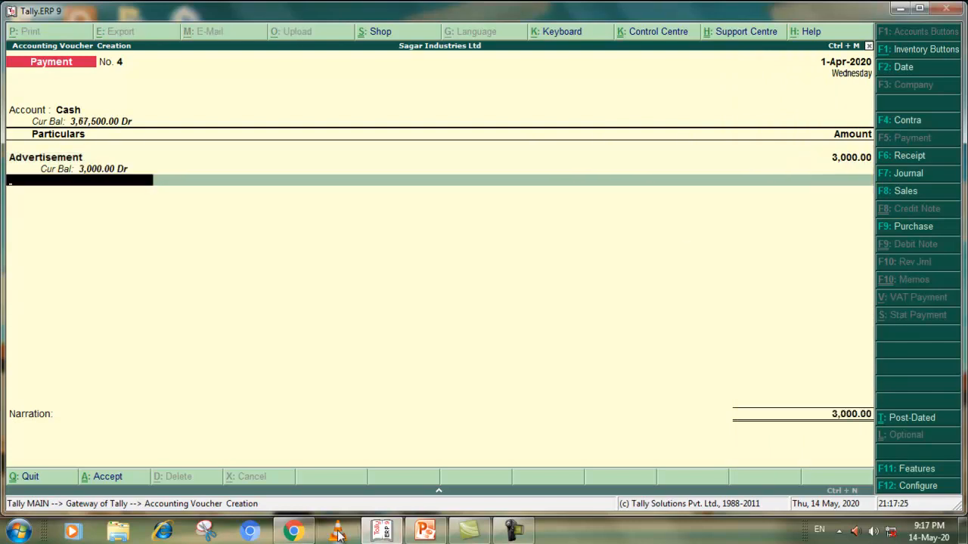
Check the stationery entry in the PDF and add Stationary Expense with 1,000 to the Payment voucher
left_click(294, 532)
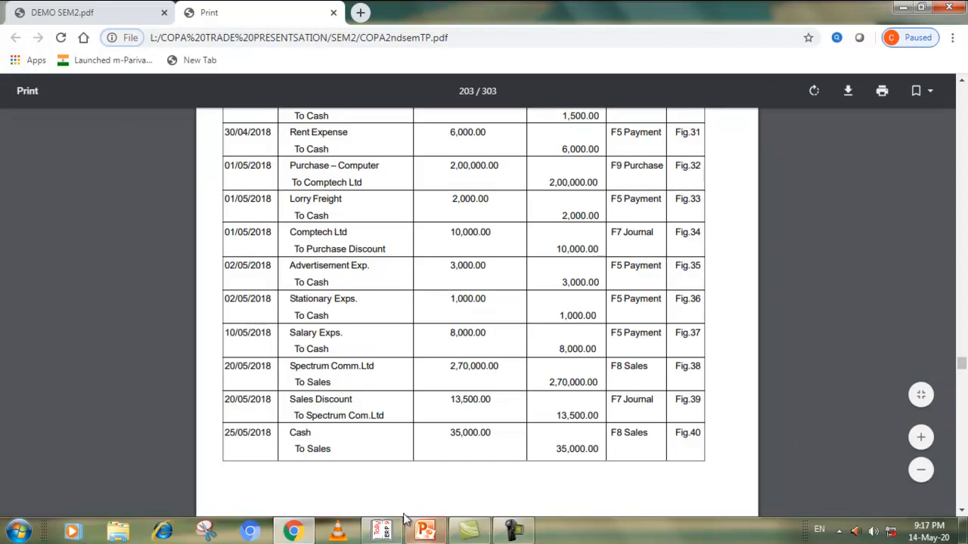
left_click(382, 532)
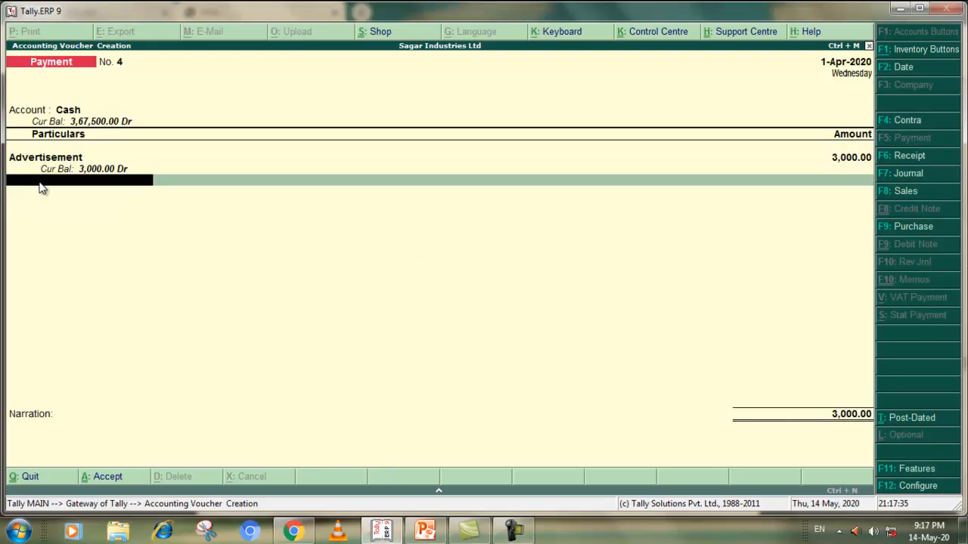
type("S")
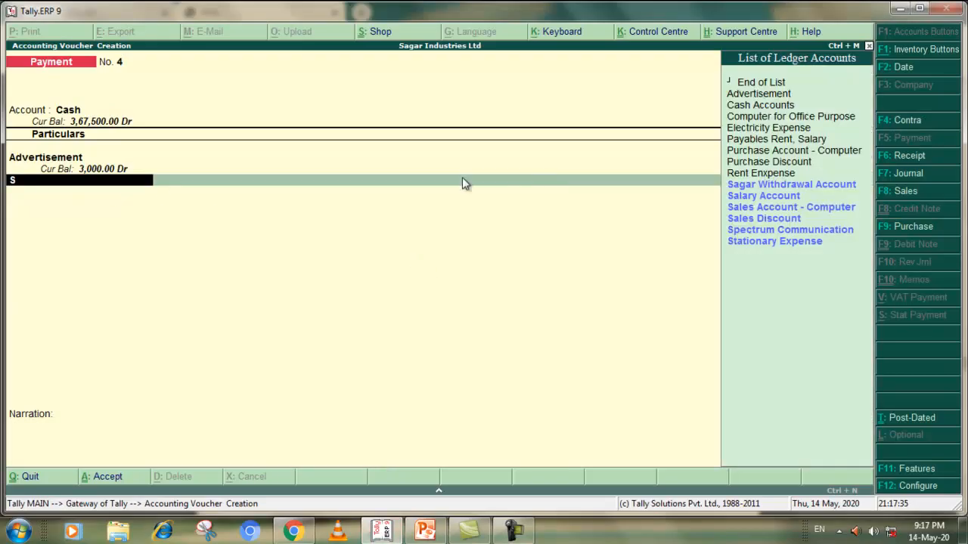
left_click(744, 242)
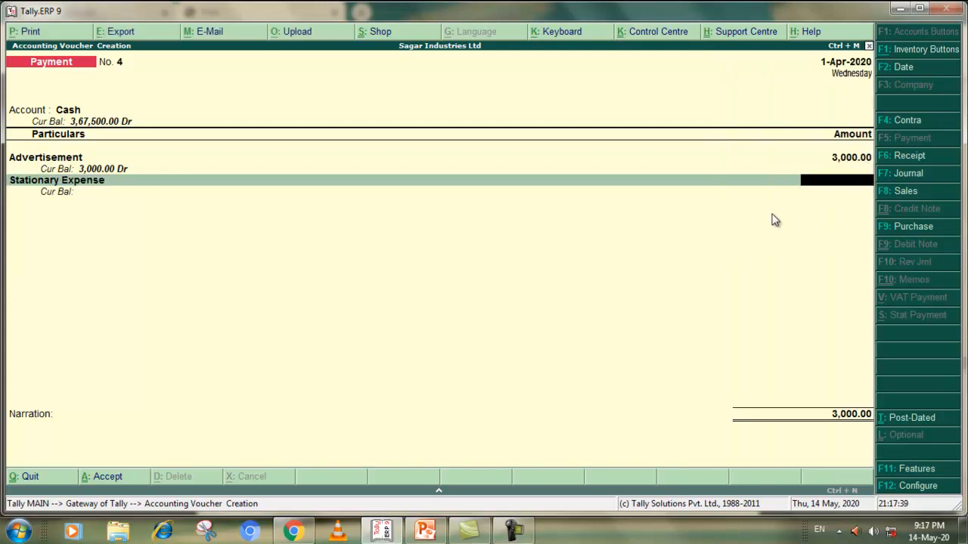
key("alt+Tab")
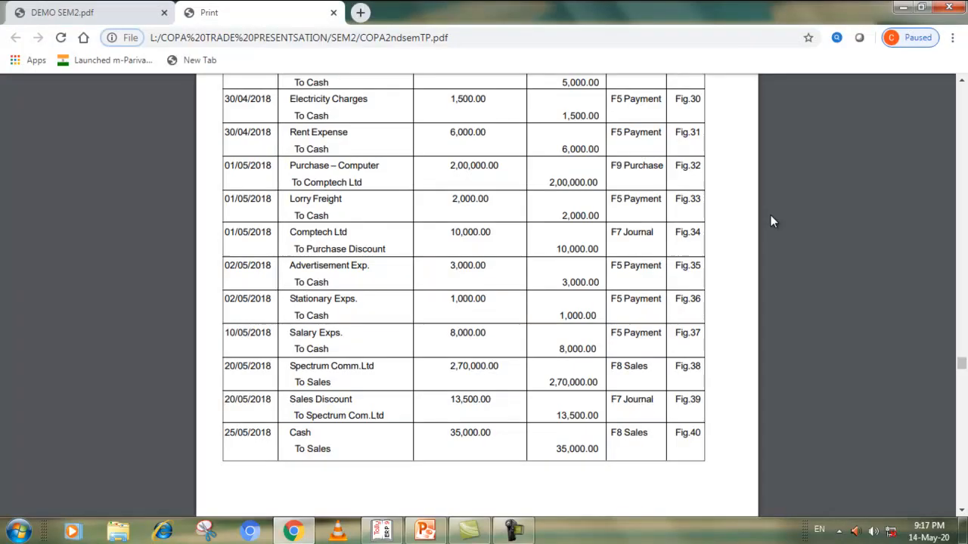
key("alt+Tab")
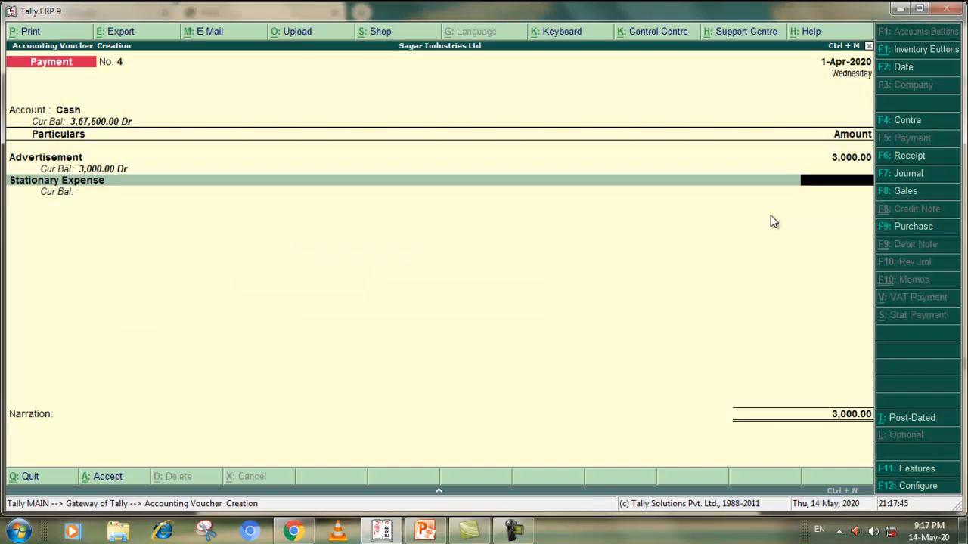
type("1000")
key("Return")
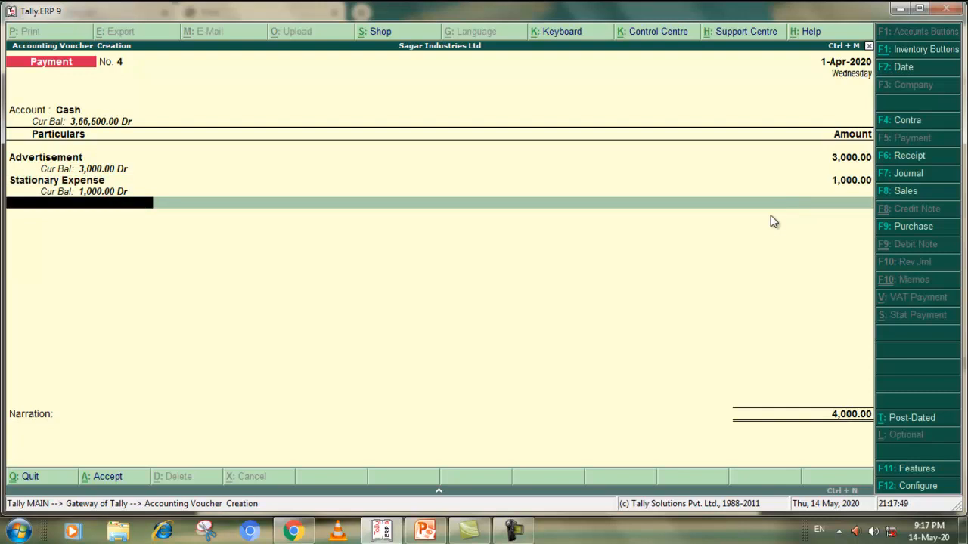
Add Salary Account with 8,000 to the Payment voucher, leave the narration blank and accept the voucher
type("S")
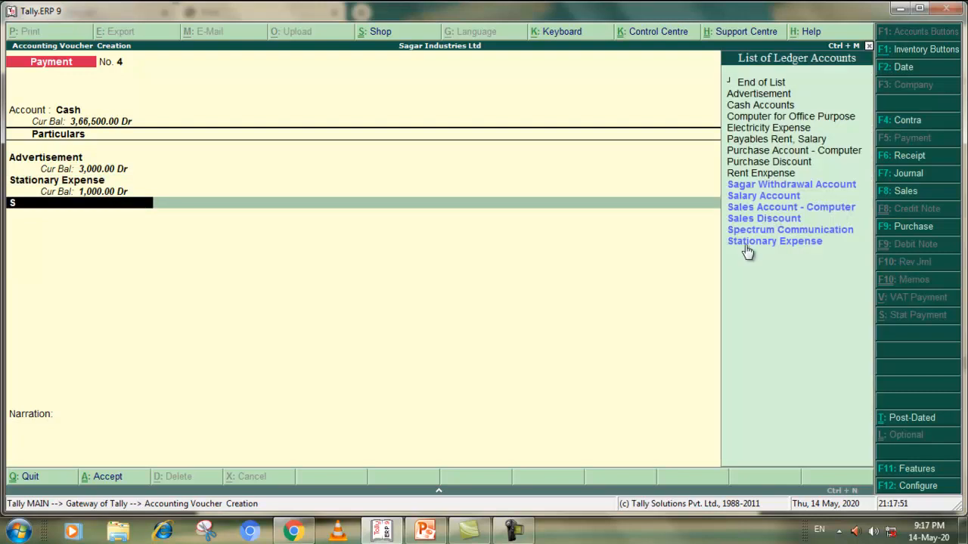
left_click(769, 198)
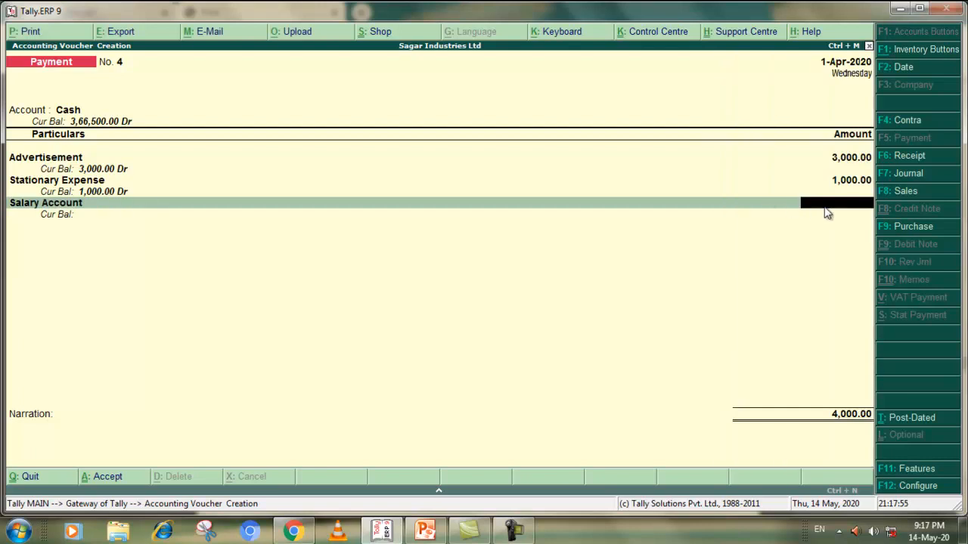
type("80000")
key("Return")
key("Return")
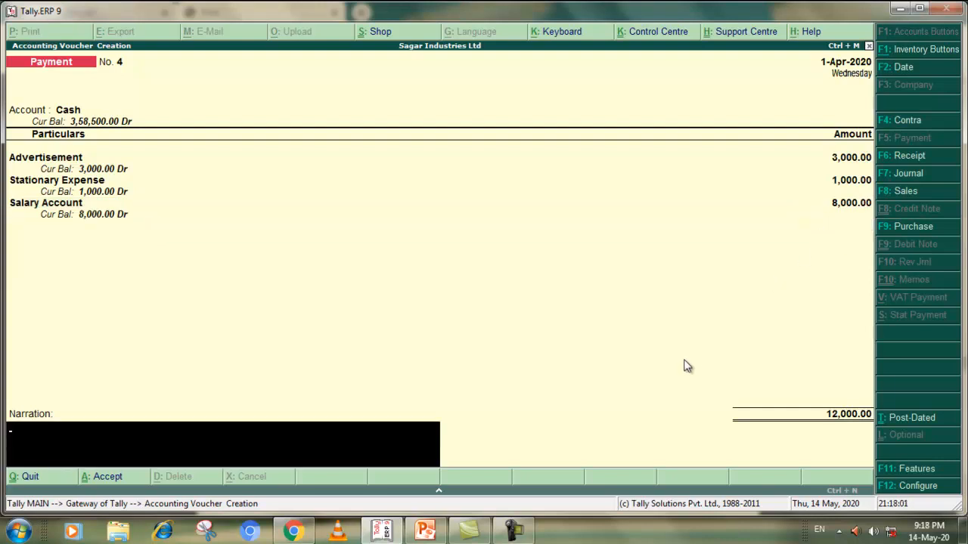
key("Return")
left_click(807, 460)
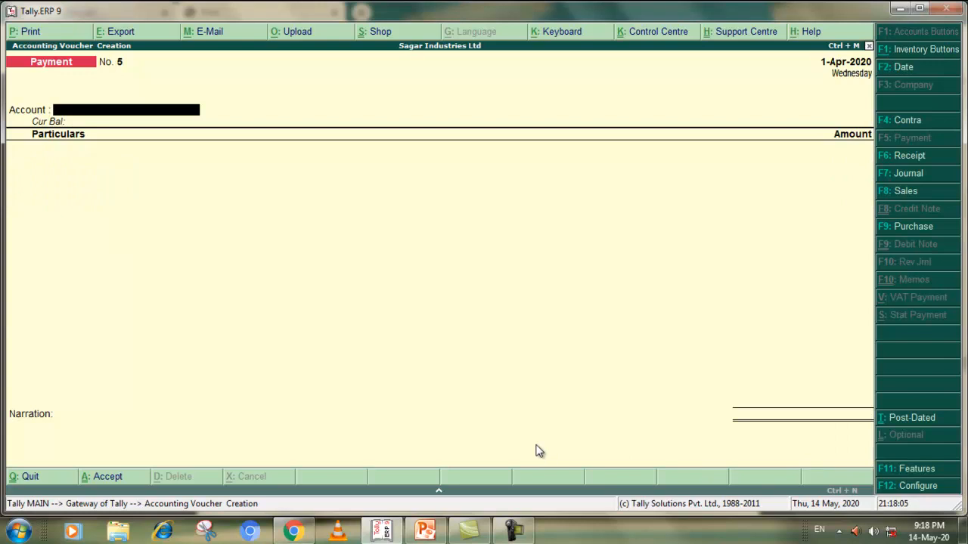
Check the Spectrum Comm.Ltd transaction in the PDF exercise and open a new Sales voucher in Tally.ERP 9
key("alt+Tab")
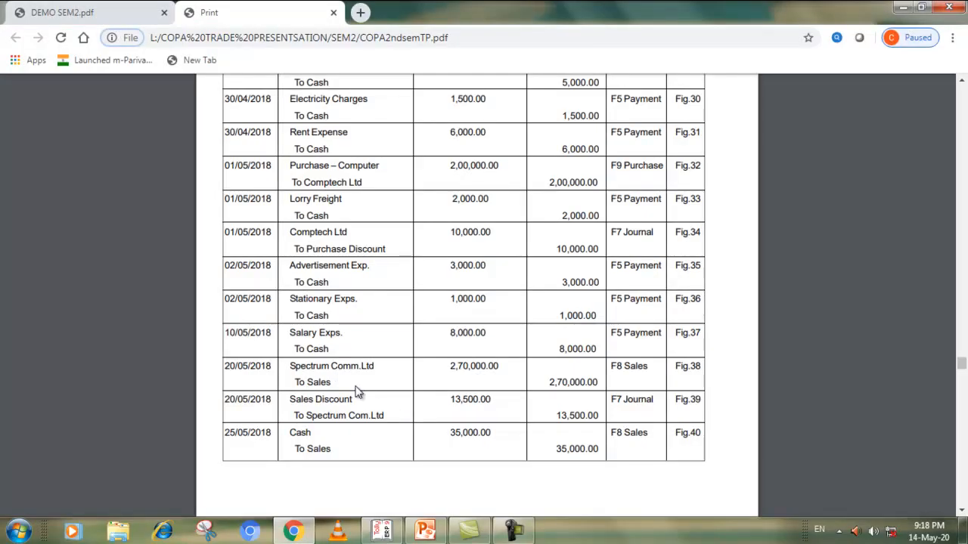
key("alt+Tab")
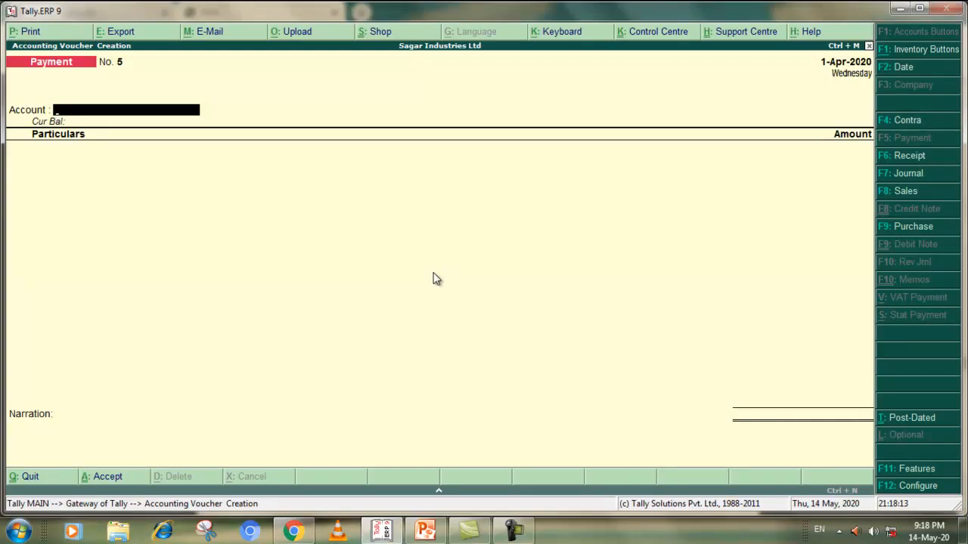
type("S")
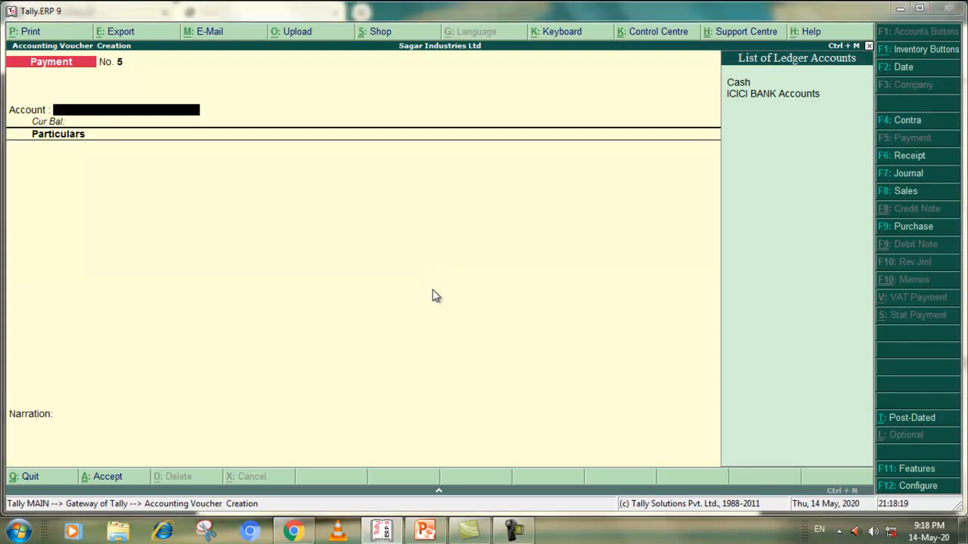
key("alt+Tab")
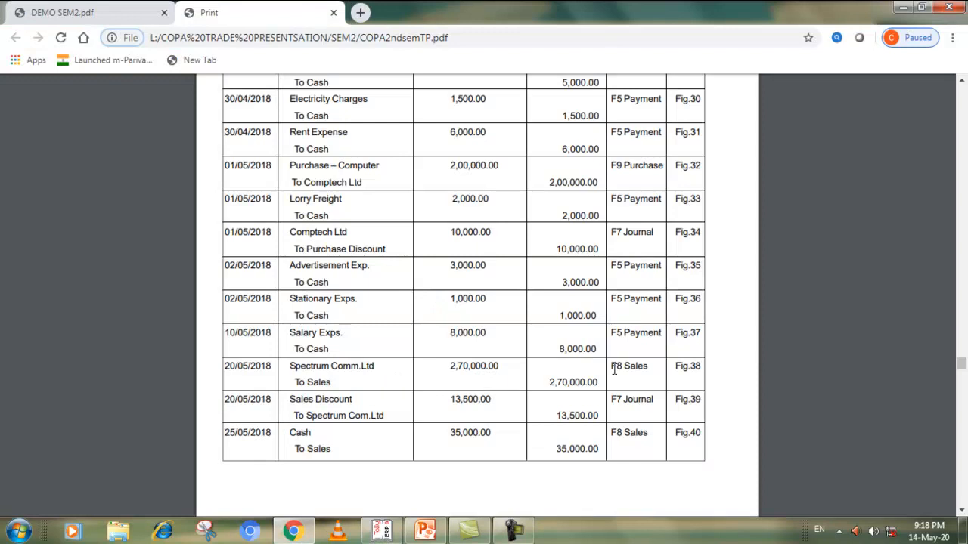
key("alt+Tab")
left_click(907, 190)
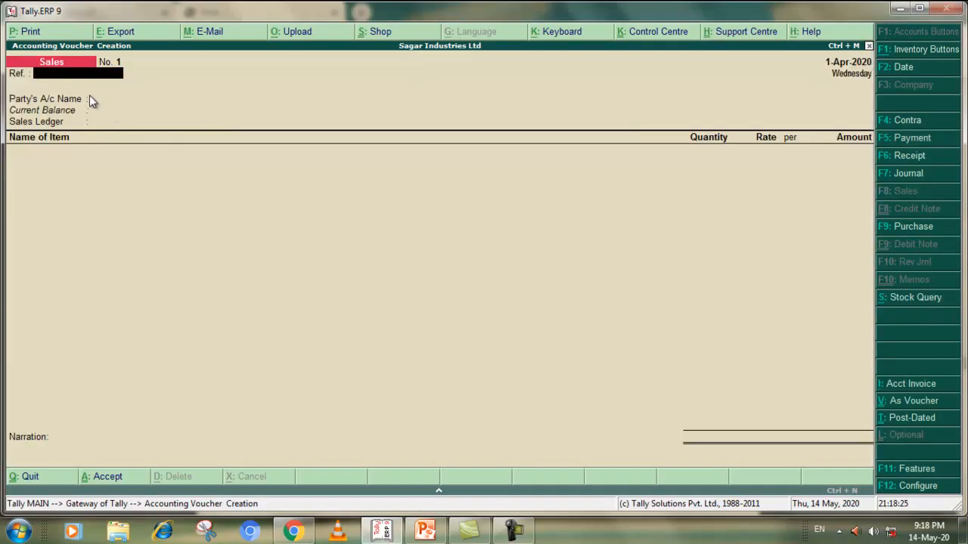
Set Spectrum Communication as the party without a reference, keep the default party details, and choose Sales Account - Computer as the sales ledger
key("Return")
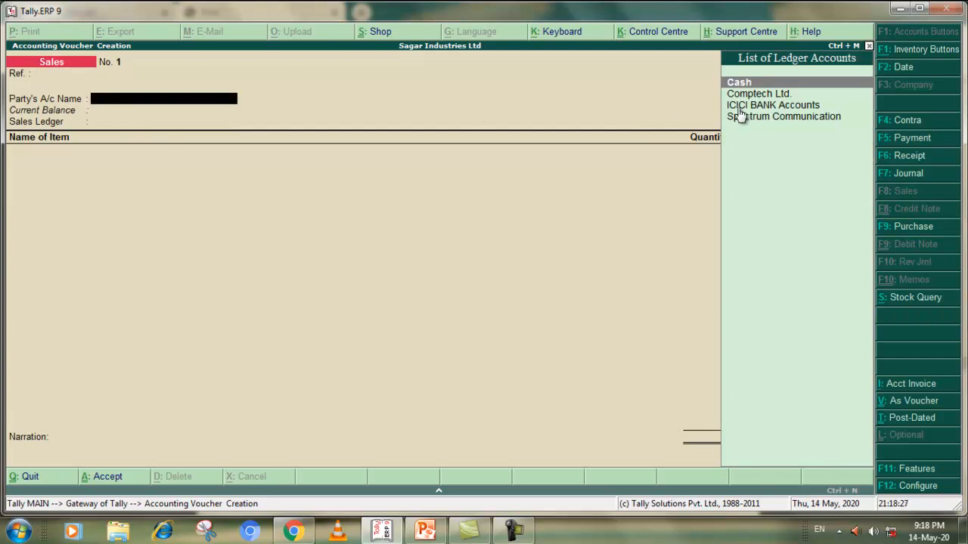
left_click(751, 119)
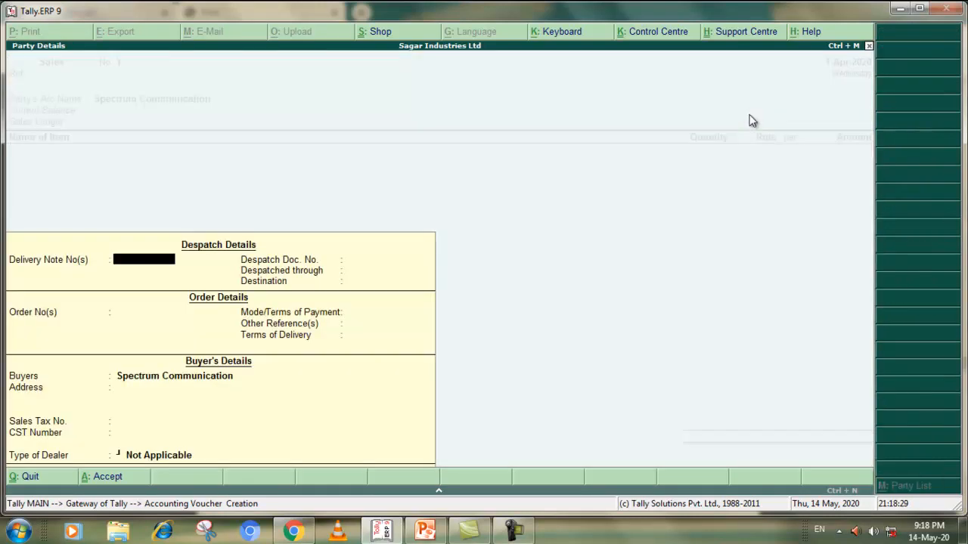
key("Return")
key("Return")
key("Return")
key("Return")
key("Return")
key("Return")
key("Return")
key("Return")
key("Return")
key("Return")
key("Return")
key("Return")
key("Return")
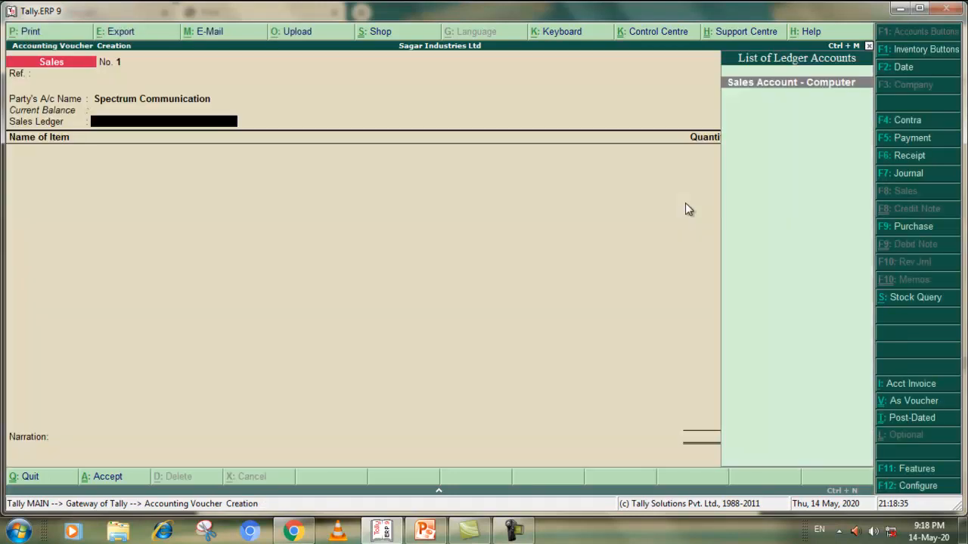
left_click(760, 82)
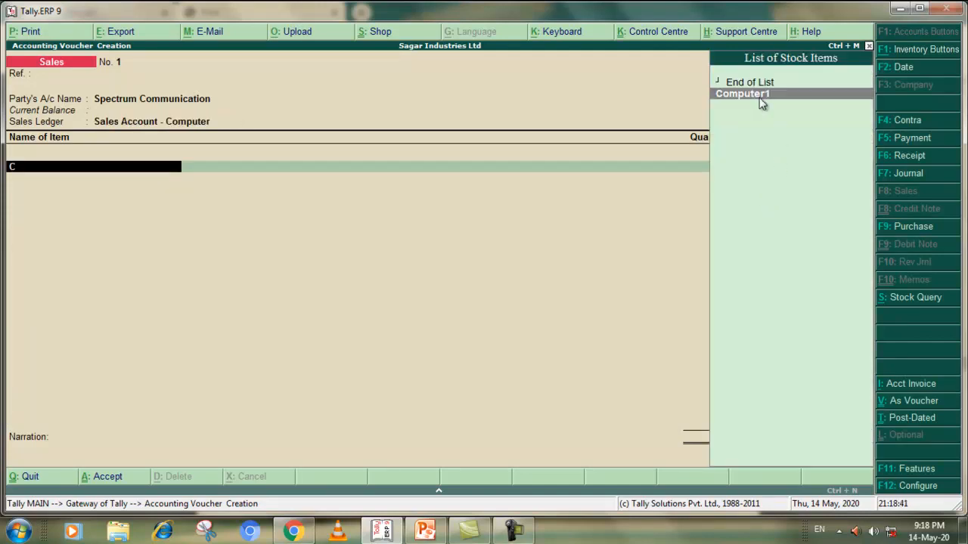
Add stock item Computer1 with an amount of 270000 to the Sales voucher and end the item list
left_click(759, 98)
type("270000")
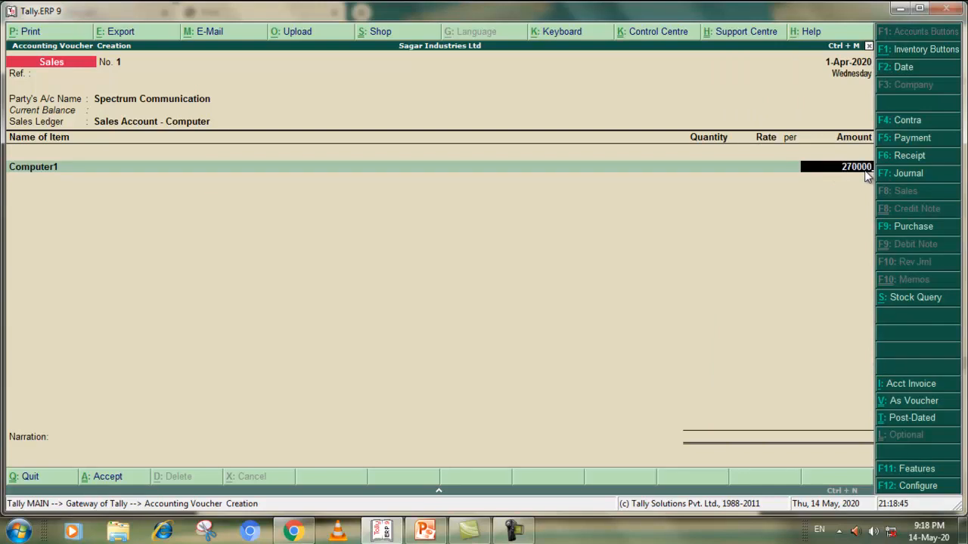
key("Return")
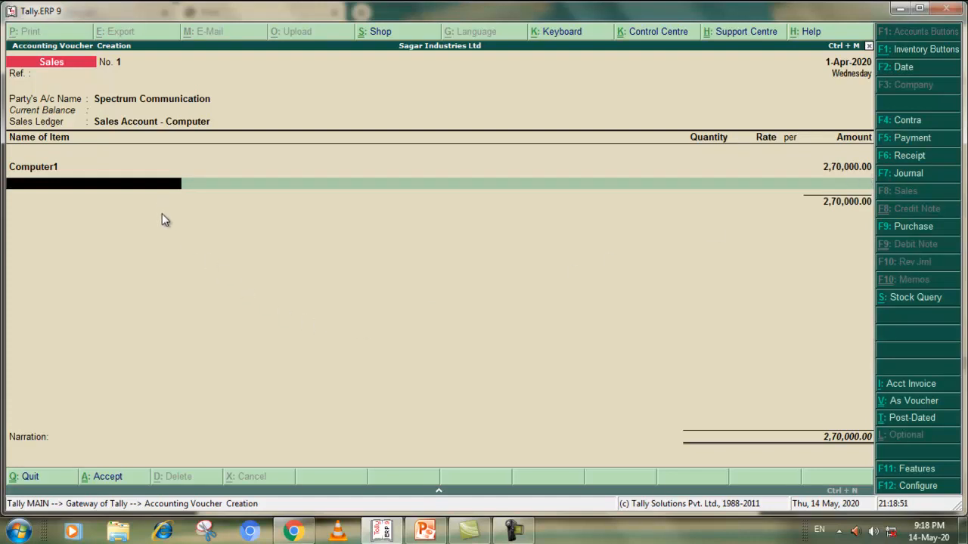
key("Return")
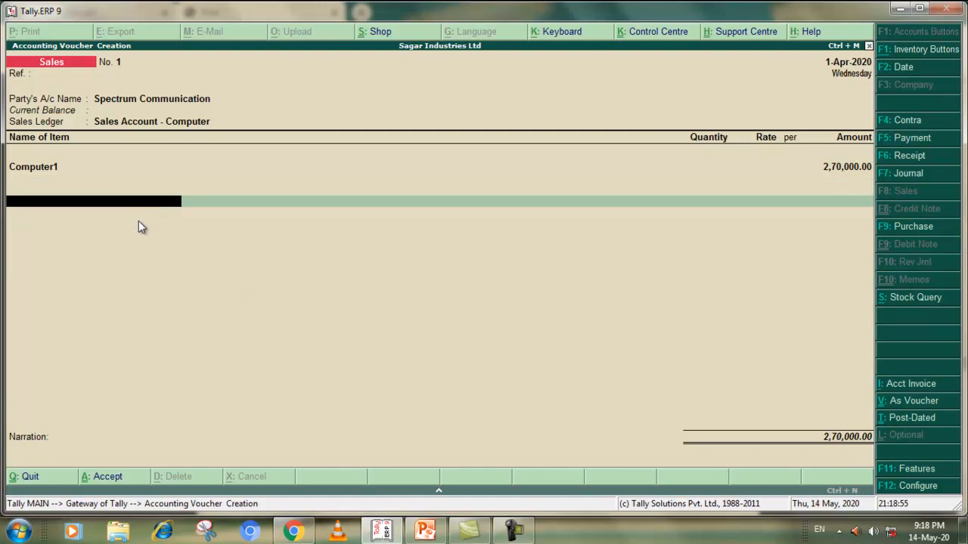
key("BackSpace")
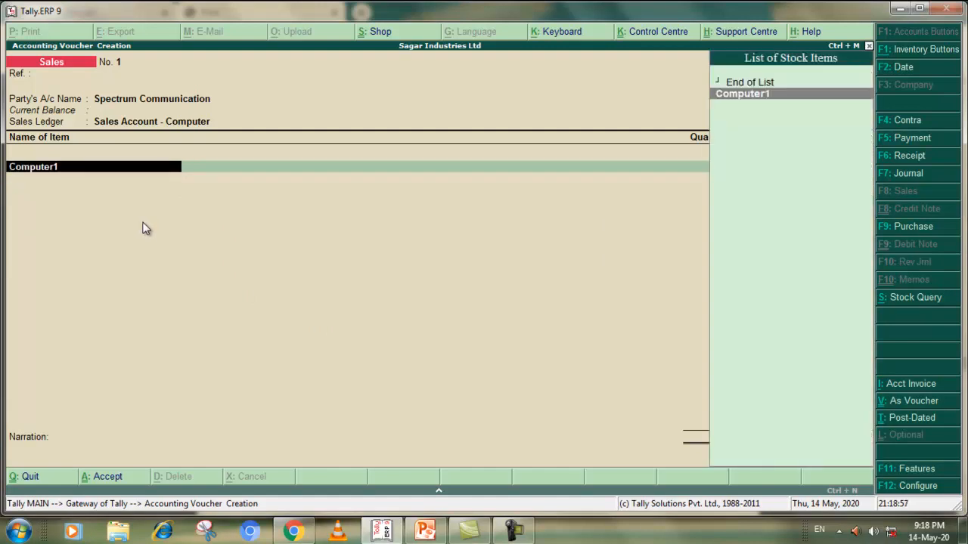
key("Return")
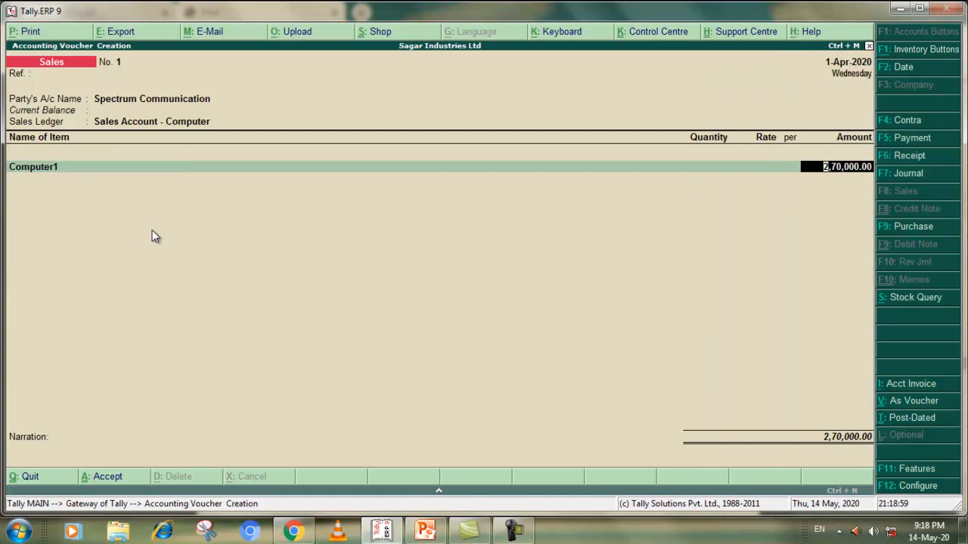
key("Return")
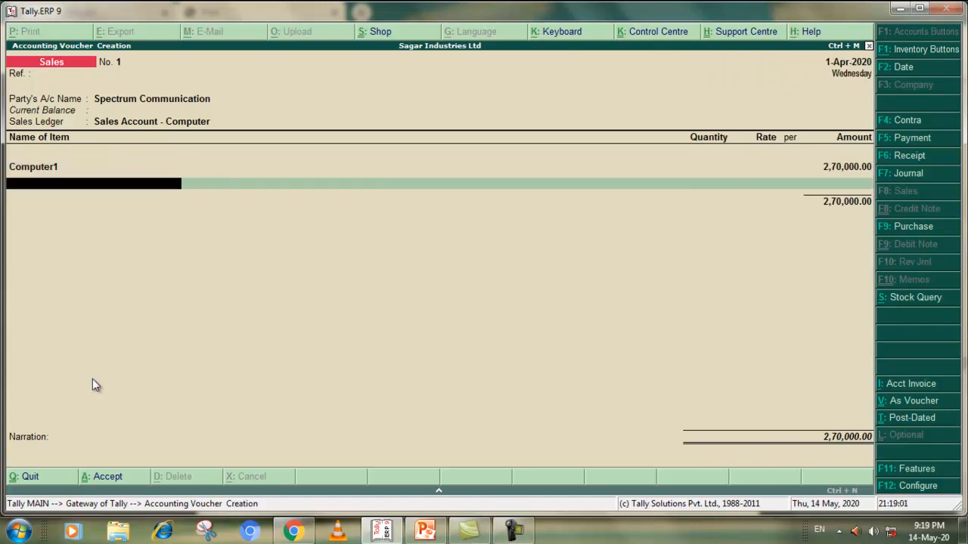
key("Return")
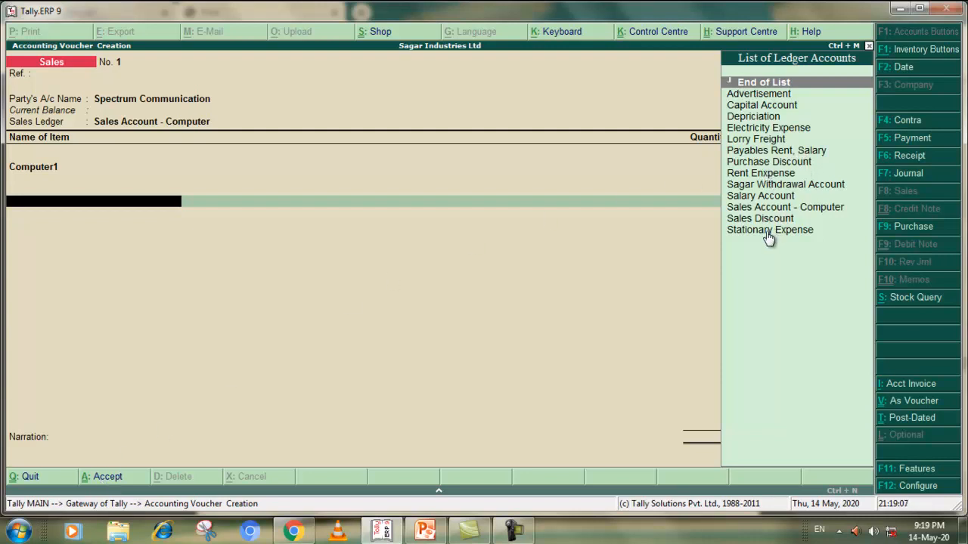
Add Sales Account - Computer as an extra ledger line without rate or amount, leave the narration blank and accept the Sales voucher
left_click(765, 207)
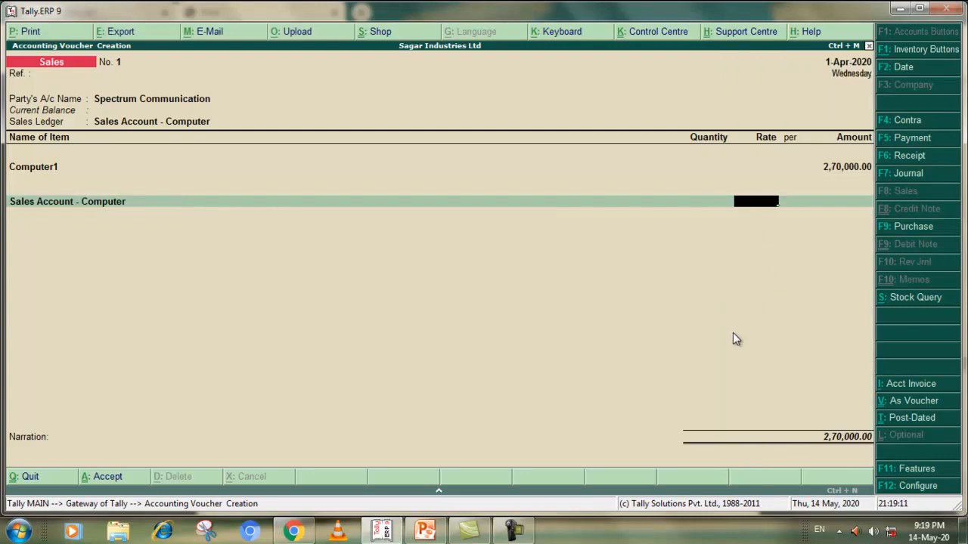
key("Return")
key("Return")
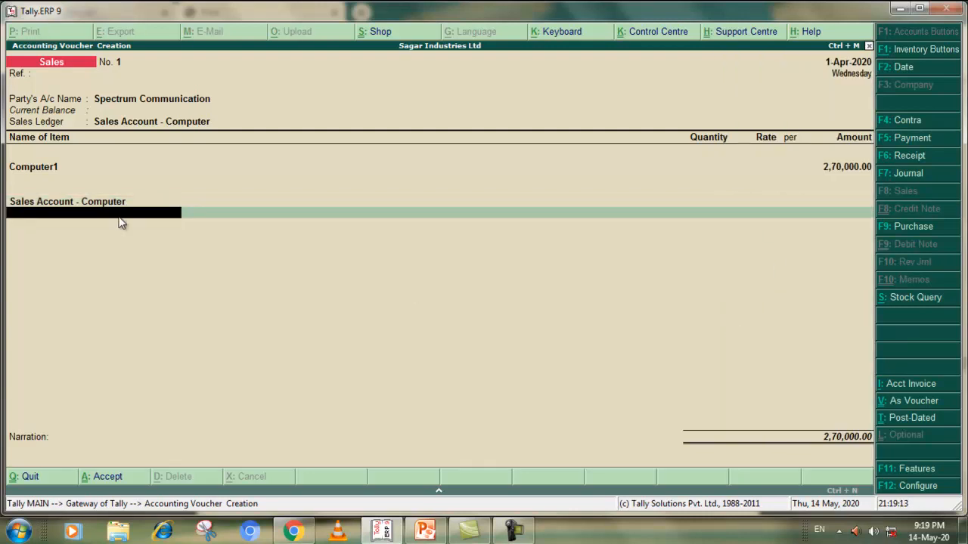
left_click(87, 204)
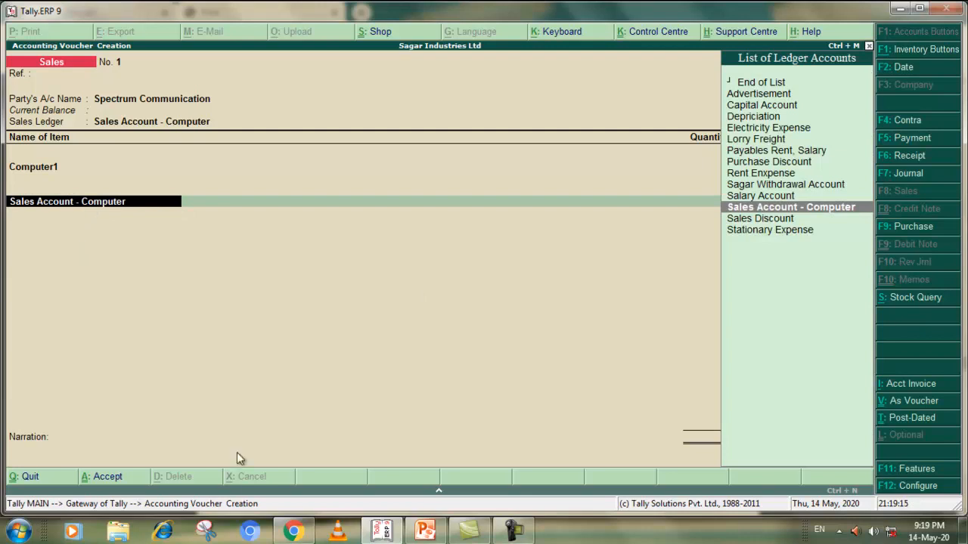
key("Return")
key("Return")
key("Return")
key("Return")
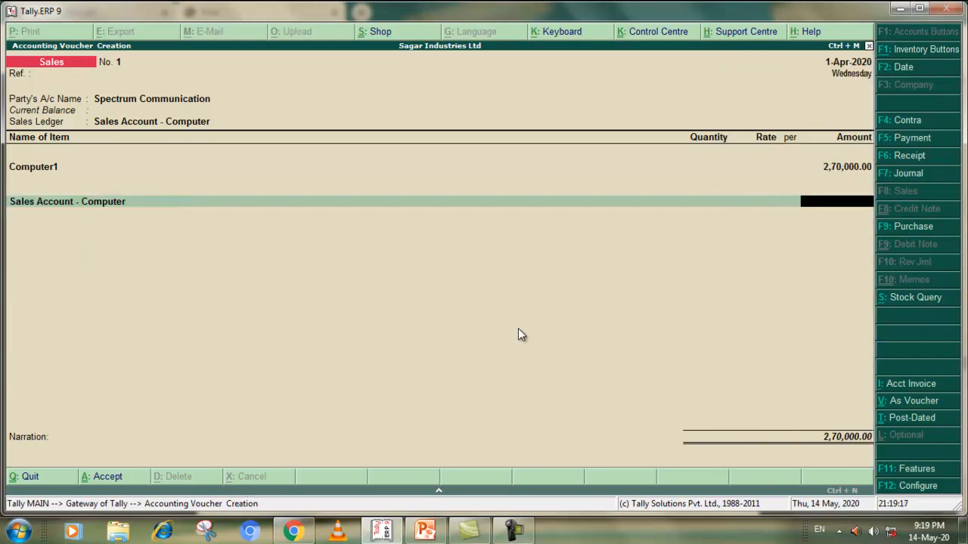
key("Return")
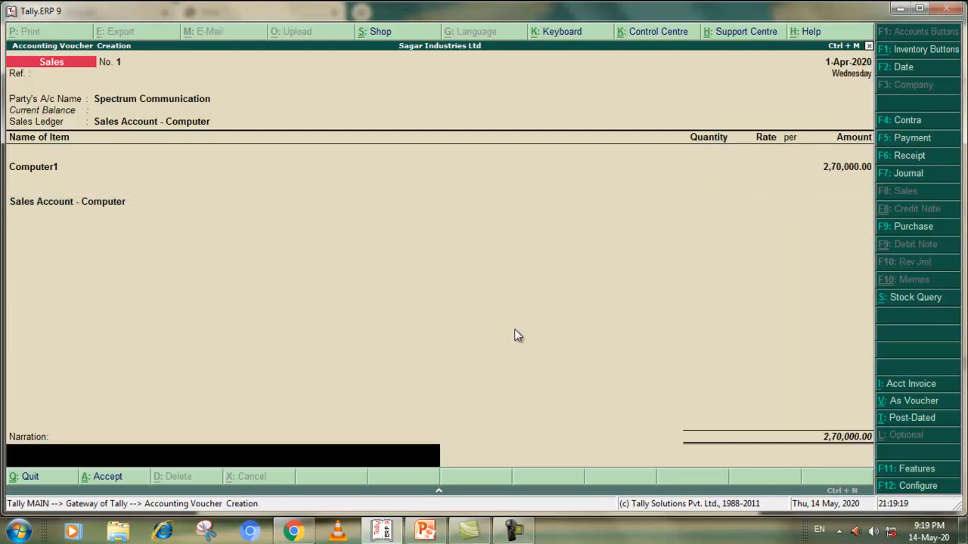
left_click(111, 478)
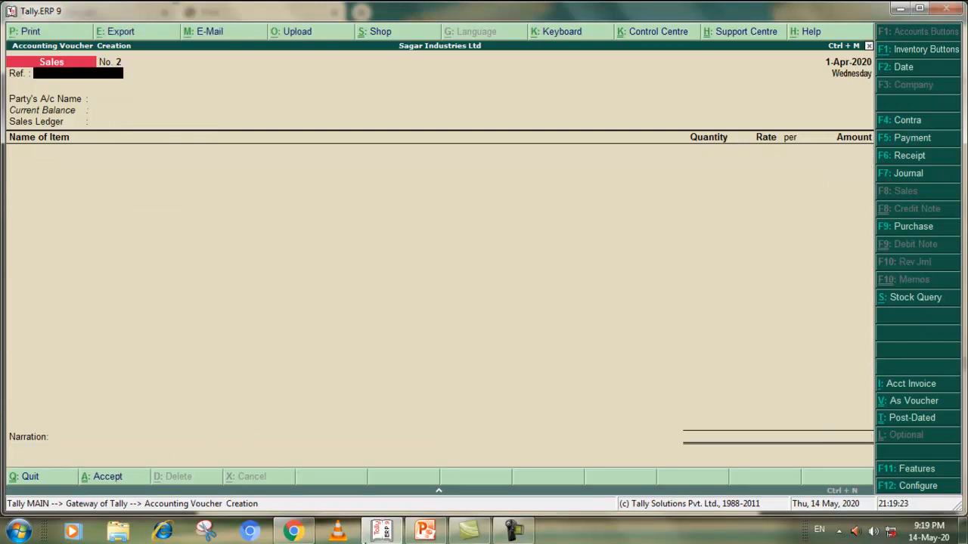
Check the Sales Discount transaction in the PDF exercise and open a new Journal voucher in Tally.ERP 9
left_click(293, 532)
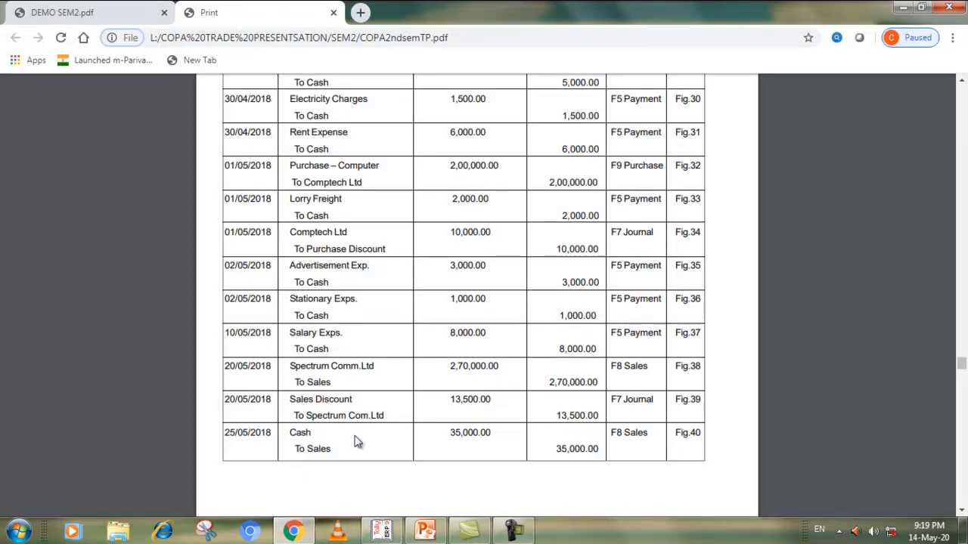
key("ctrl+l")
left_click(382, 530)
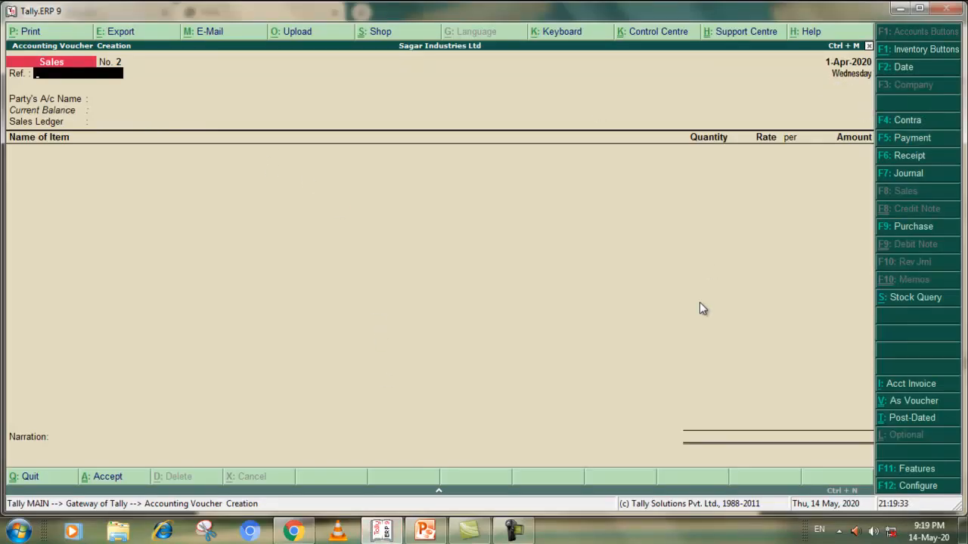
left_click(294, 531)
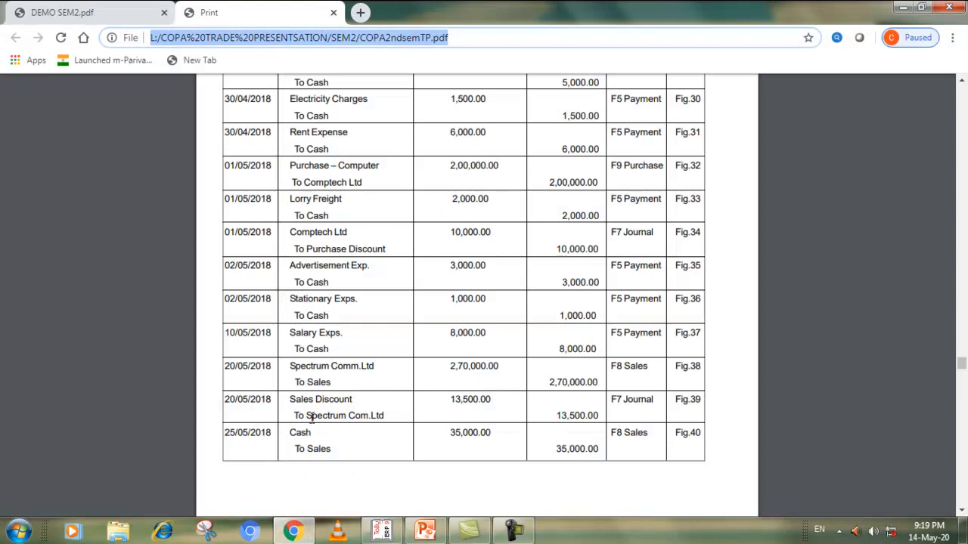
left_click(293, 531)
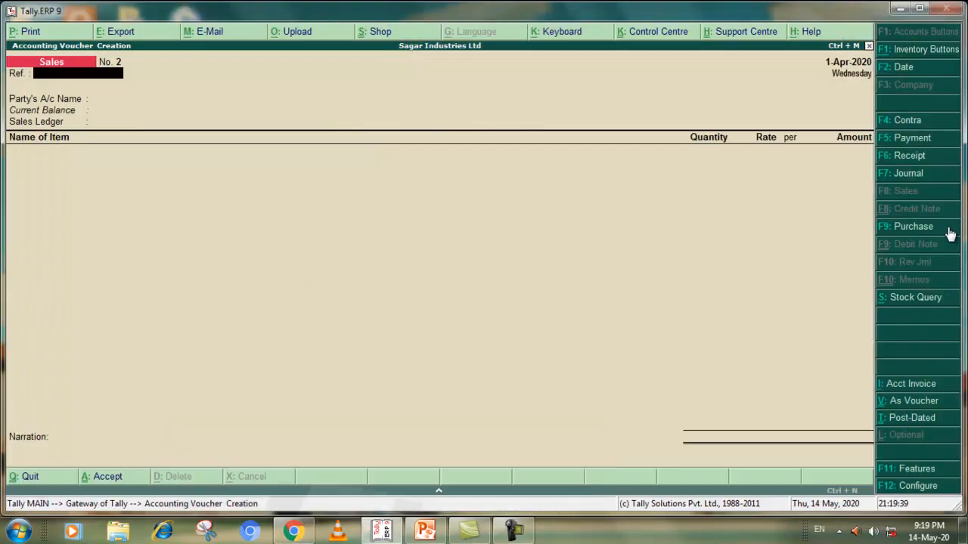
left_click(895, 174)
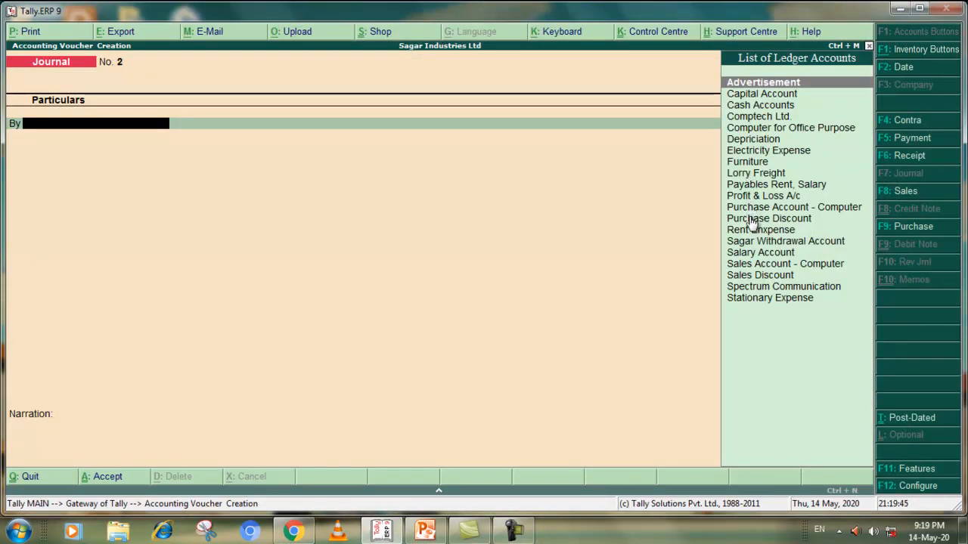
Debit Sales Discount with 13,500 in the Journal voucher, checking the amount in the PDF exercise
type("S")
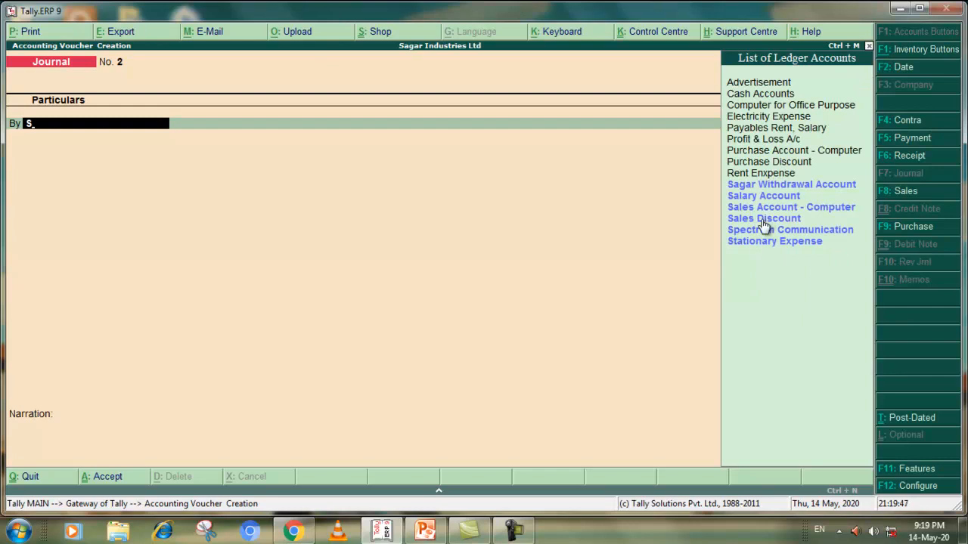
left_click(759, 219)
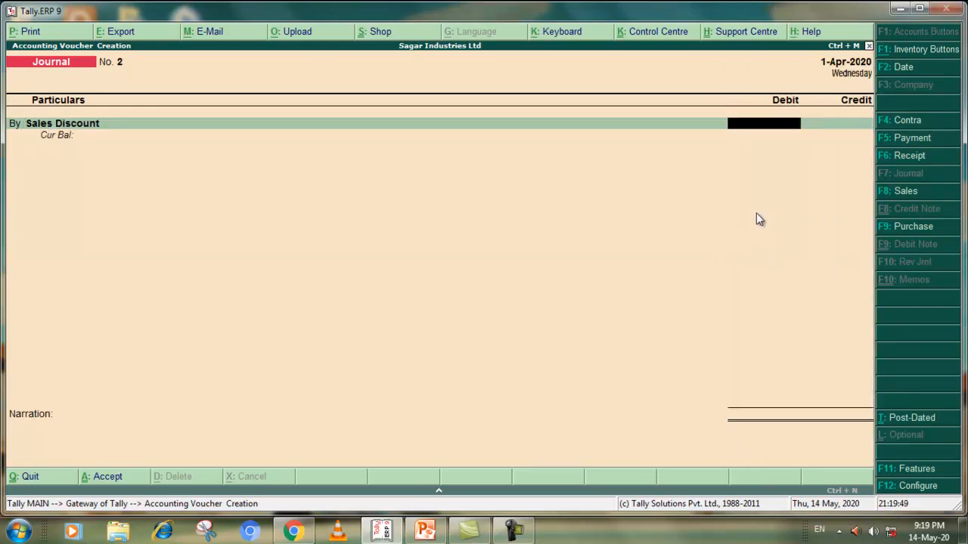
key("alt+Tab")
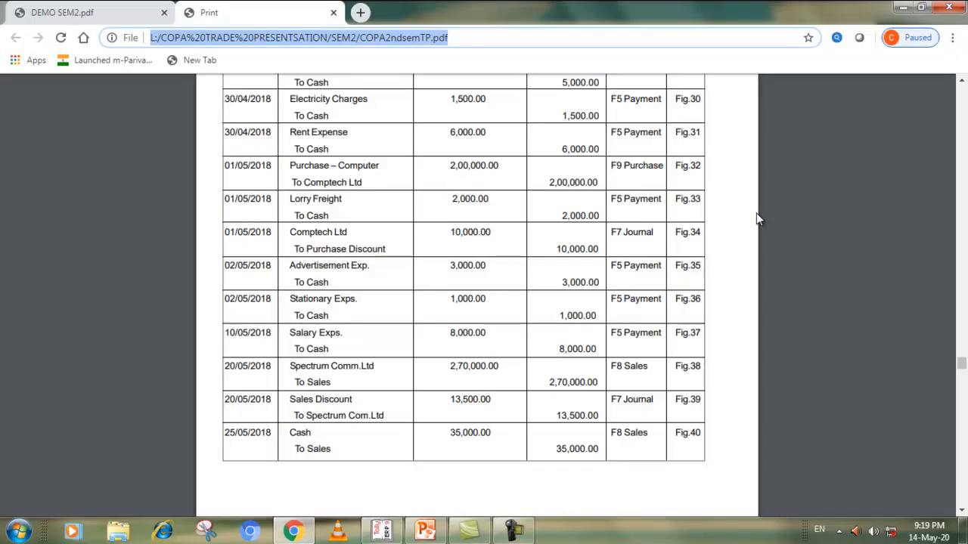
key("alt+Tab")
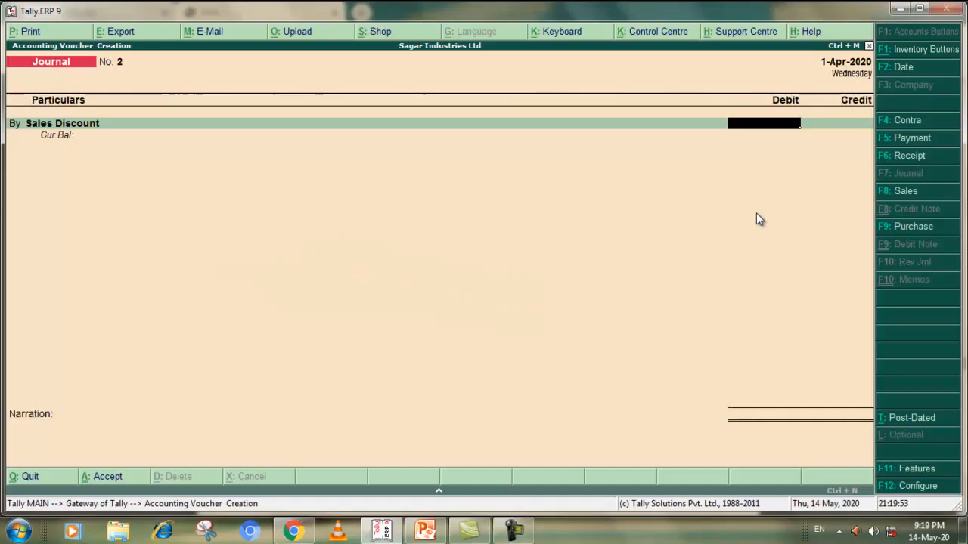
type("13500")
key("Return")
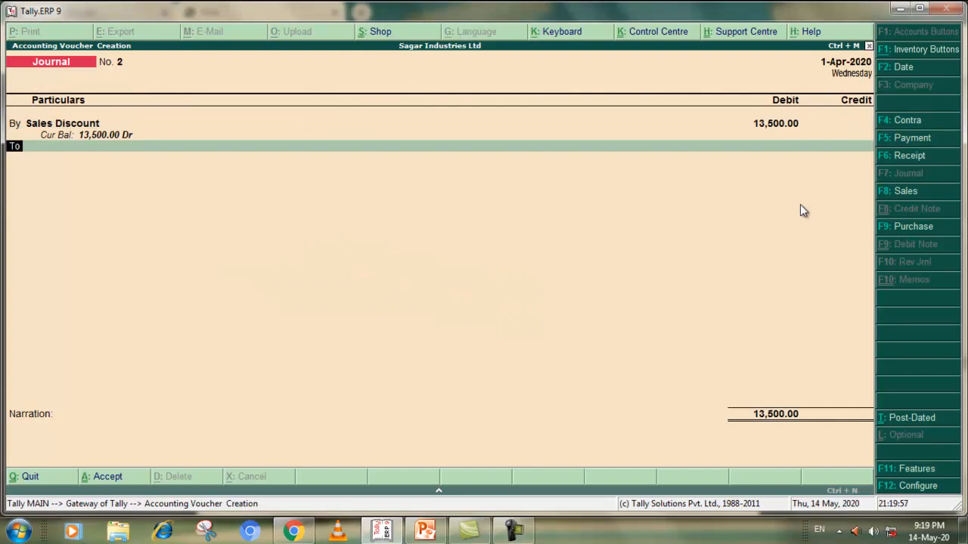
Credit Spectrum Communication with 13,500 against reference 1, leave the narration blank and accept the Journal voucher
key("Return")
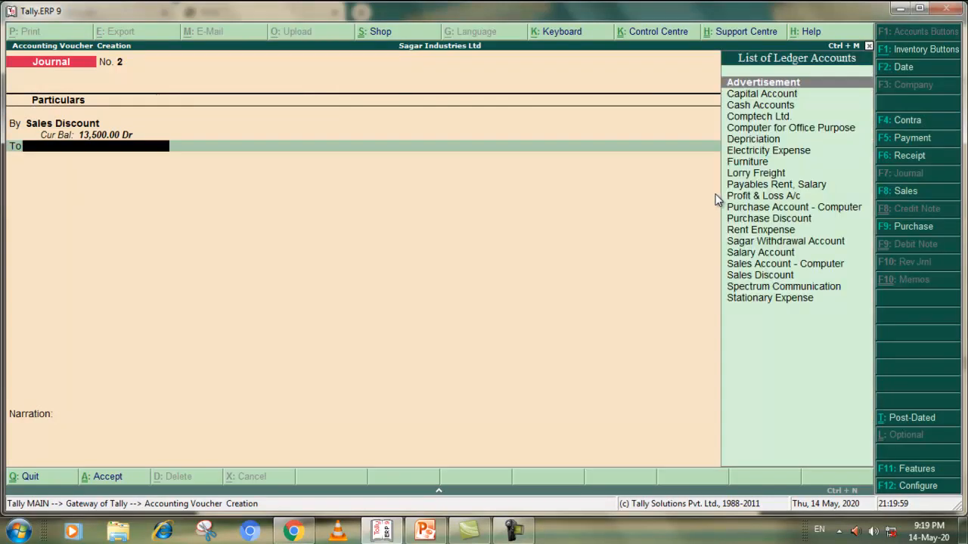
type("Sp")
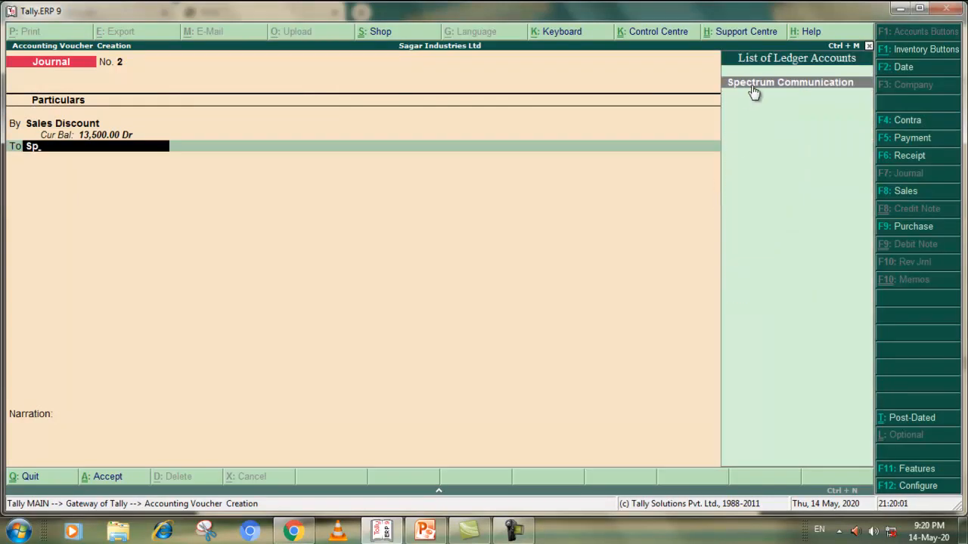
key("Return")
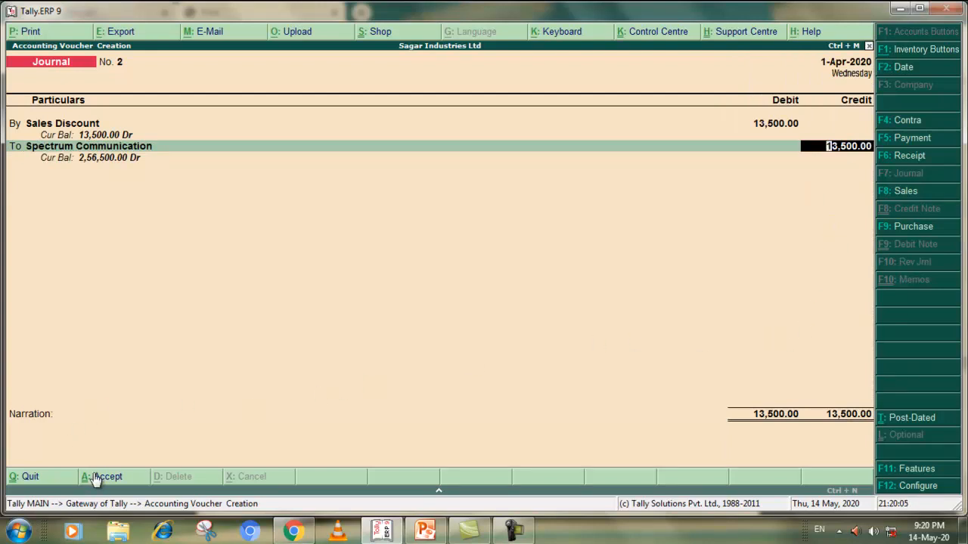
key("Return")
key("Return")
key("Return")
key("Return")
key("Return")
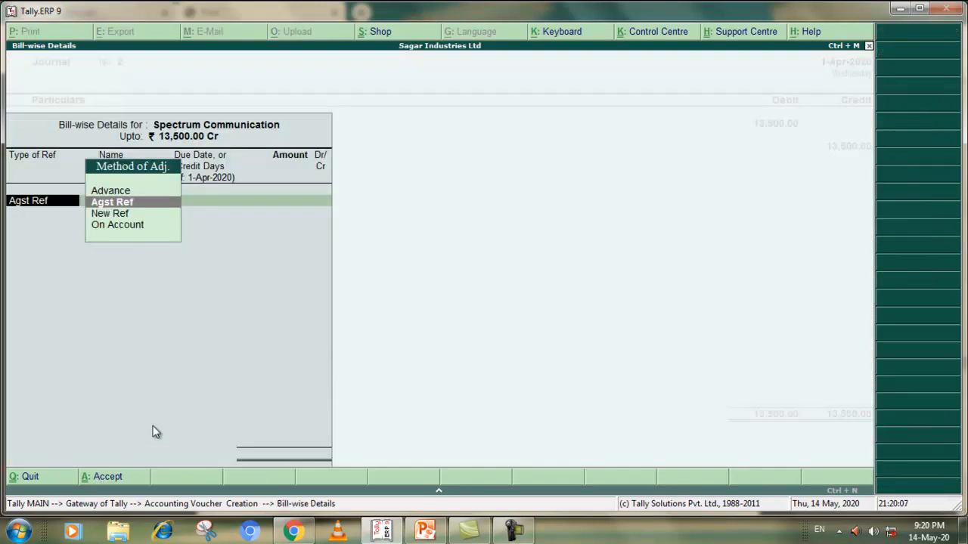
key("Return")
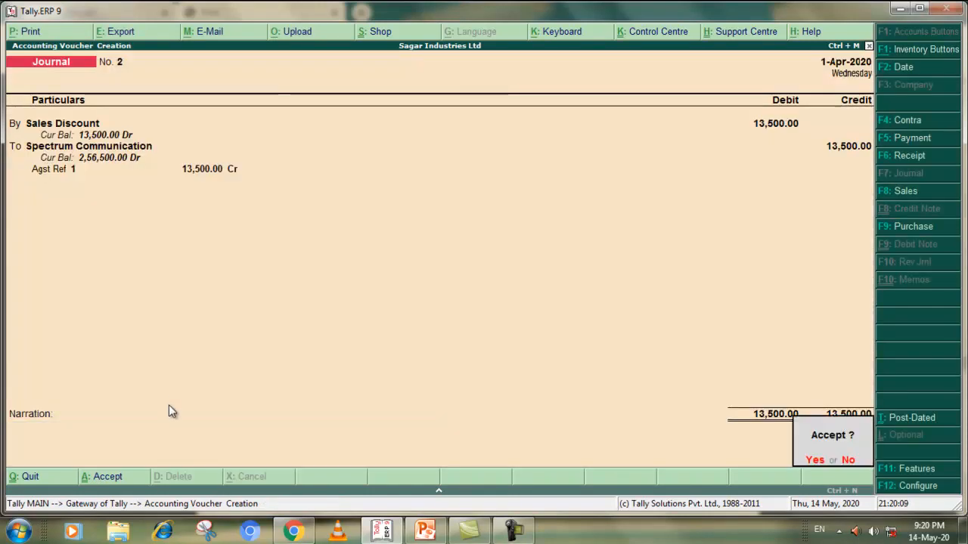
left_click(800, 459)
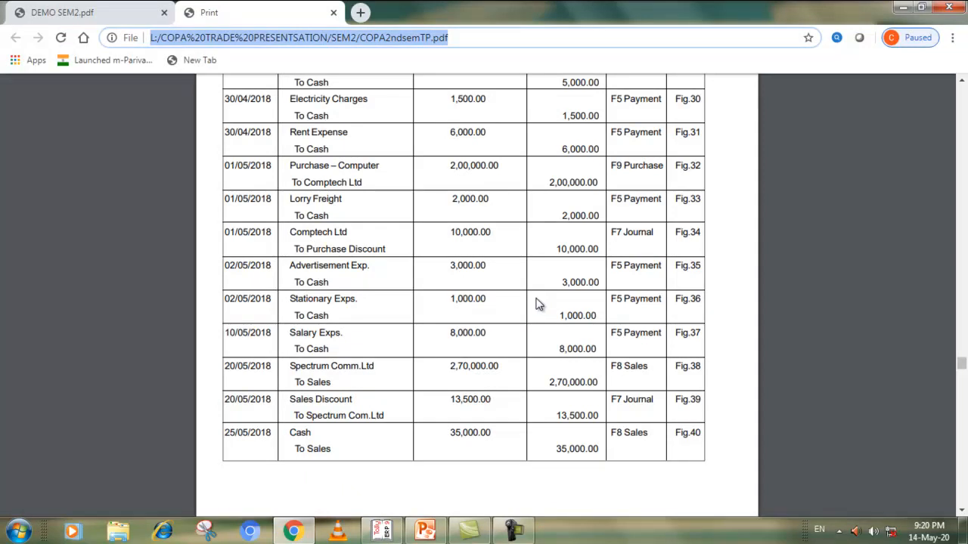
Check the 30/05/2018 Spectrum Com.Ltd receipt in the PDF exercise and open a Receipt voucher in Tally.ERP 9 with Cash as the account
scroll(408, 359, "down", 5)
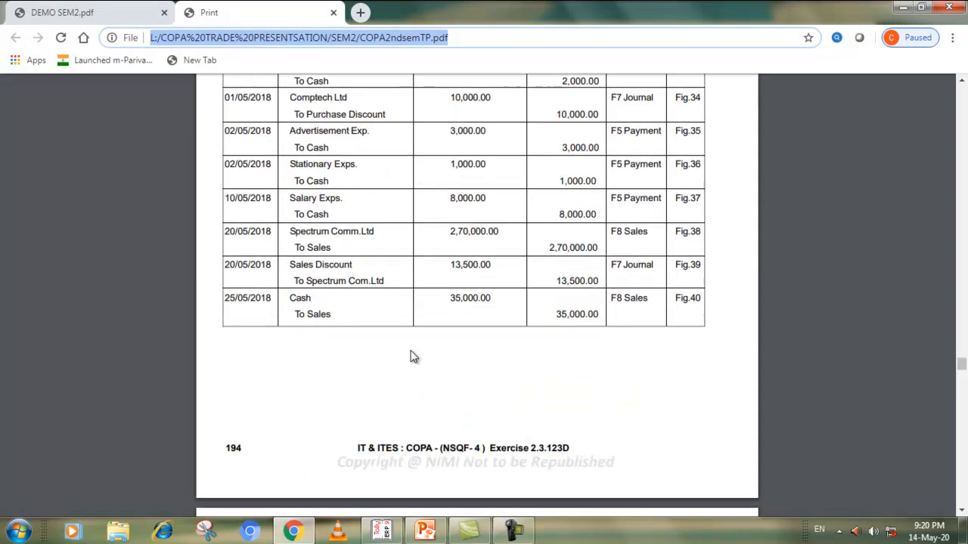
left_click(381, 531)
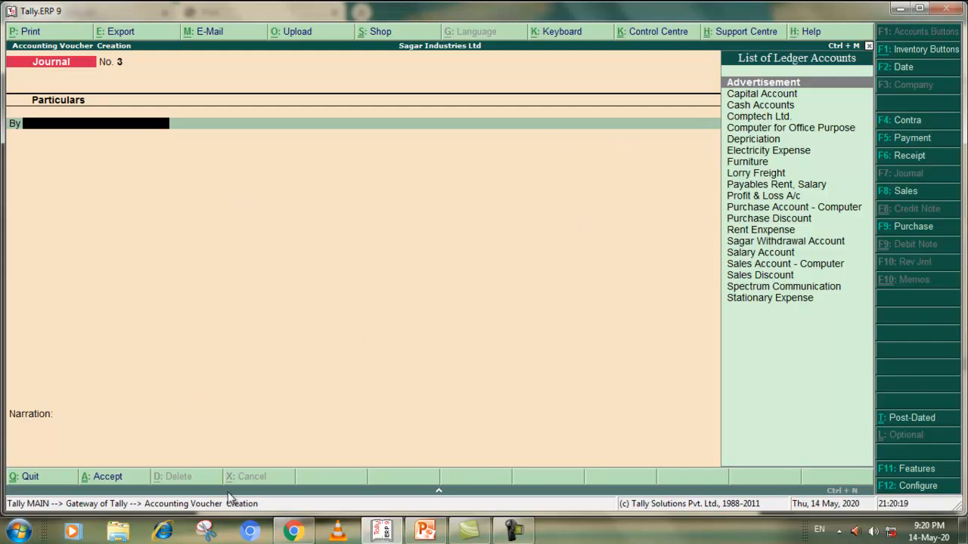
left_click(294, 532)
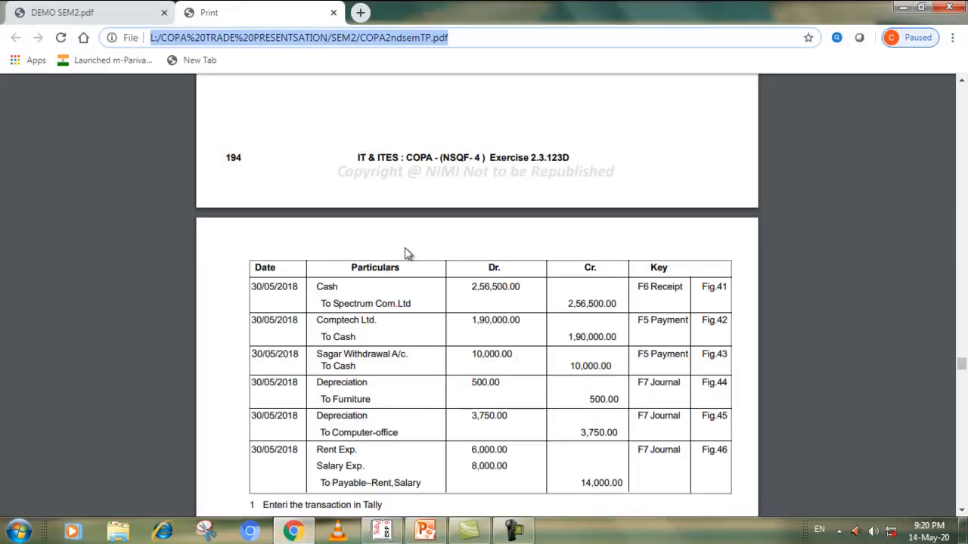
scroll(405, 250, "down", 1)
left_click(380, 531)
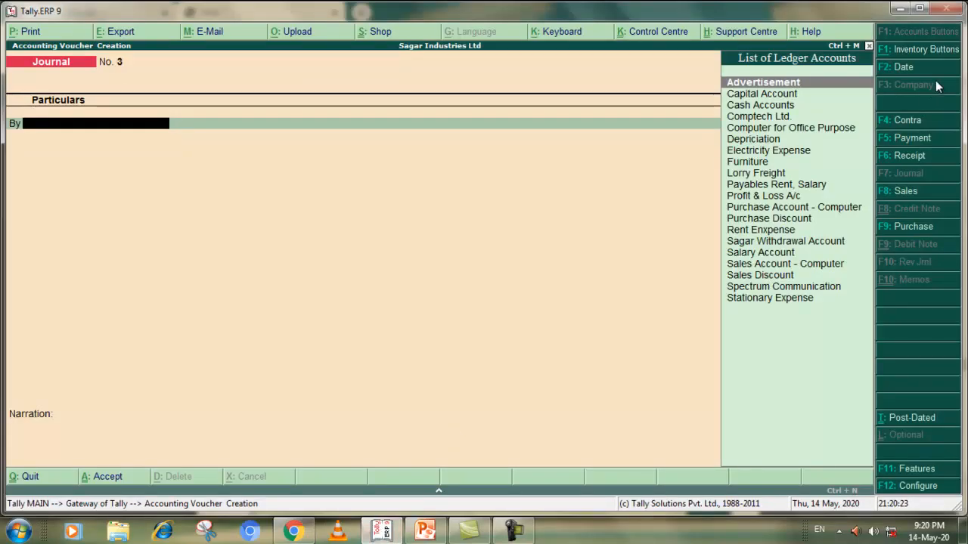
left_click(909, 156)
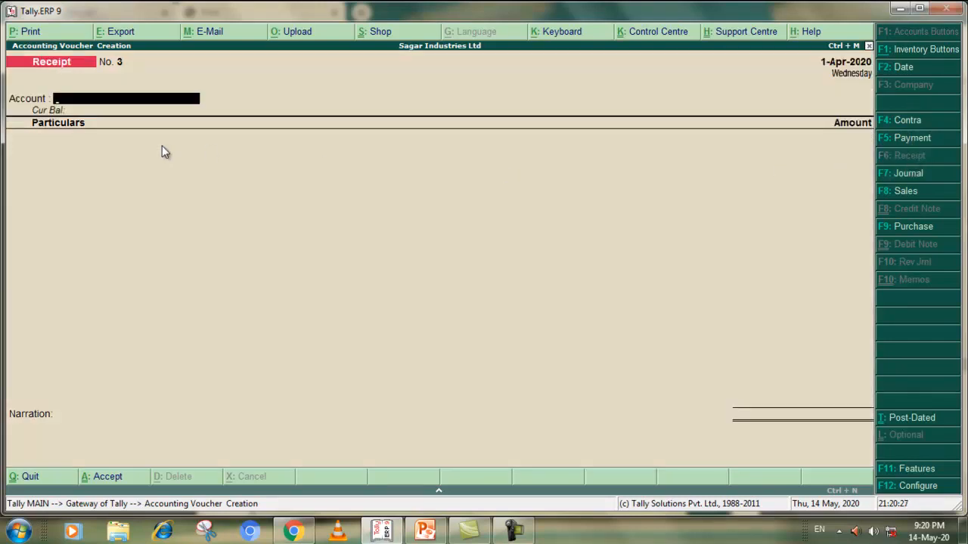
key("Return")
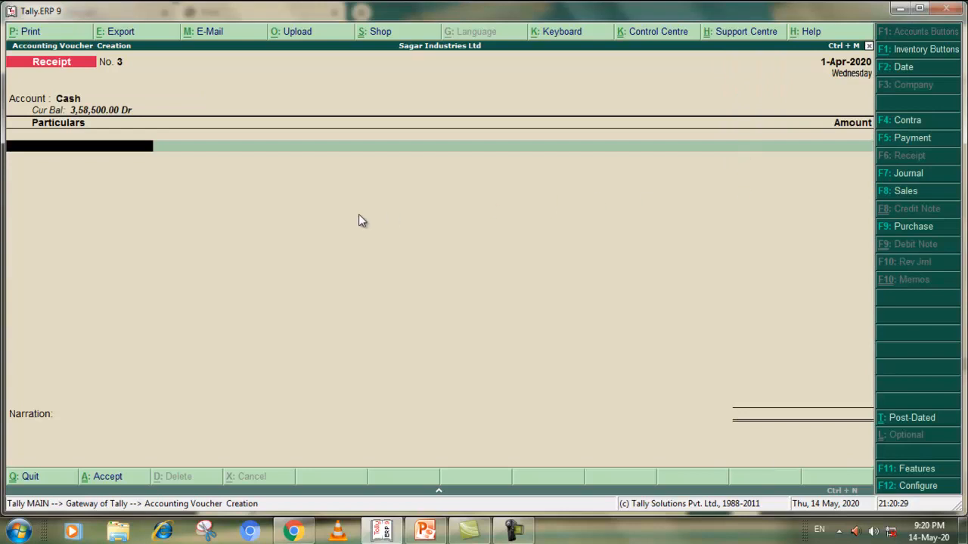
Choose Sales Account - Computer as the credited ledger in the Receipt voucher and check the transaction in the PDF exercise
type("S")
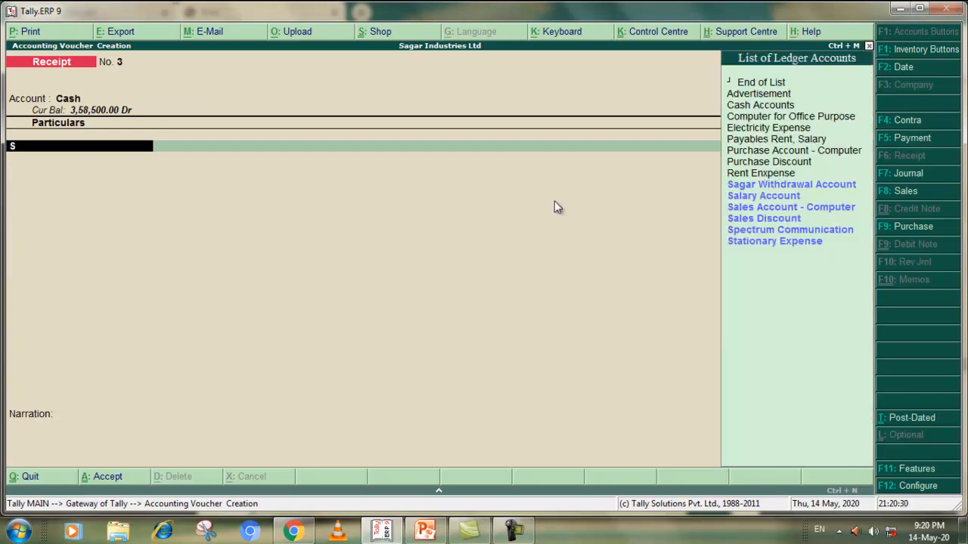
left_click(755, 207)
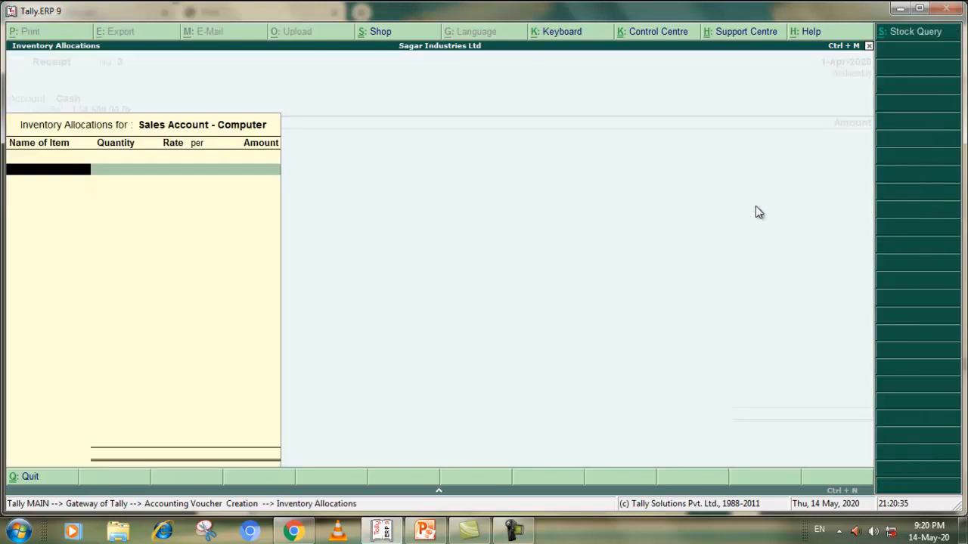
key("alt+Tab")
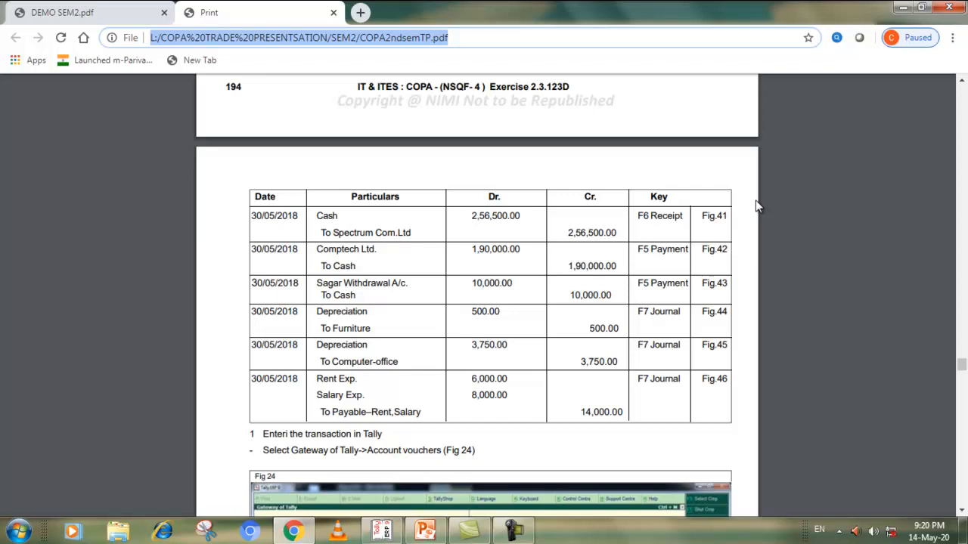
scroll(568, 276, "up", 3)
scroll(569, 276, "down", 6)
key("alt+Tab")
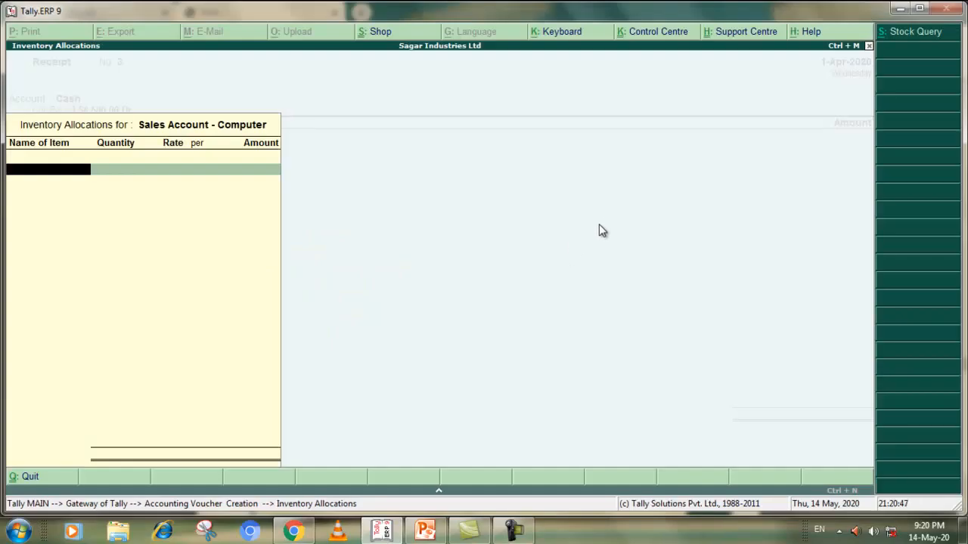
Allocate 35,000 to the stock item Computer1, leave the narration blank and accept the Receipt voucher
type("C")
left_click(732, 94)
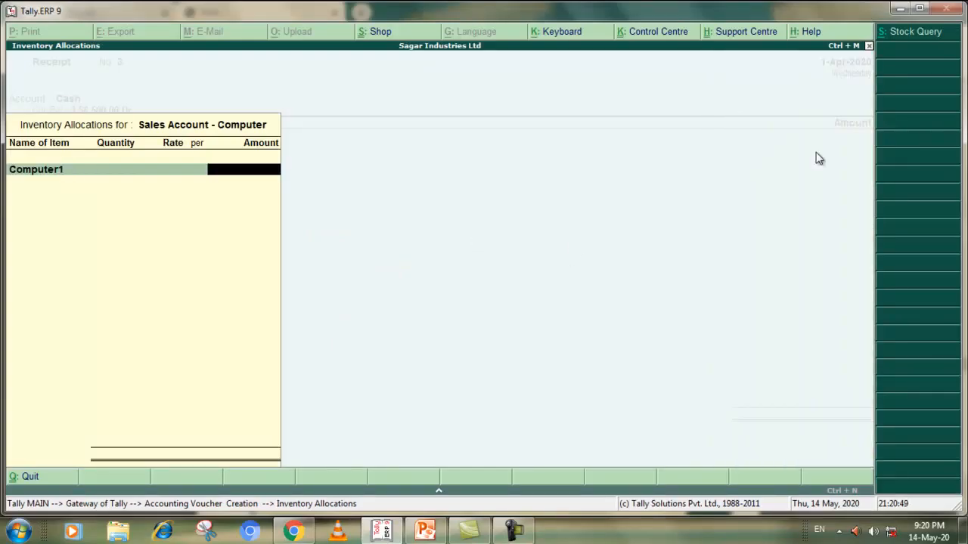
type("35000")
key("Return")
key("Return")
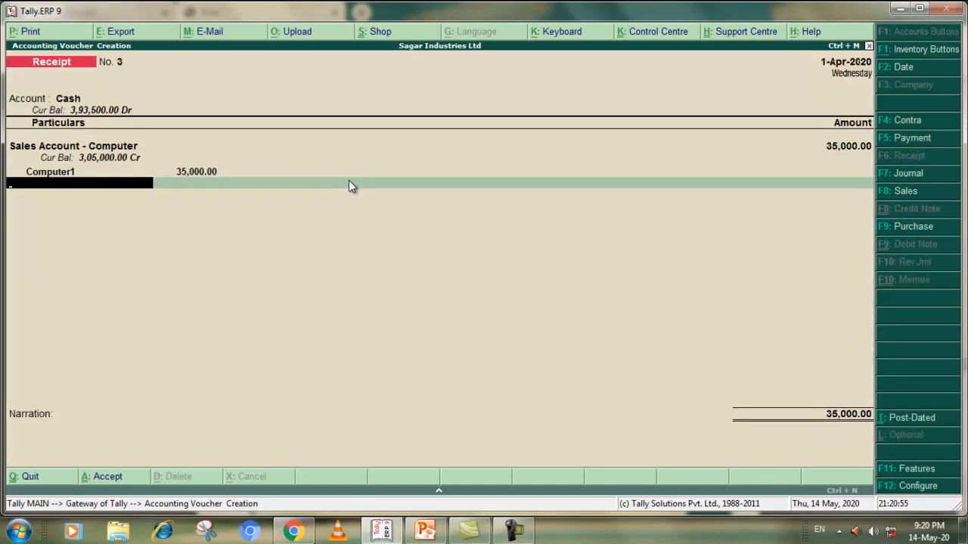
key("Return")
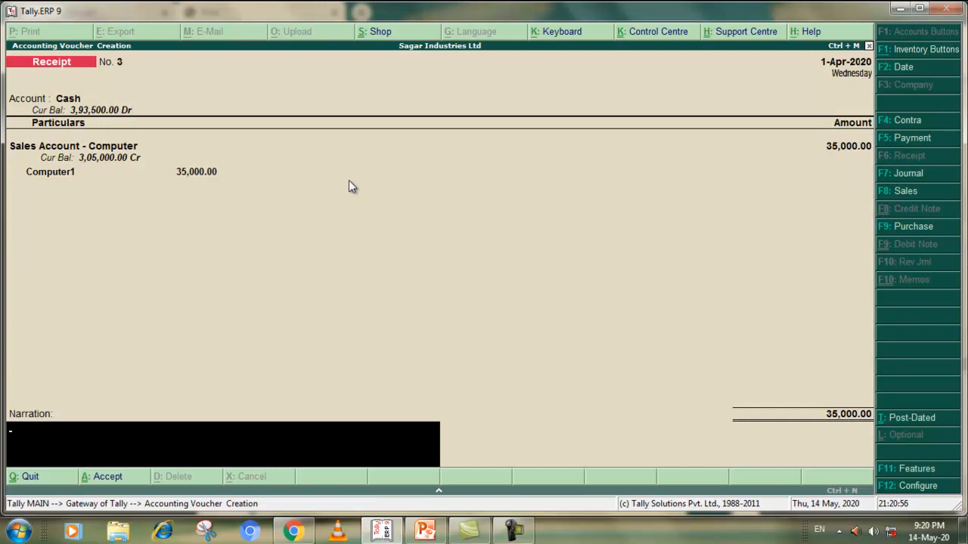
left_click(106, 477)
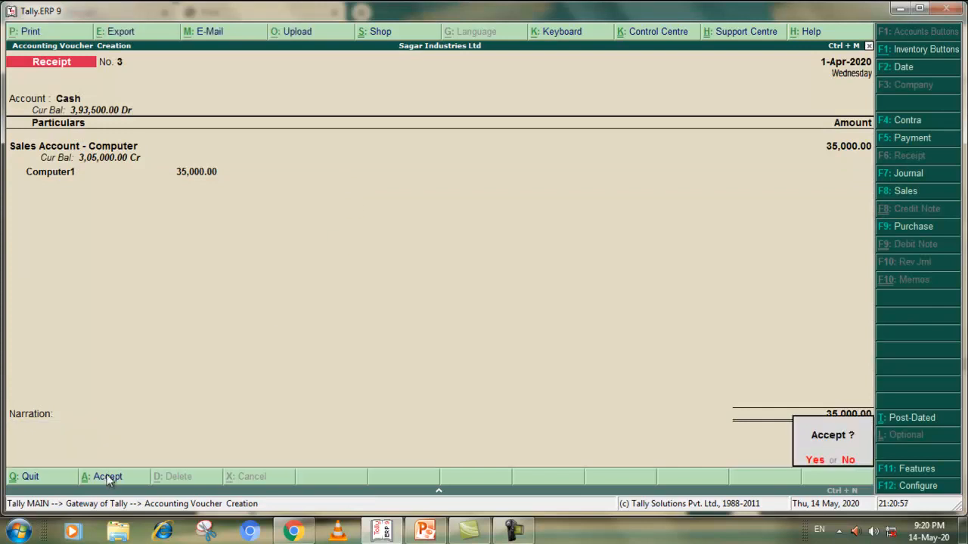
left_click(815, 460)
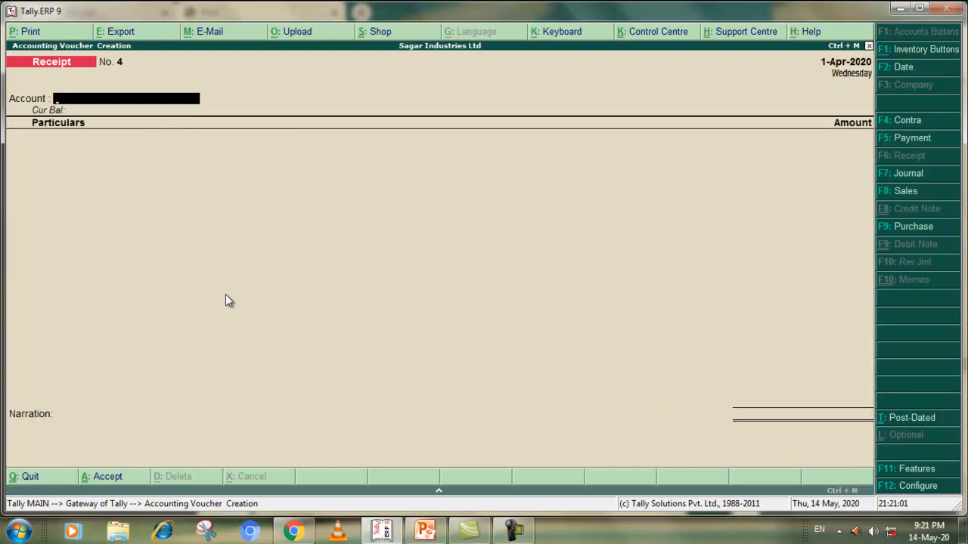
Check the 30/05/2018 Spectrum Com.Ltd receipt in the PDF exercise and set Cash as the account of the new Receipt voucher
key("alt+Tab")
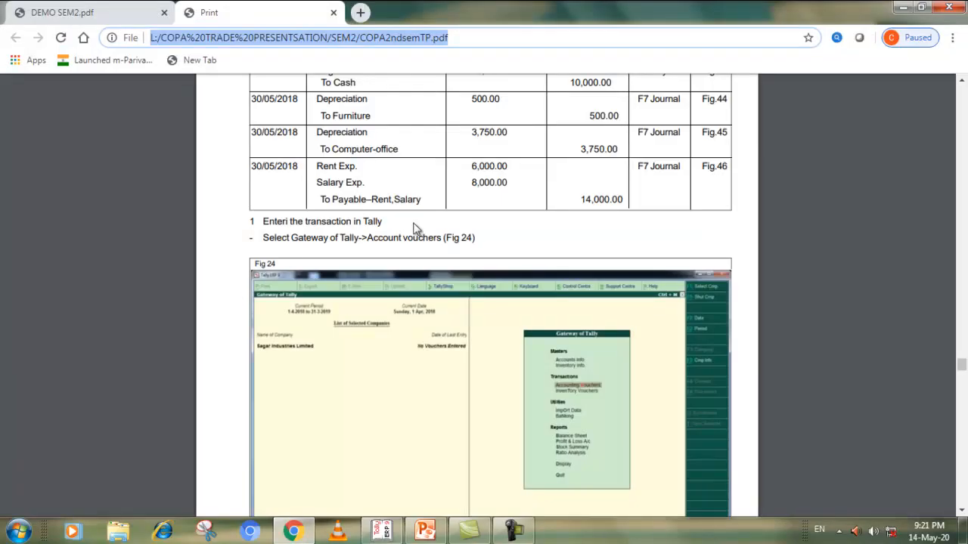
scroll(425, 226, "up", 3)
scroll(426, 226, "up", 1)
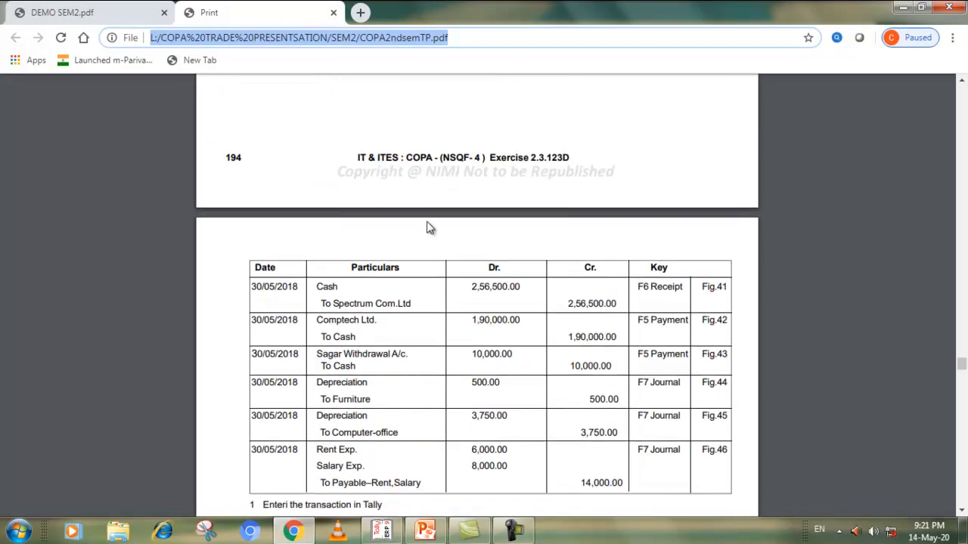
key("alt+Tab")
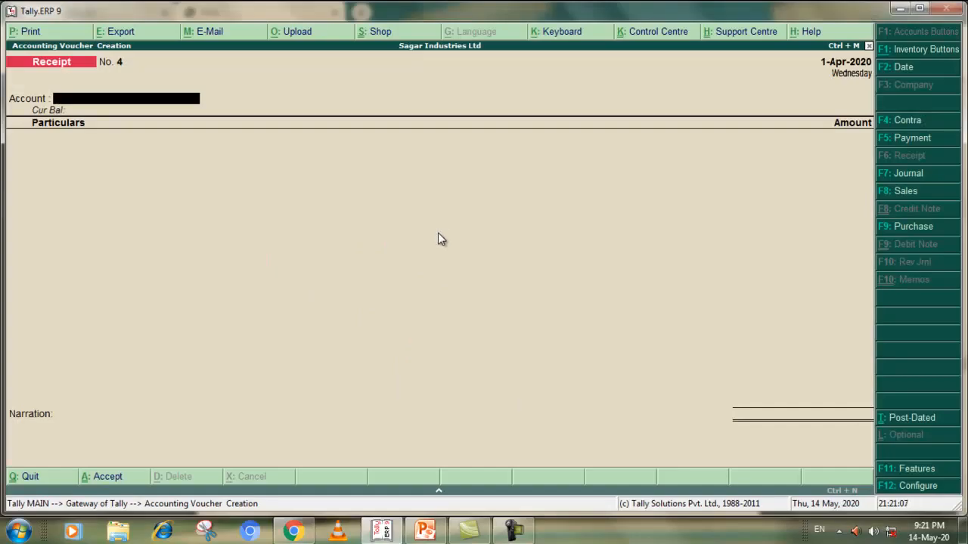
key("alt+Tab")
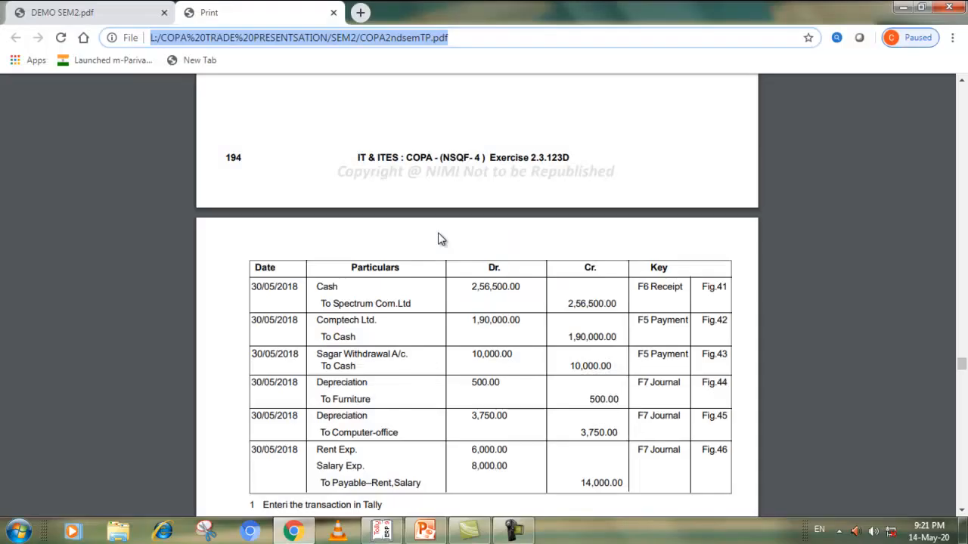
key("alt+Tab")
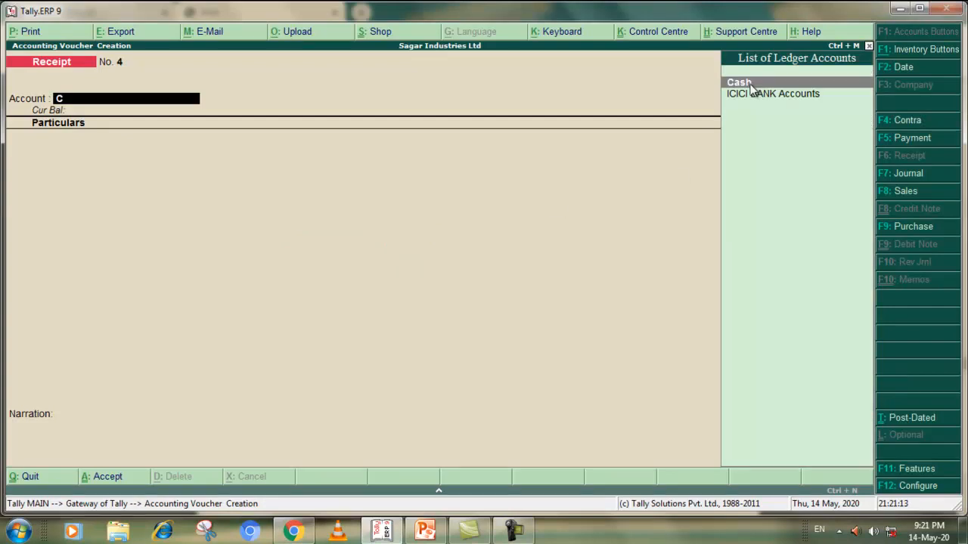
left_click(748, 85)
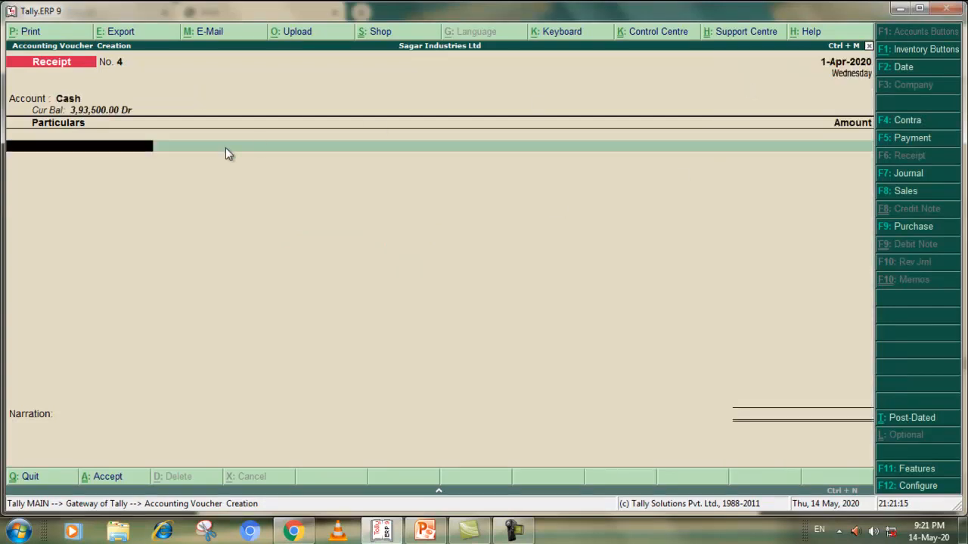
Credit Spectrum Communication with 2,56,500 in the Receipt voucher, checking the amount in the PDF exercise
type("S")
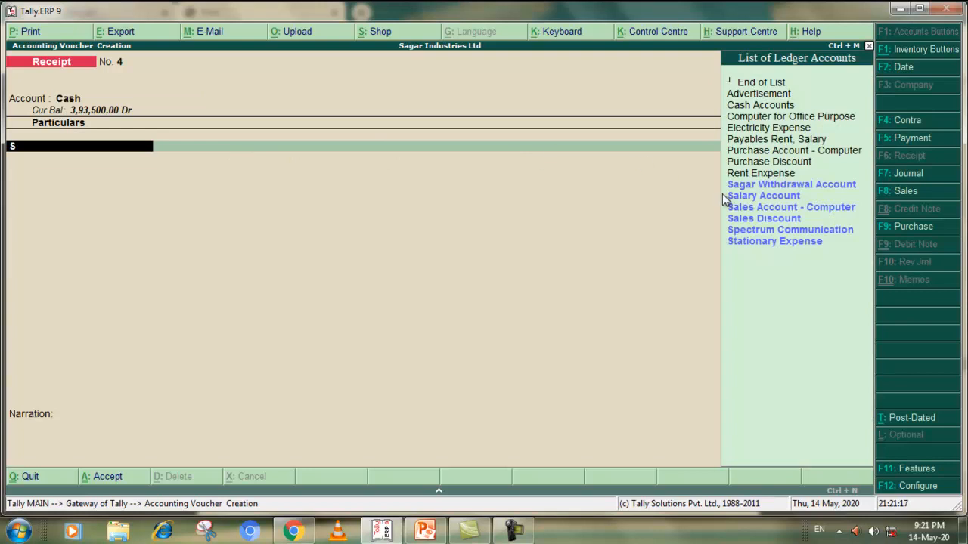
left_click(762, 231)
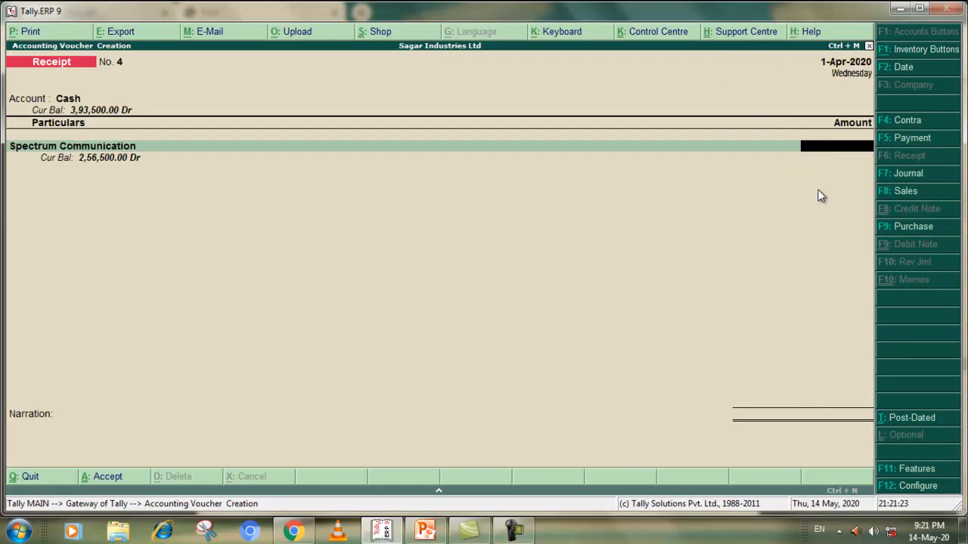
key("alt+Tab")
key("alt+Tab")
type("256500")
key("Return")
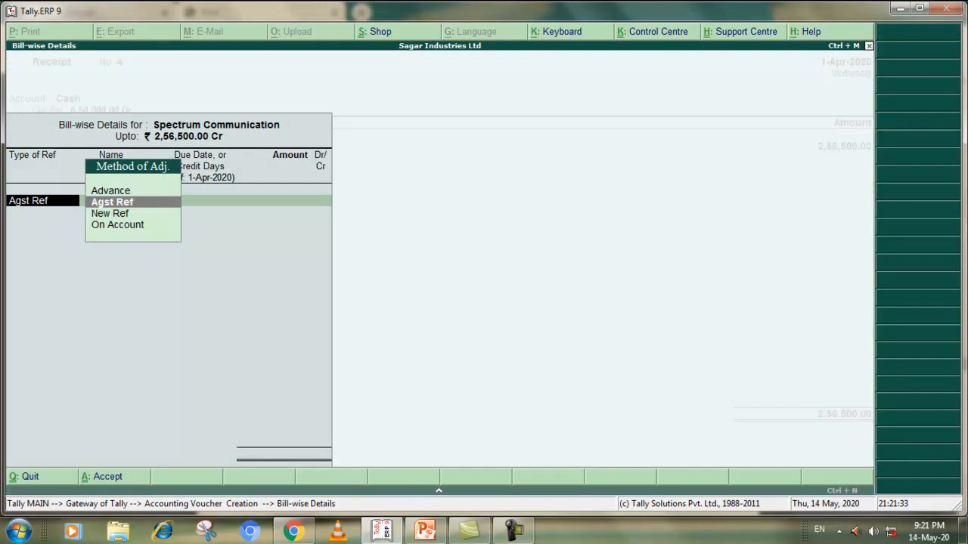
Allocate the 2,56,500 against reference 1, leave the narration blank and accept the Receipt voucher
key("Return")
key("Return")
key("Return")
key("Return")
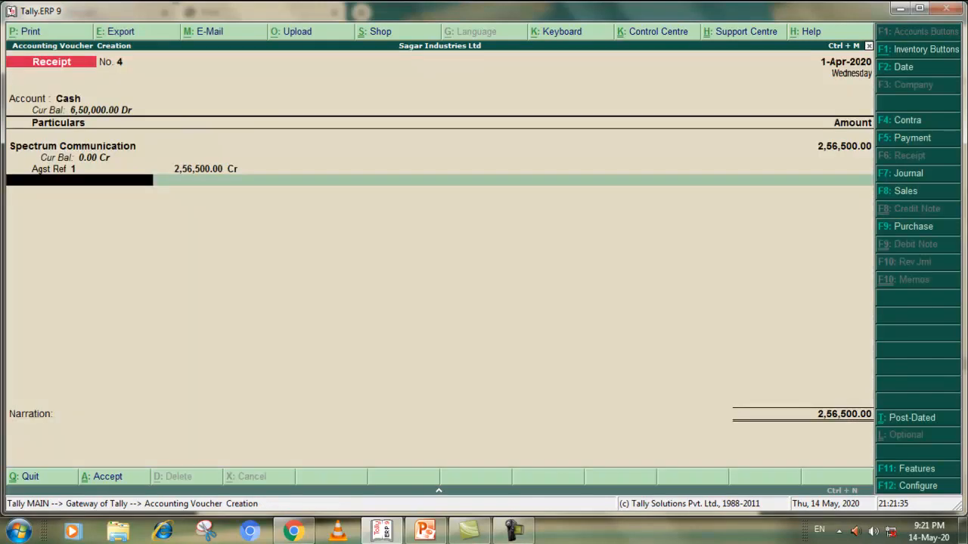
key("Return")
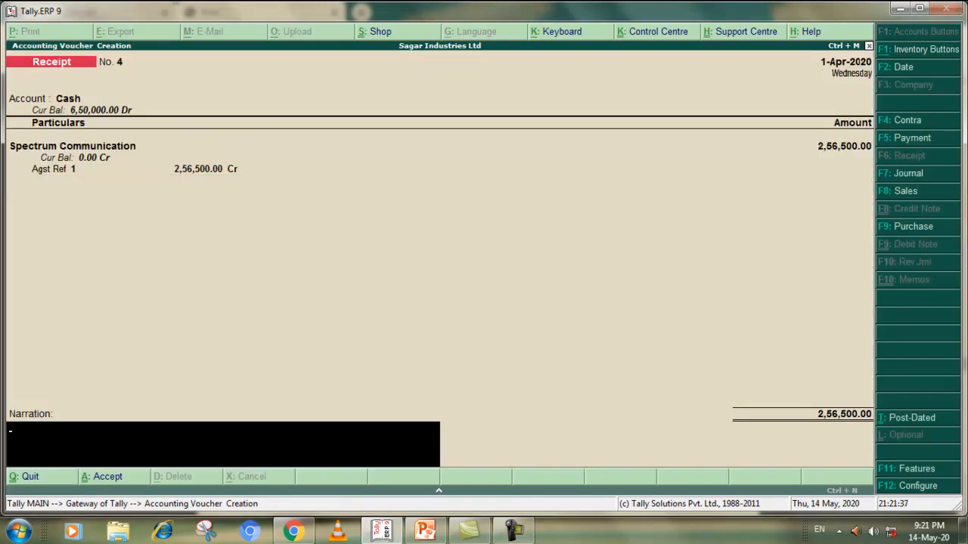
key("Return")
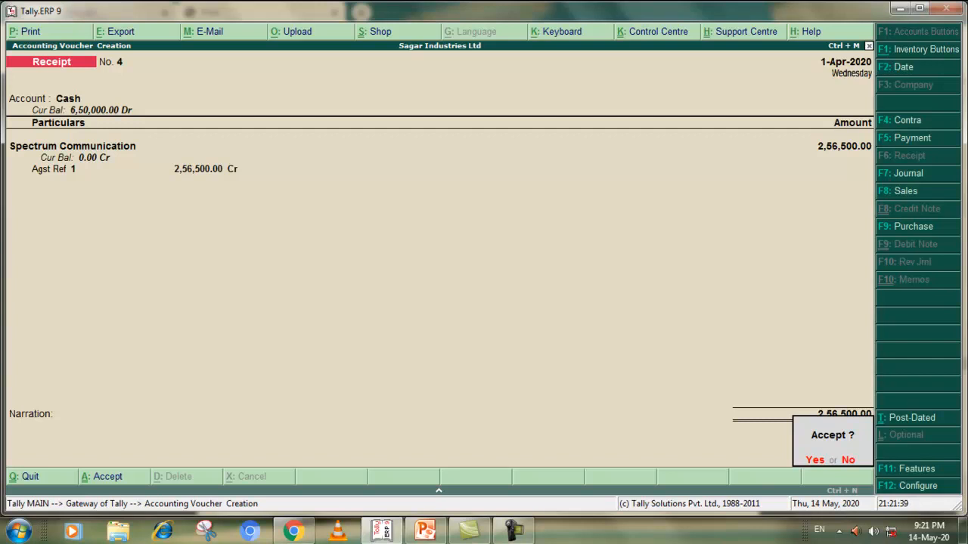
key("Return")
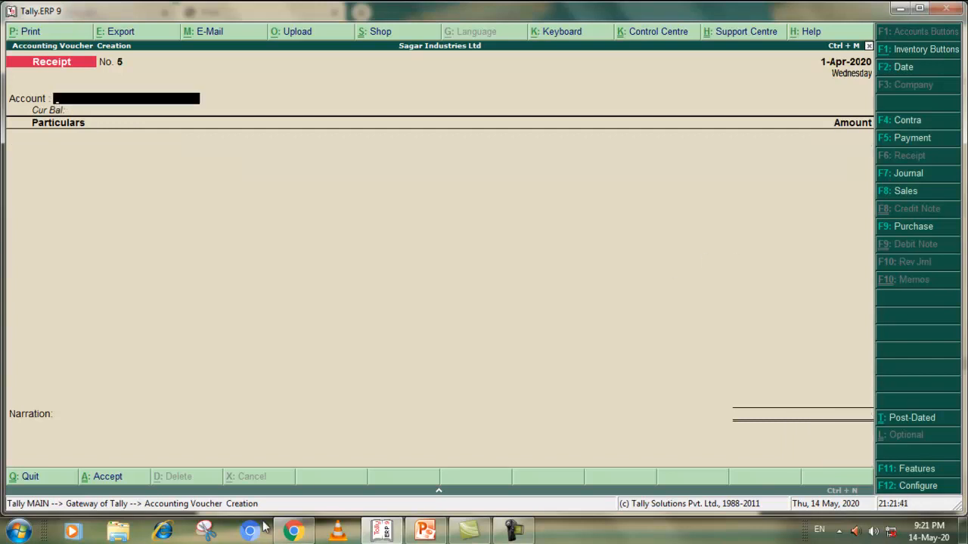
Check the 30/05/2018 Comptech Ltd. payment in the PDF exercise and open a Payment voucher in Tally.ERP 9 with Cash as the account
left_click(378, 533)
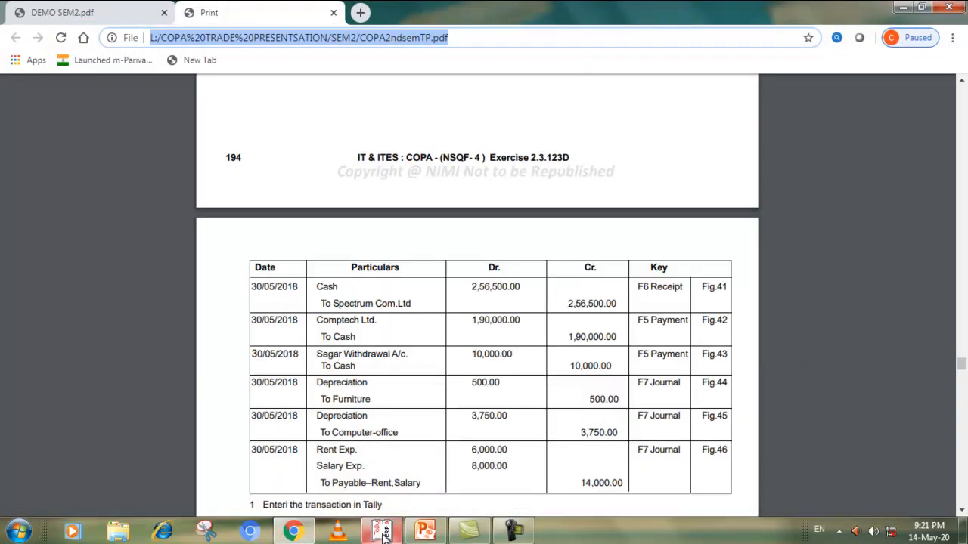
scroll(403, 415, "down", 1)
scroll(403, 416, "down", 2)
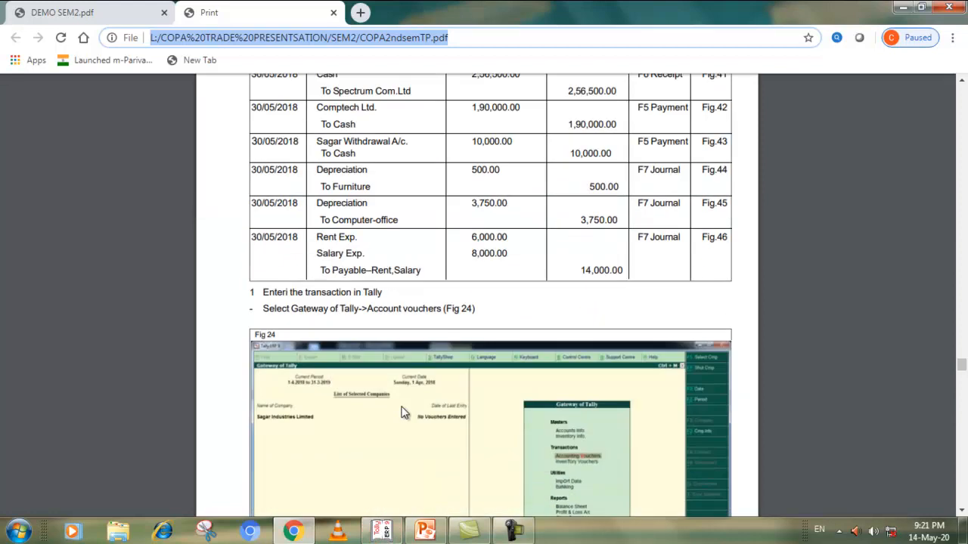
scroll(403, 415, "up", 1)
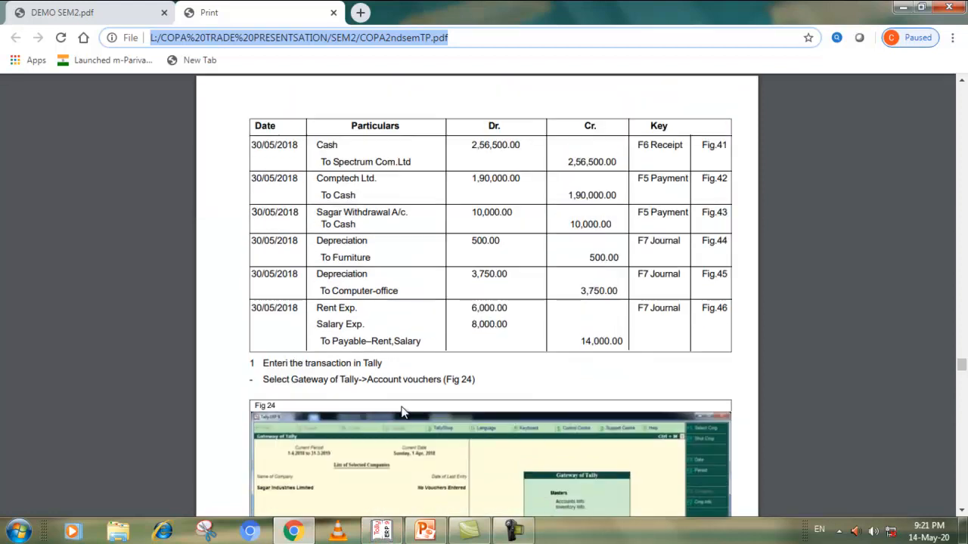
left_click(302, 536)
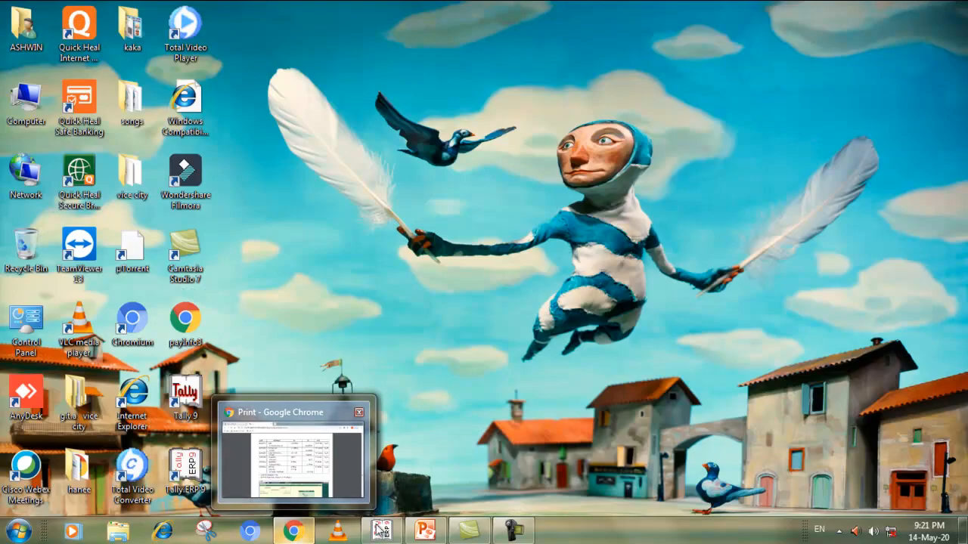
left_click(378, 531)
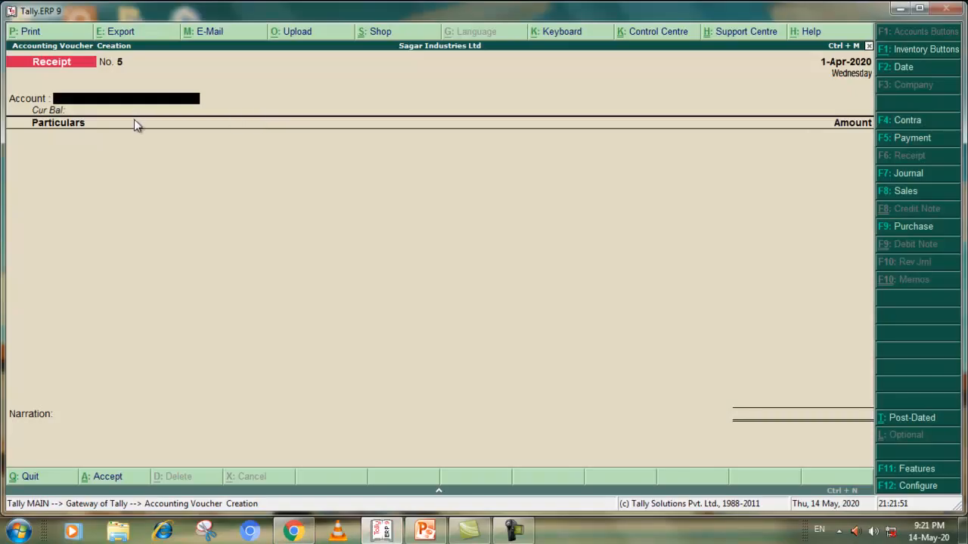
key("alt+Tab")
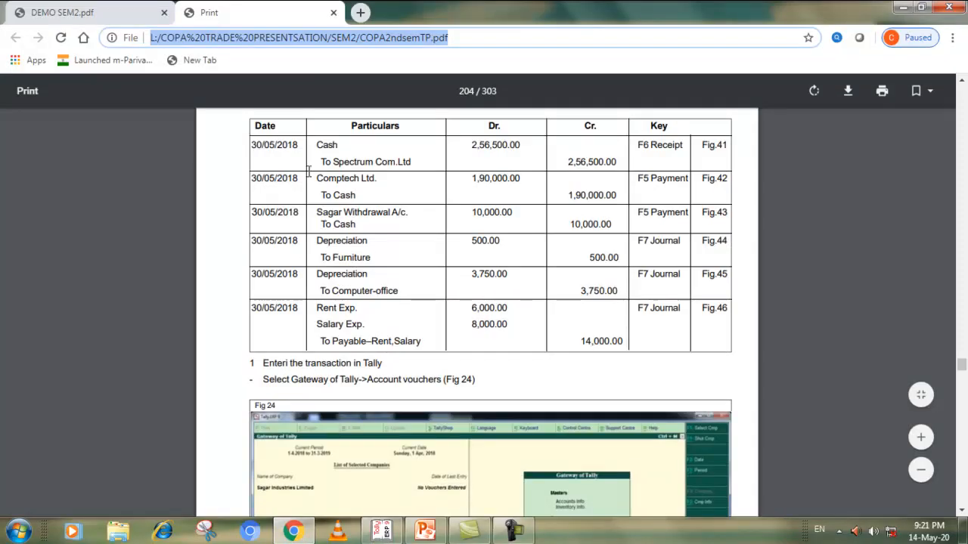
key("alt+Tab")
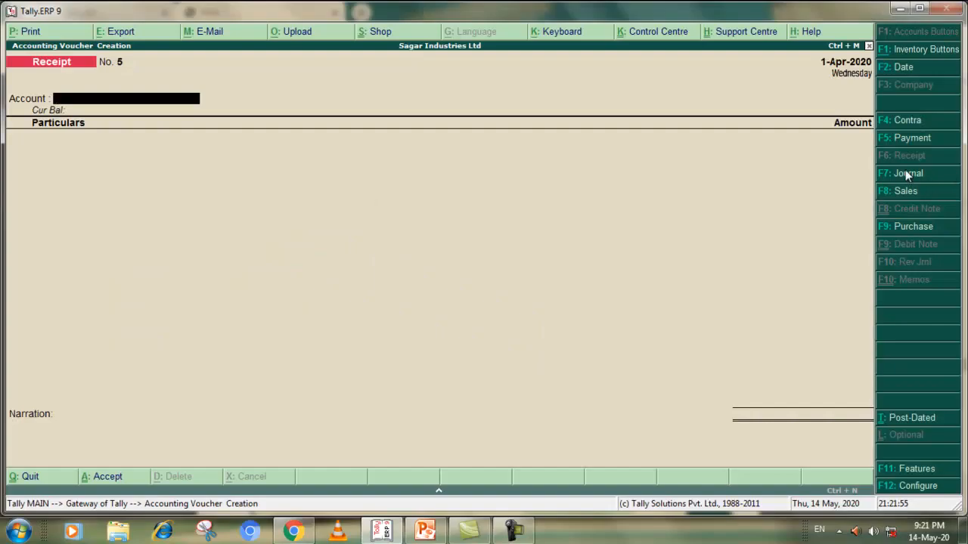
left_click(903, 140)
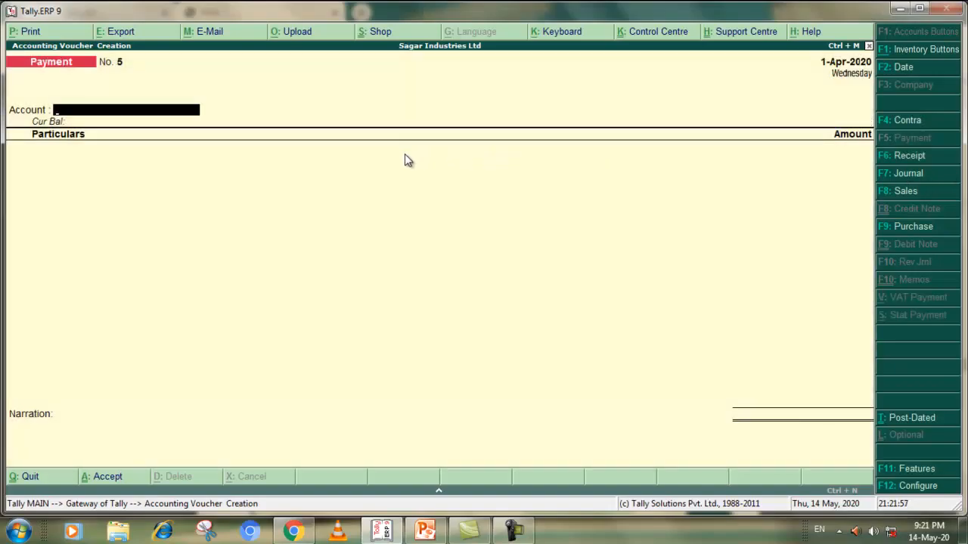
type("C")
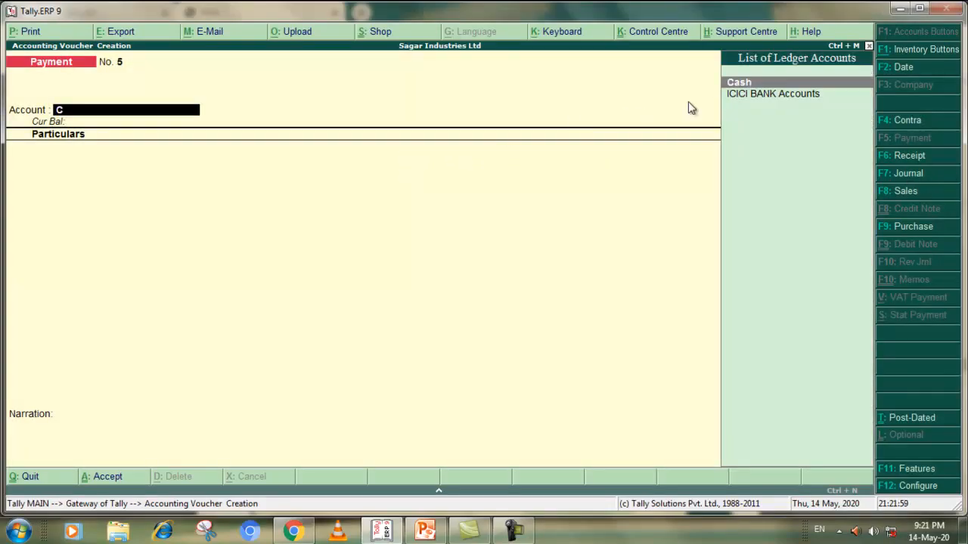
left_click(730, 82)
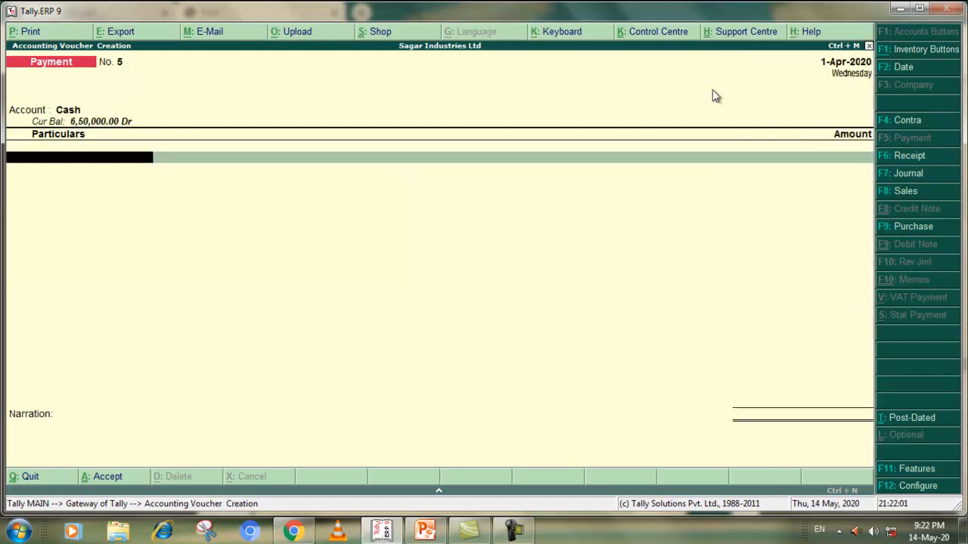
Debit Comptech Ltd. with 1,90,000 in the Payment voucher, checking the entry in the PDF exercise
key("alt+Tab")
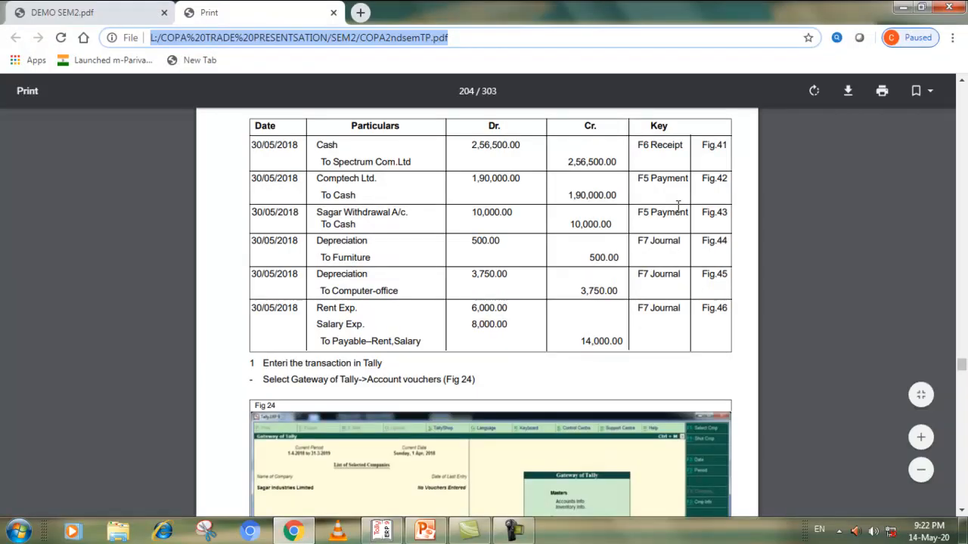
key("alt+Tab")
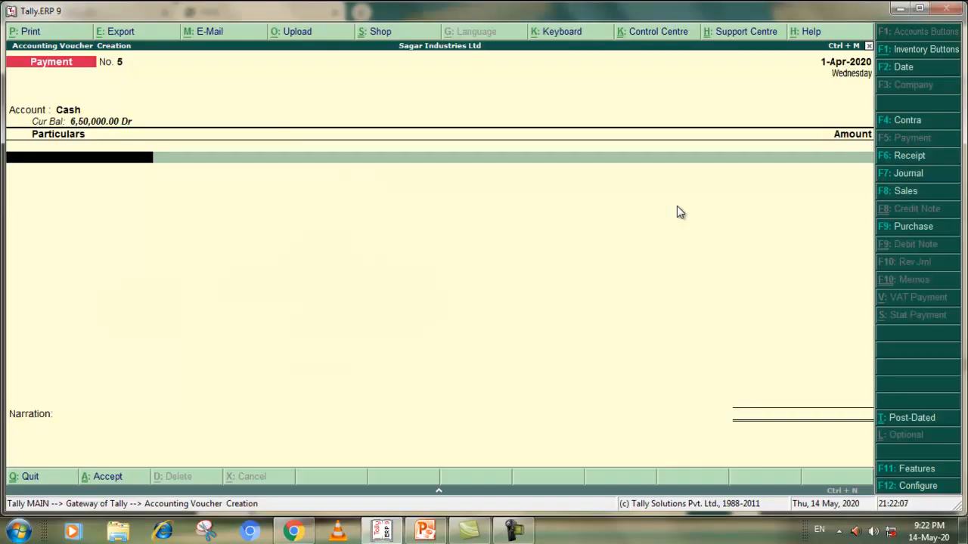
type("C")
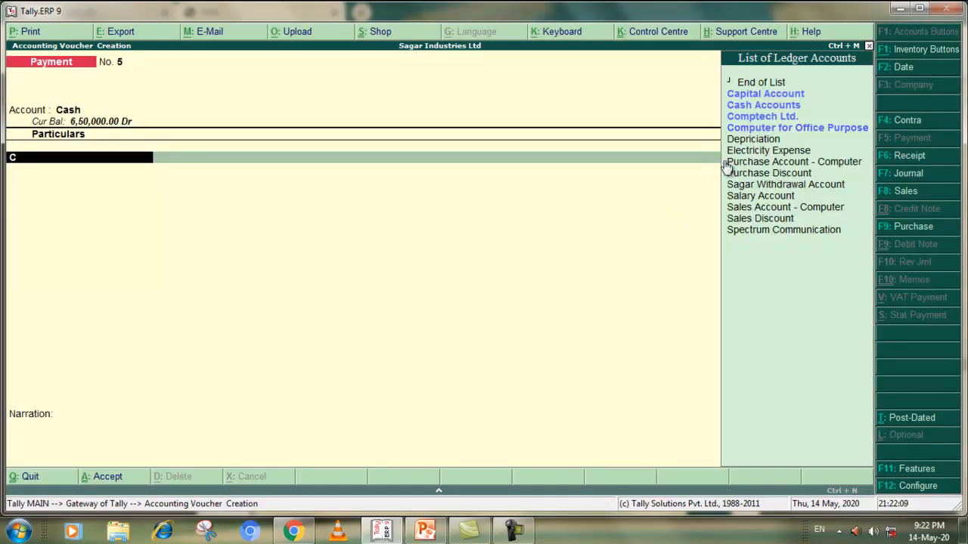
left_click(768, 117)
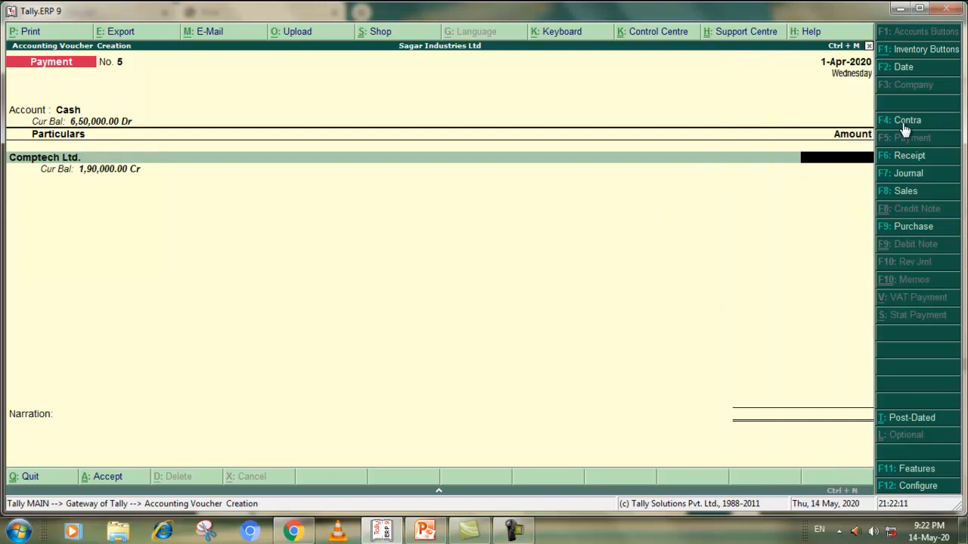
type("1,90,000")
key("Return")
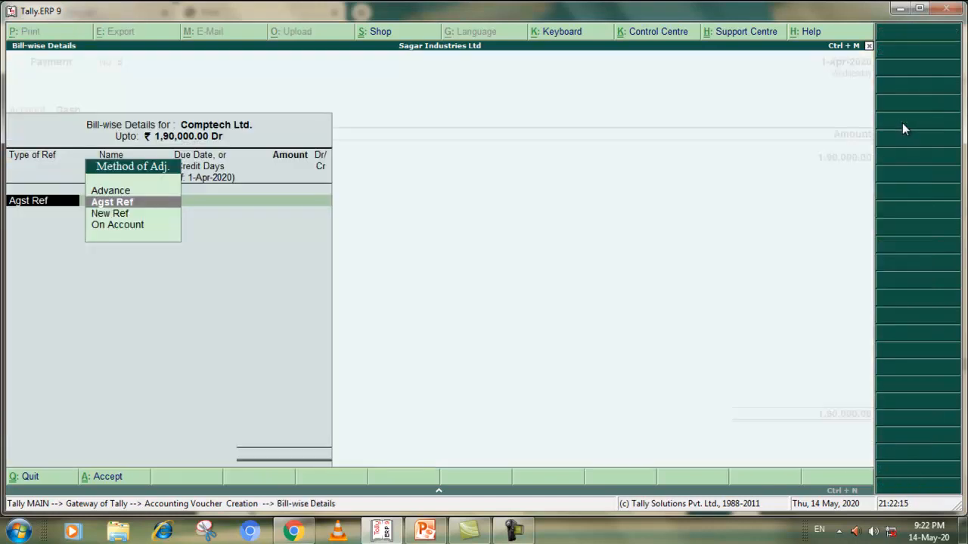
Allocate the 1,90,000 against reference 1, leave the narration blank and accept the Payment voucher
key("Return")
key("Return")
key("Return")
key("Return")
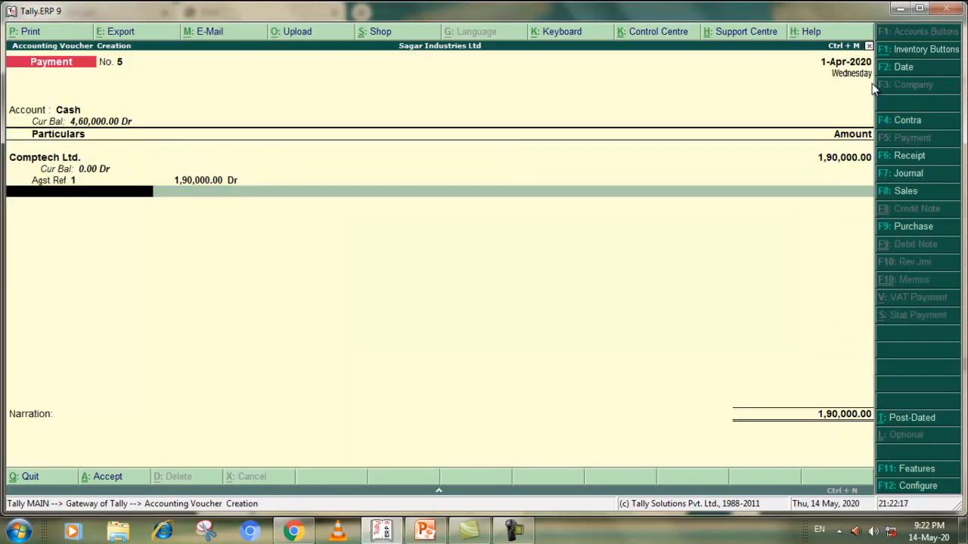
key("Return")
key("Return")
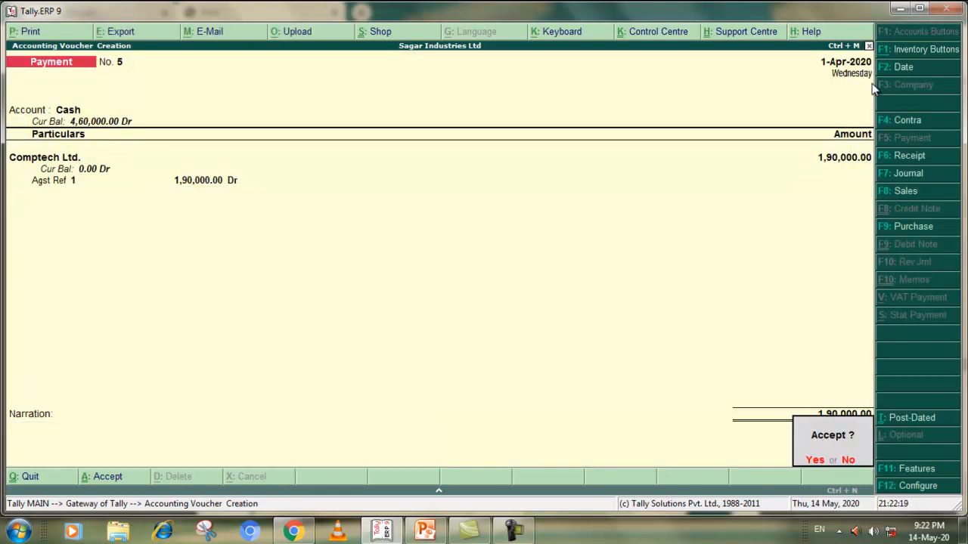
key("Return")
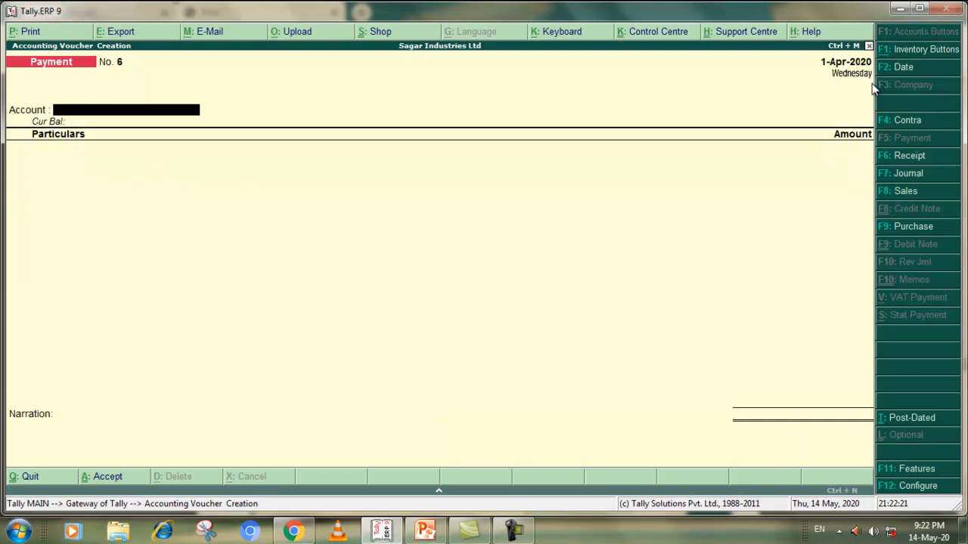
Check the 30/05/2018 withdrawal in the PDF exercise and enter Cash as the account and Sagar Withdrawal Account as the particulars of the new Payment voucher
key("alt+Tab")
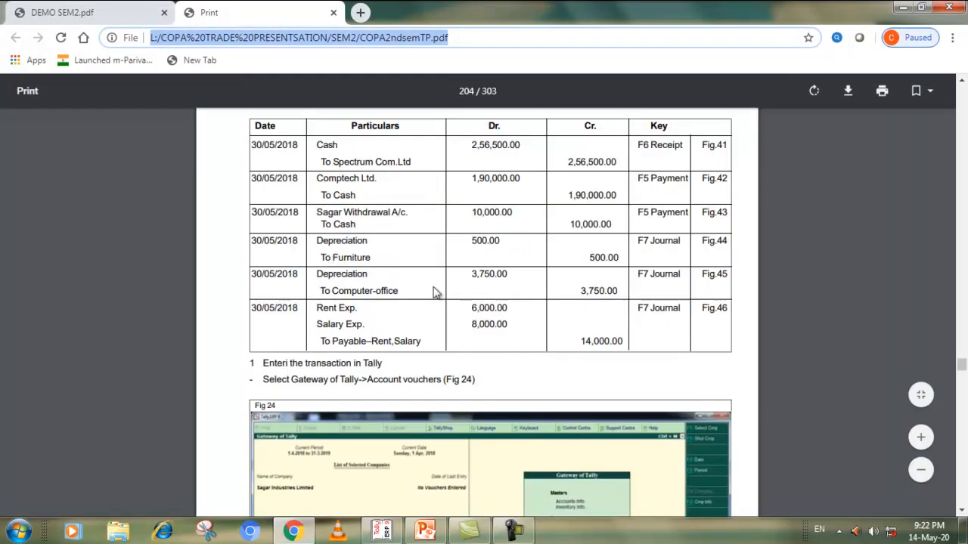
key("alt+Tab")
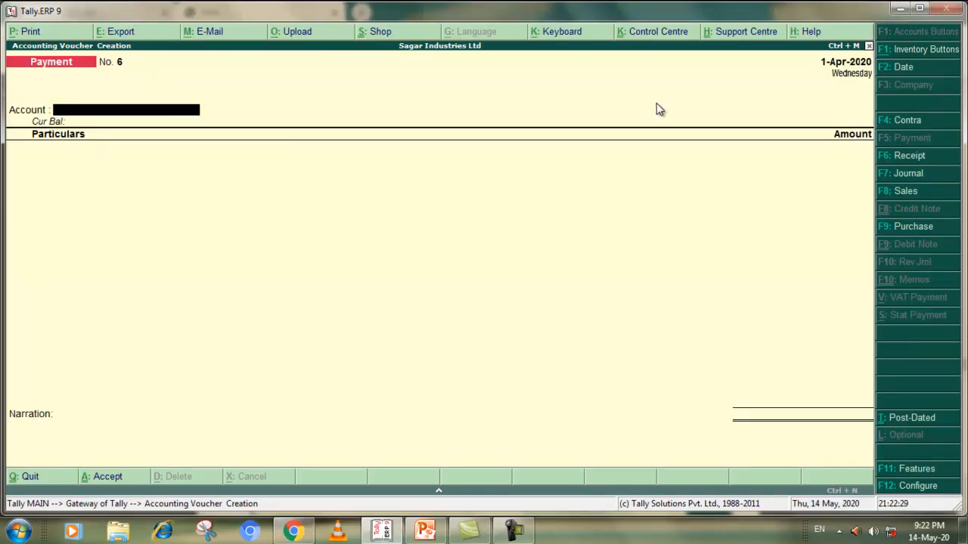
type("C")
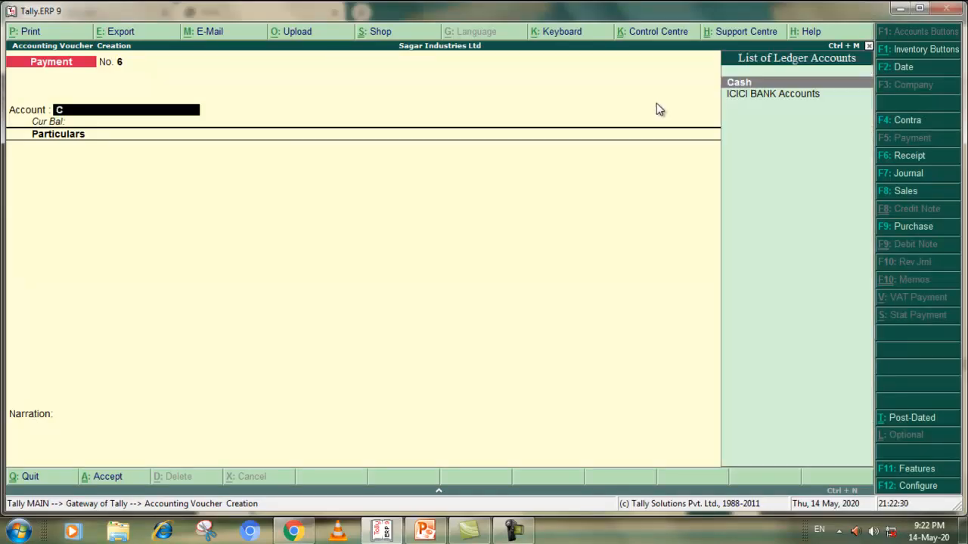
left_click(743, 85)
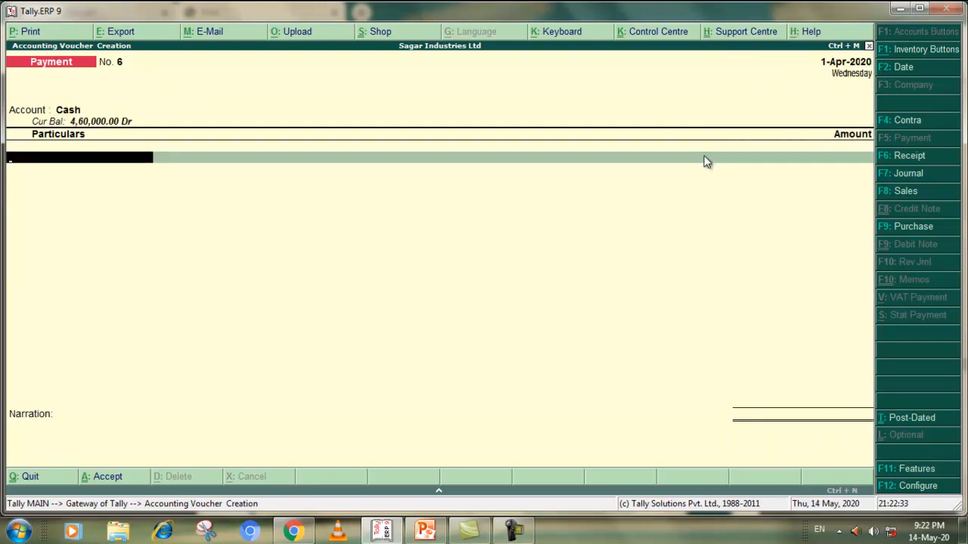
type("S")
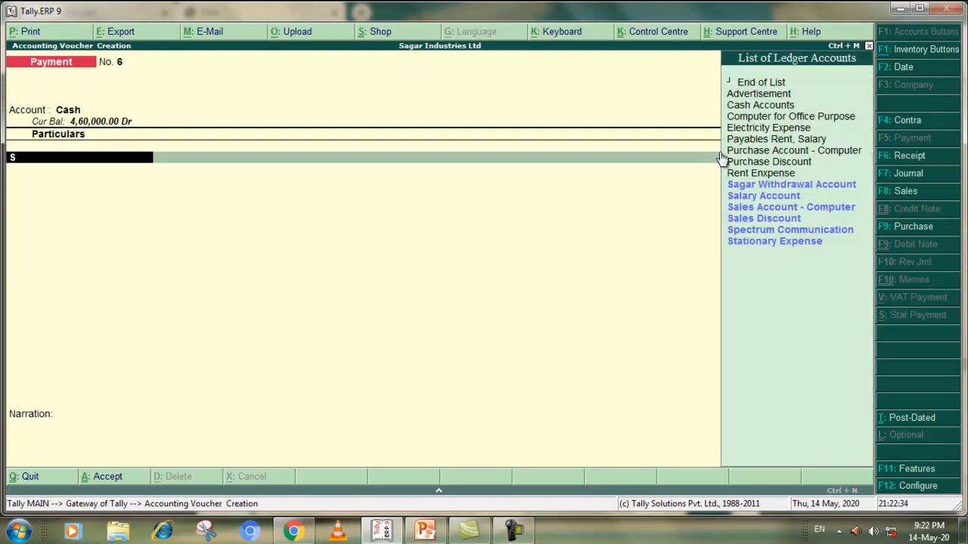
left_click(786, 184)
Set the Sagar Withdrawal Account amount to 10,000, checking it in the PDF exercise, and accept the Payment voucher without a narration
key("alt+Tab")
key("alt+Tab")
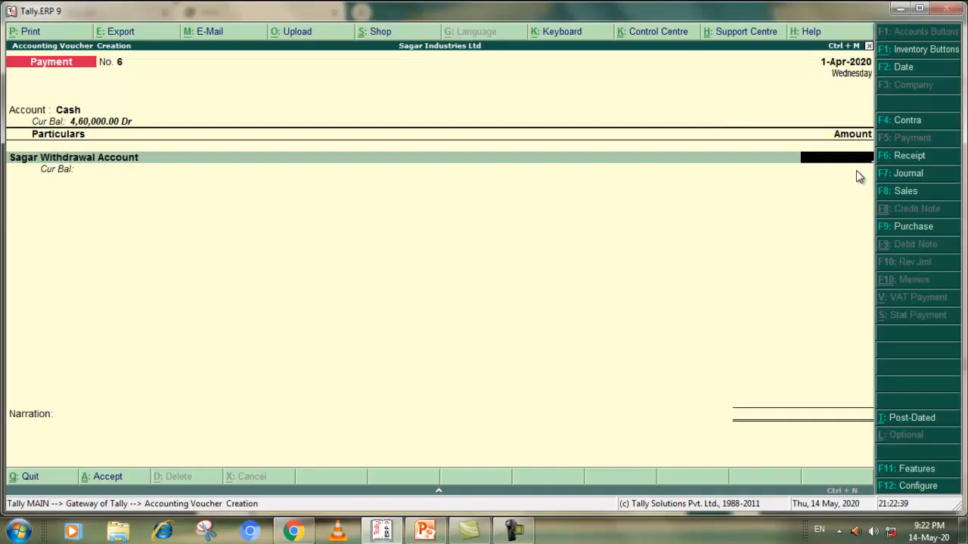
type("10000")
key("Return")
key("Return")
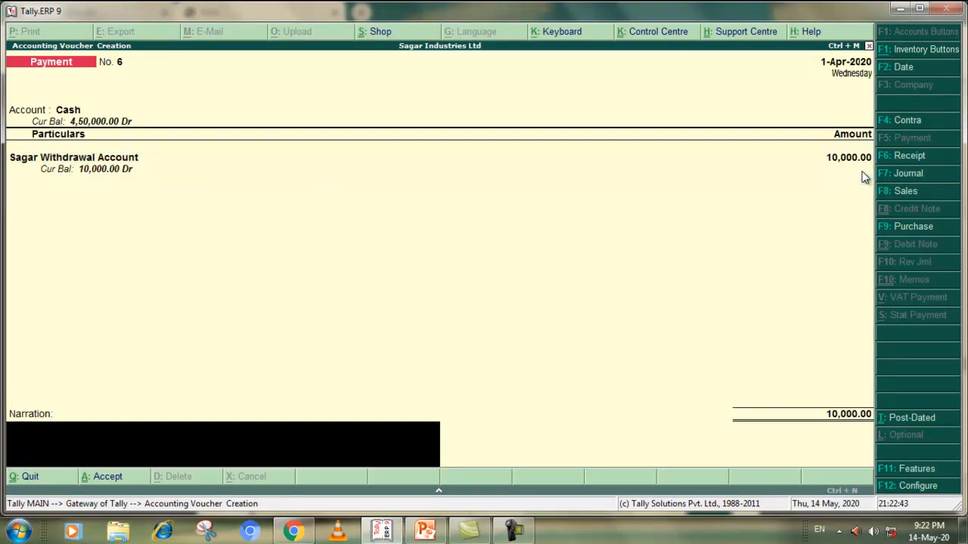
key("Return")
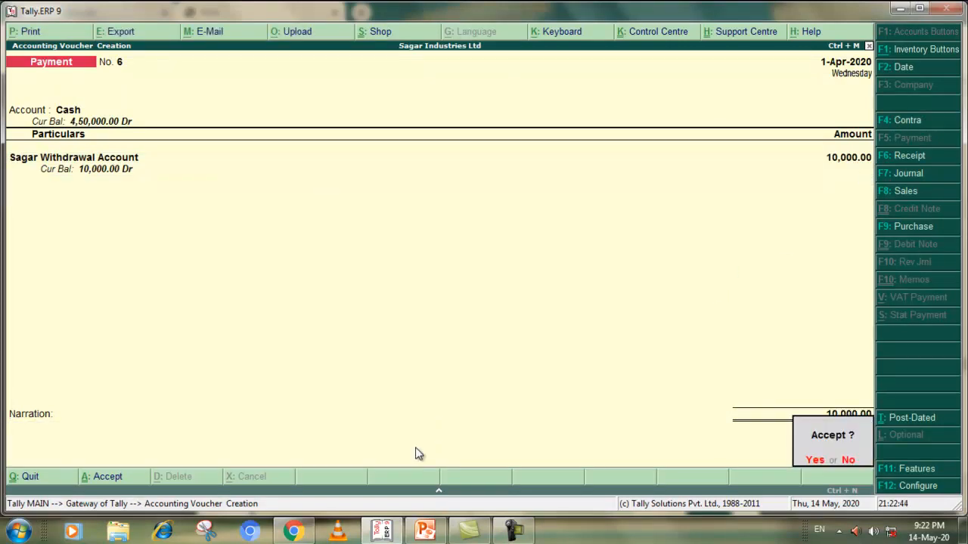
left_click(810, 461)
Check the 30/05/2018 furniture depreciation entry in the PDF exercise and open a Journal voucher in Tally.ERP 9 with Depriciation on the debit line
key("alt+Tab")
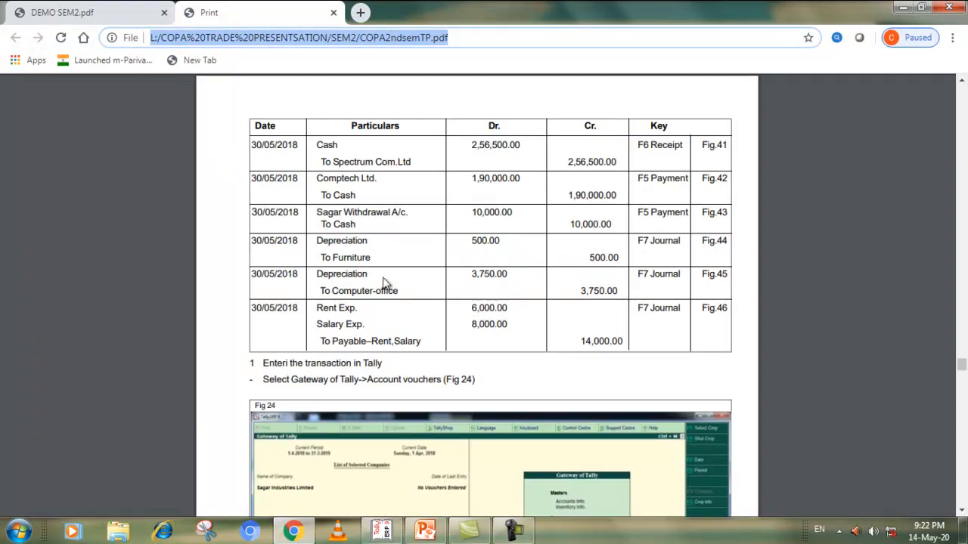
key("alt+Tab")
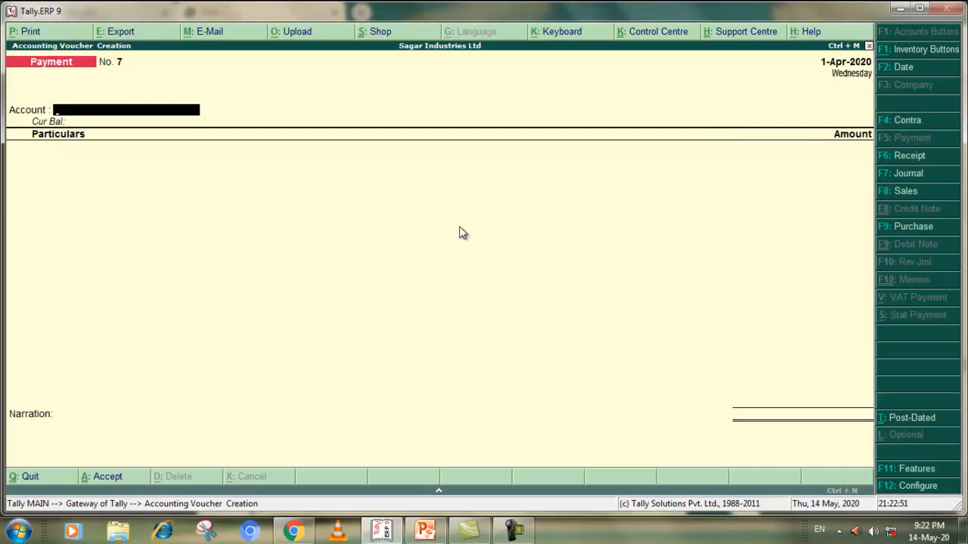
key("alt+Tab")
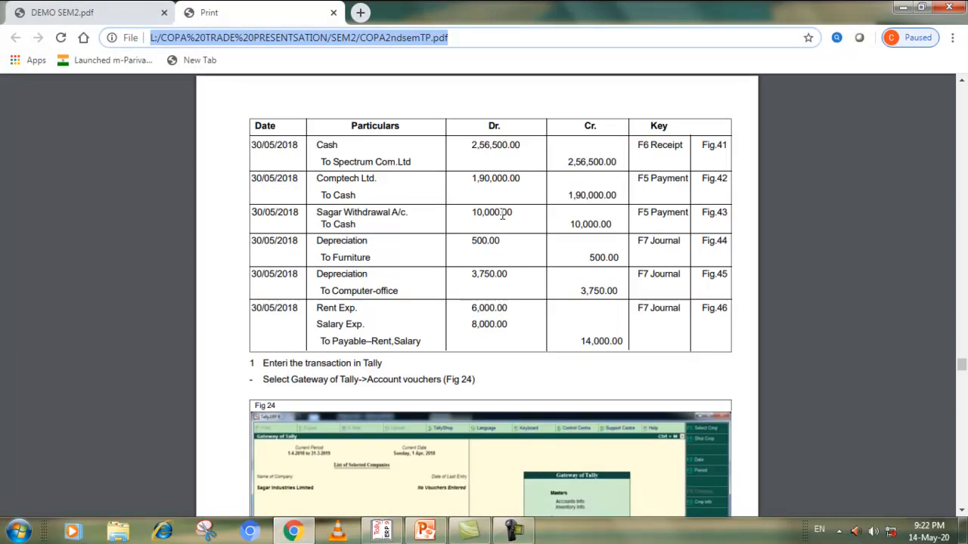
key("alt+Tab")
left_click(906, 175)
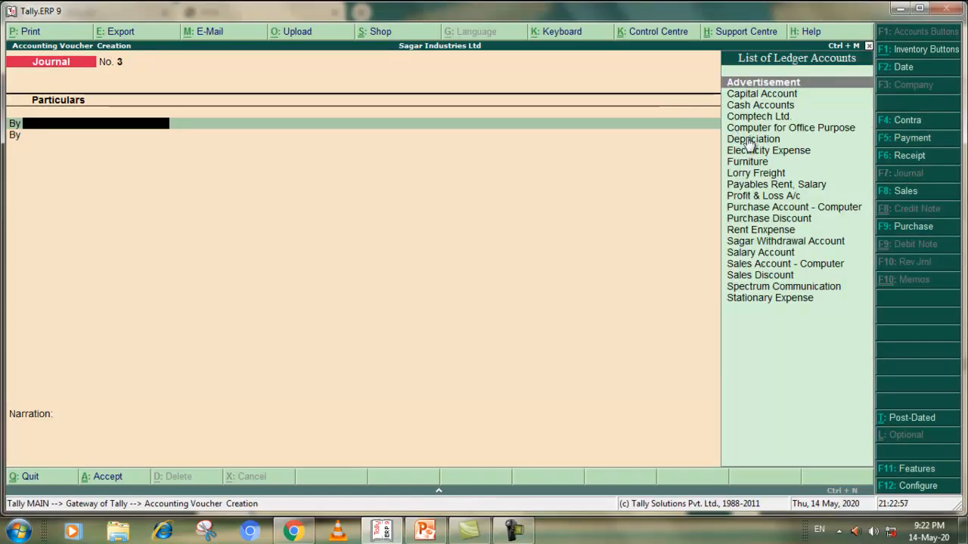
left_click(746, 139)
Check the furniture depreciation amount in the PDF exercise and set the Depriciation debit to 500
key("alt+Tab")
key("alt+Tab")
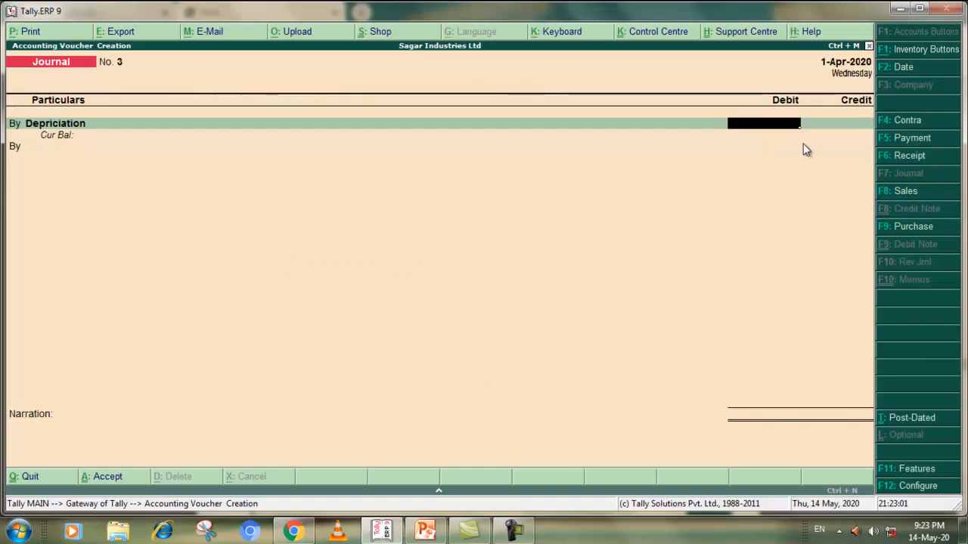
type("5000")
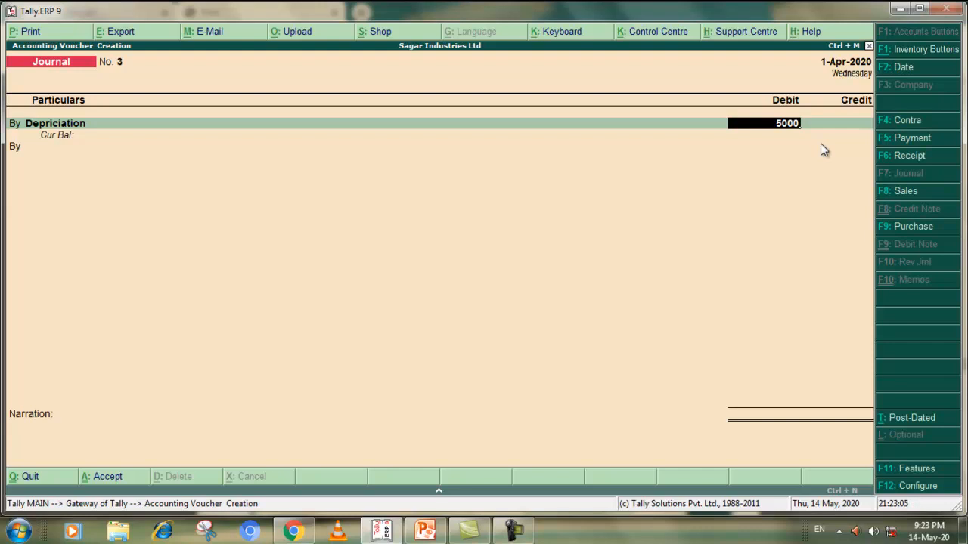
key("BackSpace")
key("Return")
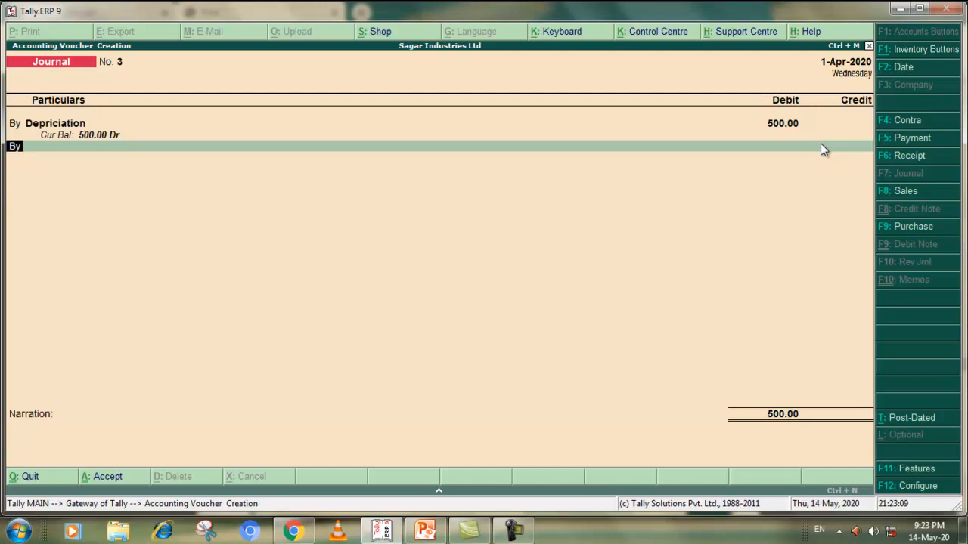
Credit Furniture with 500, leave the narration blank and accept the Journal voucher
type("to")
key("Return")
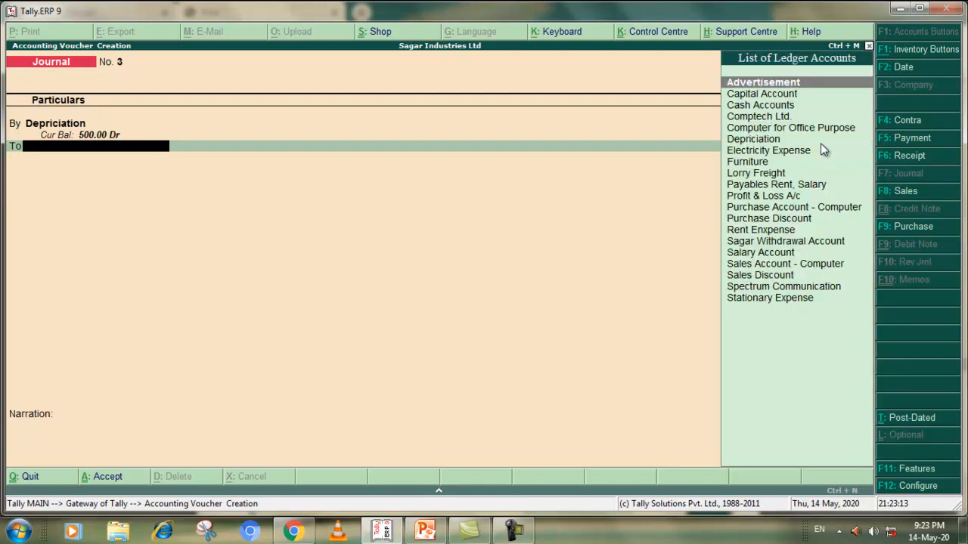
type("f")
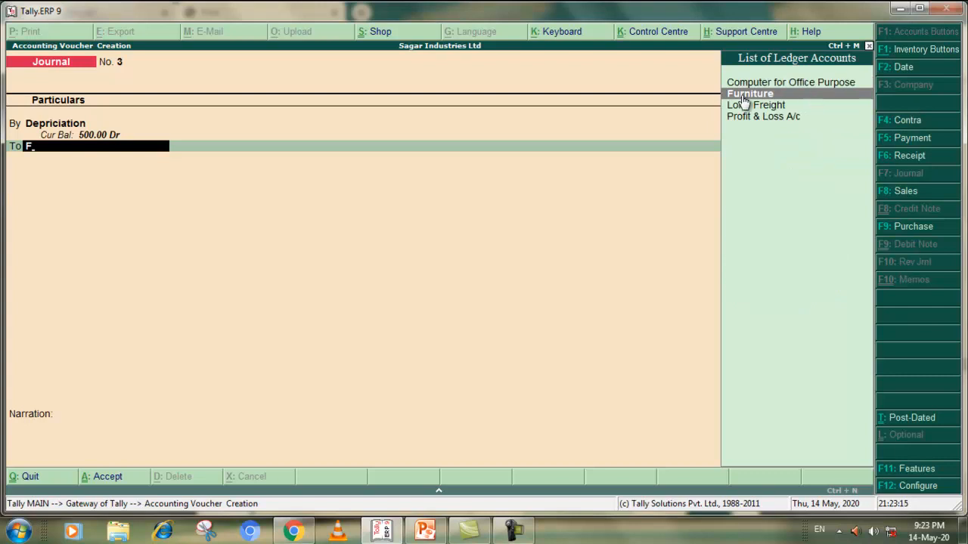
key("Return")
key("Return")
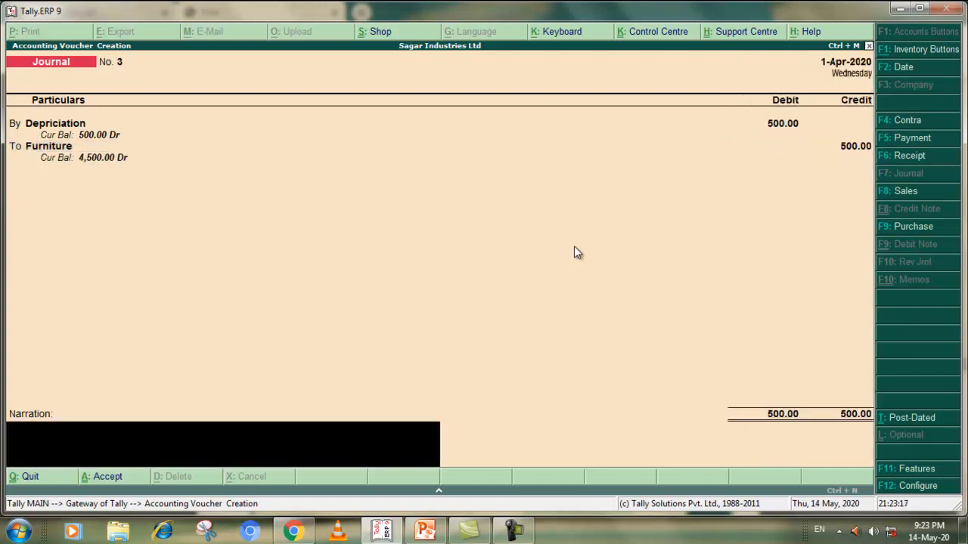
left_click(101, 478)
key("Return")
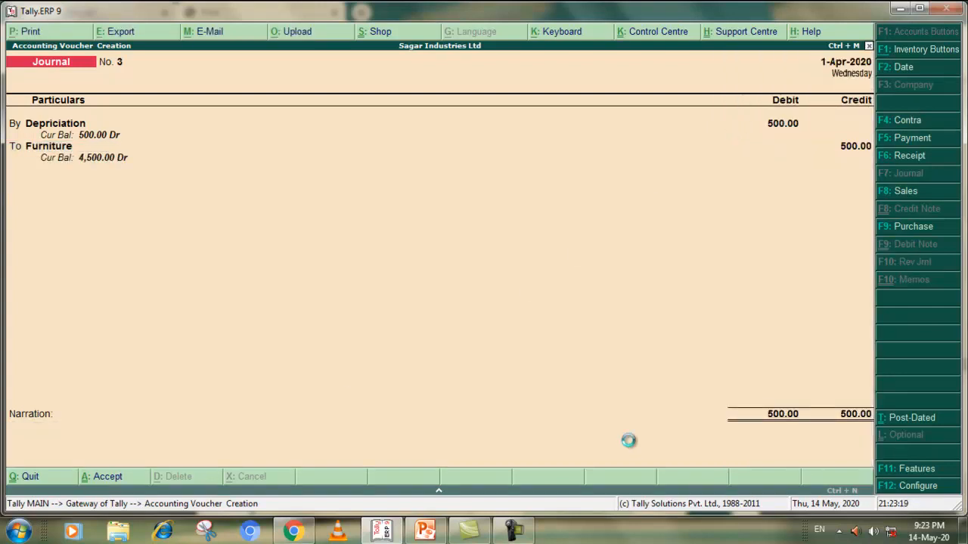
Check the 30/05/2018 Computer-office depreciation in the PDF exercise and debit Depriciation with 3,750 in the new Journal voucher
key("alt+Tab")
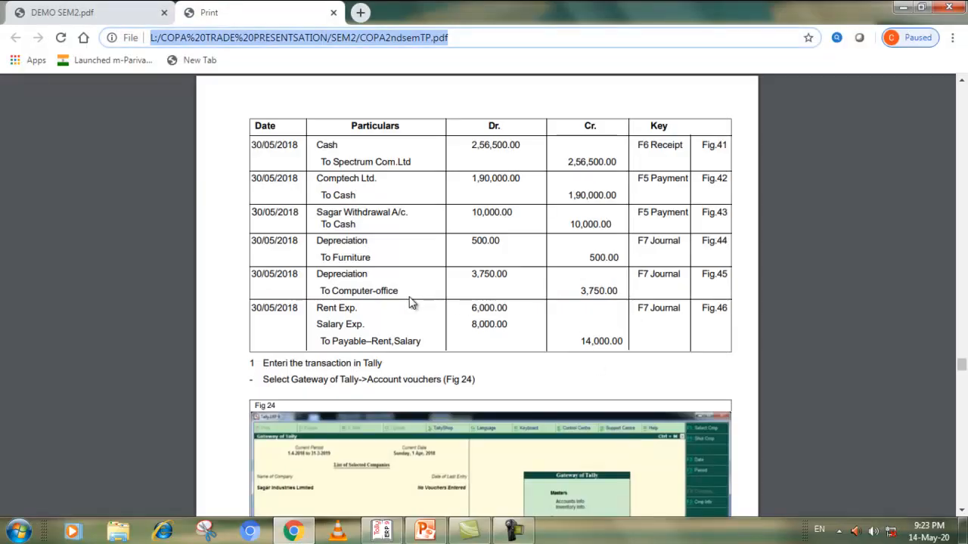
key("alt+Tab")
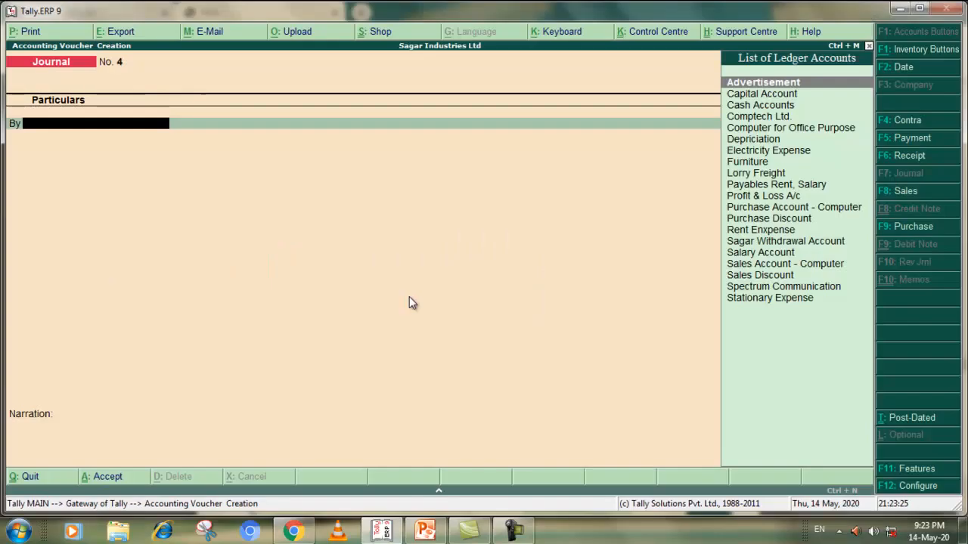
type("d")
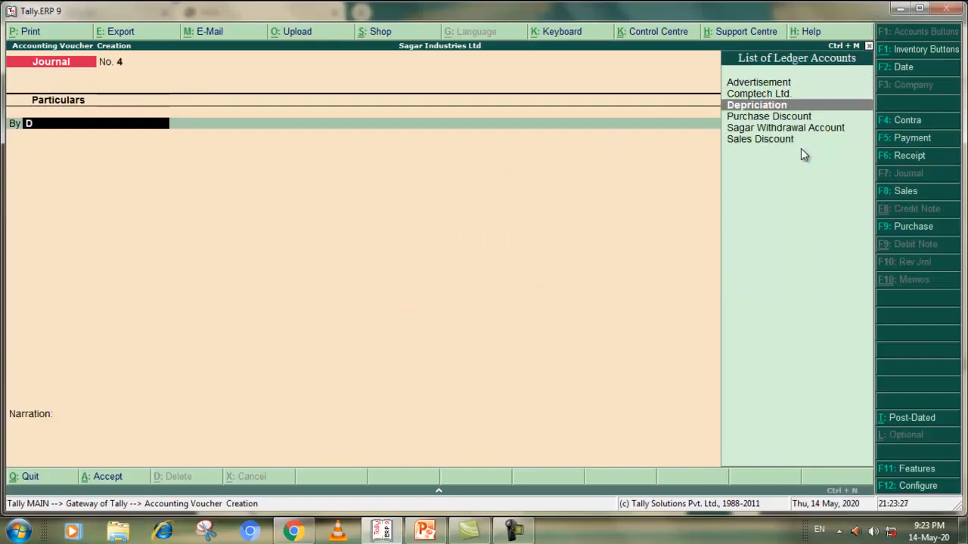
left_click(747, 108)
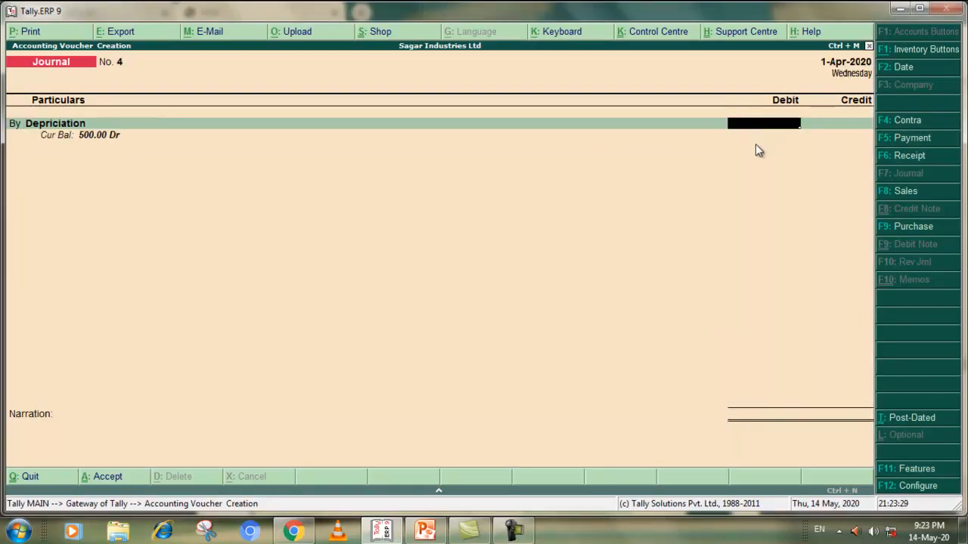
type("3,750")
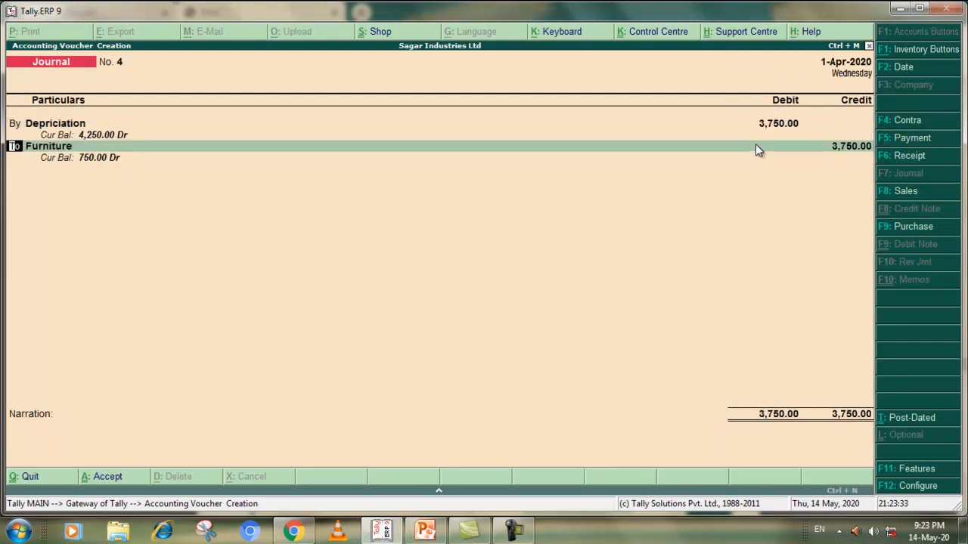
Replace the credit ledger with Computer for Office Purpose at 3,750, leave the narration blank and accept the Journal voucher
key("Return")
type("C")
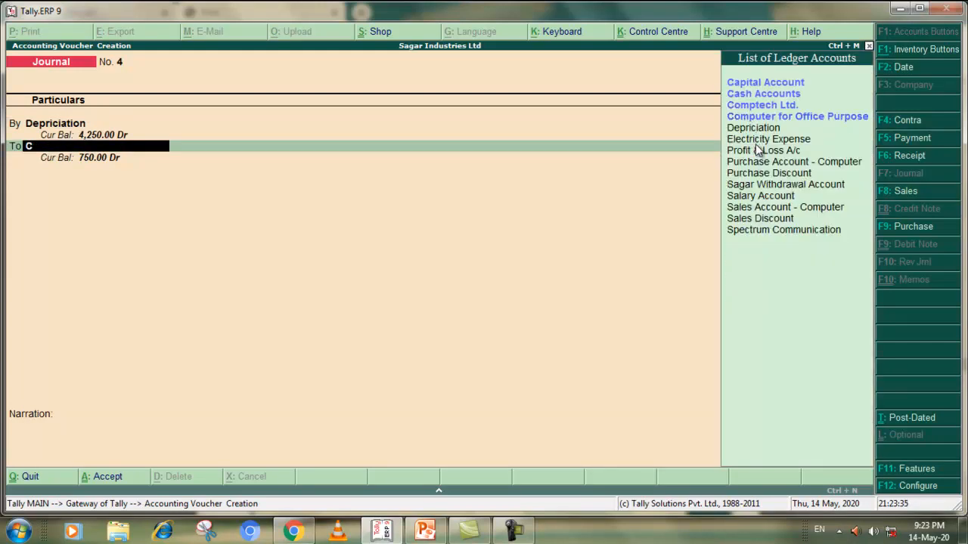
left_click(768, 116)
left_click(767, 116)
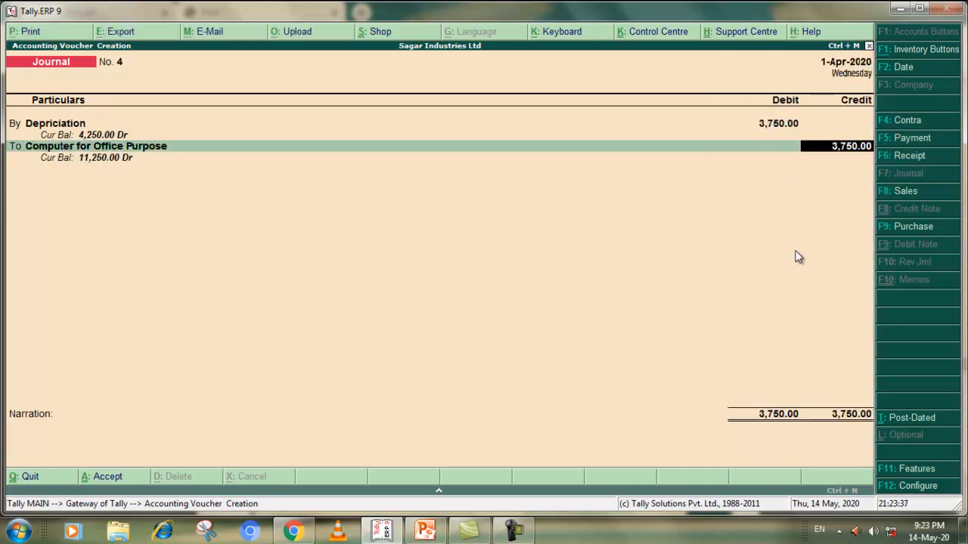
key("Return")
key("Return")
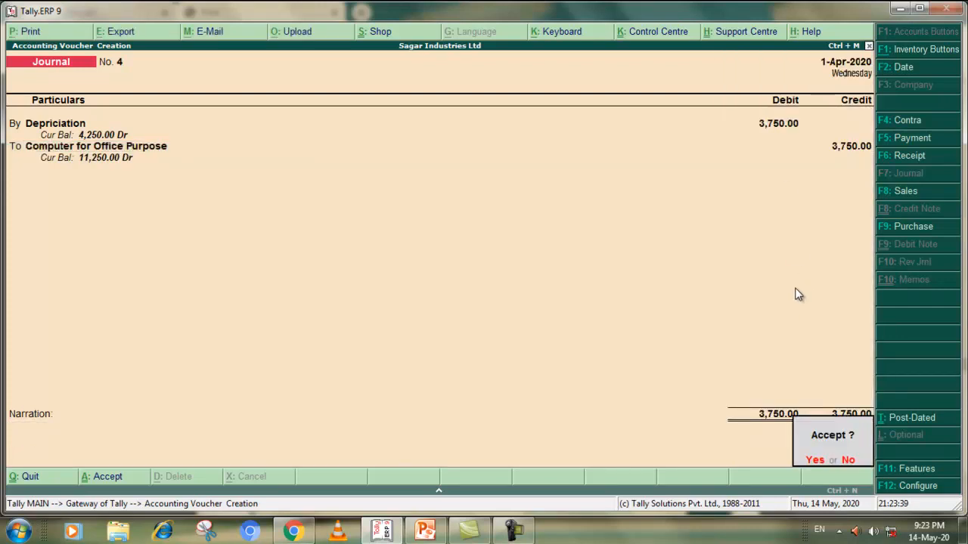
key("Return")
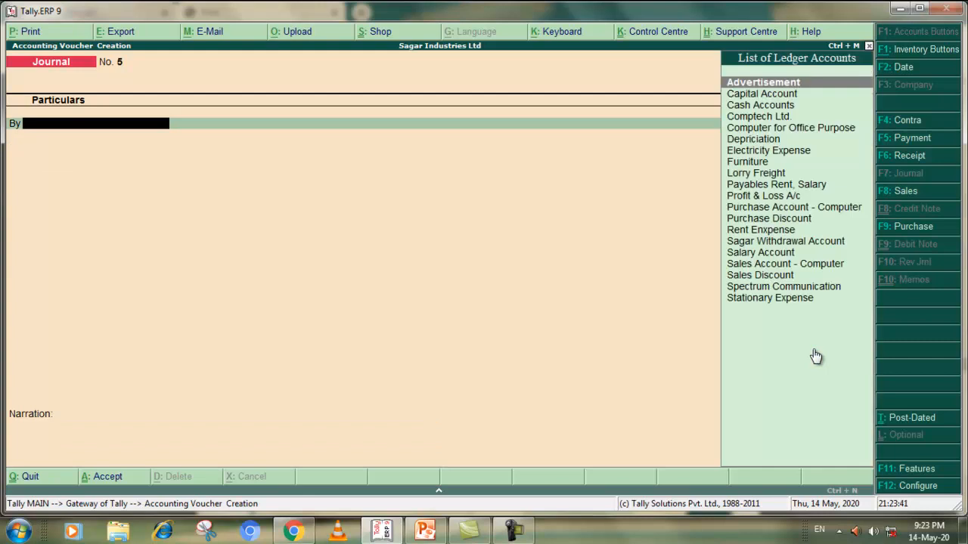
Check the 30/05/2018 rent and salary entry in the PDF exercise and debit Rent Enxpense with 6,000 in the new Journal voucher
key("alt+Tab")
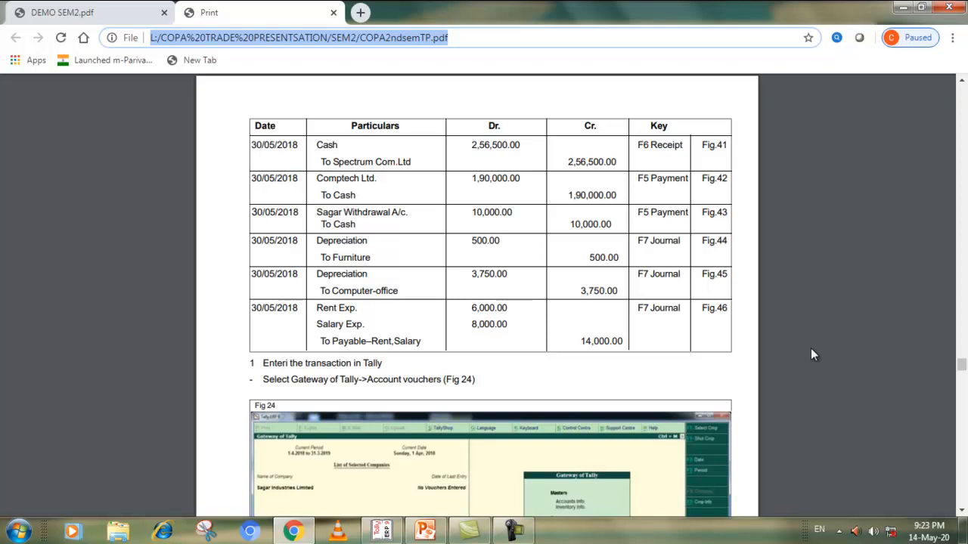
key("alt+Tab")
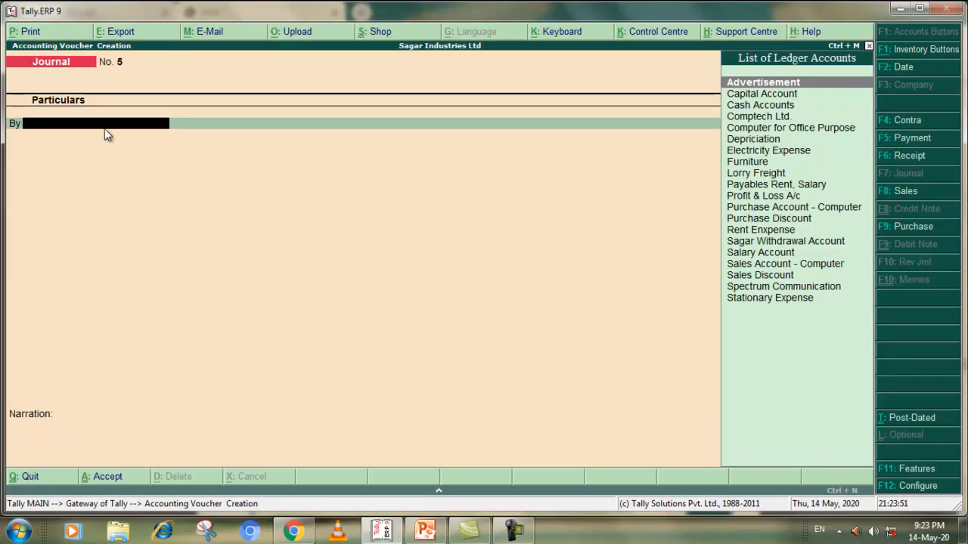
key("alt+Tab")
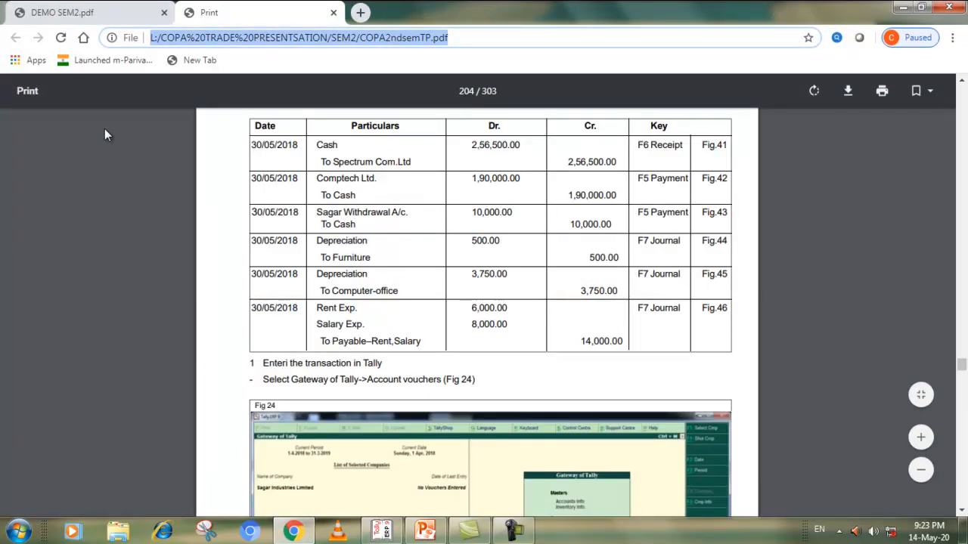
key("alt+Tab")
type("r")
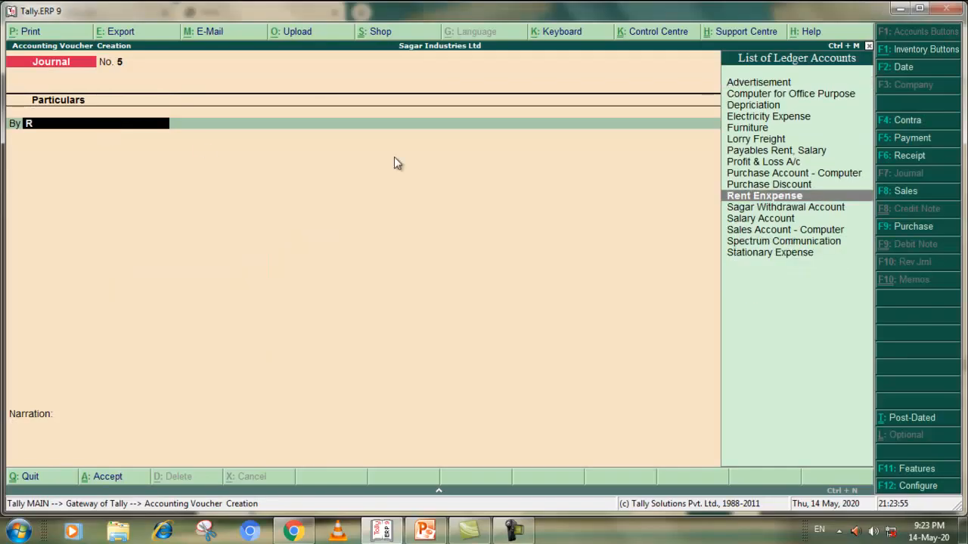
key("Return")
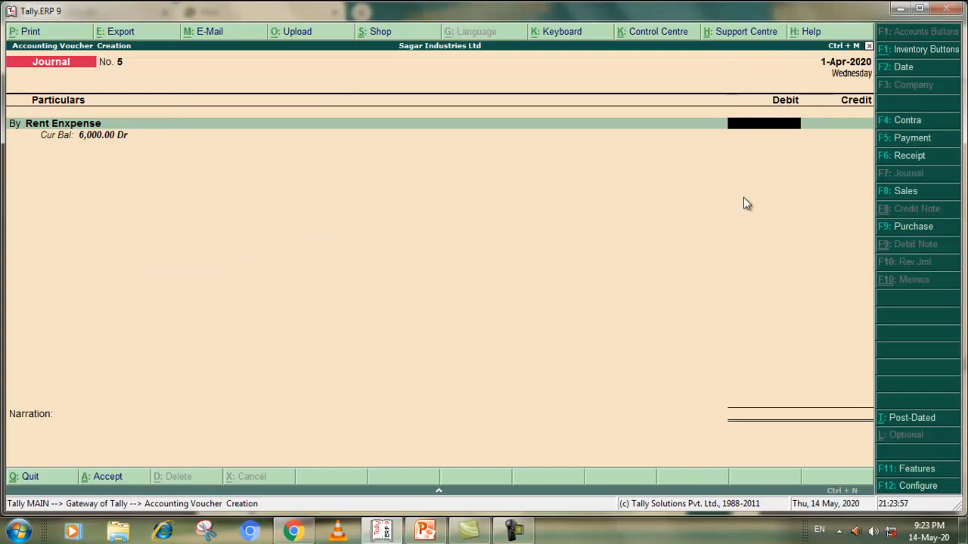
type("6000")
key("Return")
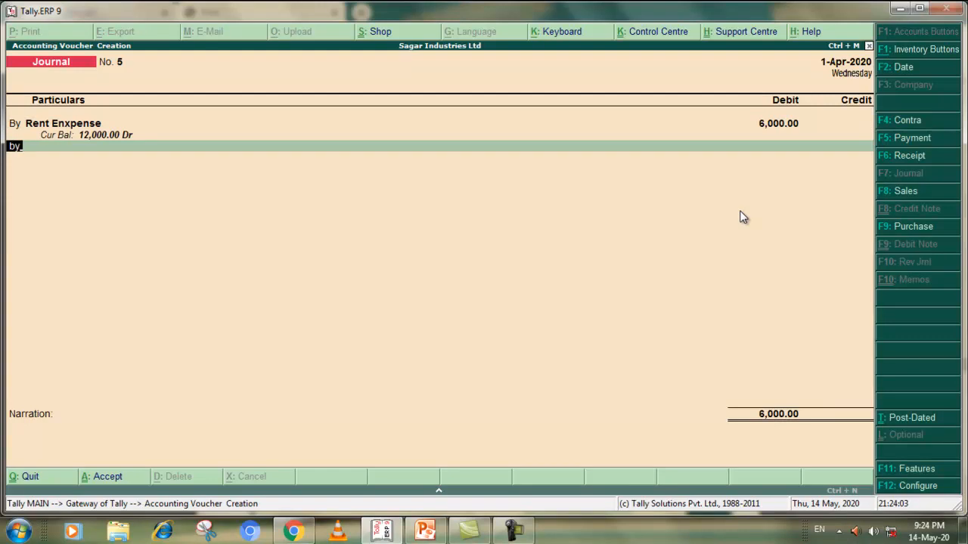
Add a second debit line for Salary Account with 8,000
key("Return")
type("S")
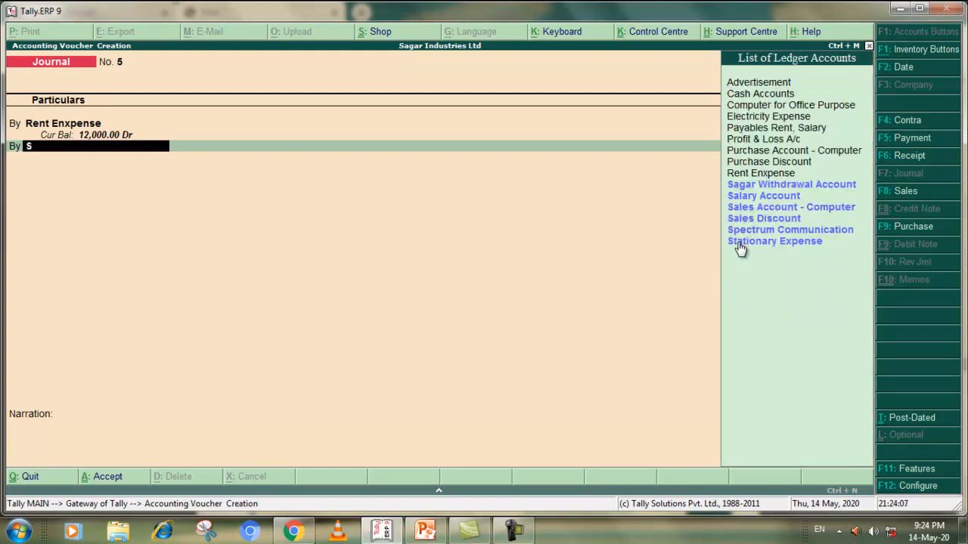
left_click(760, 195)
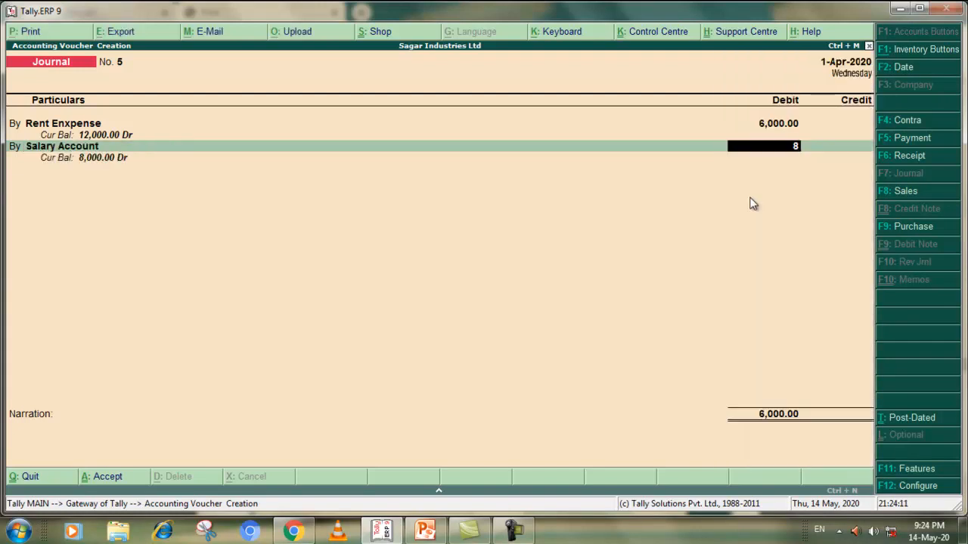
key("Return")
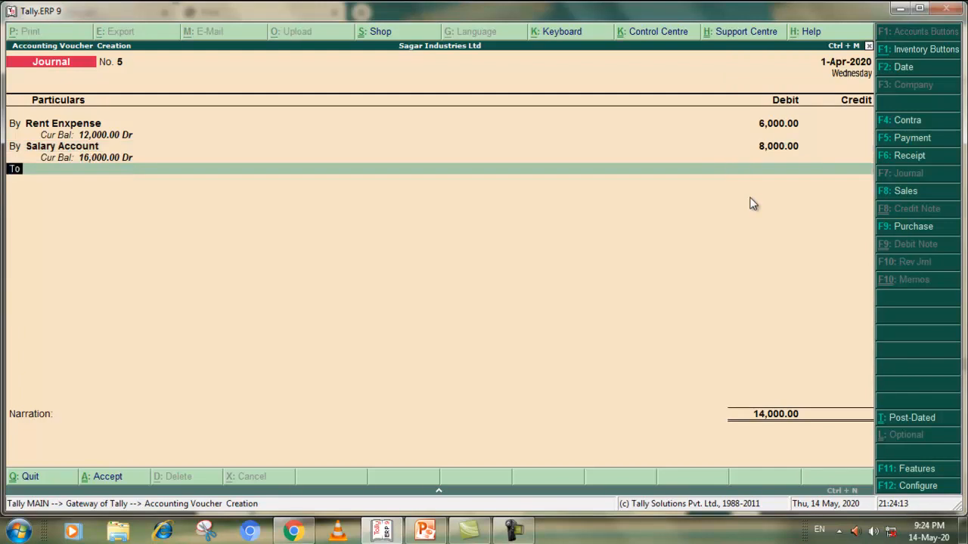
Check the credit side in the PDF exercise, credit Payables Rent, Salary with 14,000 and accept the Journal voucher without a narration
key("alt+Tab")
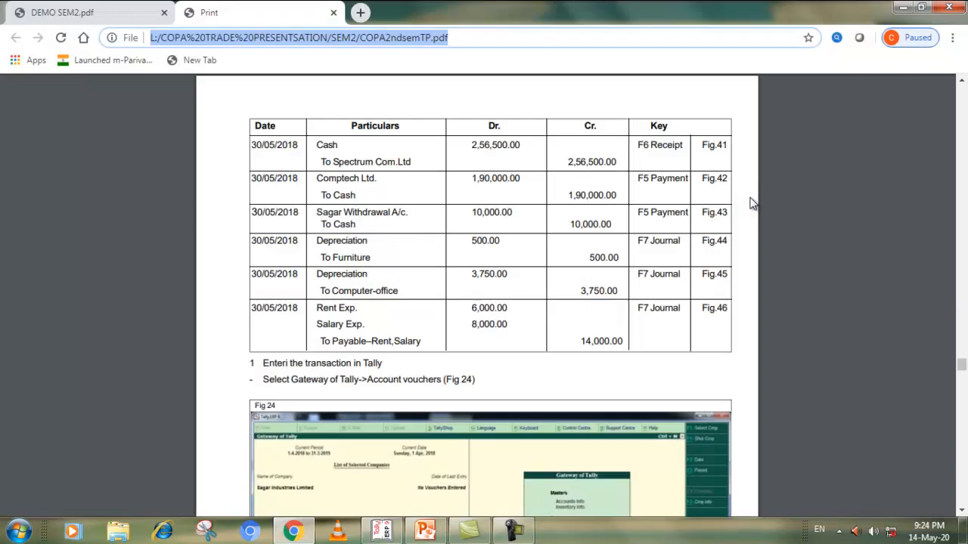
key("alt+Tab")
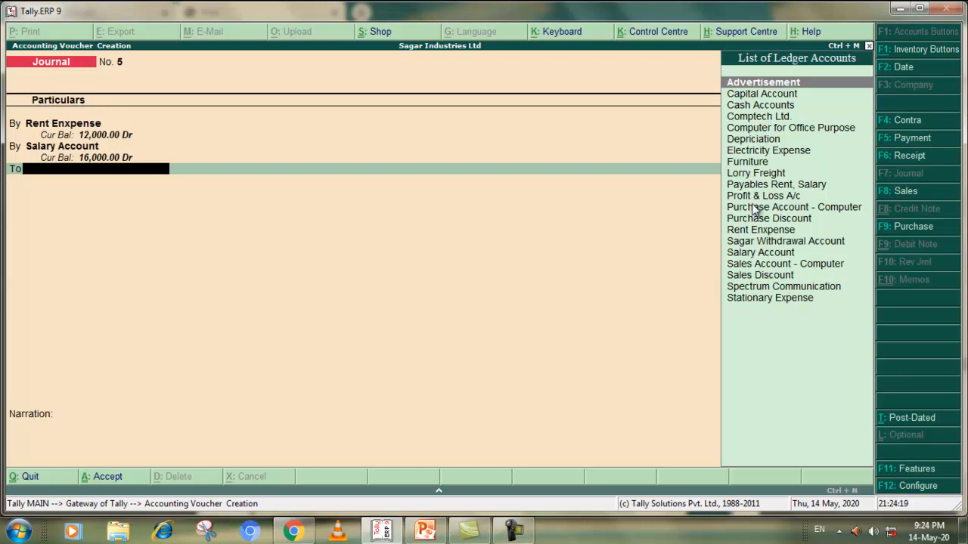
type("P")
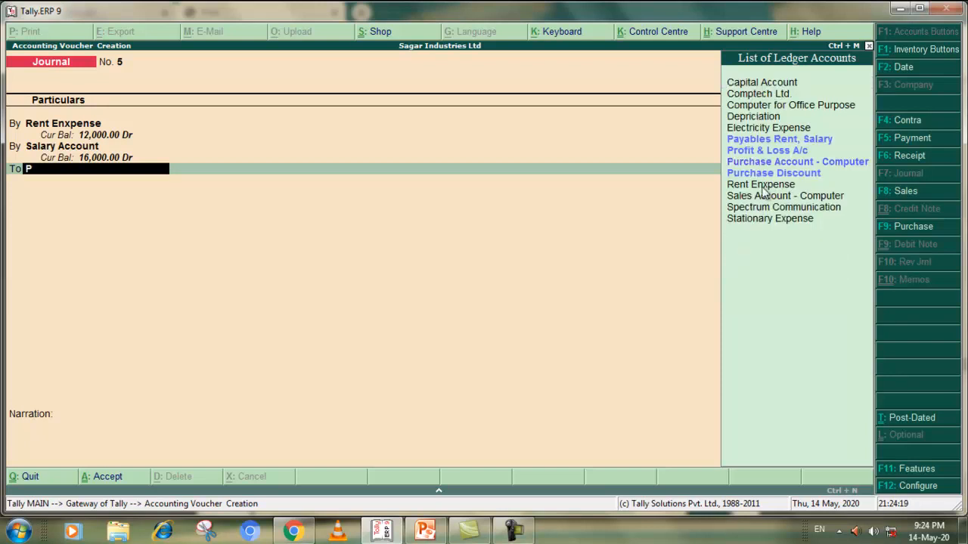
left_click(764, 139)
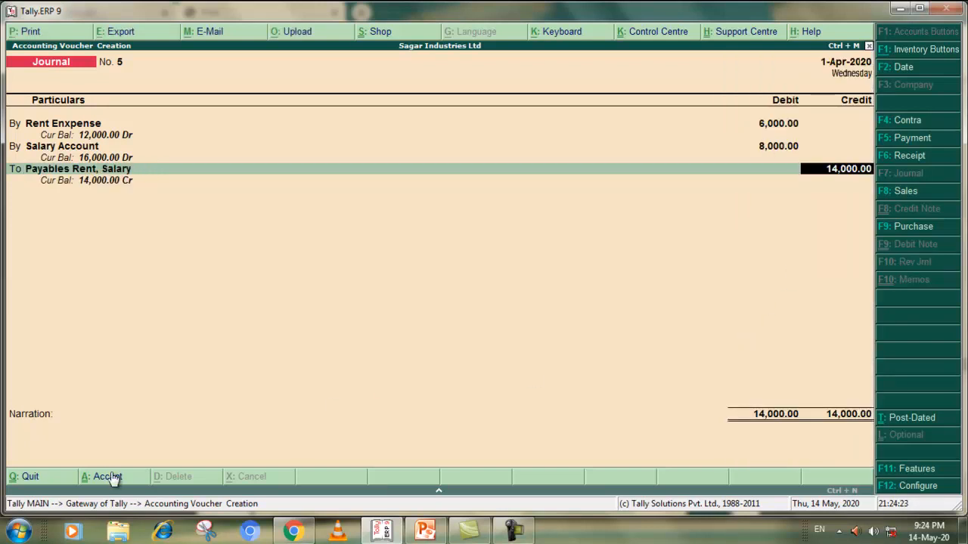
left_click(264, 445)
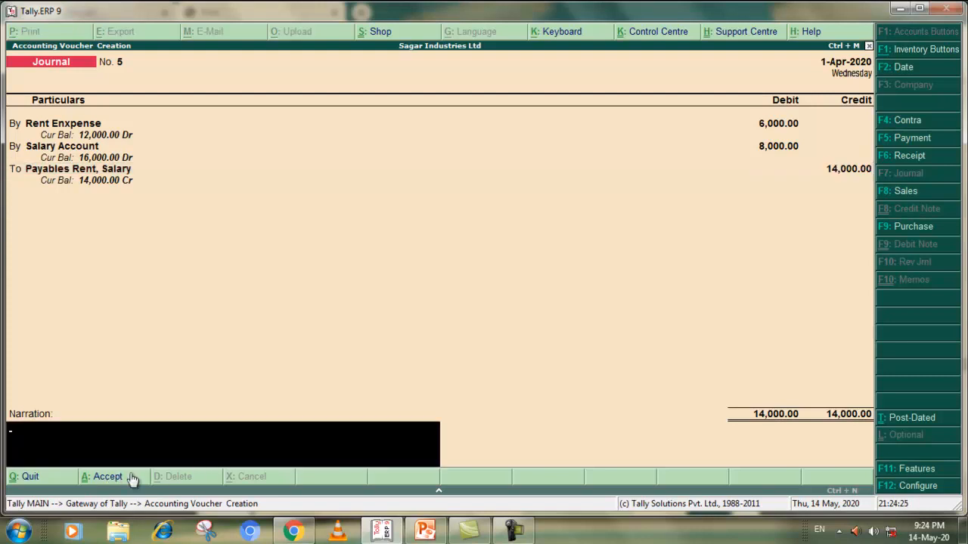
key("Return")
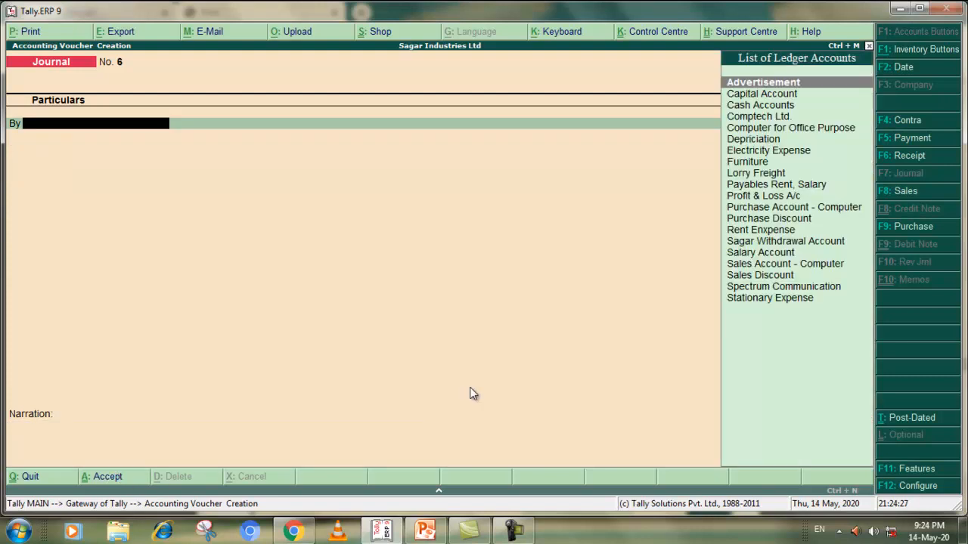
Check the PDF exercise for further transactions and quit voucher creation in Tally.ERP 9 back to the Gateway of Tally
key("alt+Tab")
scroll(485, 336, "down", 3)
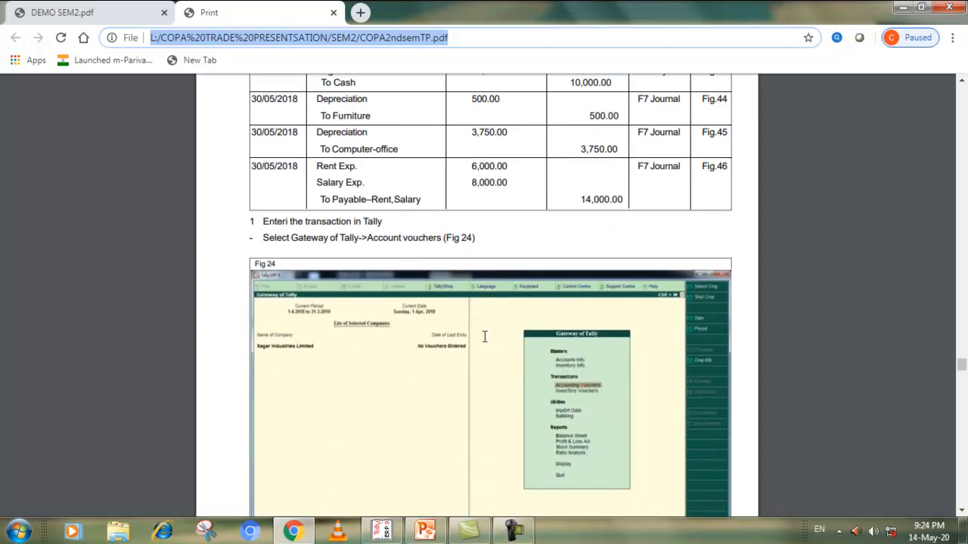
scroll(485, 337, "down", 2)
left_click(387, 530)
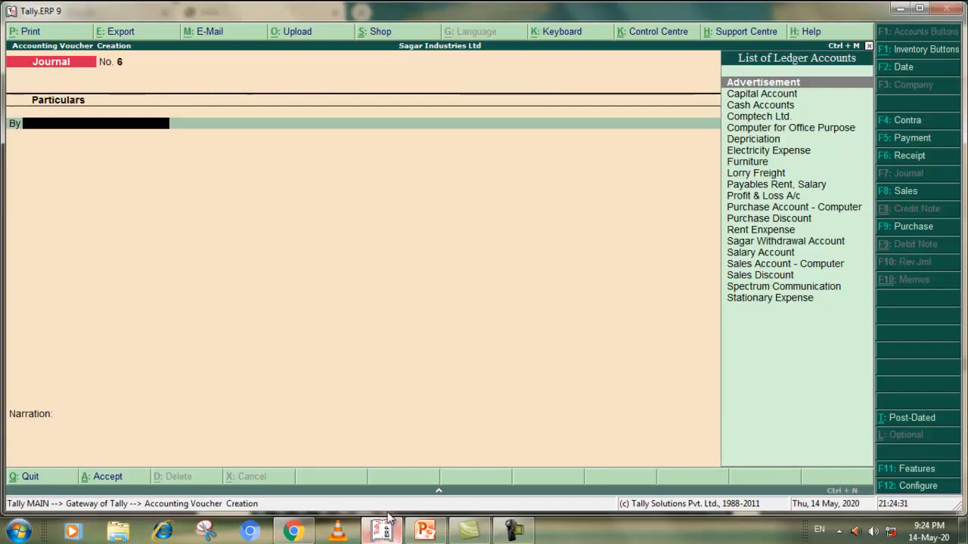
left_click(32, 477)
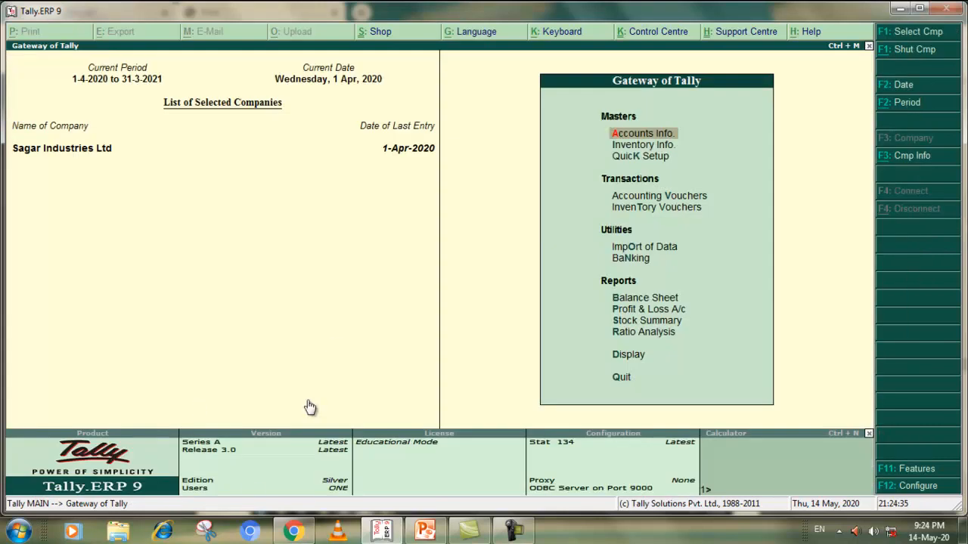
Look through the voucher figures in the PDF exercise and read the Task 3 Daybook Printing instructions
left_click(293, 532)
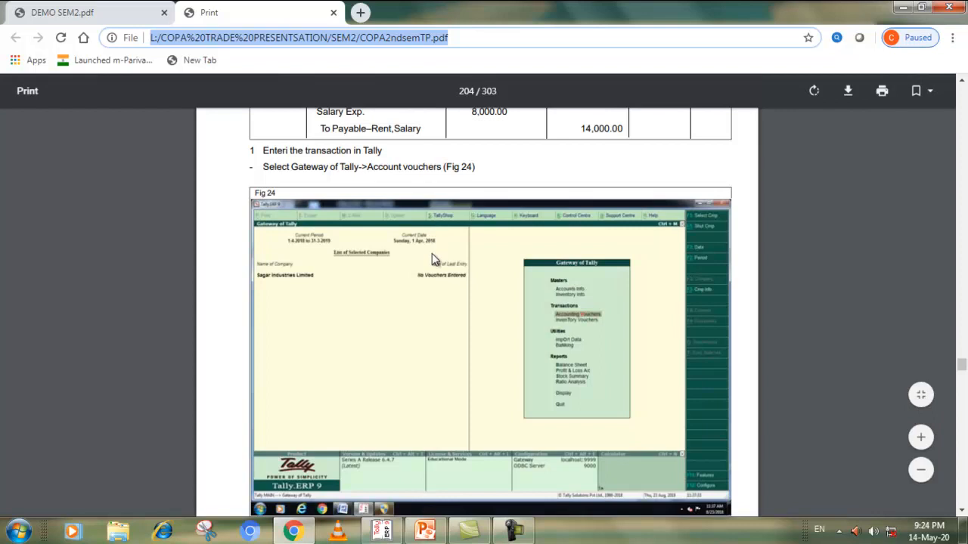
scroll(431, 259, "down", 3)
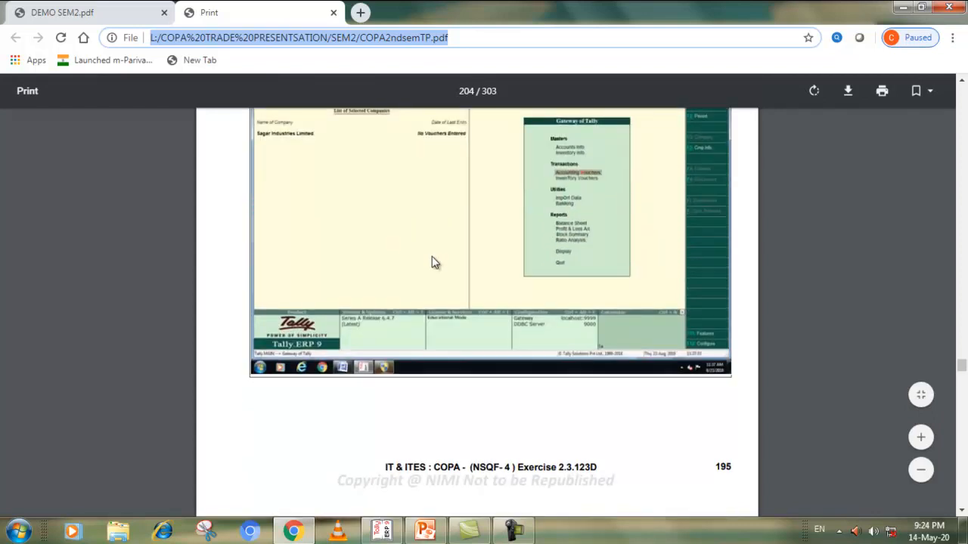
scroll(432, 259, "down", 7)
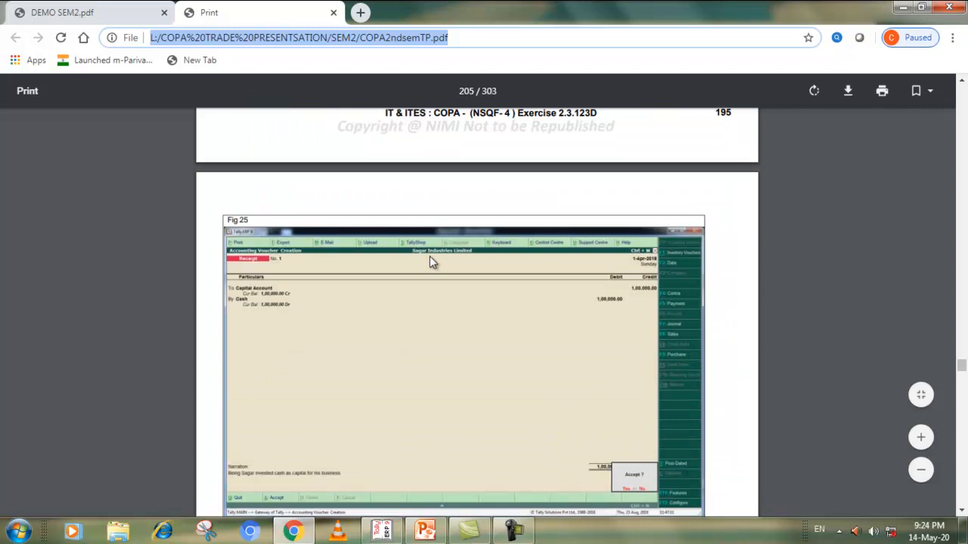
scroll(431, 260, "up", 10)
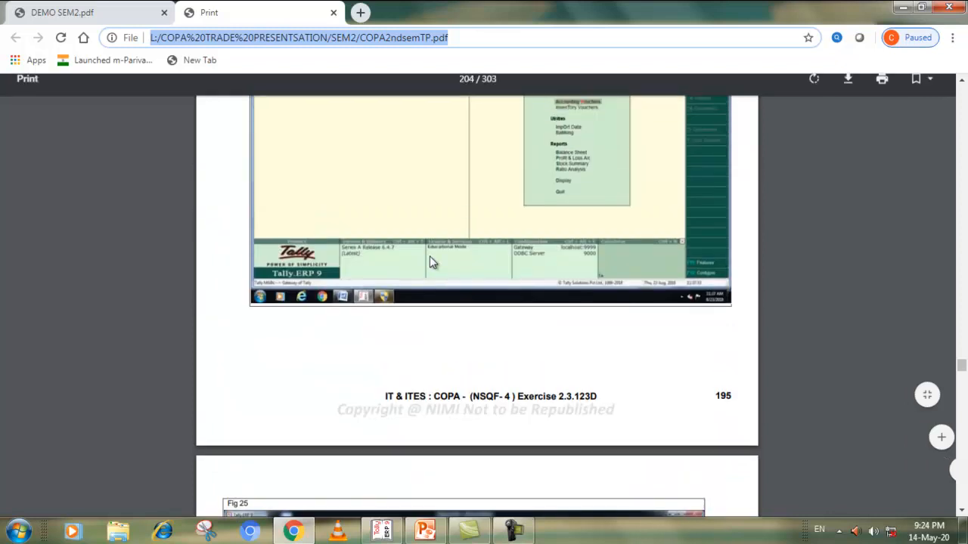
scroll(432, 262, "down", 2)
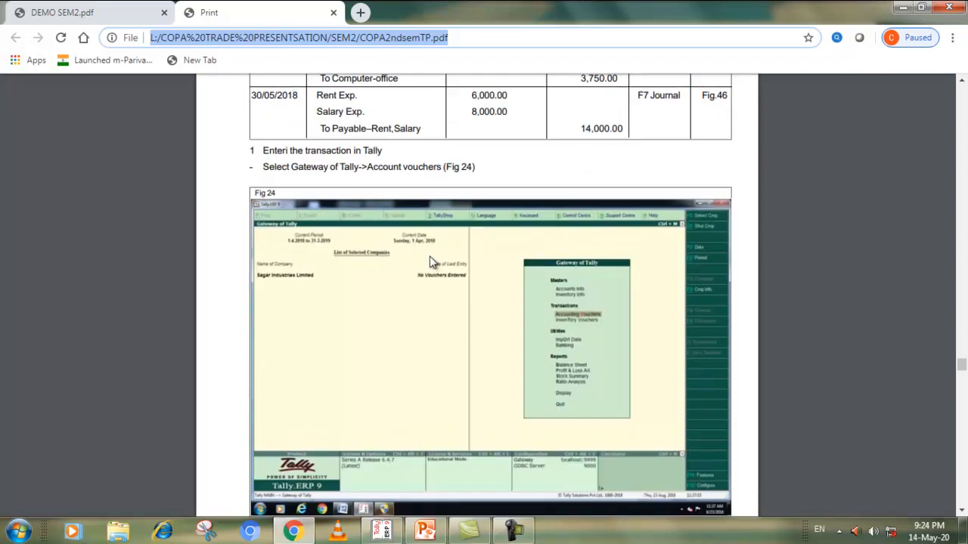
scroll(429, 260, "down", 20)
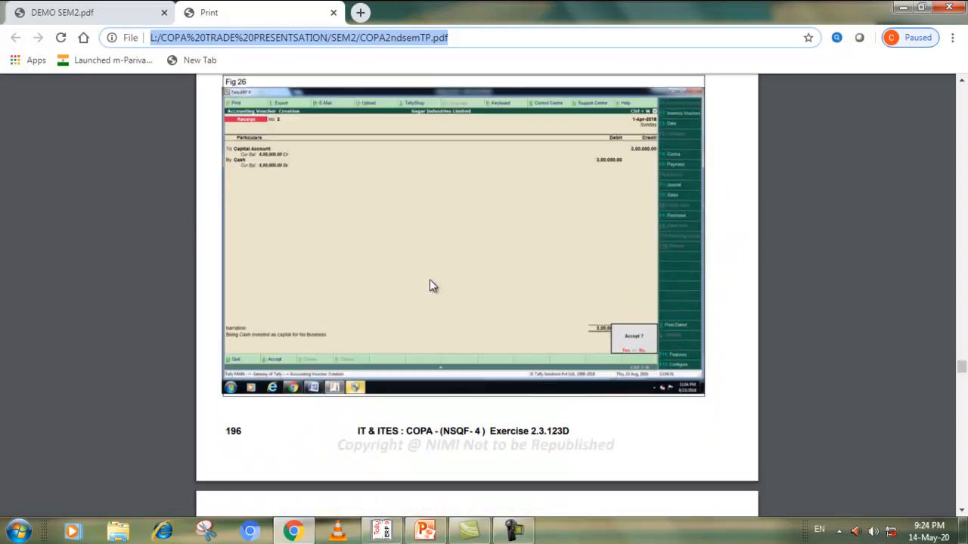
scroll(427, 291, "down", 20)
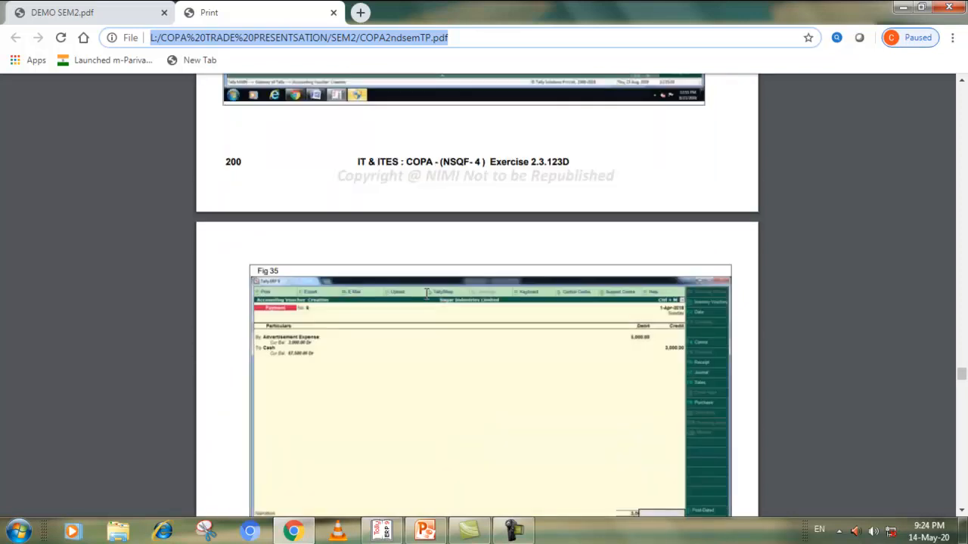
scroll(426, 316, "down", 20)
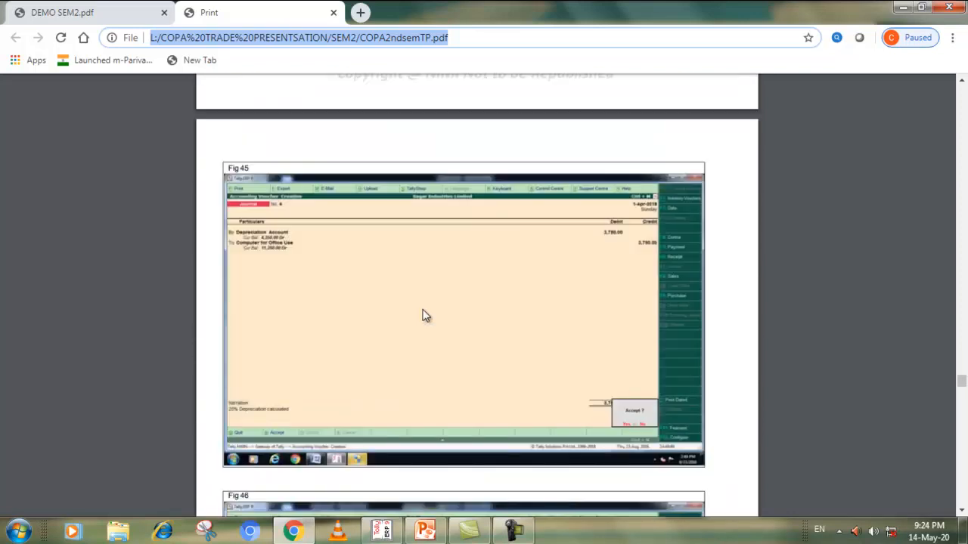
scroll(426, 316, "down", 5)
scroll(426, 316, "up", 20)
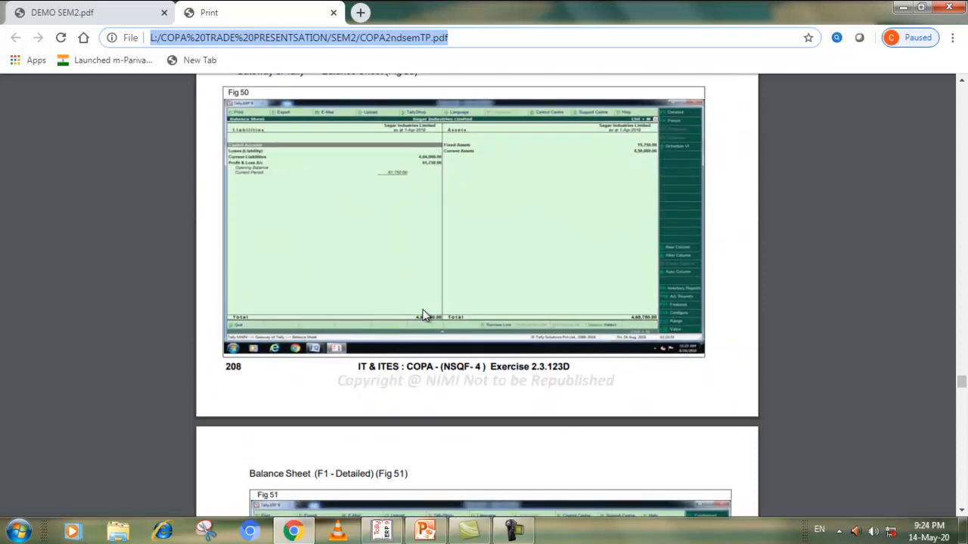
scroll(426, 316, "up", 10)
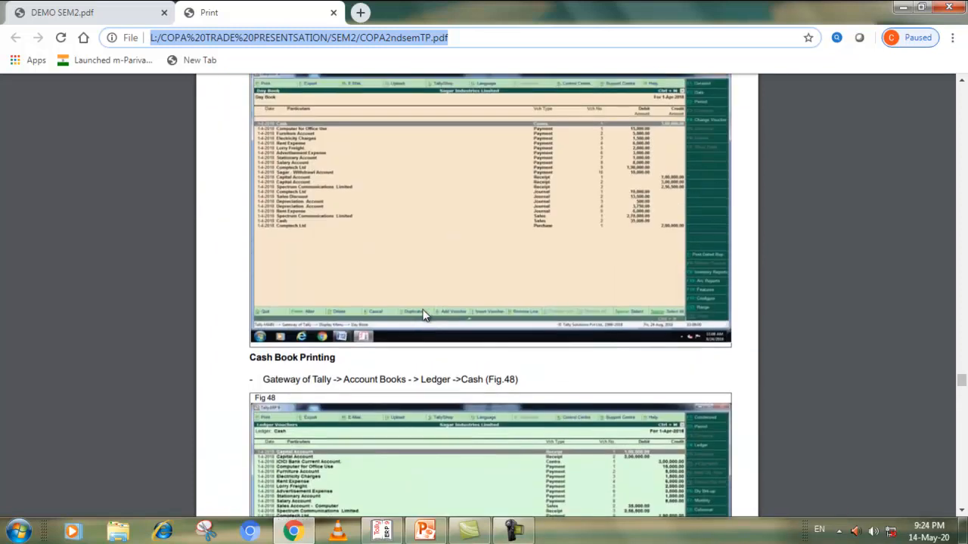
scroll(425, 316, "up", 10)
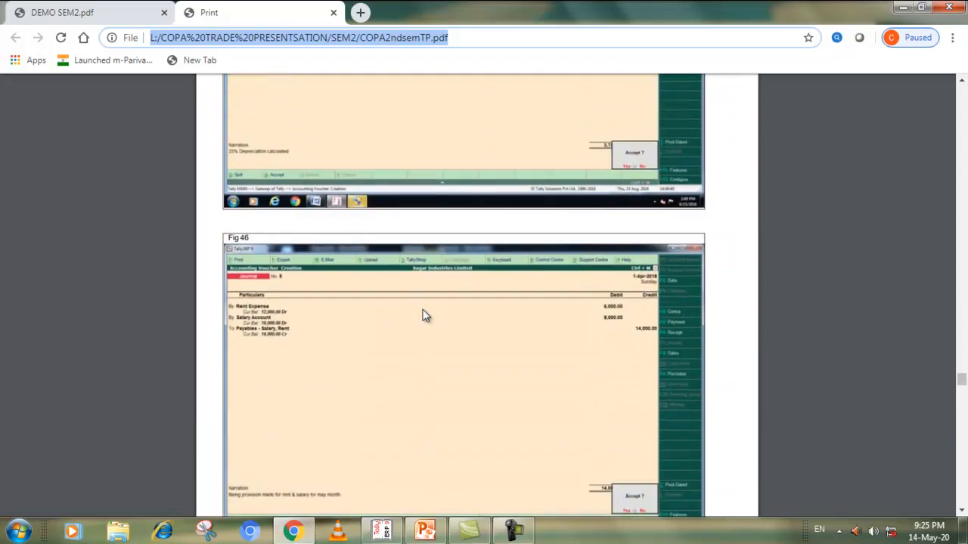
scroll(423, 316, "down", 10)
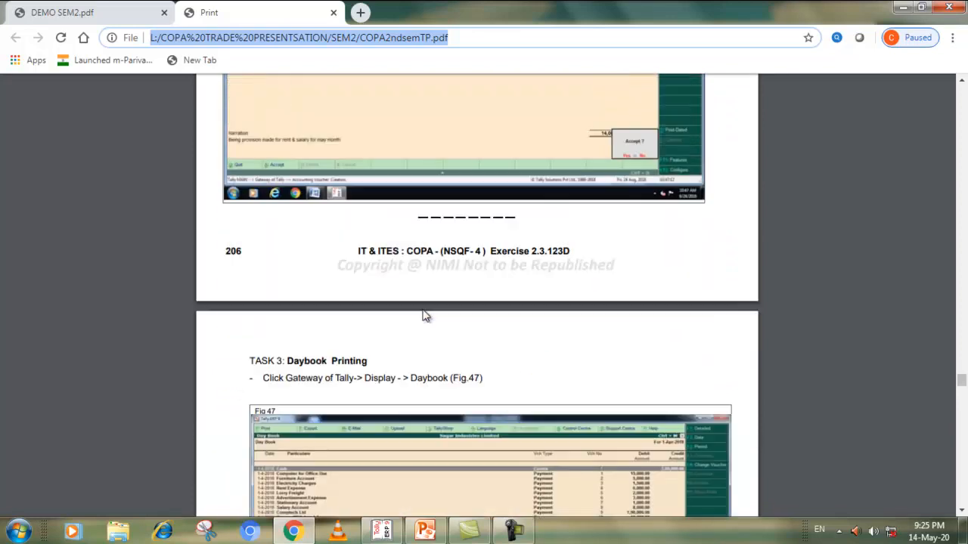
scroll(424, 316, "down", 2)
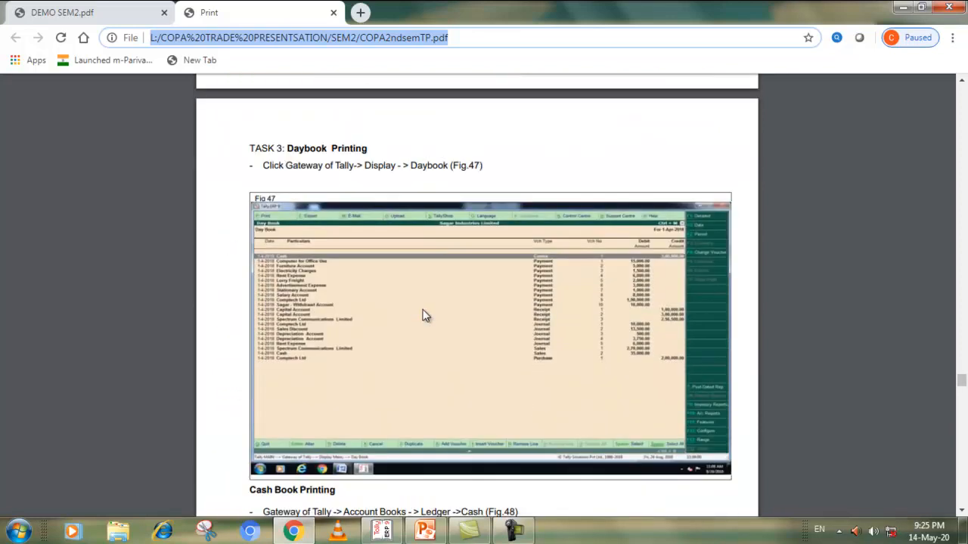
Switch to Tally.ERP 9 and display the Day Book of Sagar Industries Ltd
left_click(381, 533)
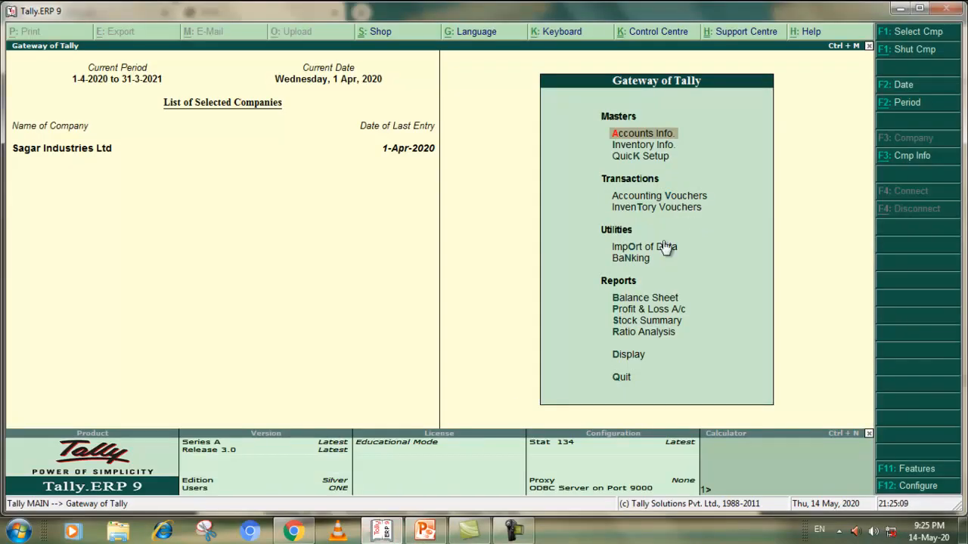
left_click(639, 362)
left_click(640, 362)
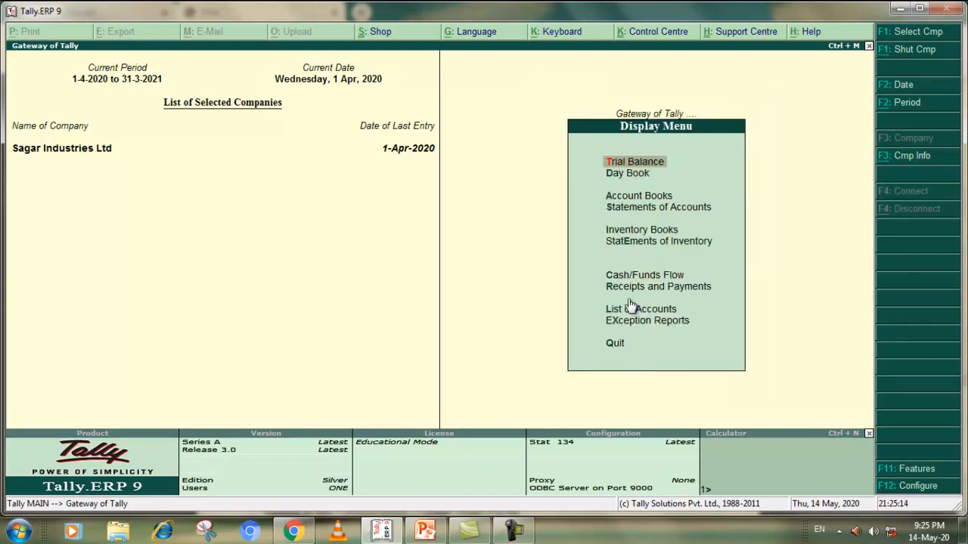
double_click(626, 174)
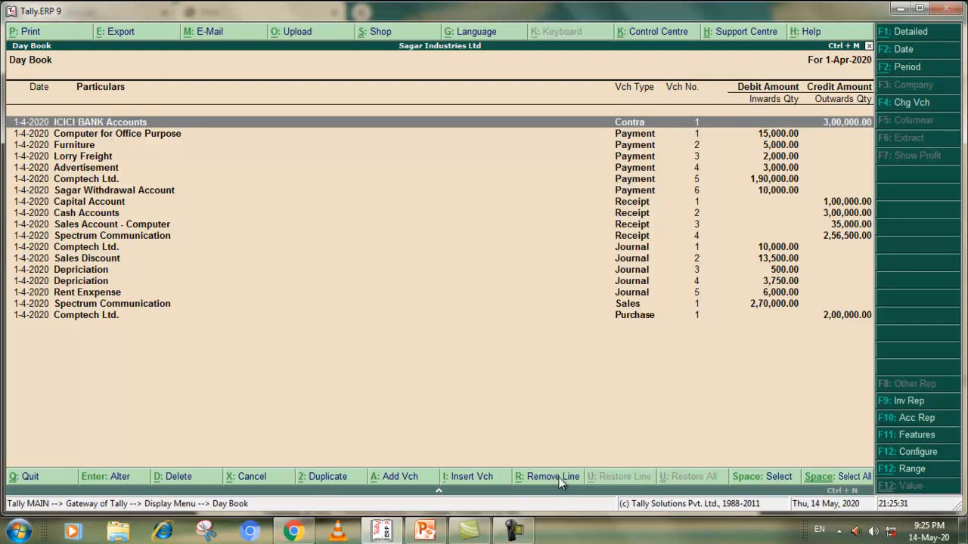
Compare the Day Book entries with Fig 47 in the PDF exercise and quit the Day Book to the Display Menu
left_click(294, 531)
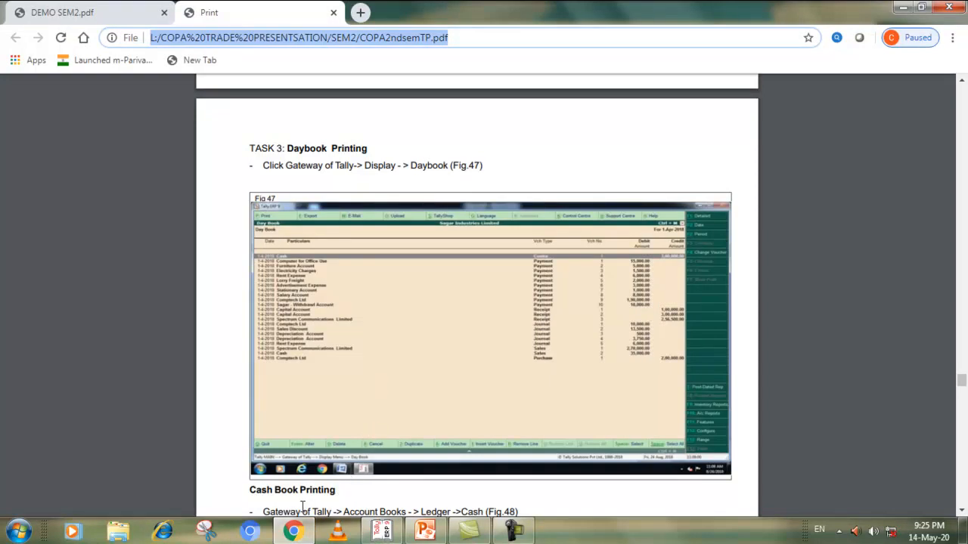
left_click(294, 532)
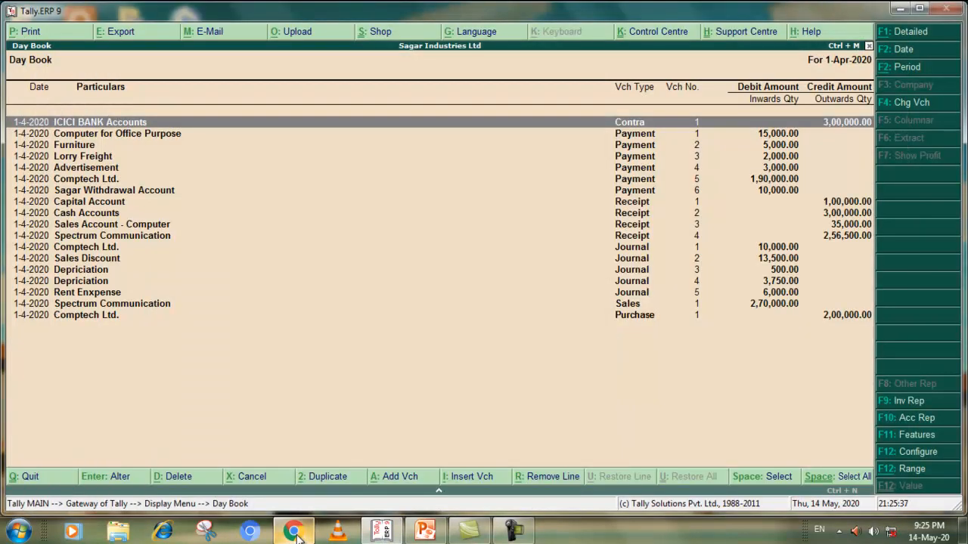
left_click(294, 532)
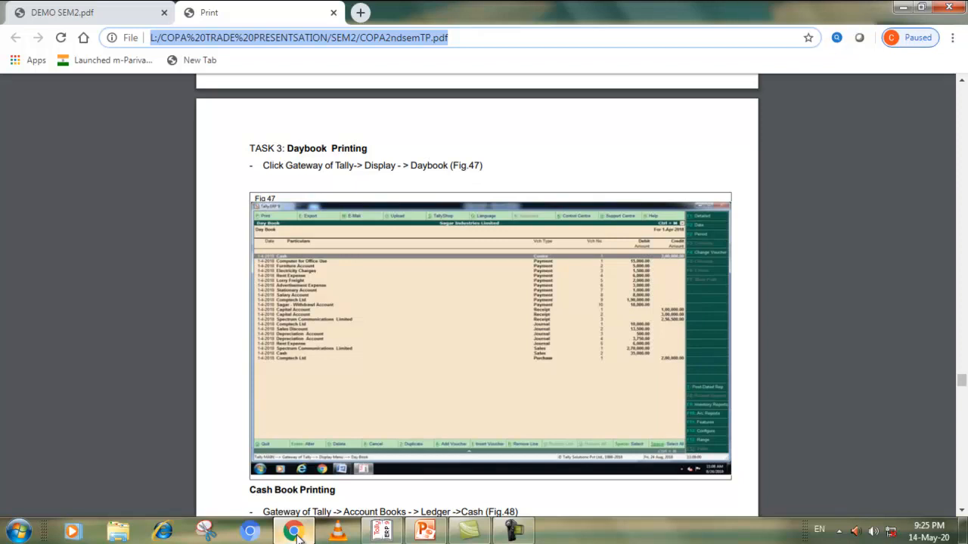
left_click(295, 532)
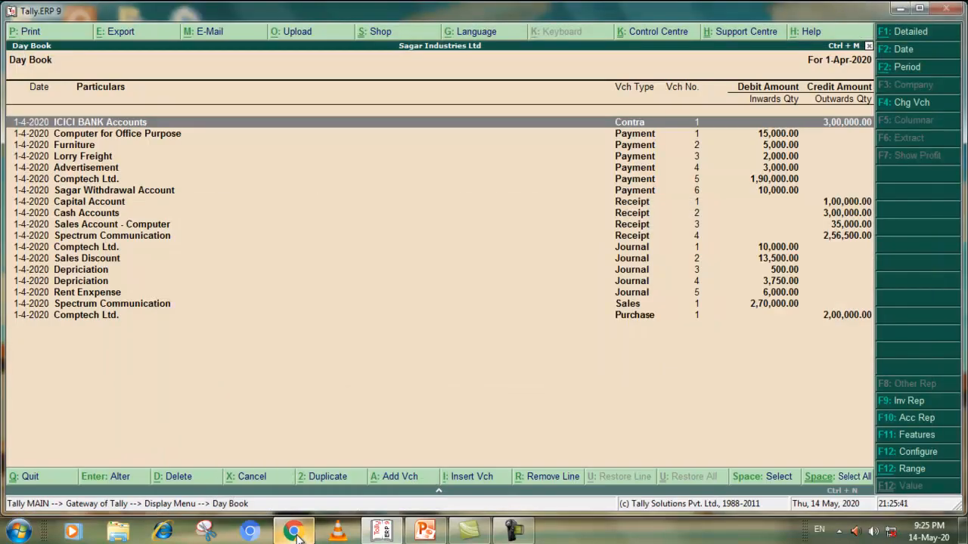
left_click(295, 532)
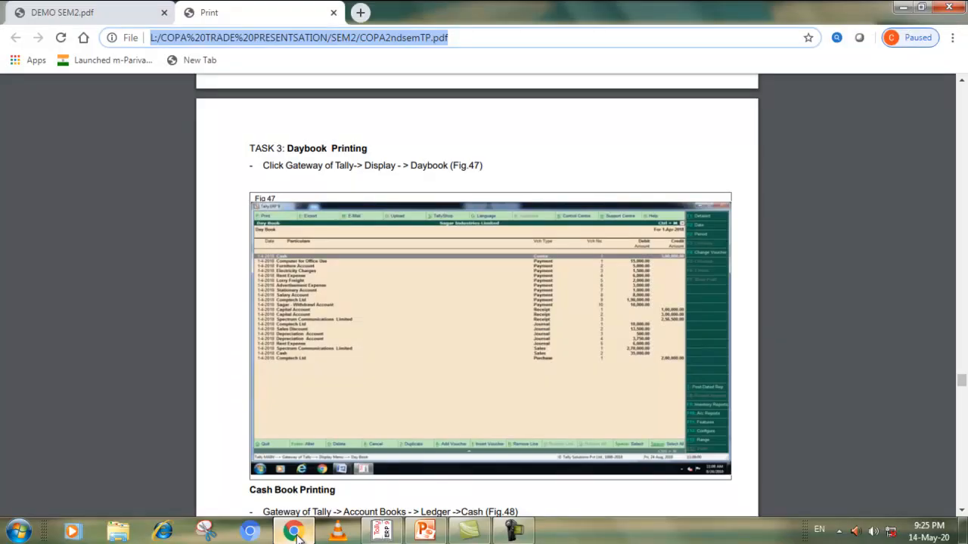
left_click(382, 532)
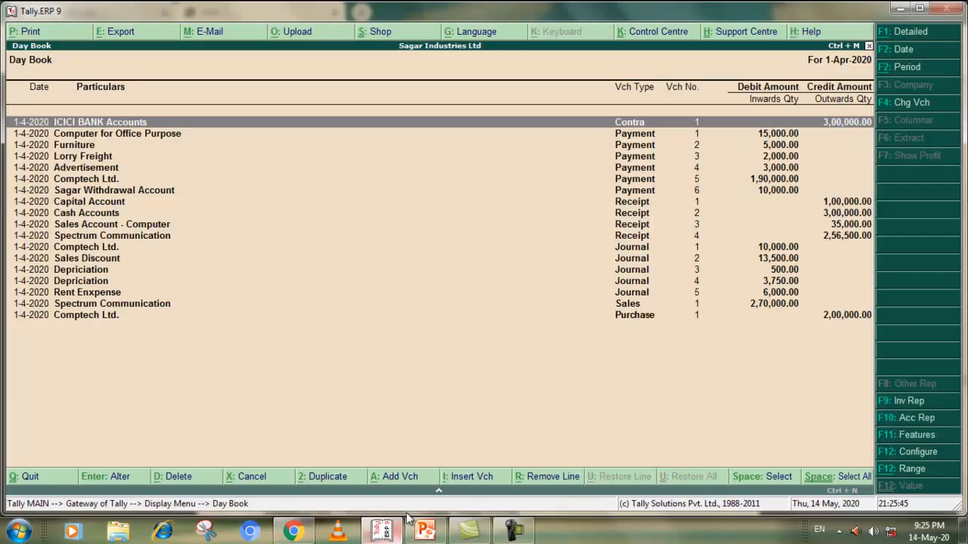
left_click(43, 476)
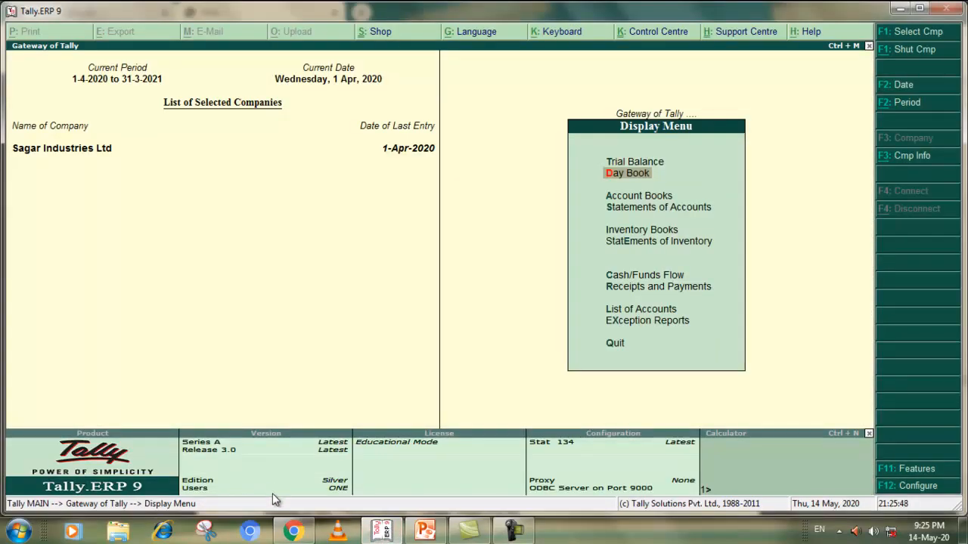
Read the Cash Book Printing instructions in the PDF exercise and display the Cash/Bank Summary from Account Books in Tally.ERP 9
left_click(295, 532)
scroll(472, 243, "down", 5)
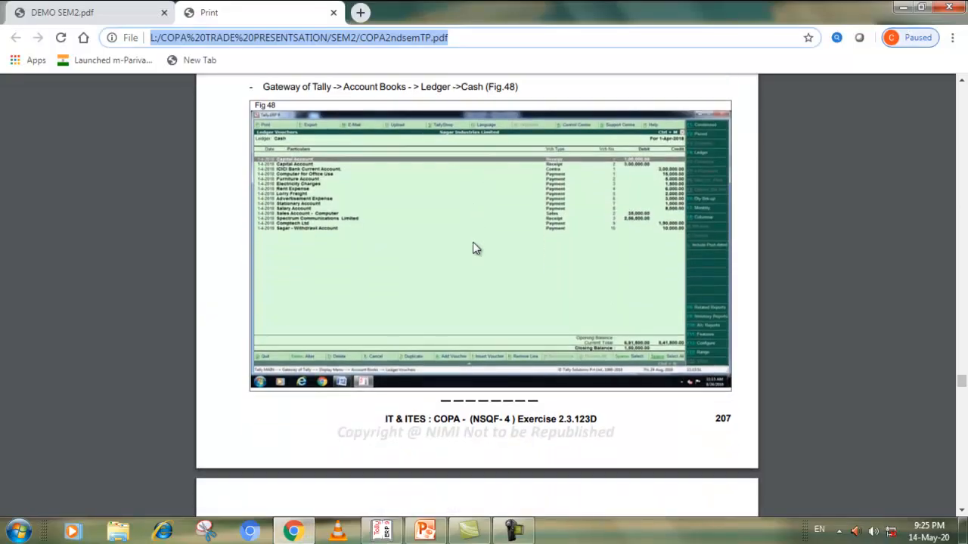
scroll(461, 200, "up", 1)
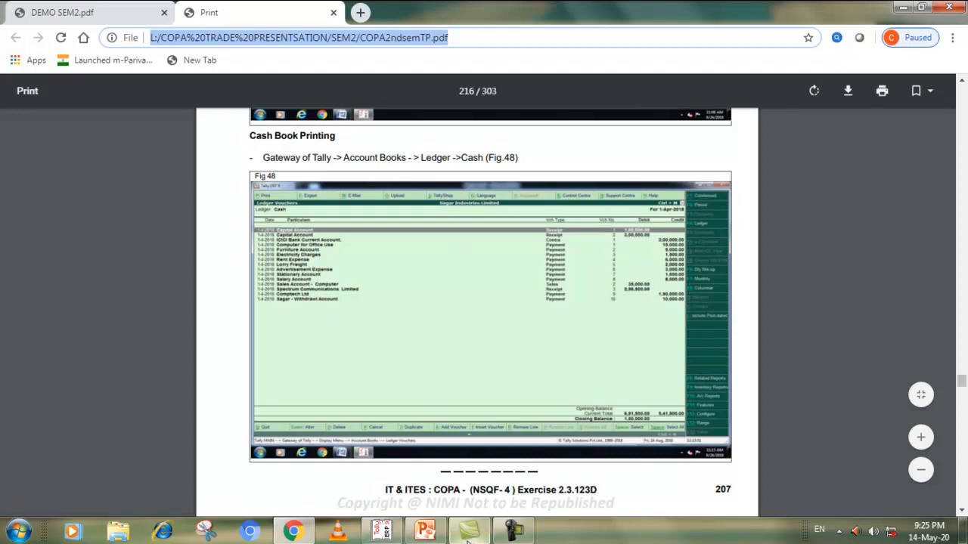
left_click(381, 531)
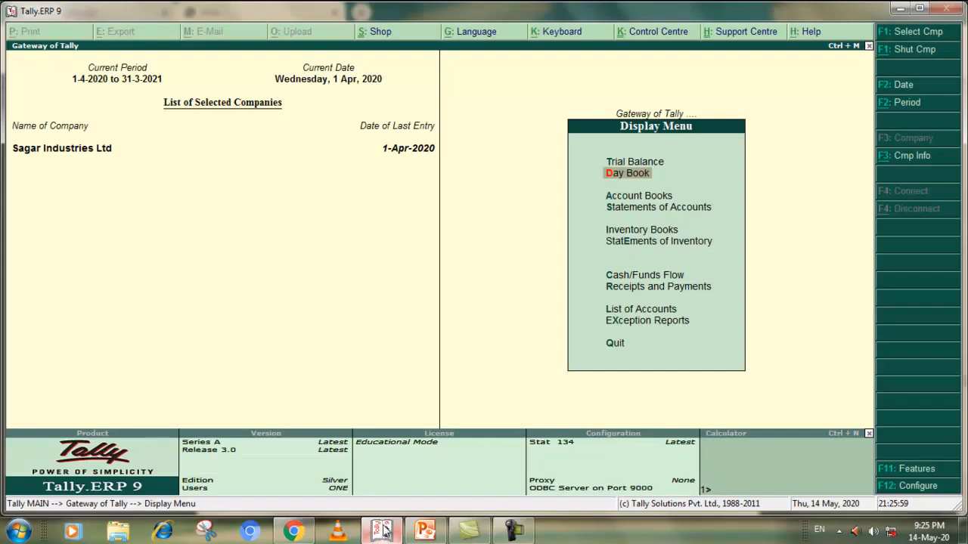
left_click(624, 198)
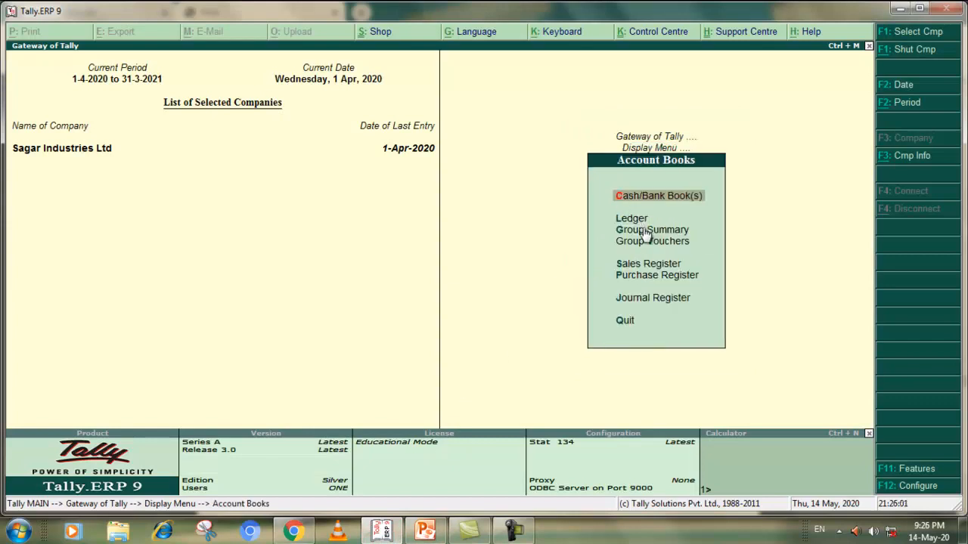
left_click(640, 196)
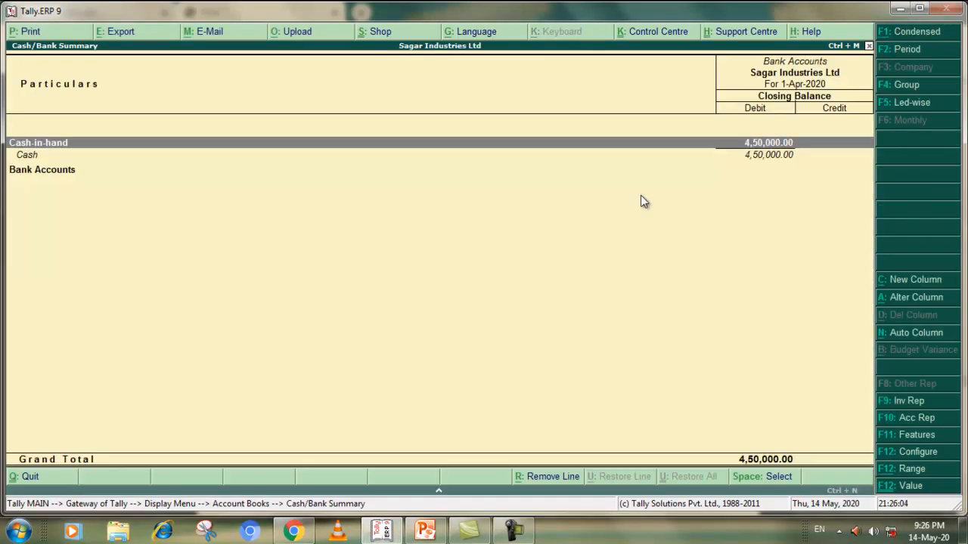
left_click(913, 33)
left_click(911, 31)
Recheck the Cash Book path in the PDF exercise, then leave the Cash/Bank Summary and view the List of Ledgers
left_click(293, 531)
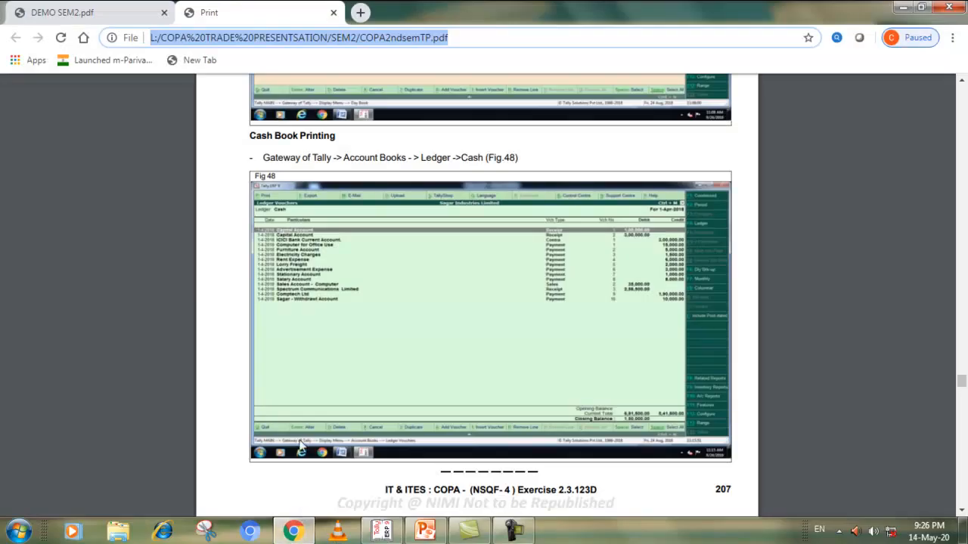
left_click(295, 532)
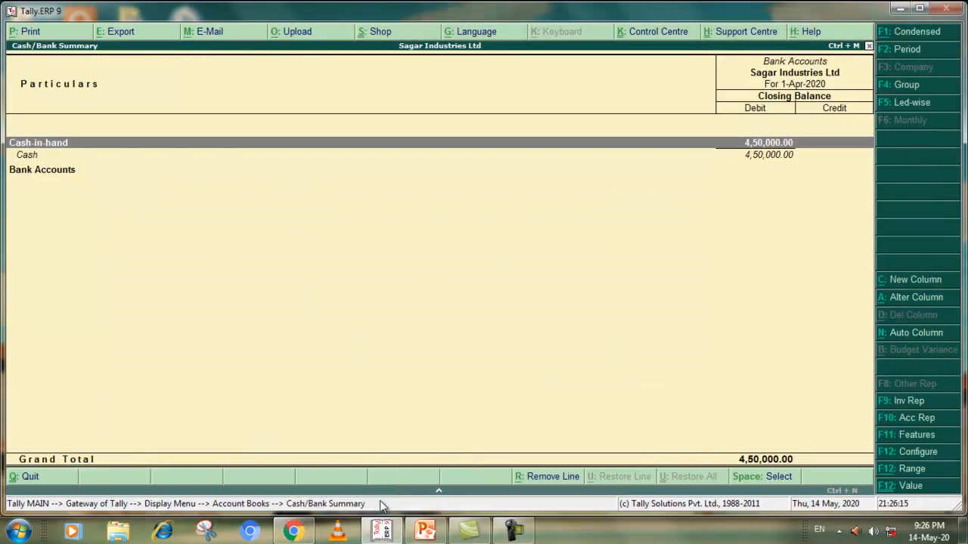
left_click(31, 477)
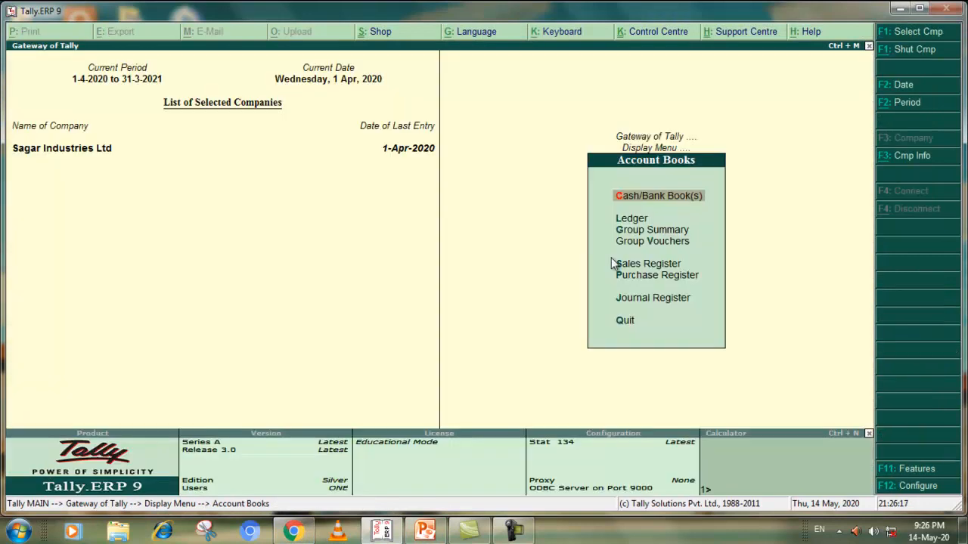
left_click(632, 218)
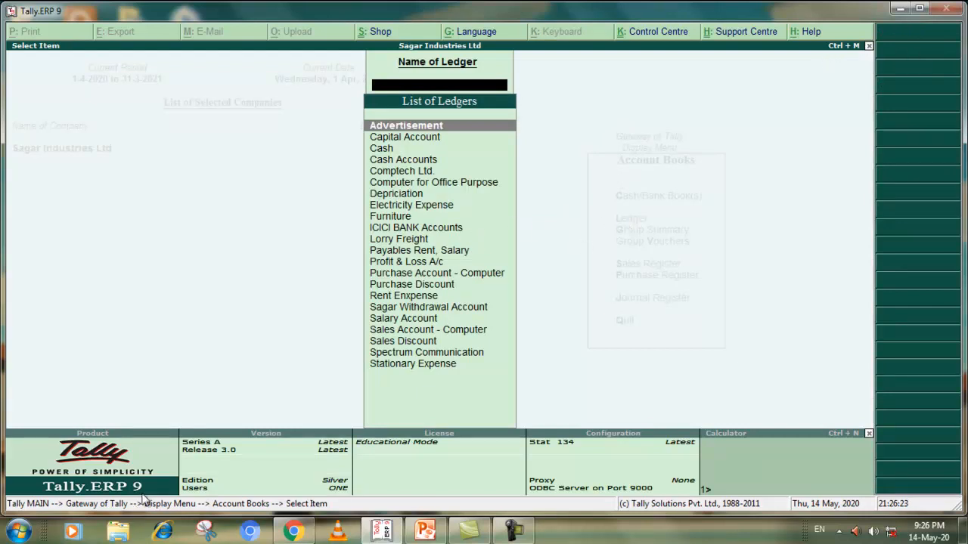
left_click(868, 45)
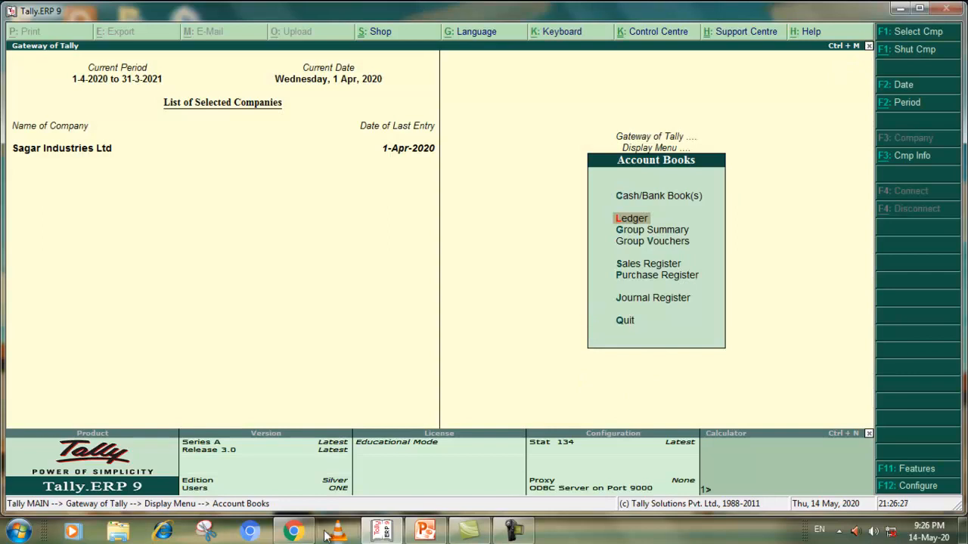
Display the condensed Cash/Bank Summary, inspect its Bank Accounts group and return to Account Books
left_click(293, 532)
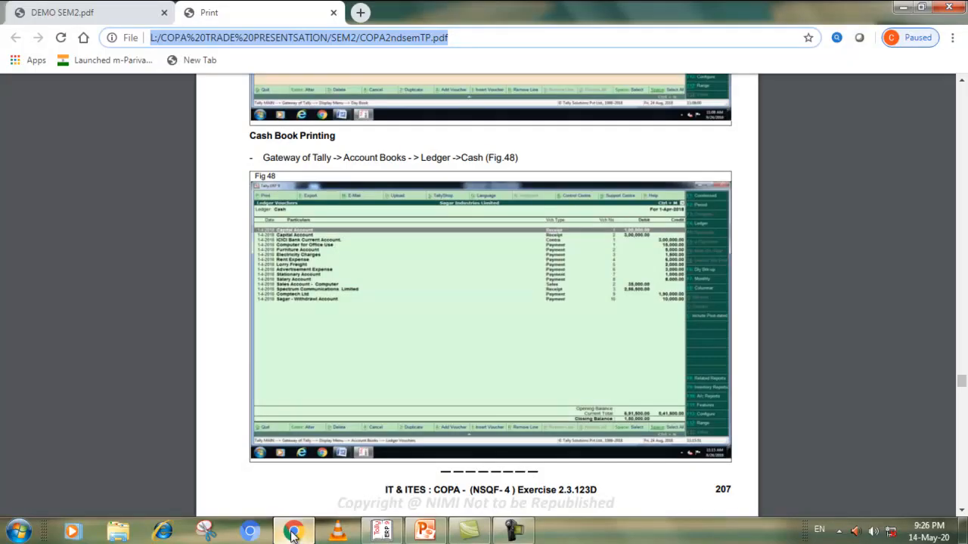
left_click(293, 532)
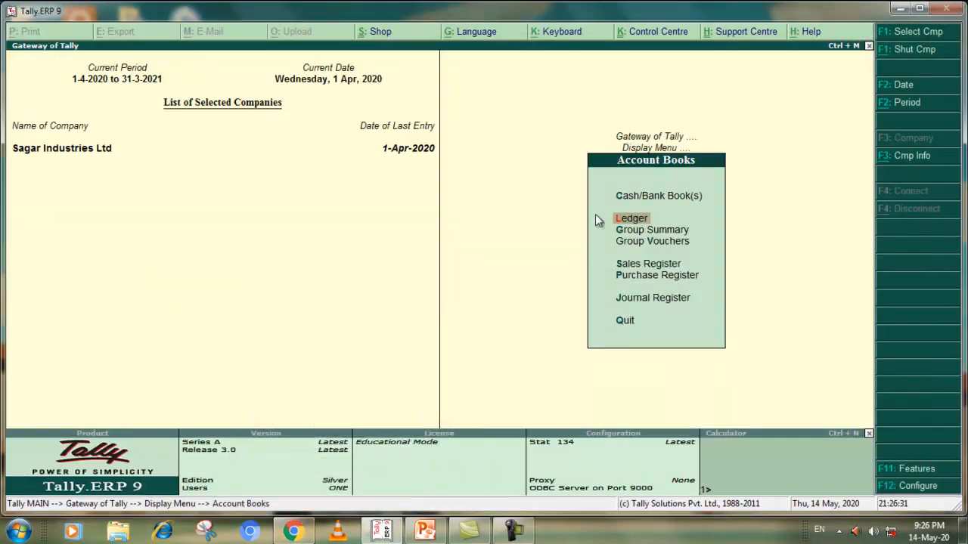
left_click(637, 196)
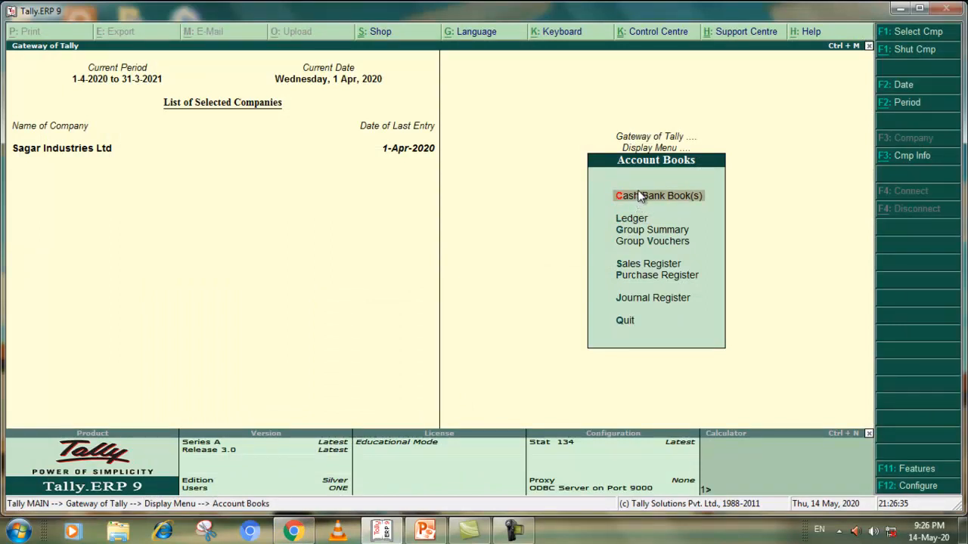
left_click(639, 195)
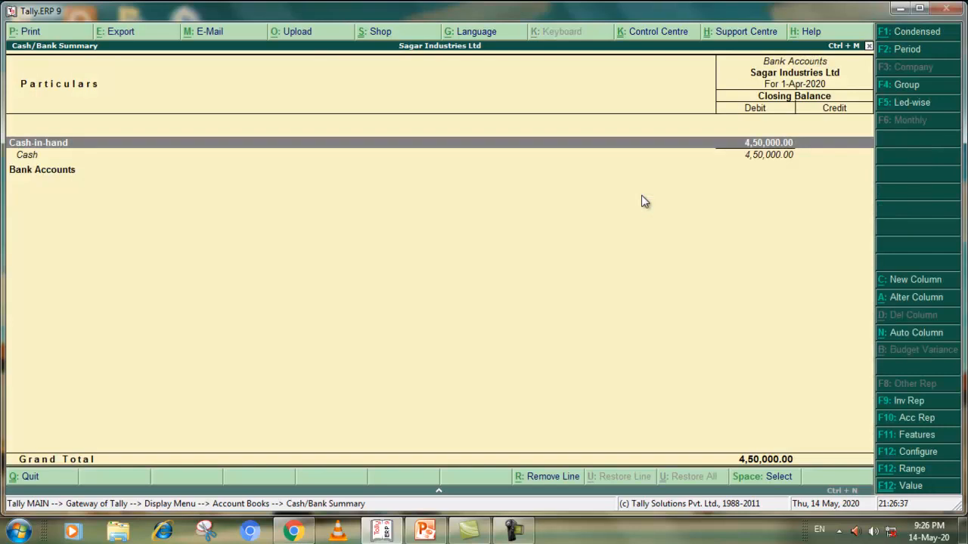
left_click(908, 32)
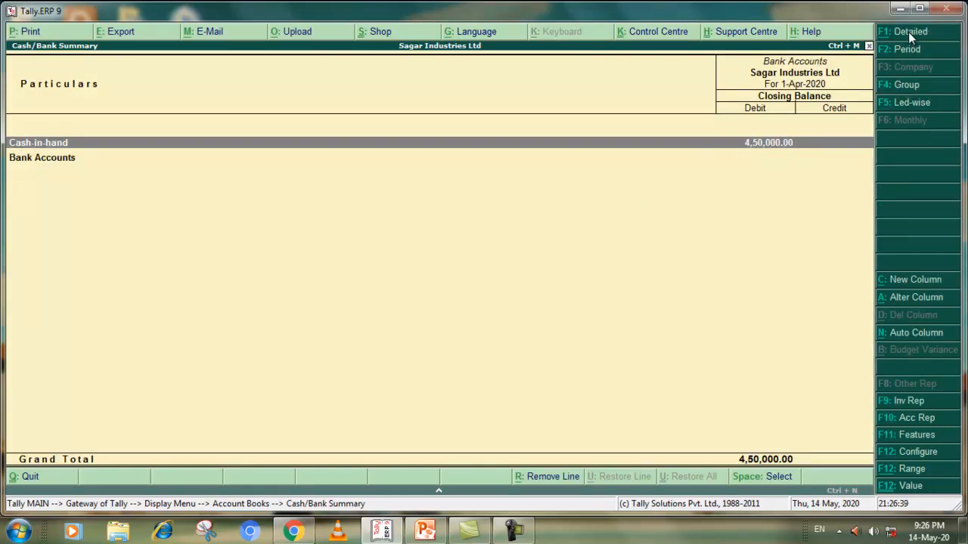
double_click(44, 158)
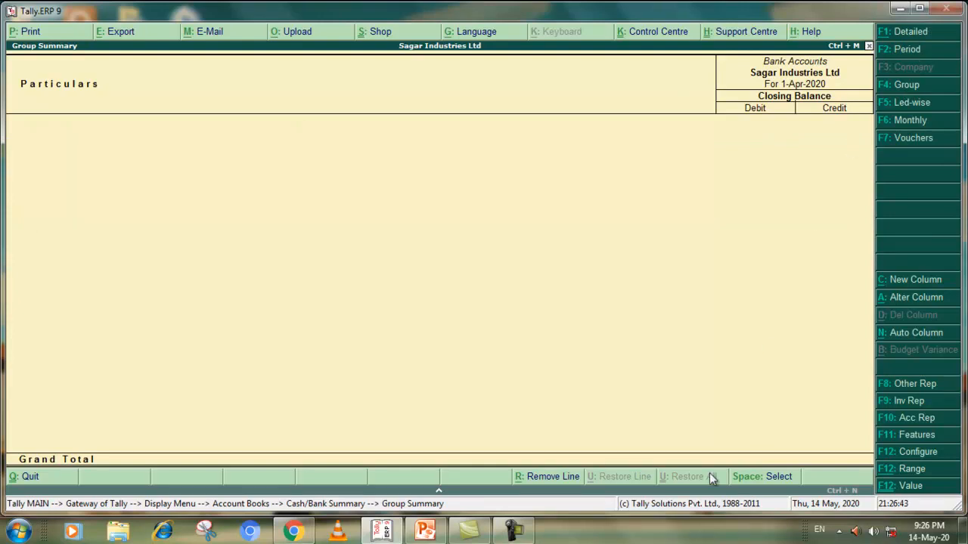
double_click(41, 478)
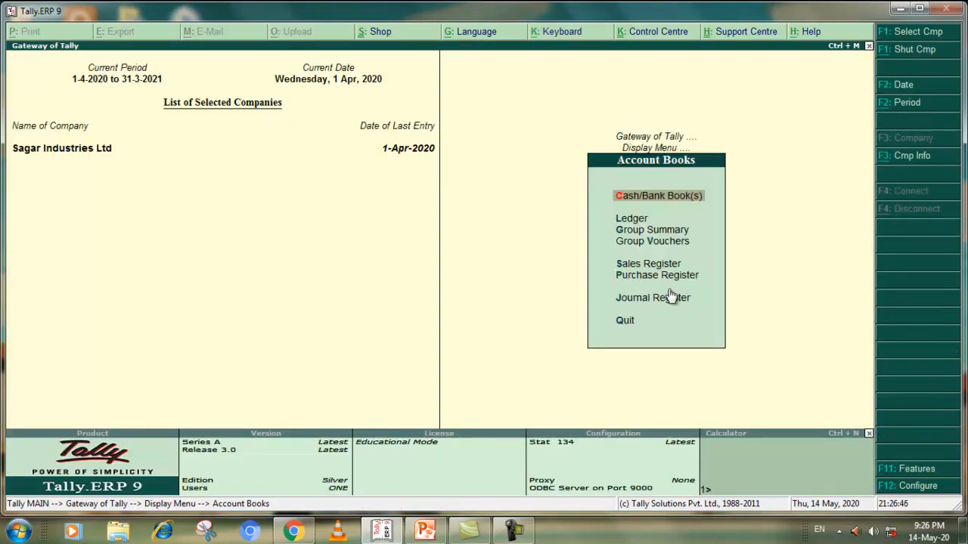
Read the Task 4 Trial Balance Printing instructions in the PDF exercise and return to the Gateway of Tally in Tally.ERP 9
left_click(293, 532)
scroll(403, 261, "down", 5)
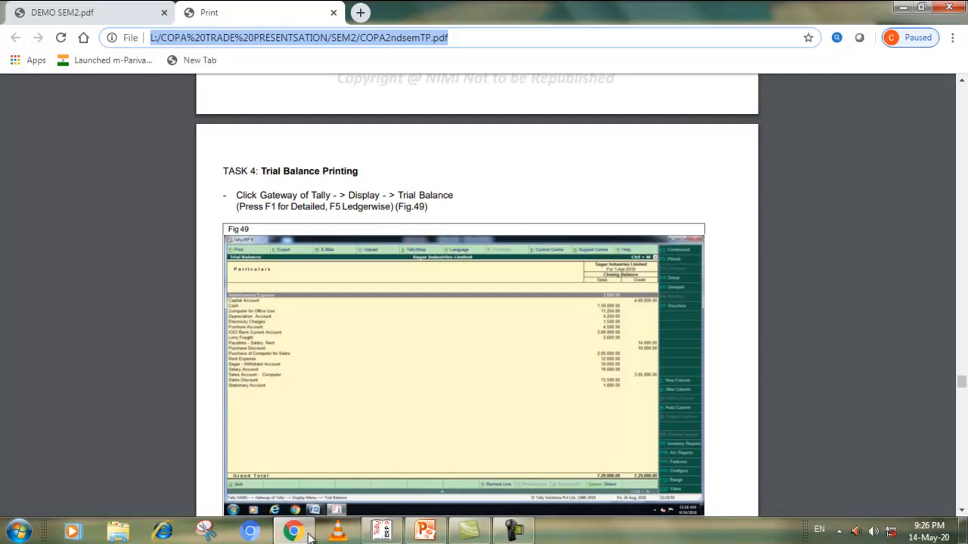
left_click(382, 531)
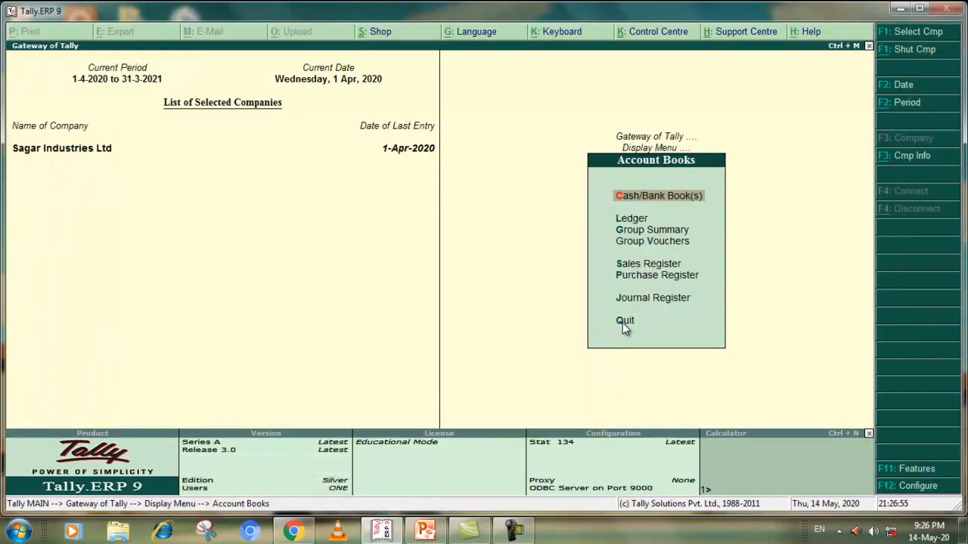
left_click(623, 323)
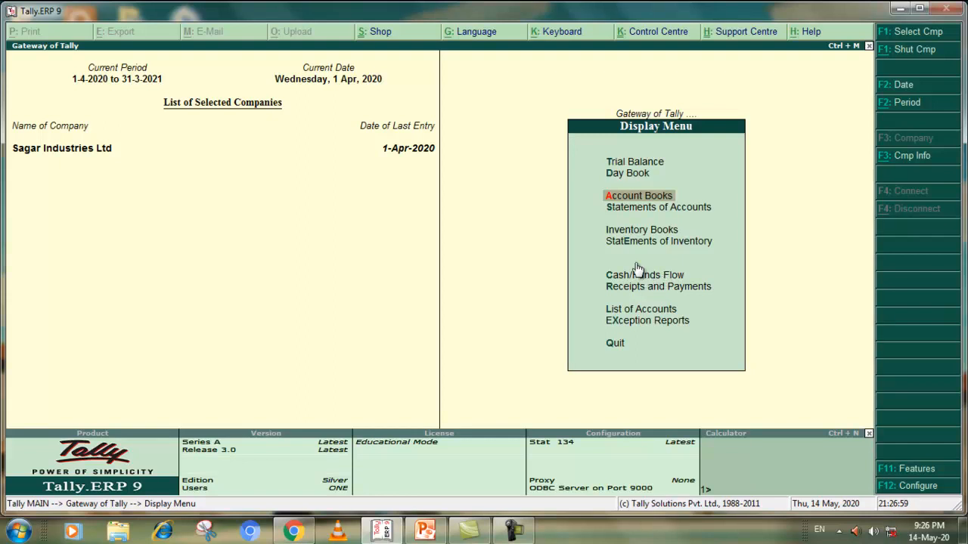
left_click(614, 348)
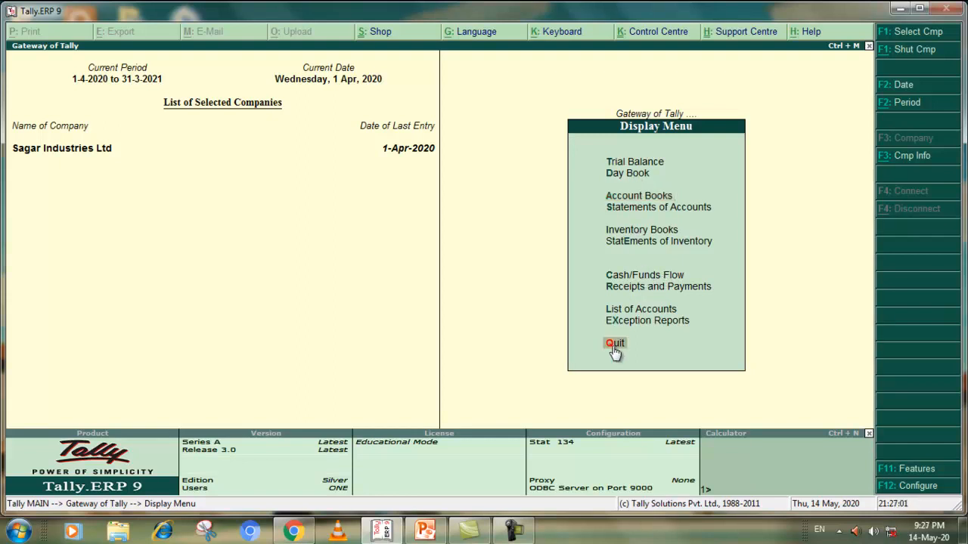
left_click(614, 345)
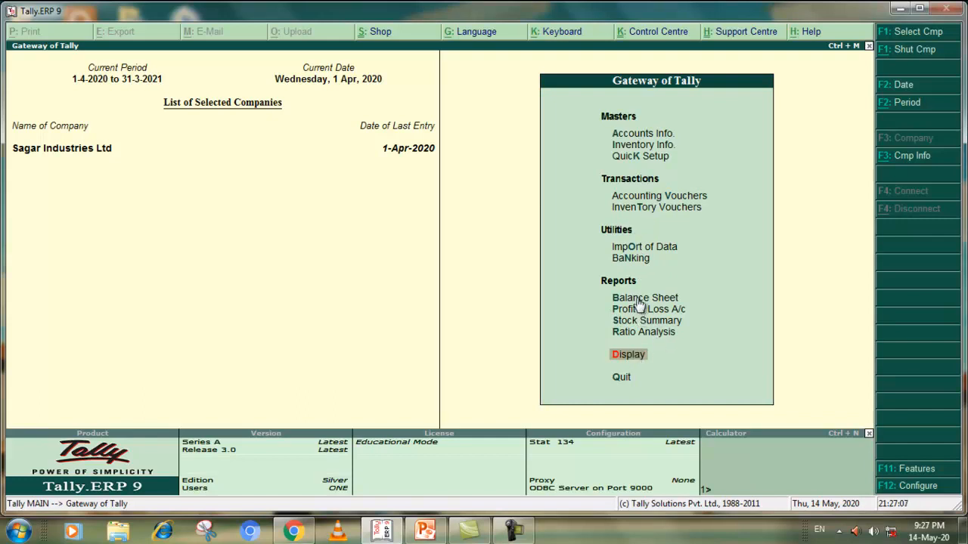
Display the Trial Balance of Sagar Industries Ltd in detailed form
left_click(636, 354)
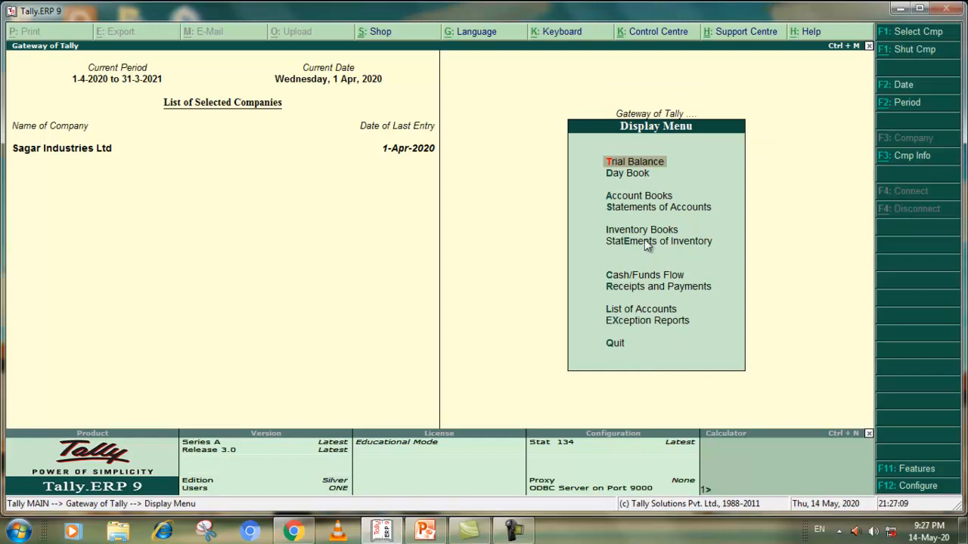
left_click(643, 161)
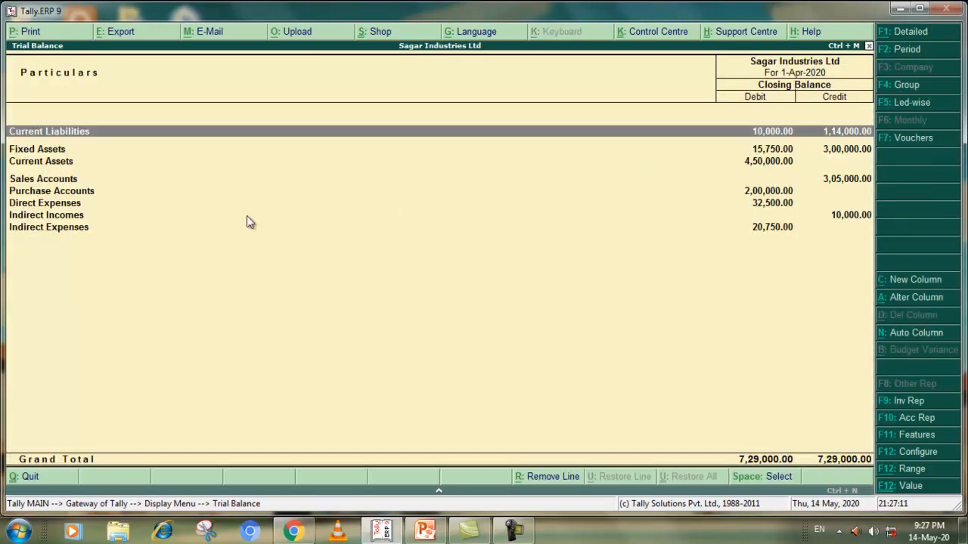
left_click(910, 34)
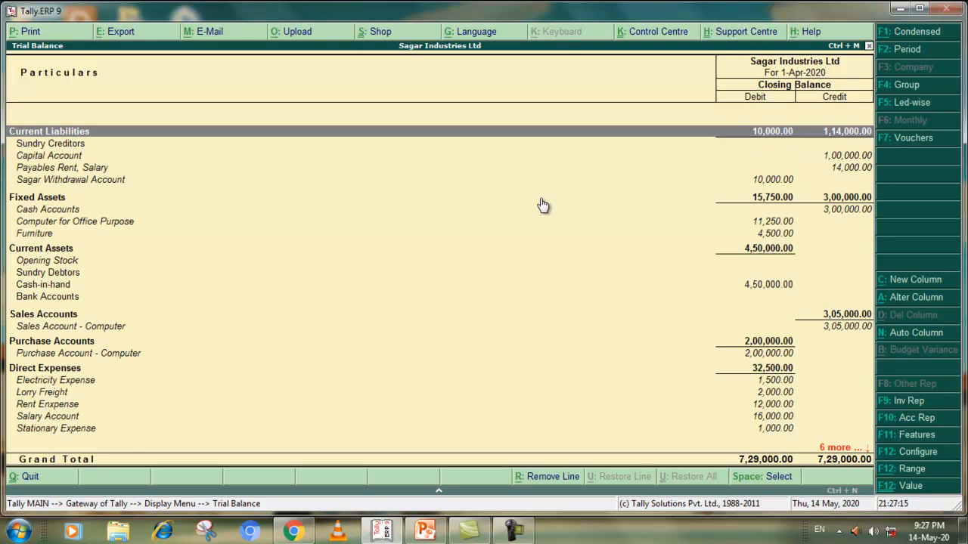
left_click(908, 33)
left_click(908, 33)
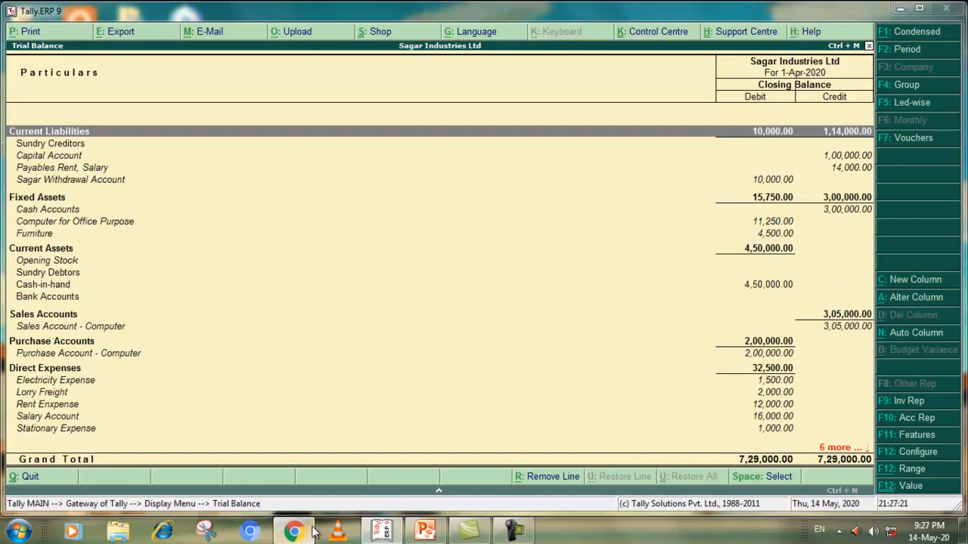
Read the Task 5 Balance Sheet Printing instructions in the PDF exercise and switch back to Tally.ERP 9
left_click(386, 412)
scroll(411, 306, "down", 5)
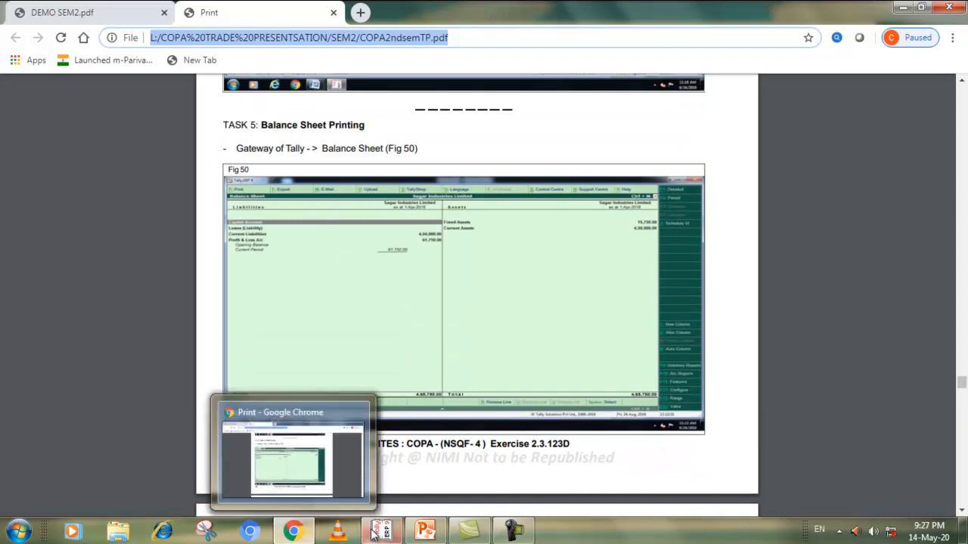
left_click(378, 532)
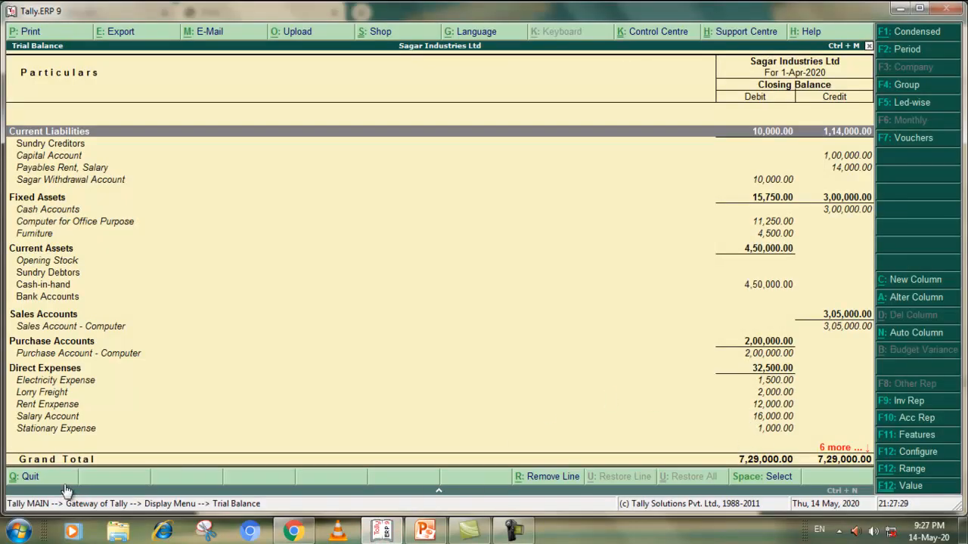
Leave the Trial Balance and display the Balance Sheet of Sagar Industries Ltd in detailed form
left_click(31, 477)
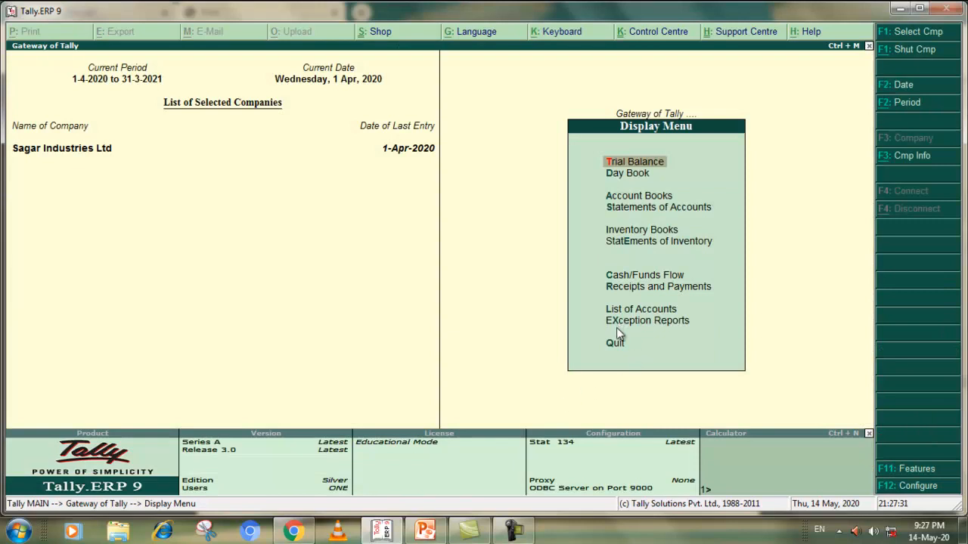
left_click(615, 346)
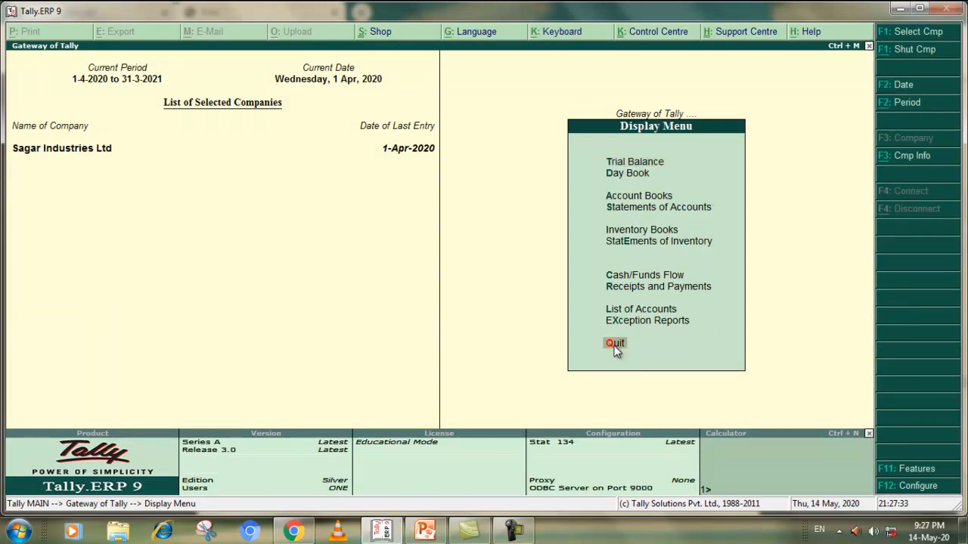
left_click(615, 346)
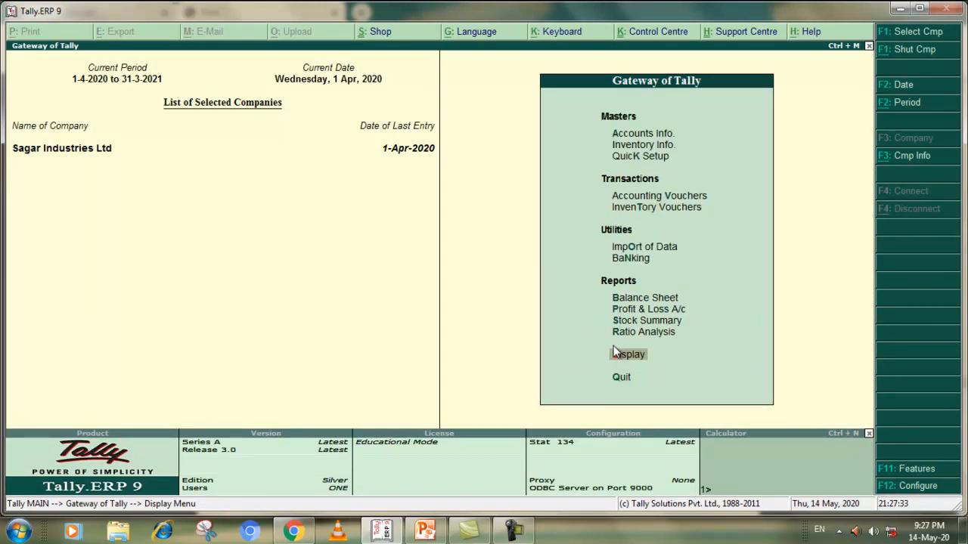
left_click(640, 300)
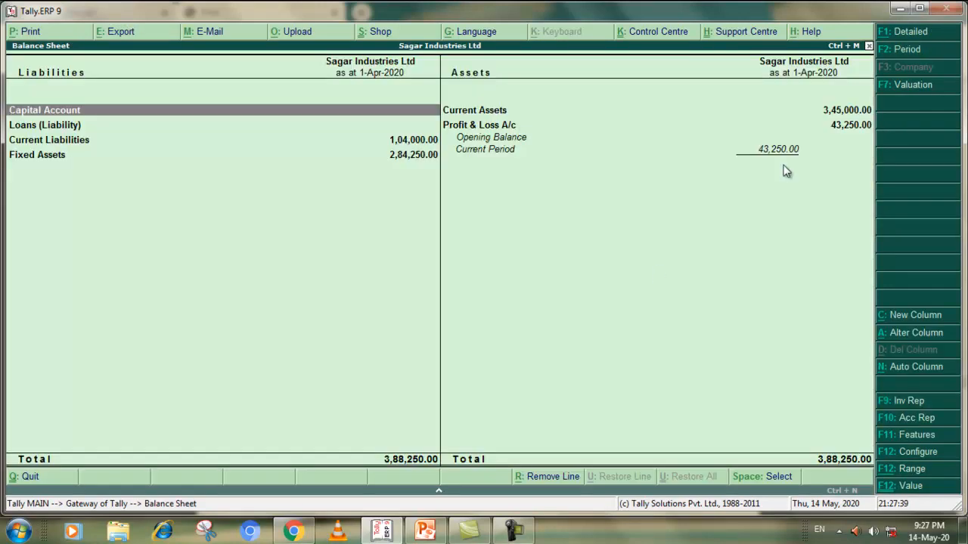
left_click(902, 33)
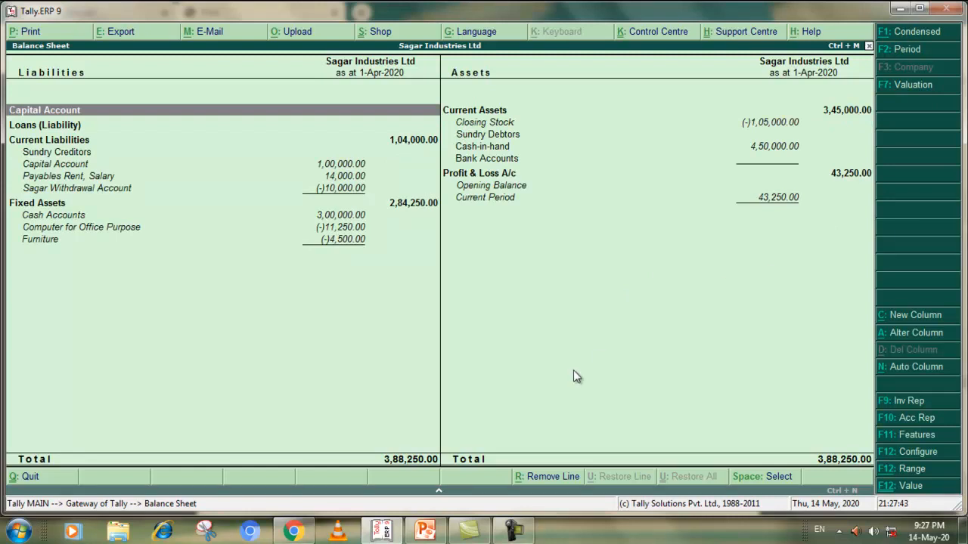
Read the detailed Balance Sheet figure and the Task 6 Profit/Loss statement in the PDF exercise and switch back to Tally.ERP 9
left_click(293, 531)
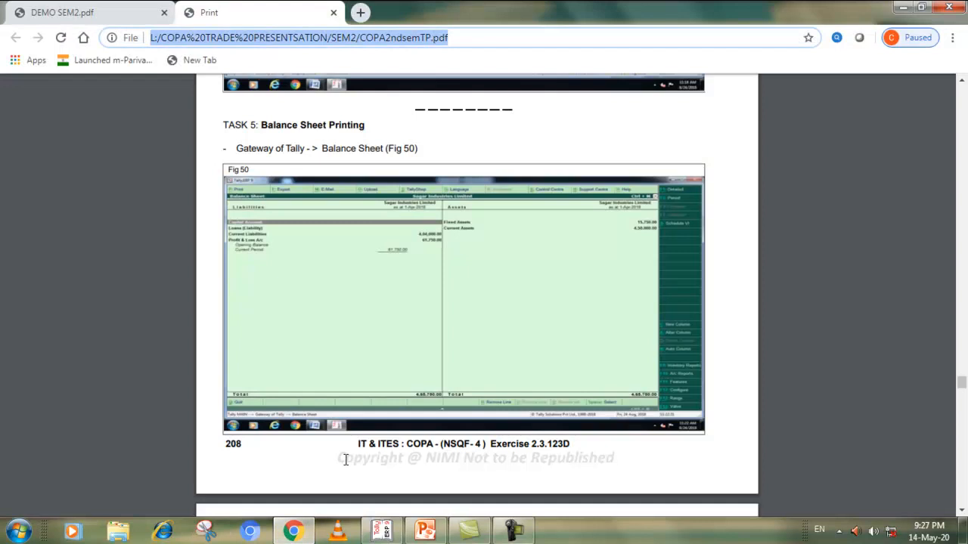
scroll(337, 346, "down", 4)
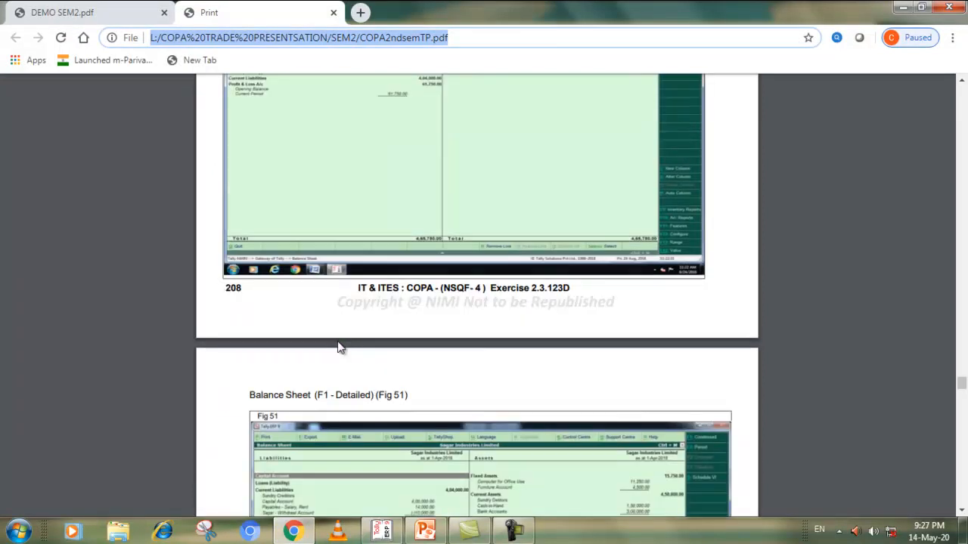
scroll(338, 347, "down", 2)
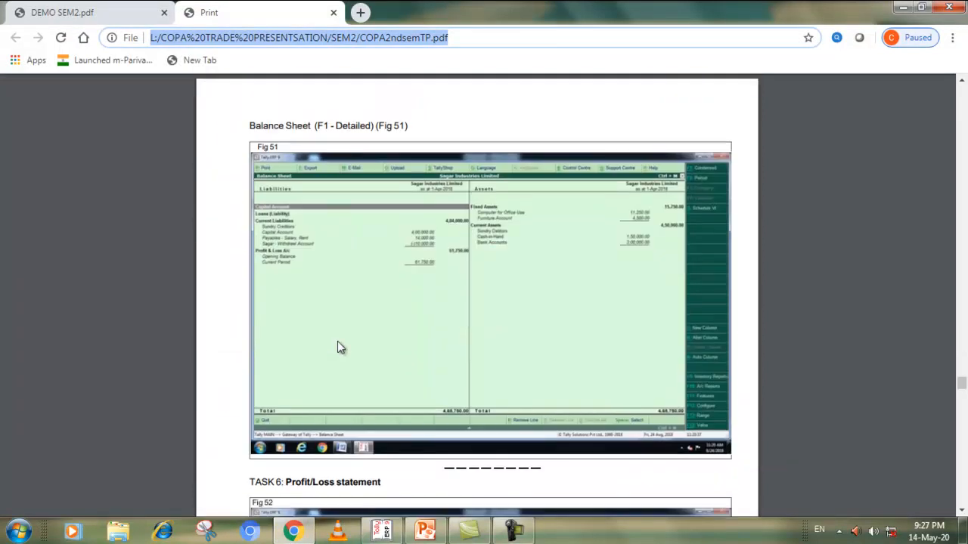
scroll(337, 347, "down", 5)
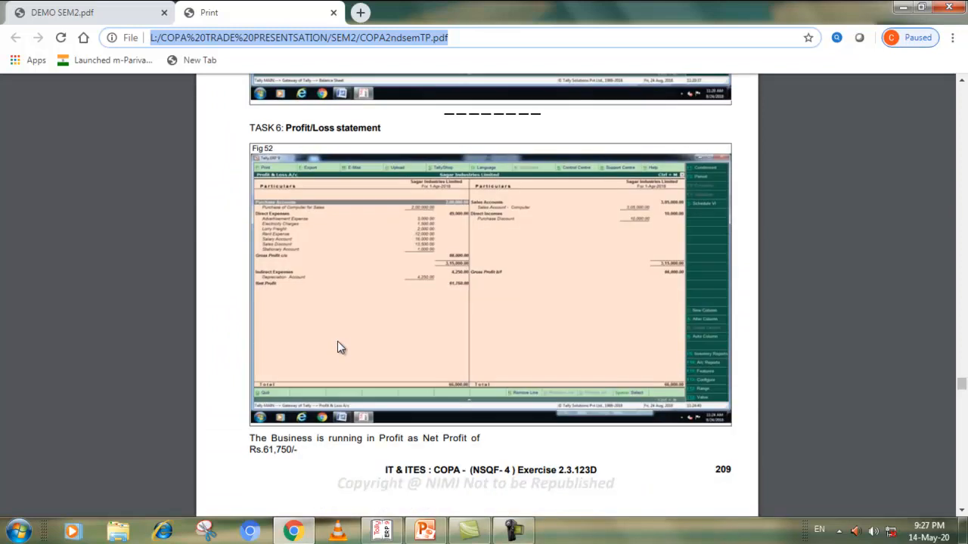
left_click(382, 532)
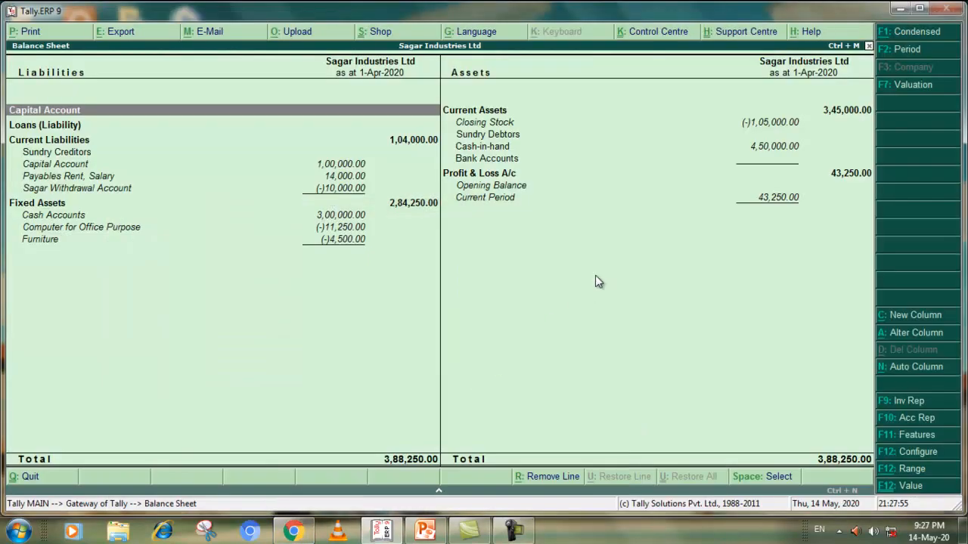
Display the Profit & Loss A/c of Sagar Industries Ltd in detailed form, checking the PDF's Task 6 figure, and return it to condensed form
left_click(868, 46)
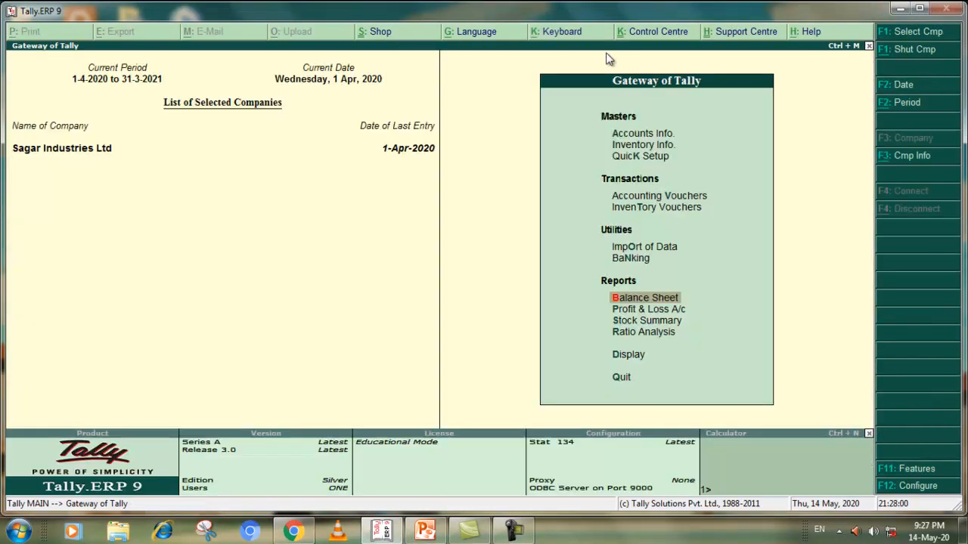
left_click(646, 310)
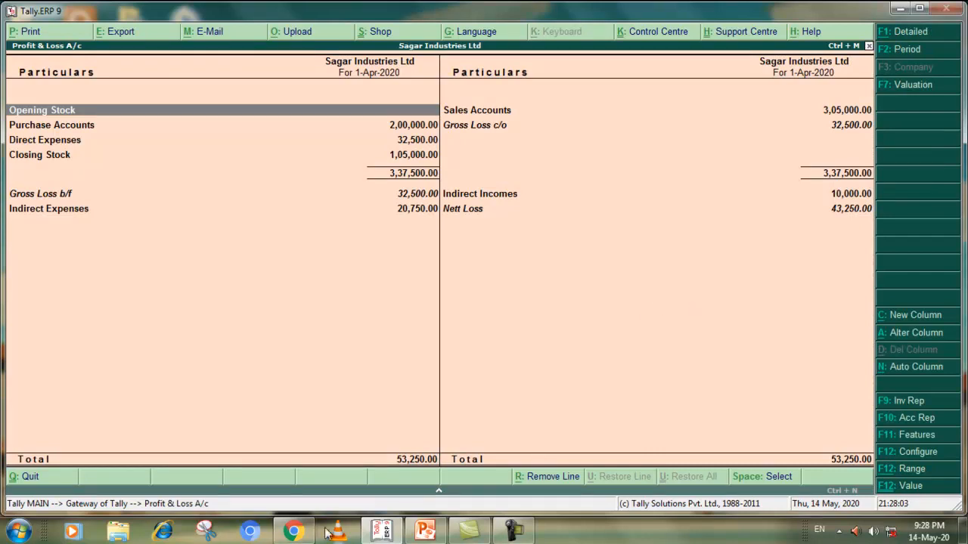
left_click(295, 531)
left_click(298, 533)
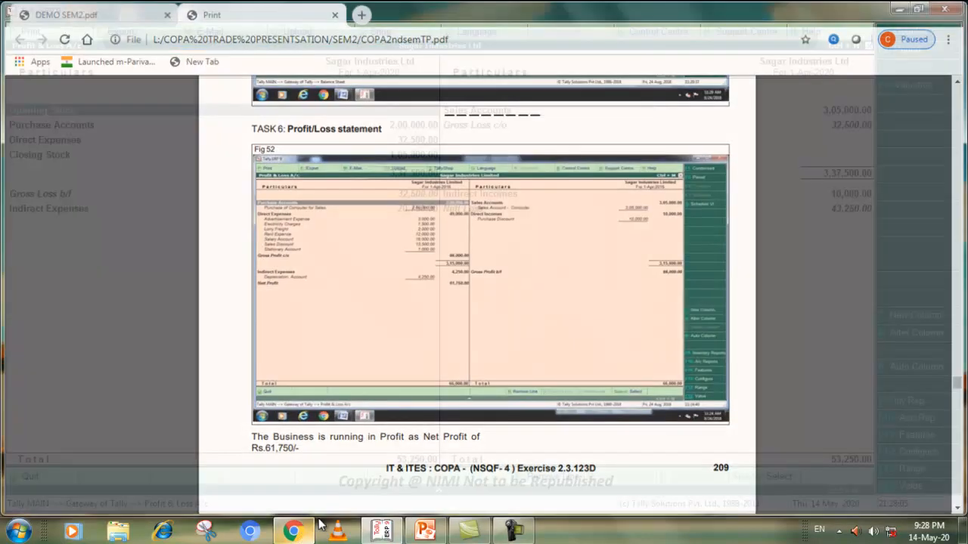
left_click(909, 32)
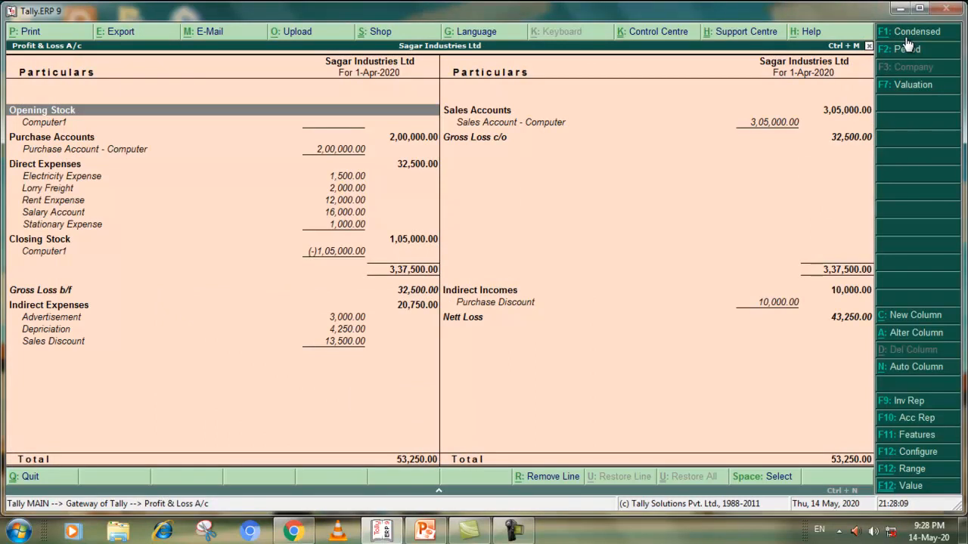
left_click(906, 33)
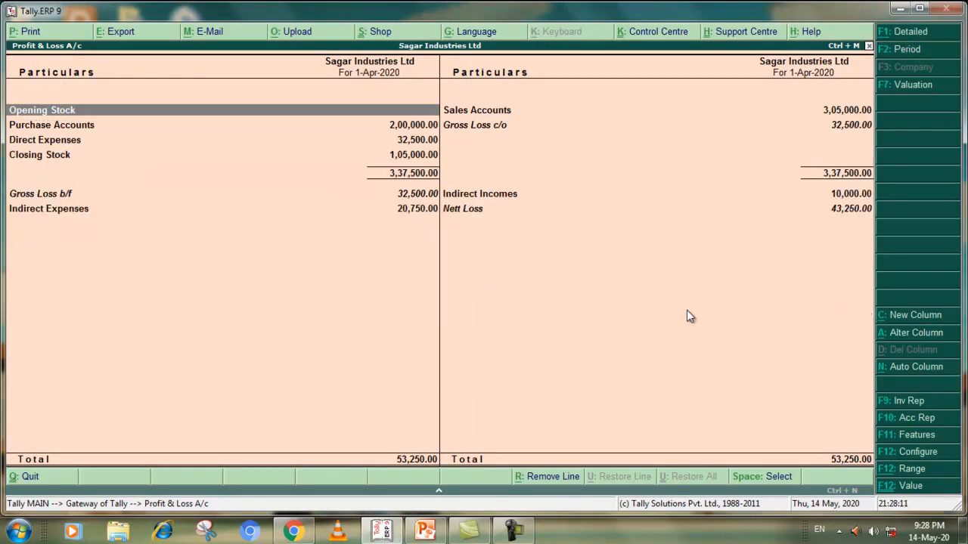
Read the end of Task 6 and the following Cost Centre exercise in the PDF and return to the Gateway of Tally in Tally.ERP 9
left_click(304, 535)
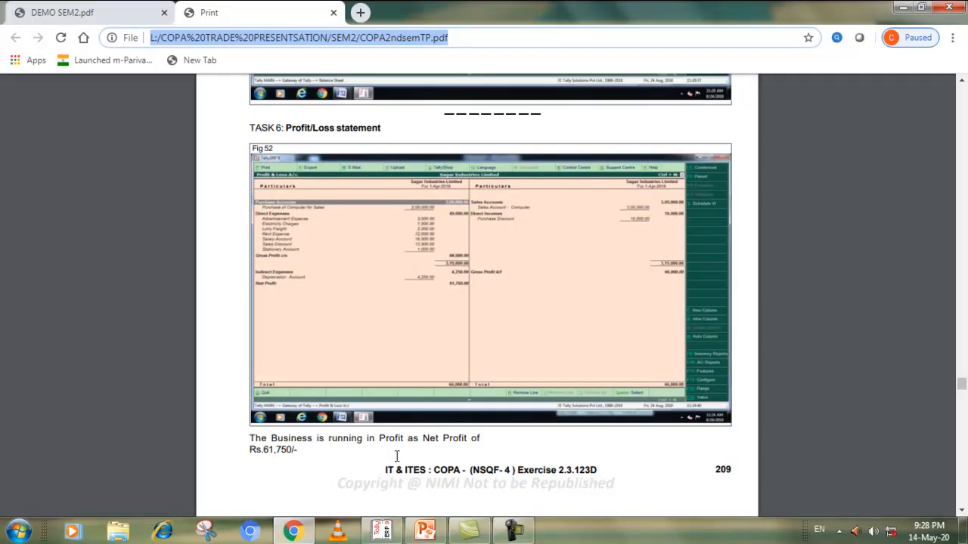
scroll(443, 413, "down", 5)
scroll(444, 411, "down", 2)
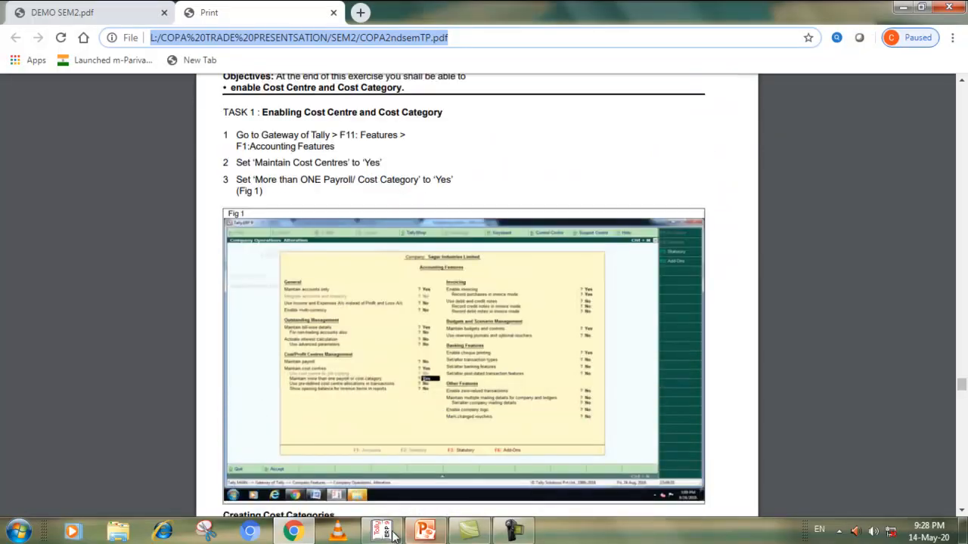
mouse_move(406, 533)
left_click(381, 457)
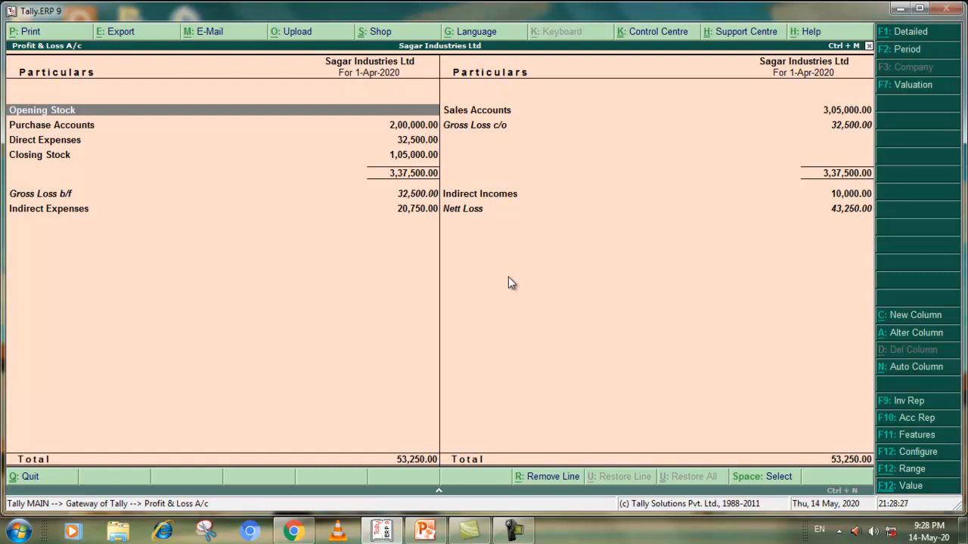
left_click(33, 476)
left_click(513, 530)
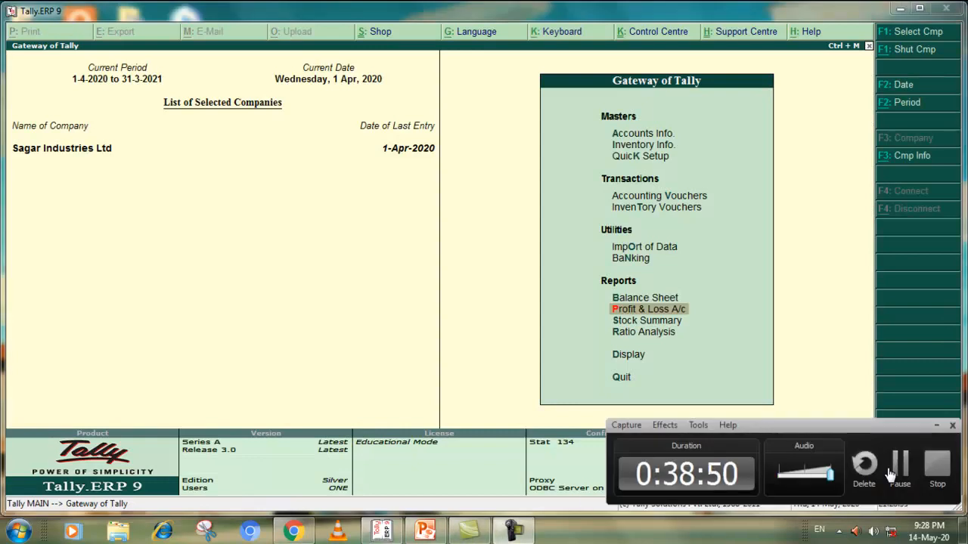